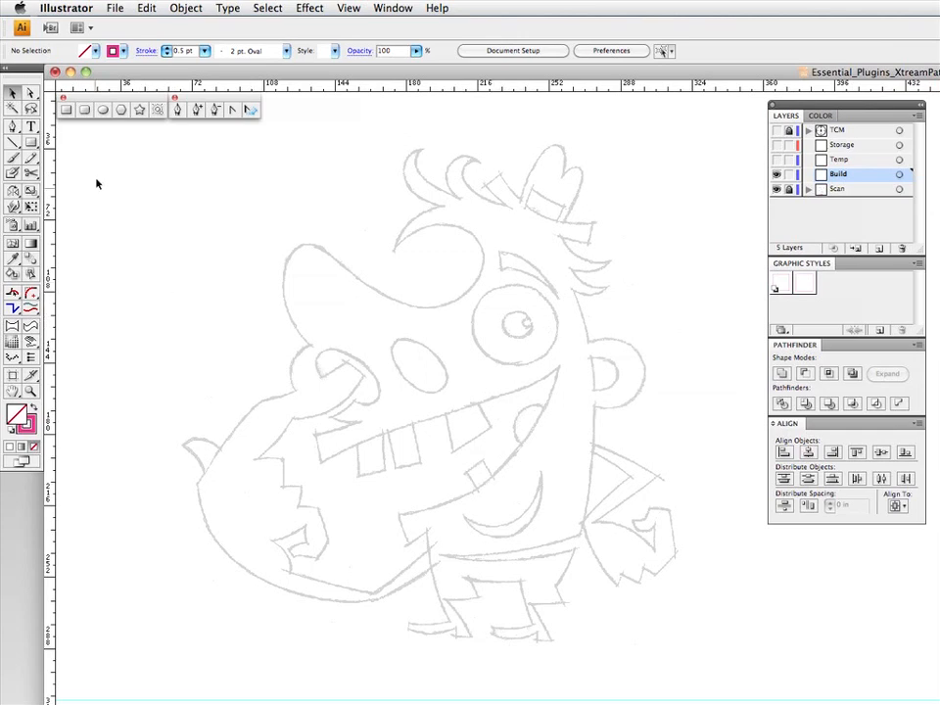
- Draw a circle about 0.2 in across over the sketched pupil of the eye
left_click(102, 109)
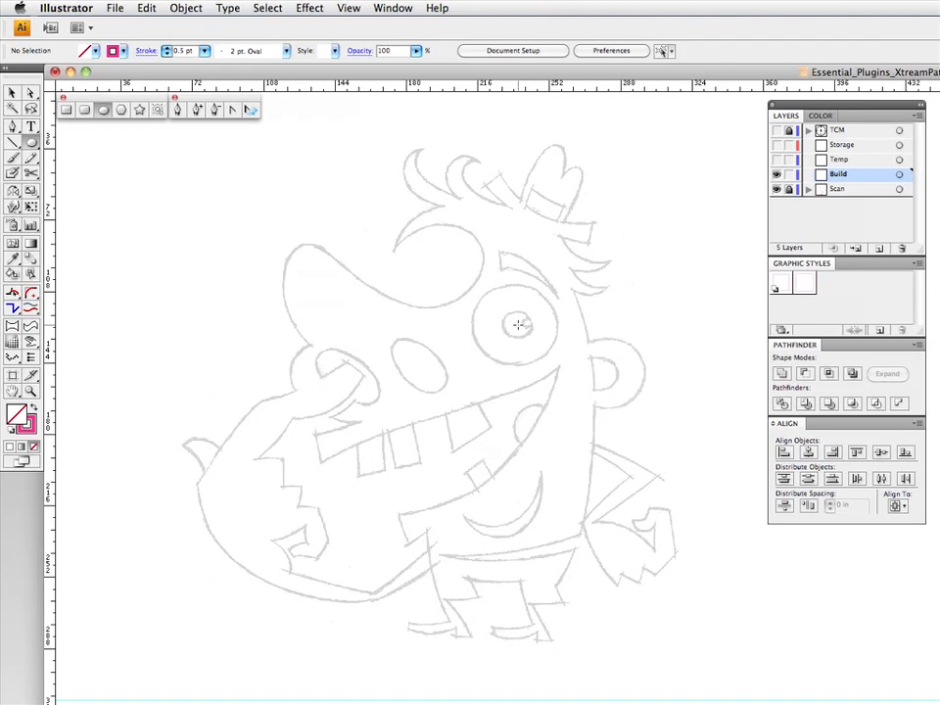
left_click_drag(518, 326, 532, 329)
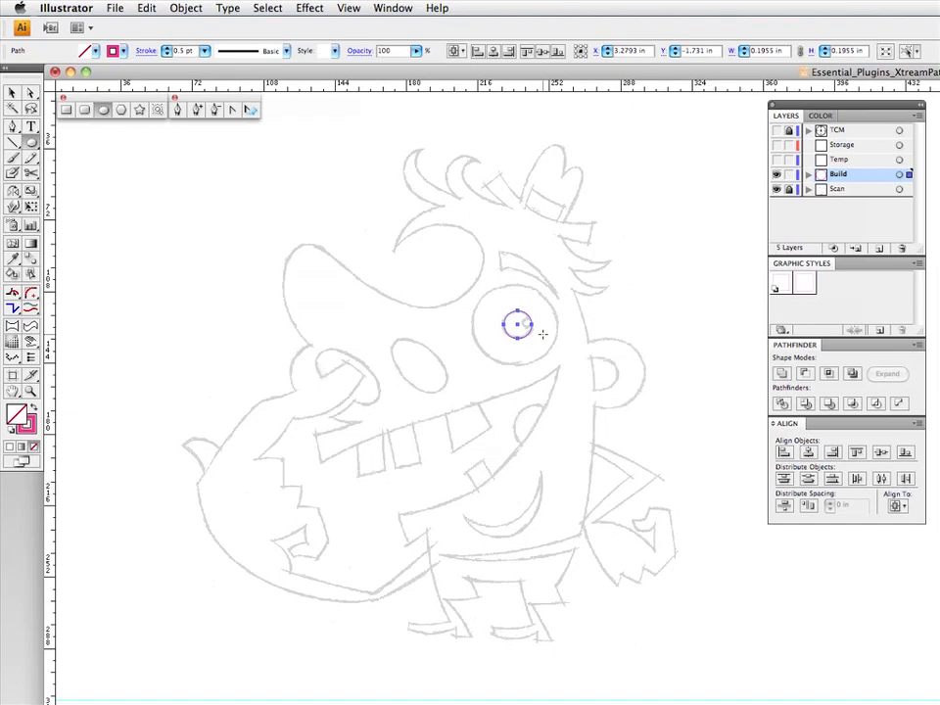
- Scale a copy of the pupil circle into an ellipse about 0.6 × 0.56 in over the sketched eyeball, and apply the default graphic style to both shapes
key("F3")
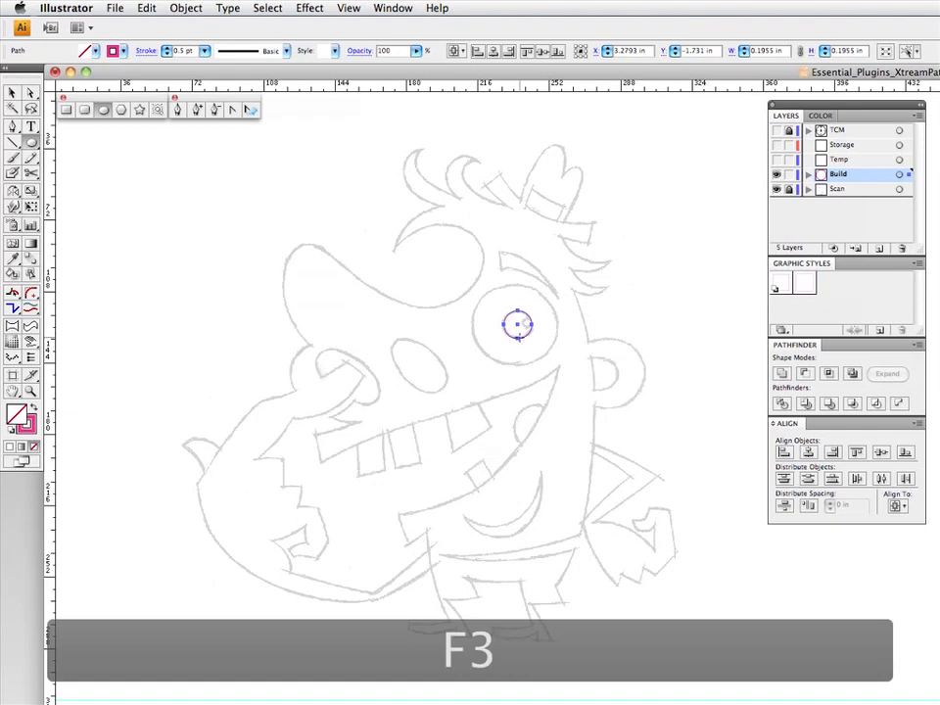
key("v")
left_click_drag(535, 310, 563, 283)
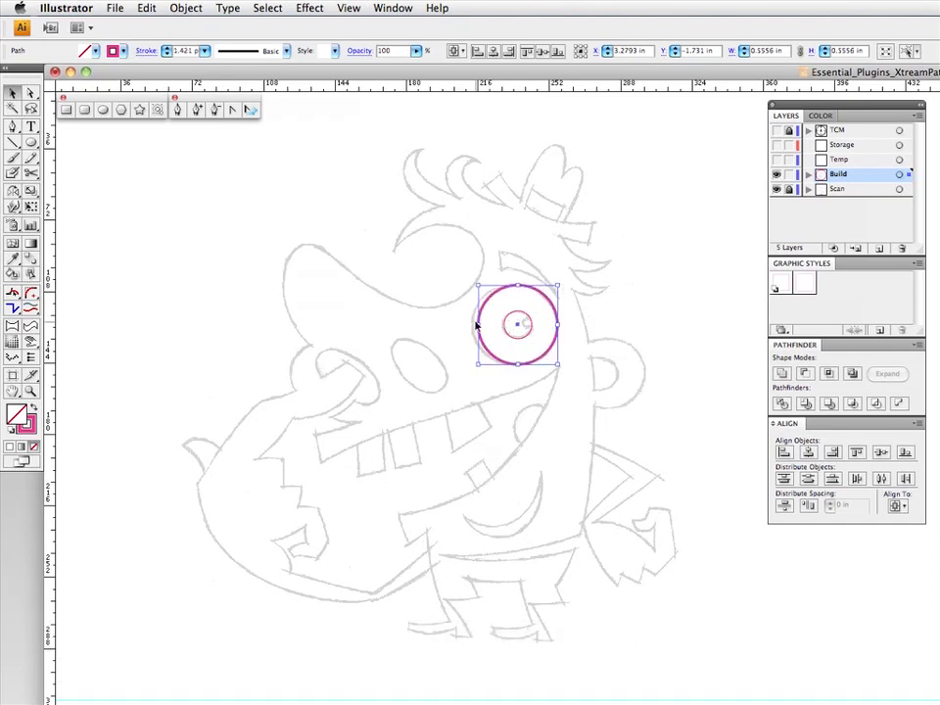
left_click_drag(477, 325, 465, 323)
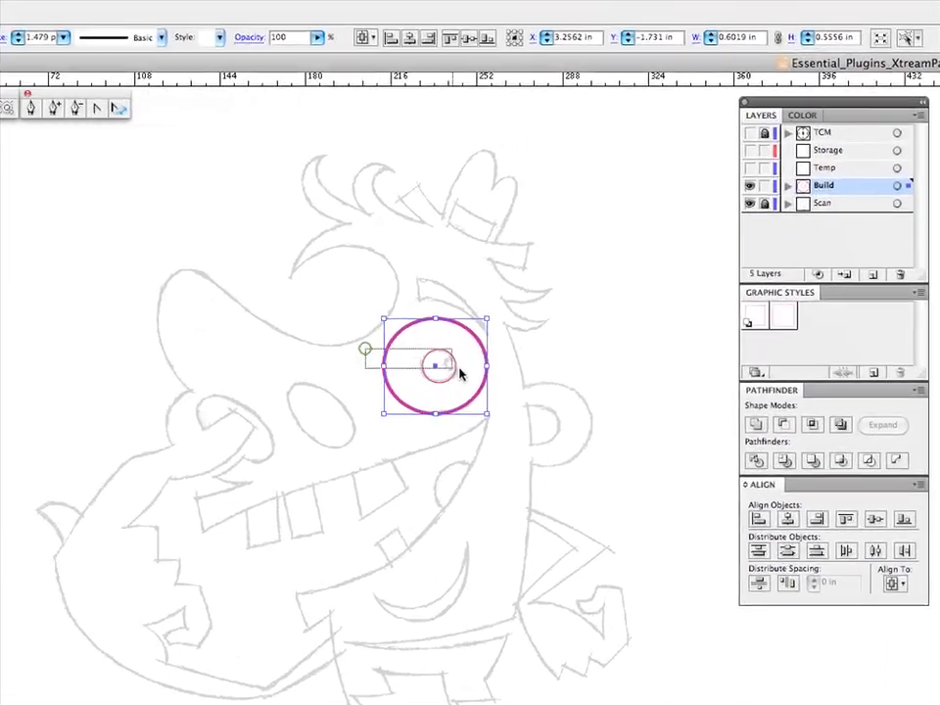
left_click(755, 314)
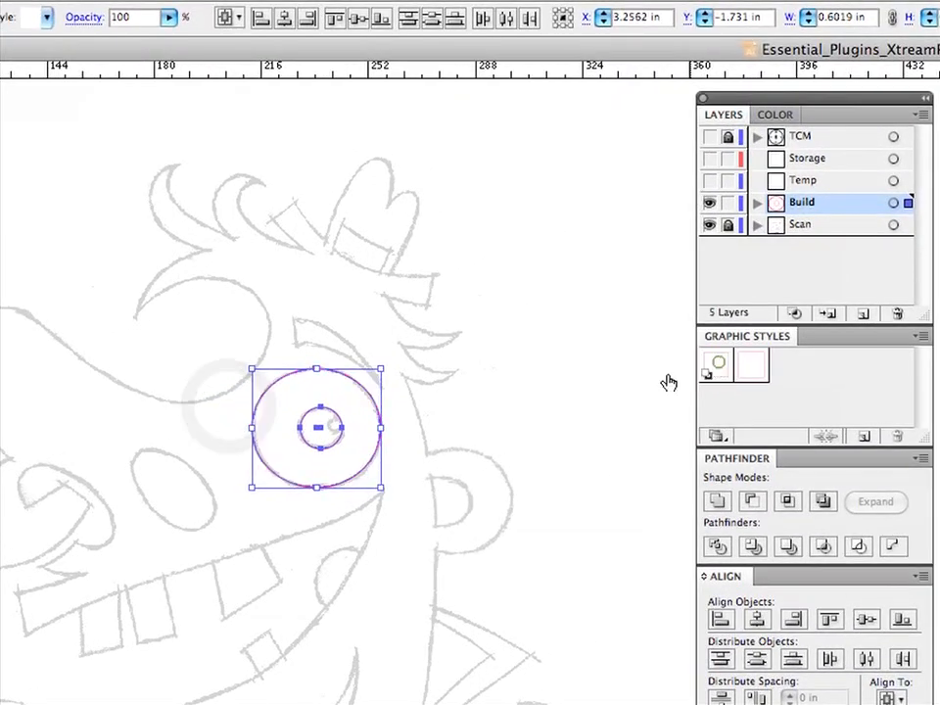
left_click(484, 402)
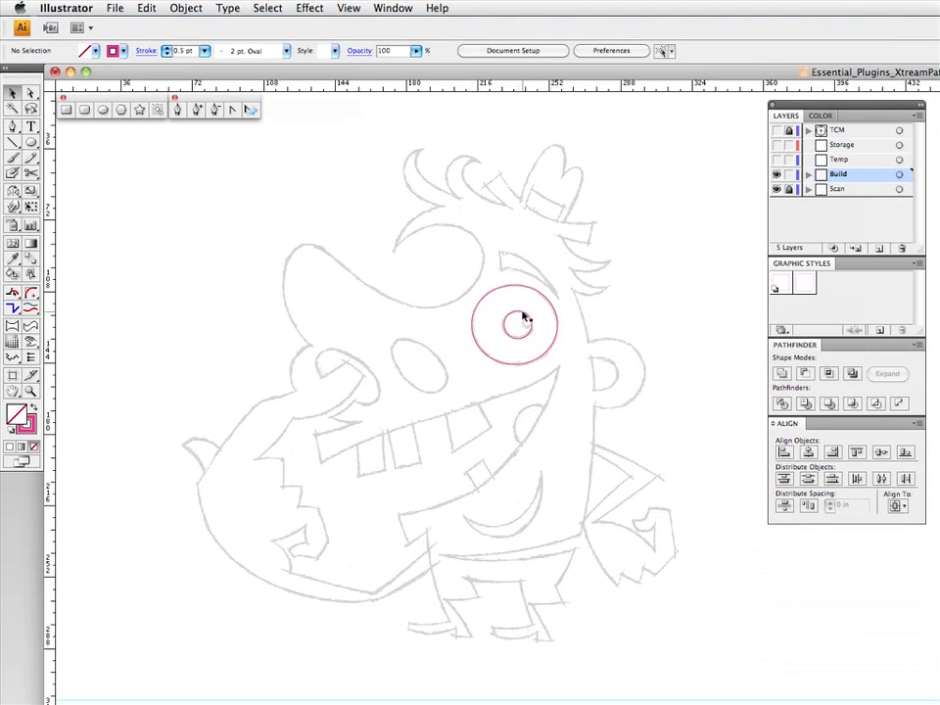
- Scale a copy of the pupil circle down to about 0.08 in for the highlight, apply the default graphic style, and nudge it up onto the sketch
left_click(524, 317)
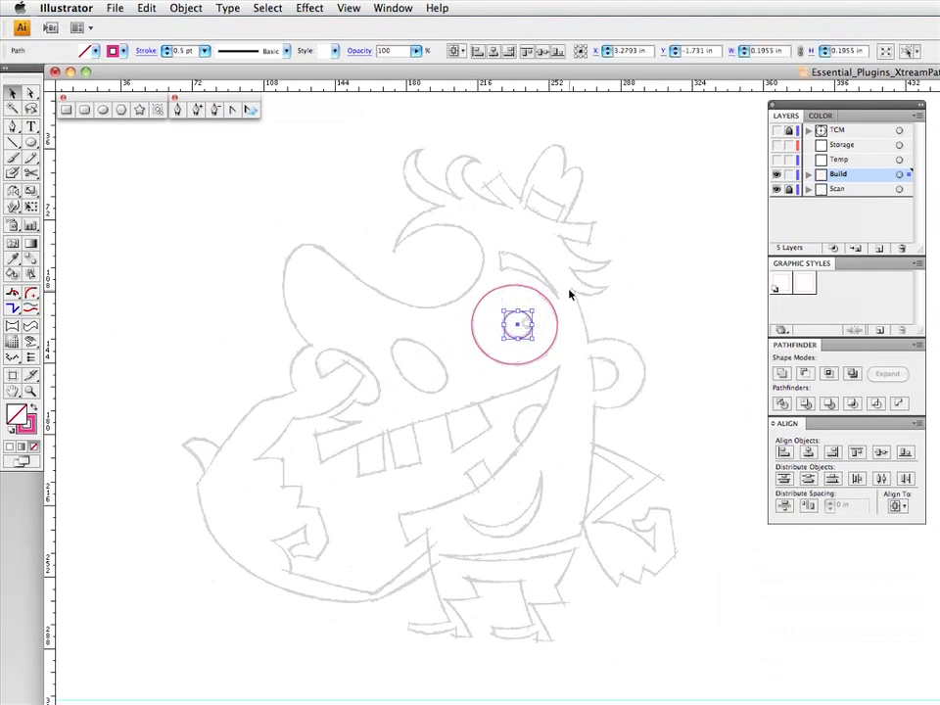
key("F3")
left_click_drag(504, 324, 522, 324)
key("F3")
left_click(545, 318)
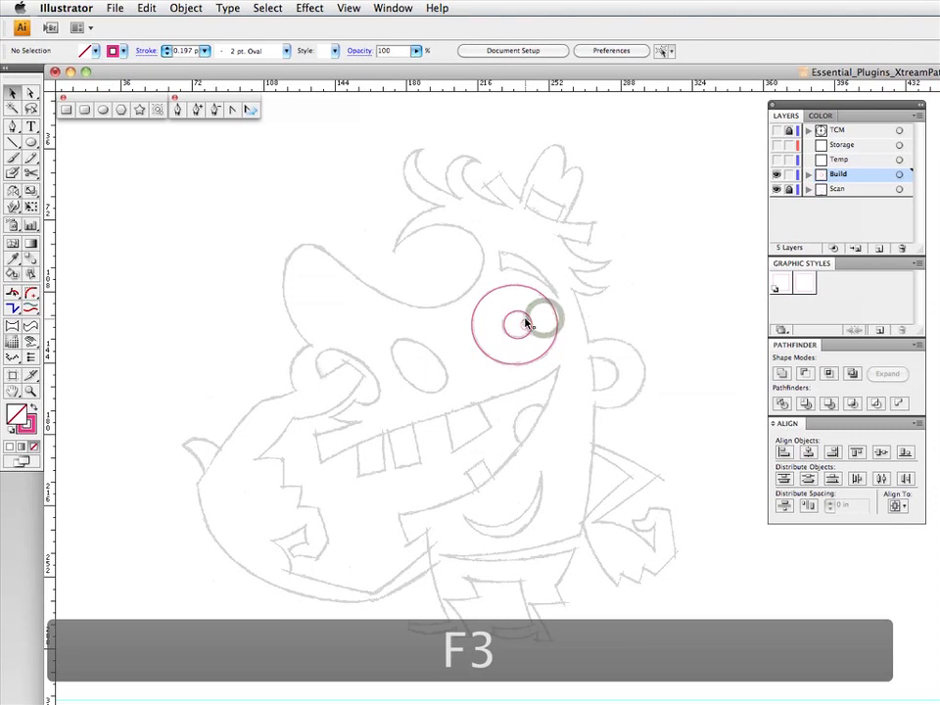
left_click(524, 324)
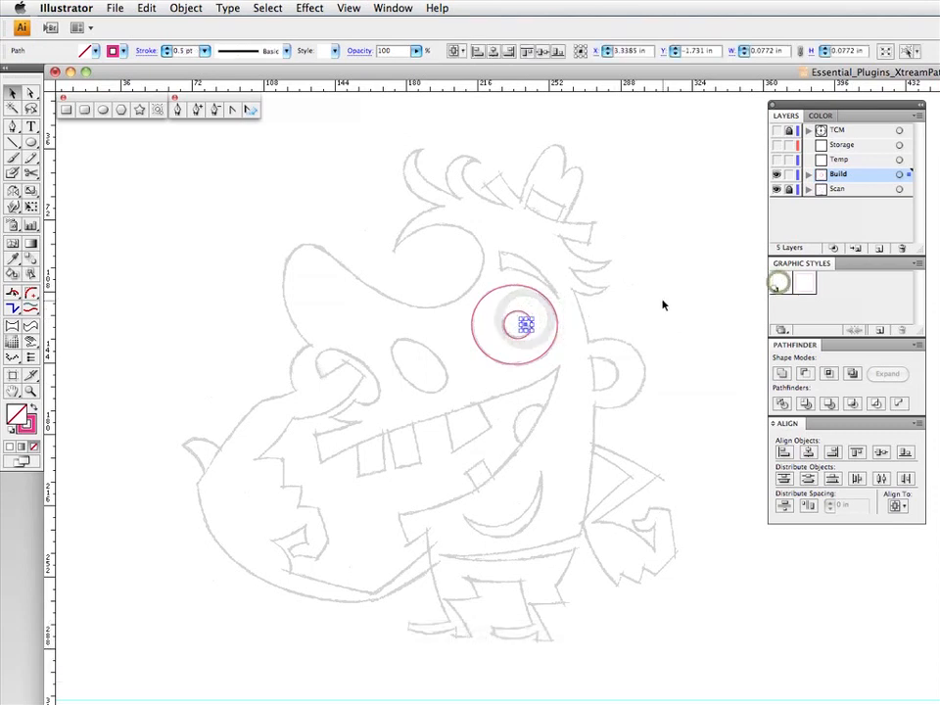
key("Up")
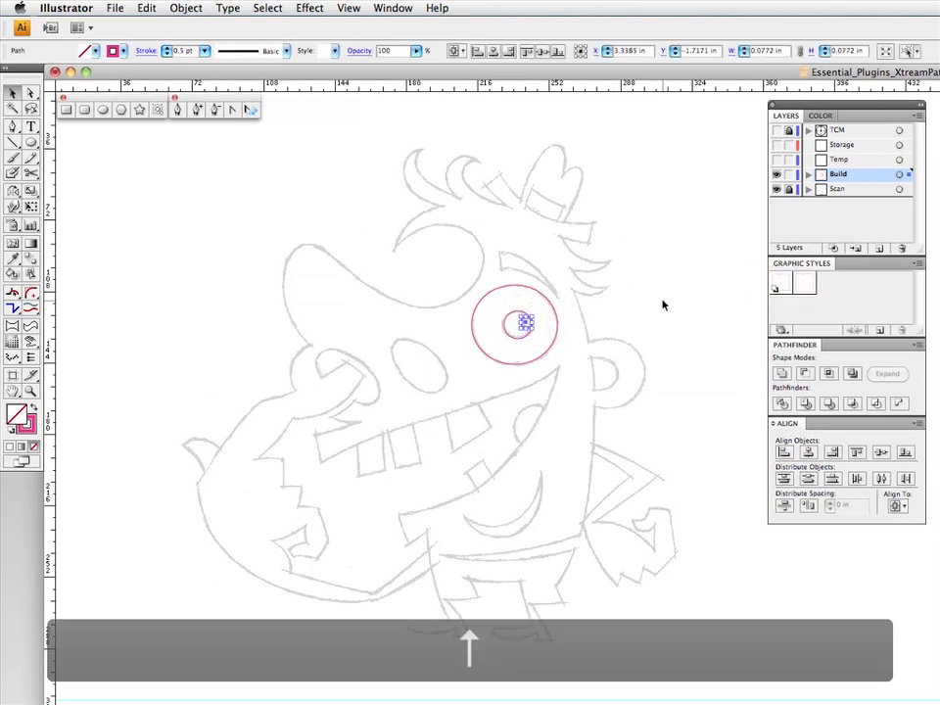
left_click(662, 305)
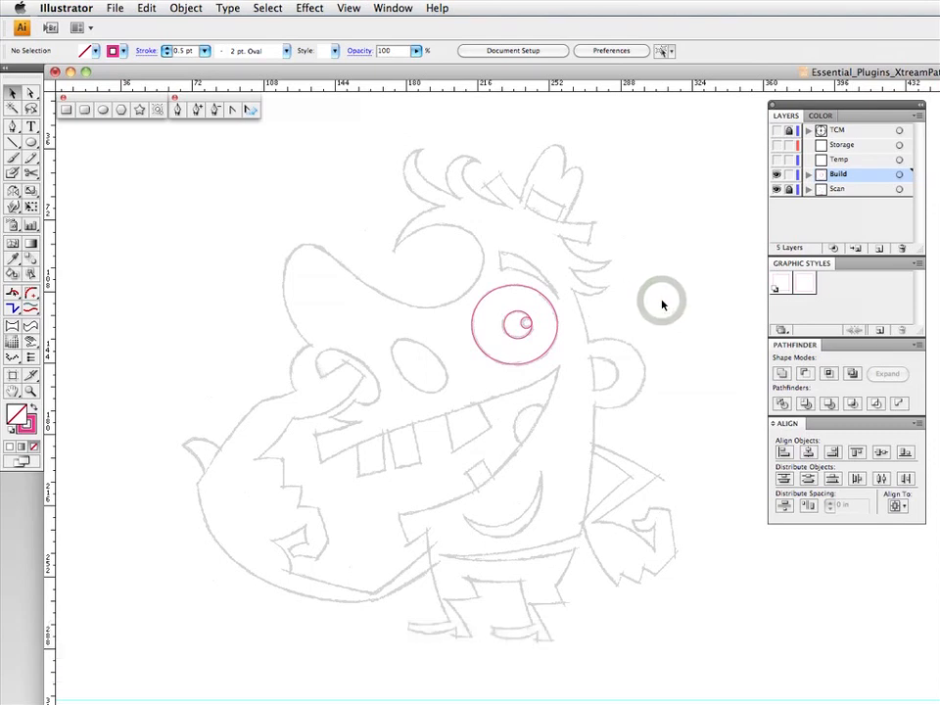
- Enlarge a copy of the eyeball ellipse to about 0.78 × 0.72 in and shift it up and left to match the eyebrow's lower edge
left_click(509, 289)
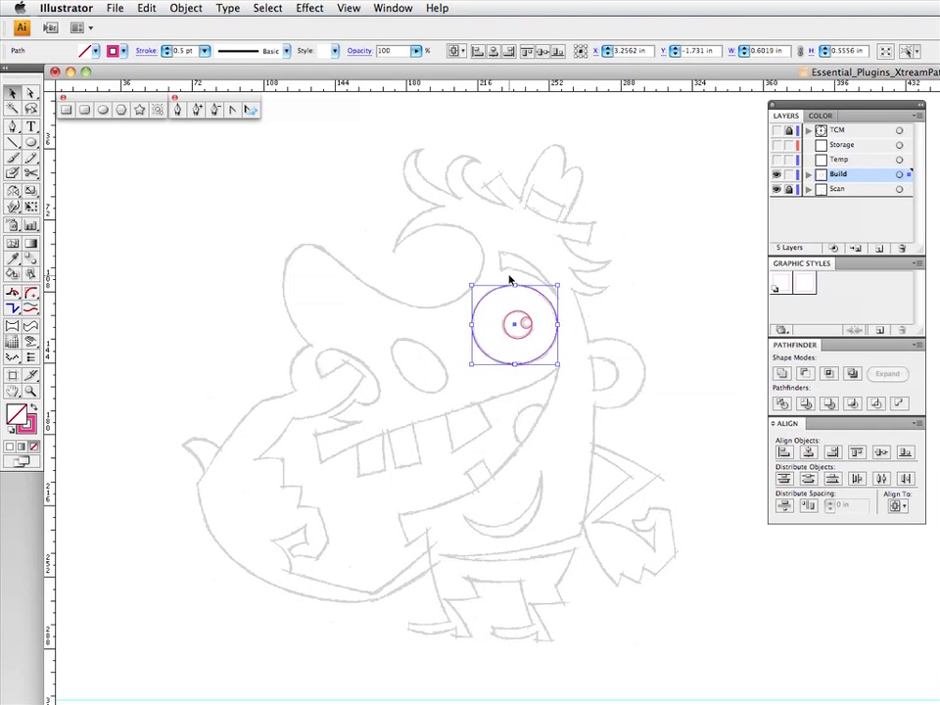
left_click(509, 279)
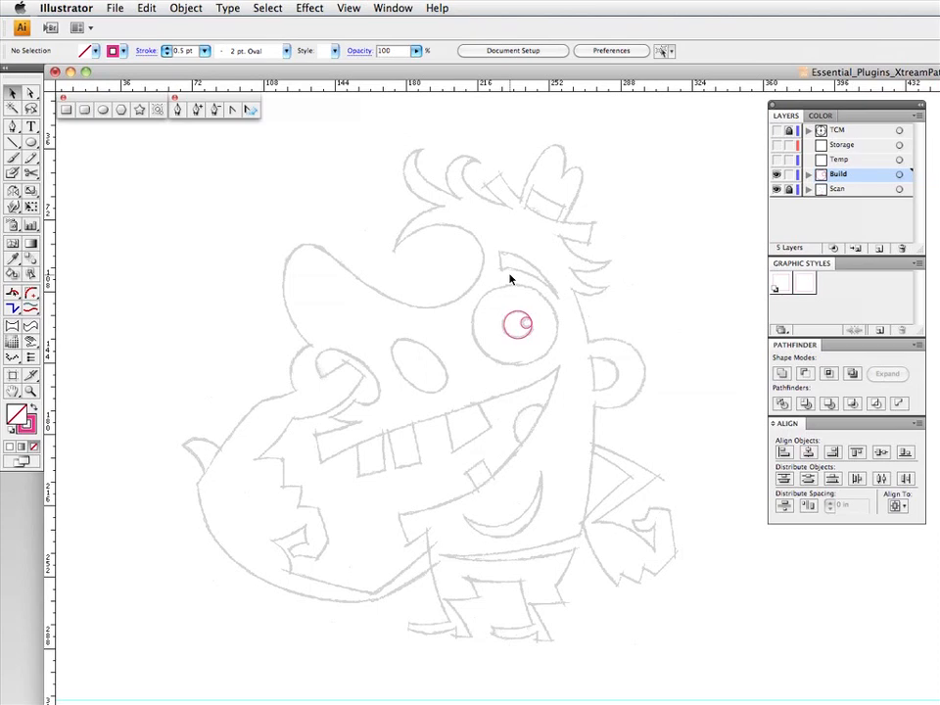
key("super+z")
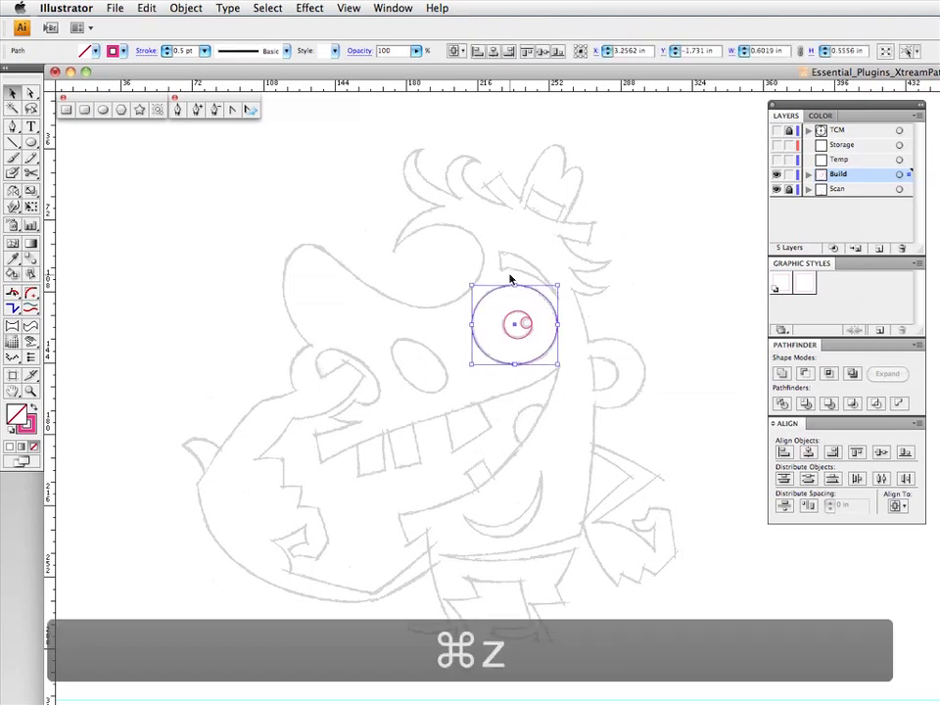
key("F3")
mouse_move(558, 285)
left_mouse_down()
mouse_move(558, 278)
mouse_move(556, 290)
left_mouse_up()
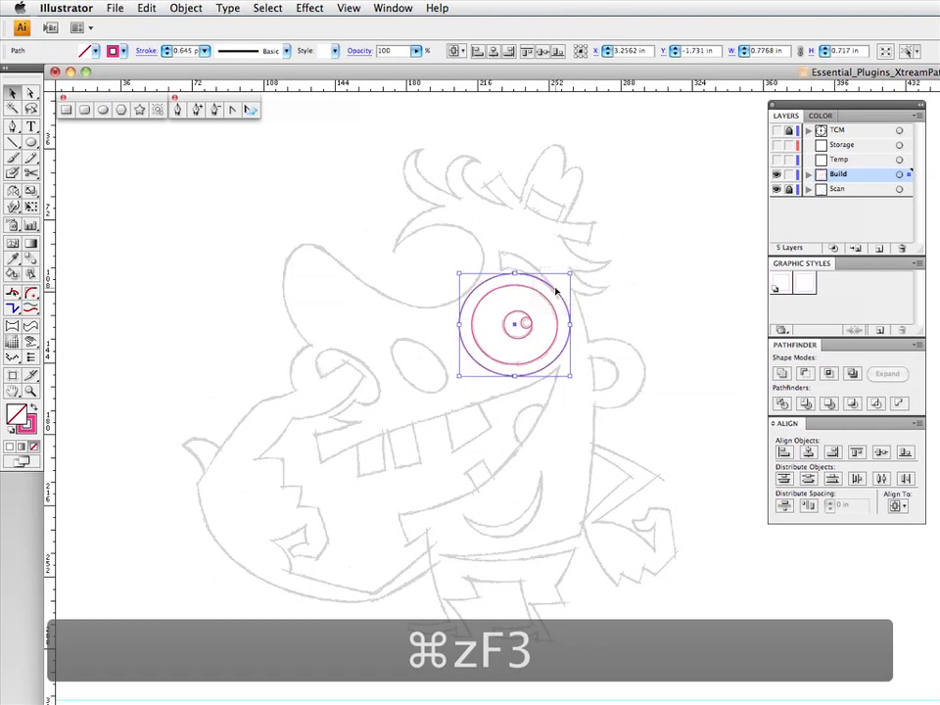
left_click(556, 289)
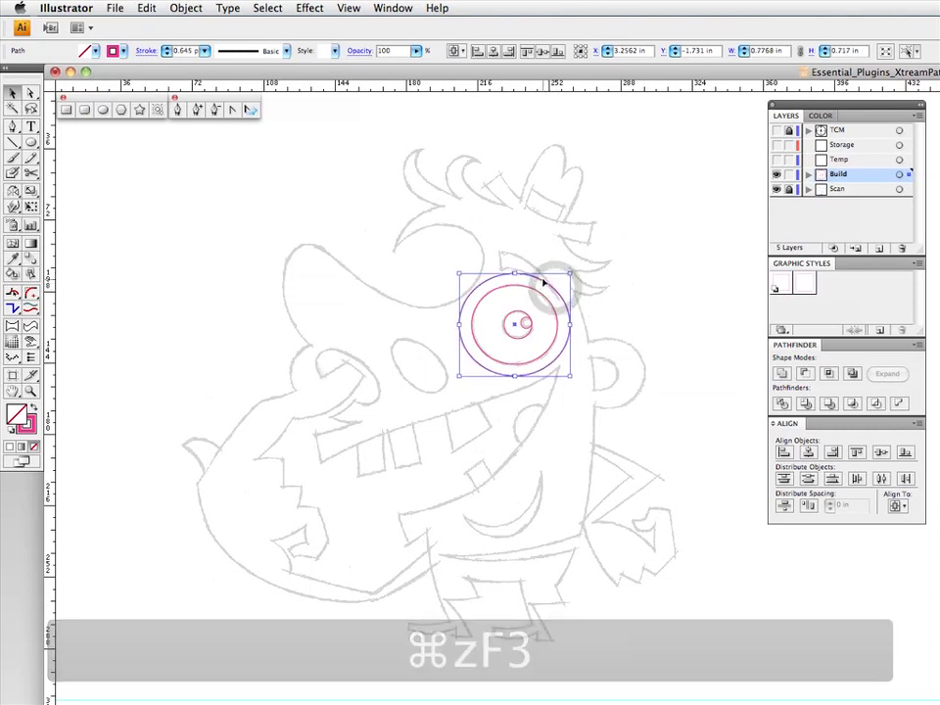
left_click_drag(540, 278, 531, 275)
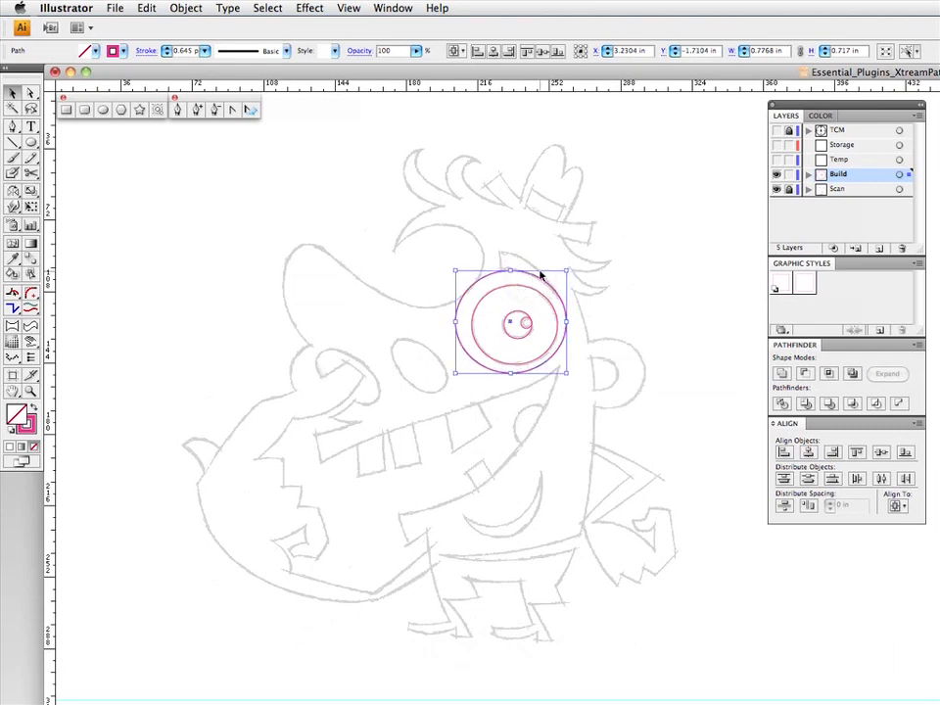
- Offset a copy of the largest ellipse upward to the eyebrow's top edge, and subtract the lower ellipse with Minus Front to leave a crescent
key("F3")
left_click_drag(531, 273, 525, 259)
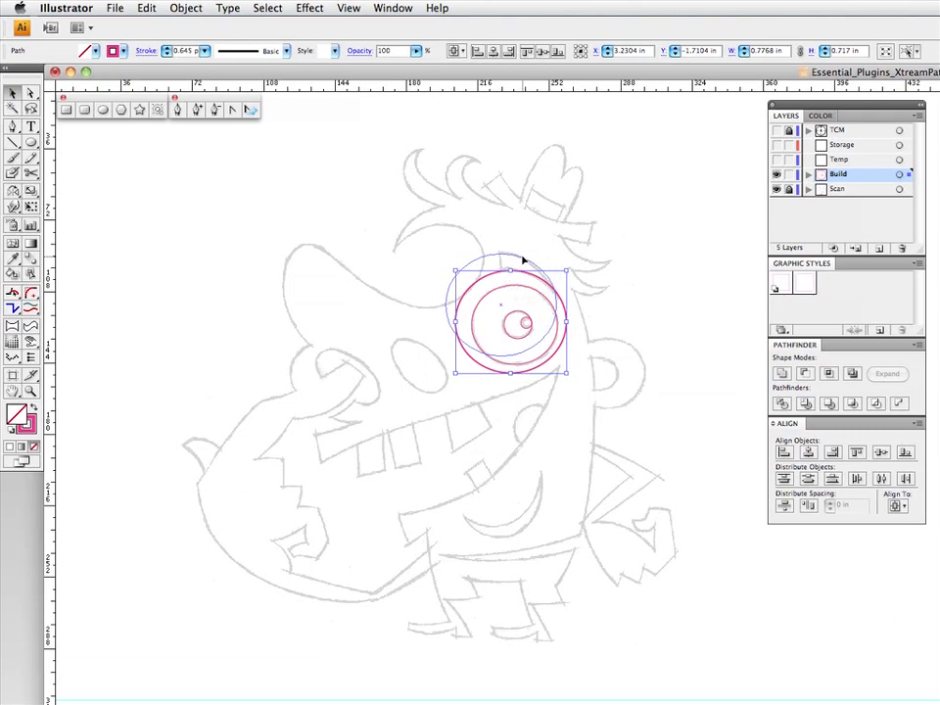
key("super+z")
left_click(526, 277)
key("F5")
left_click_drag(526, 277, 524, 257)
left_click(805, 373)
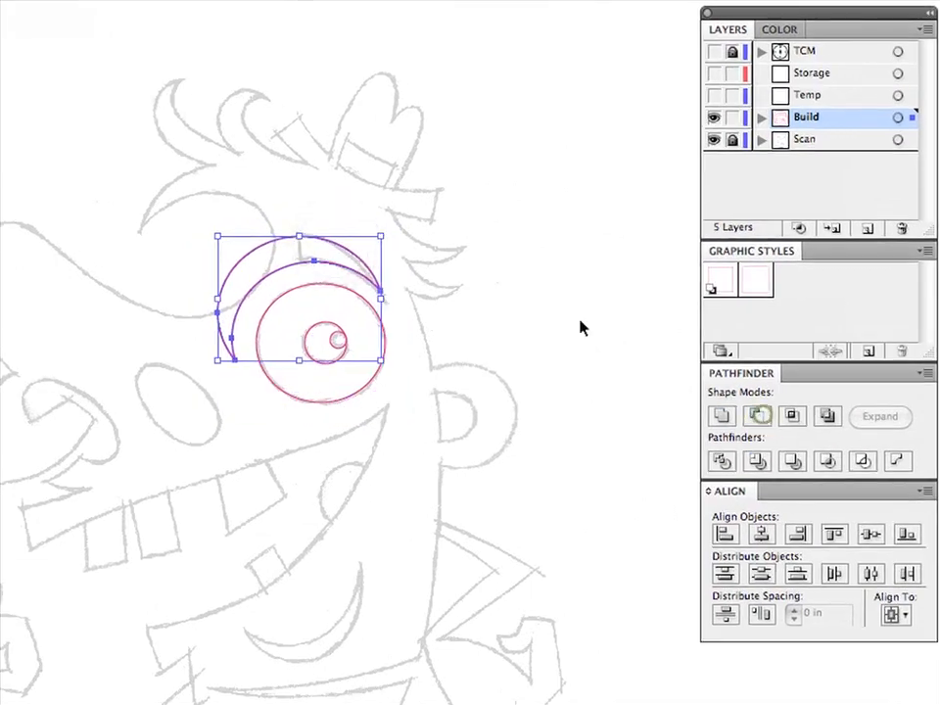
left_click(537, 275)
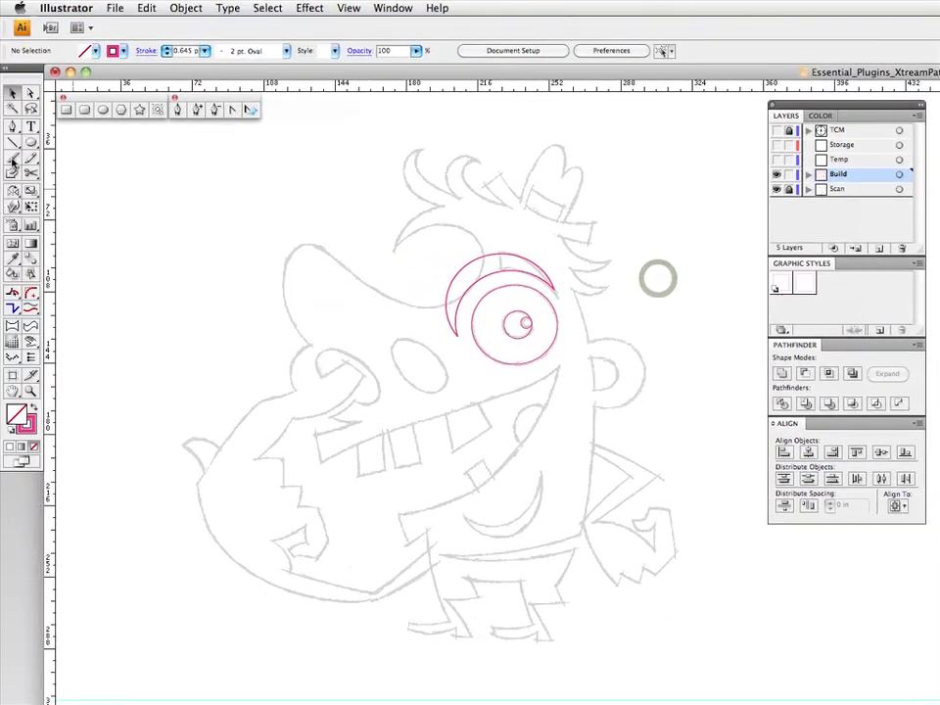
- Draw a rectangle about 0.78 × 1.62 in over the inner part of the crescent and tilt it slightly counterclockwise to match the eyebrow's inner end
left_click(66, 108)
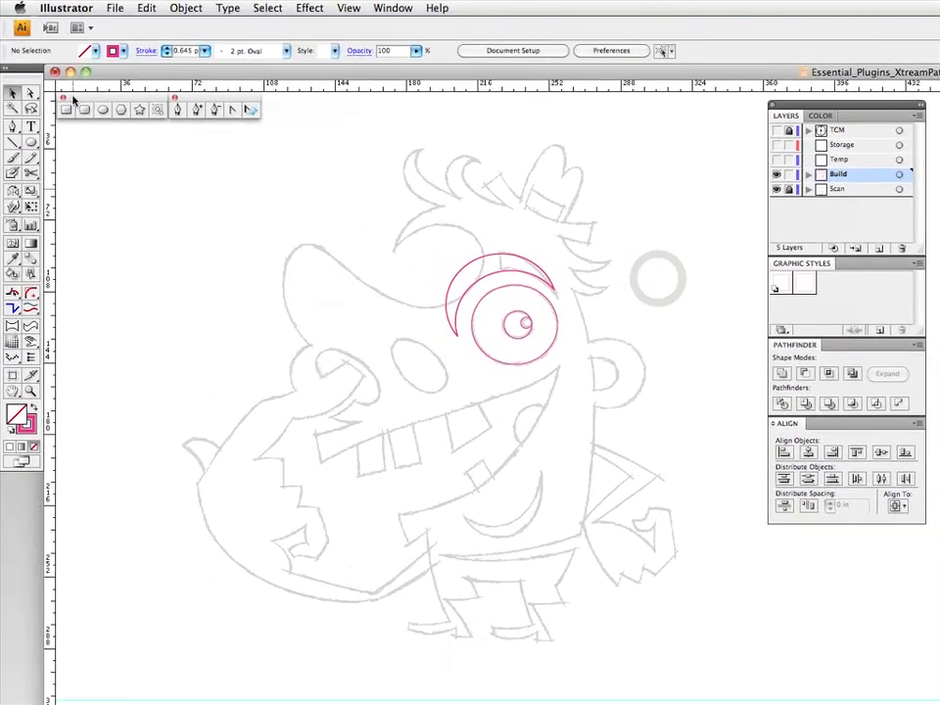
left_click_drag(385, 209, 498, 439)
key("v")
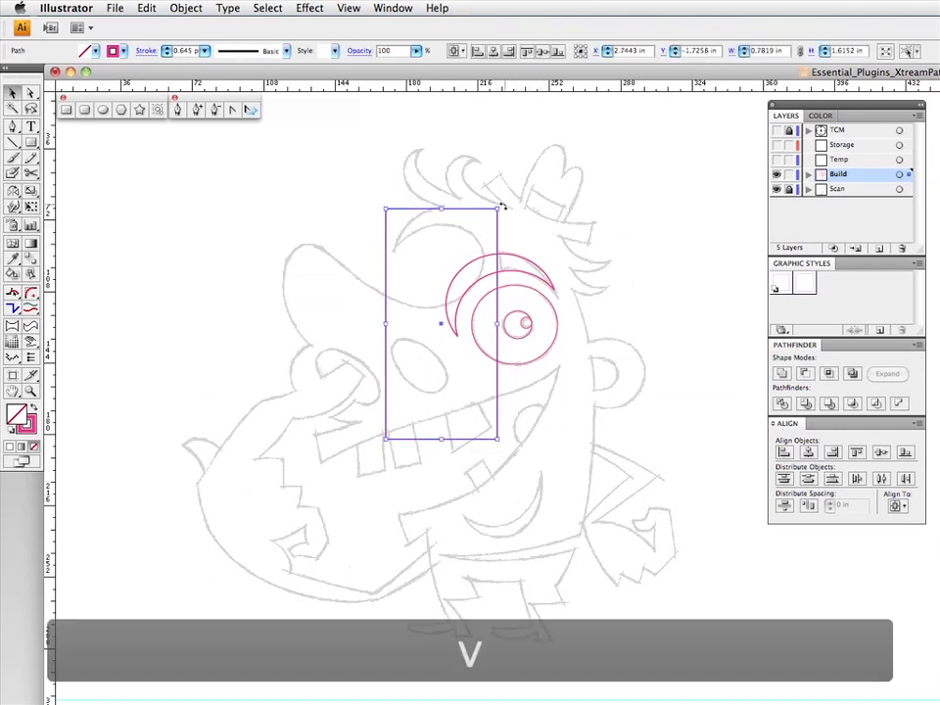
mouse_move(503, 205)
left_mouse_down()
mouse_move(487, 209)
mouse_move(496, 215)
left_mouse_up()
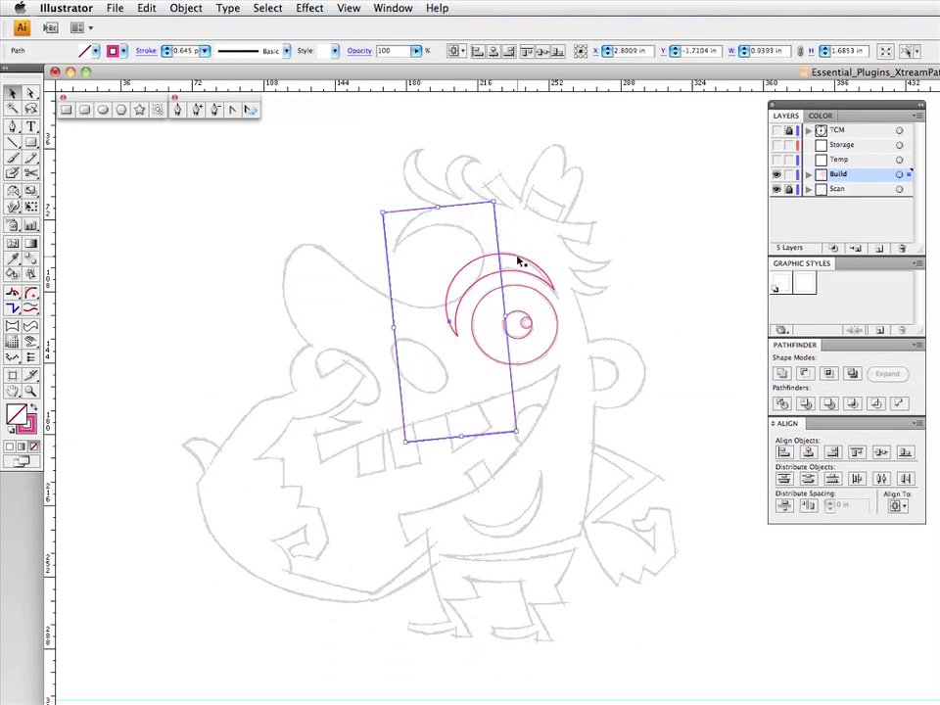
- Subtract the tilted rectangle from the crescent to leave the eyebrow shape
left_click(519, 261, "shift")
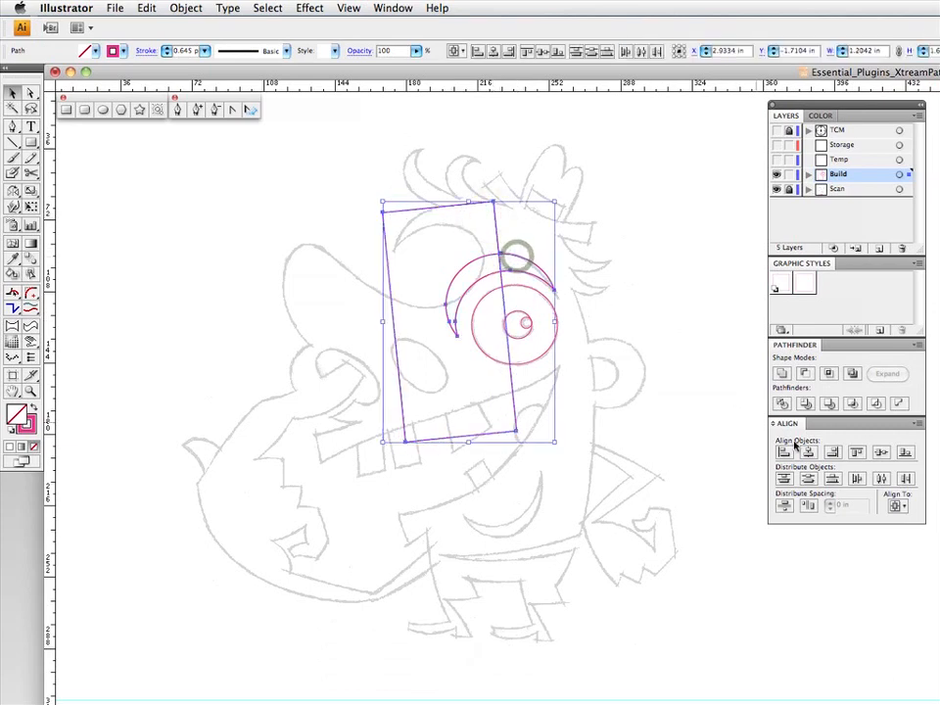
left_click(804, 375)
left_click(662, 260)
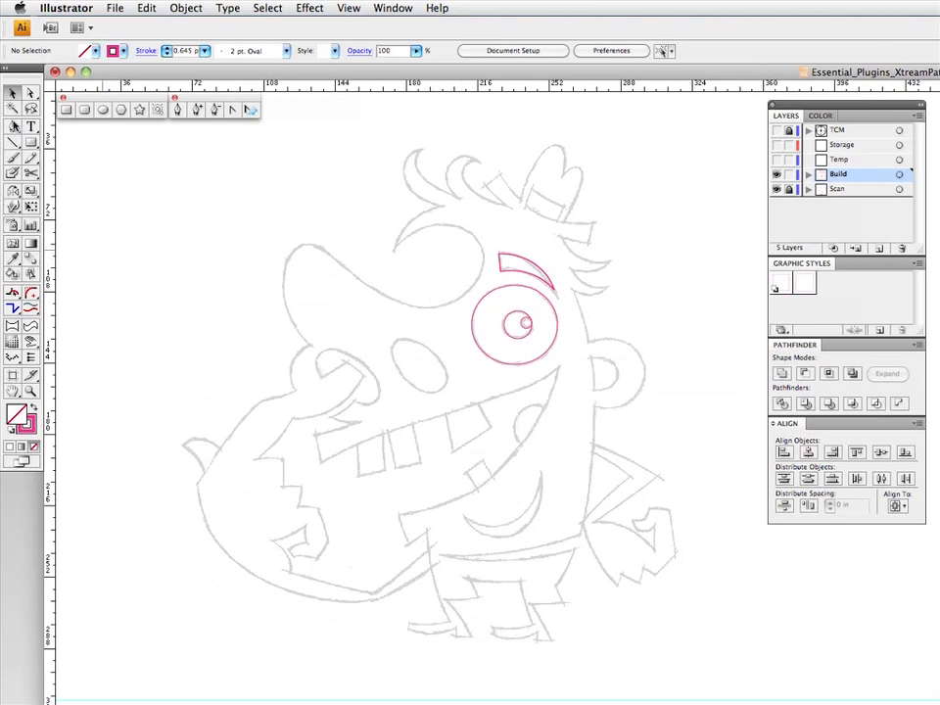
- Place Pen tool anchor points along the sketched nose, from its base above the finger, over the tip and around to the forehead crease
key("p")
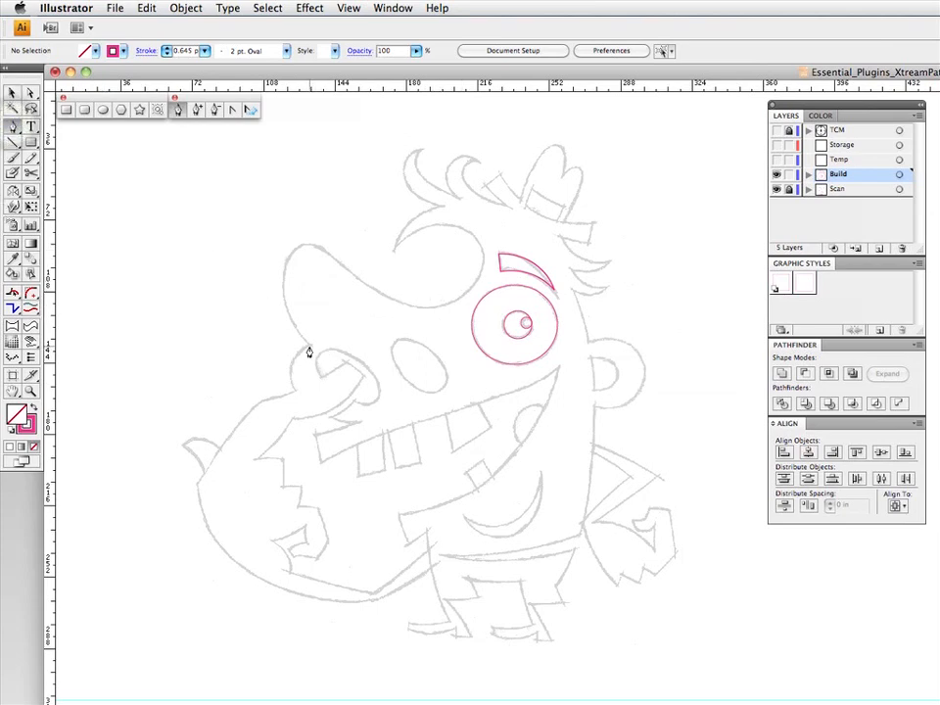
left_click(310, 345)
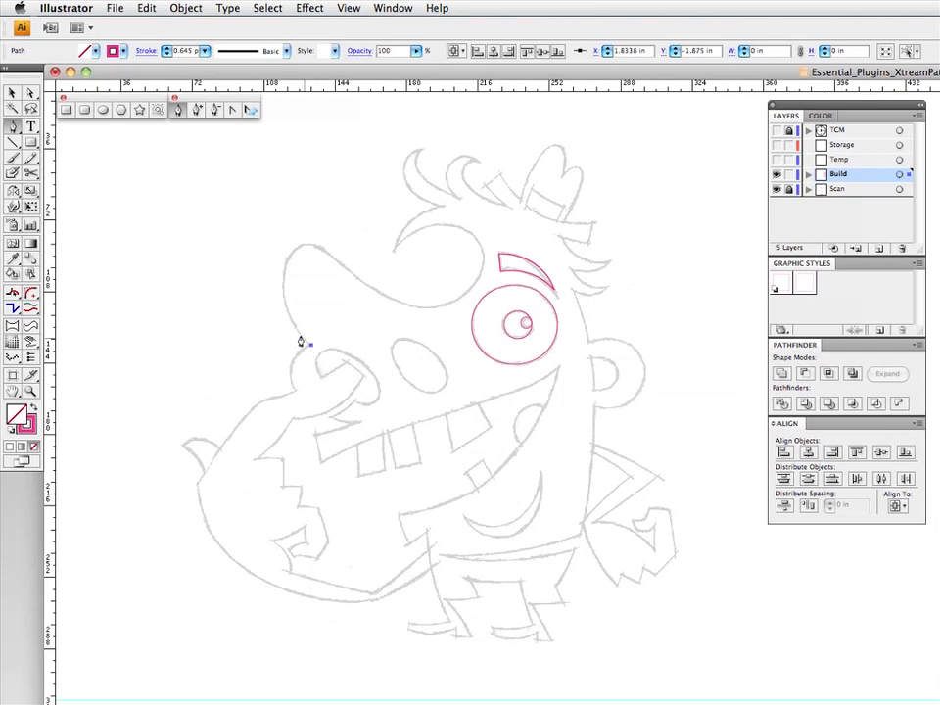
left_click(307, 241)
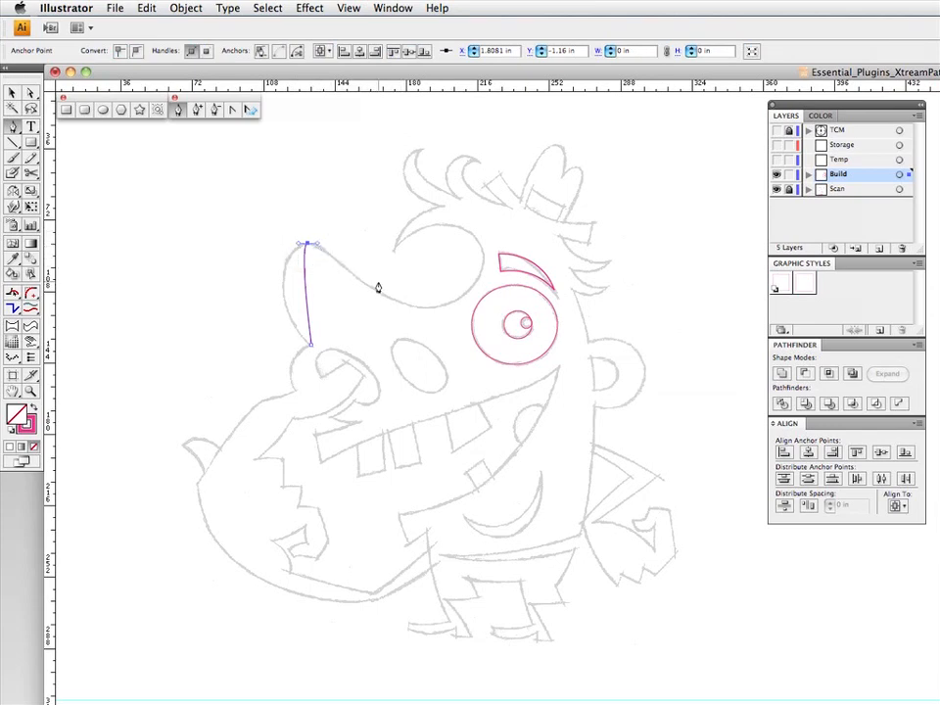
left_click(429, 307)
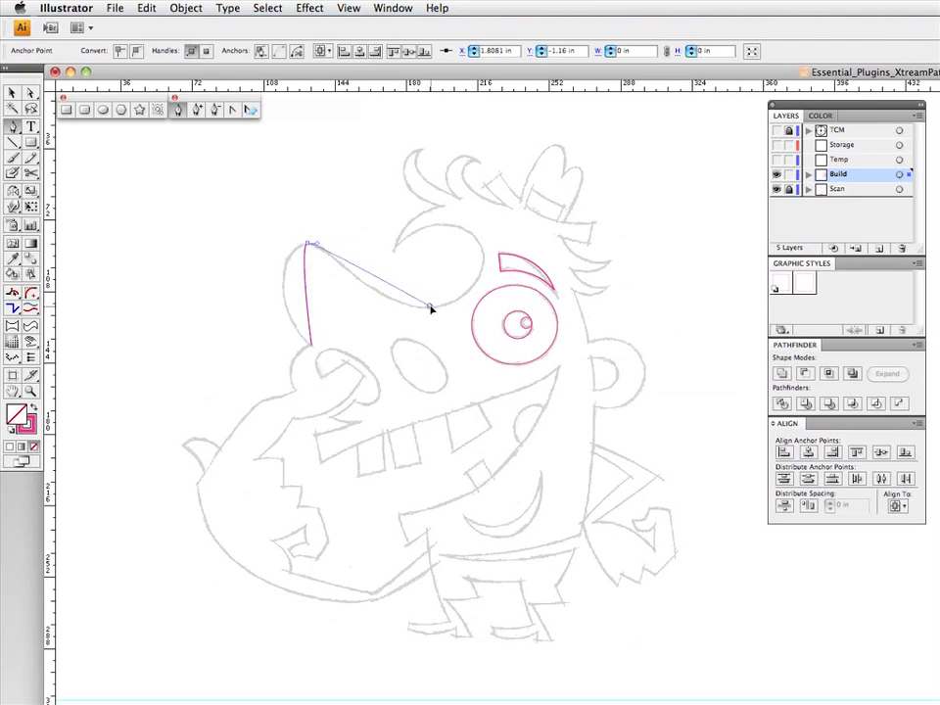
left_click(483, 256)
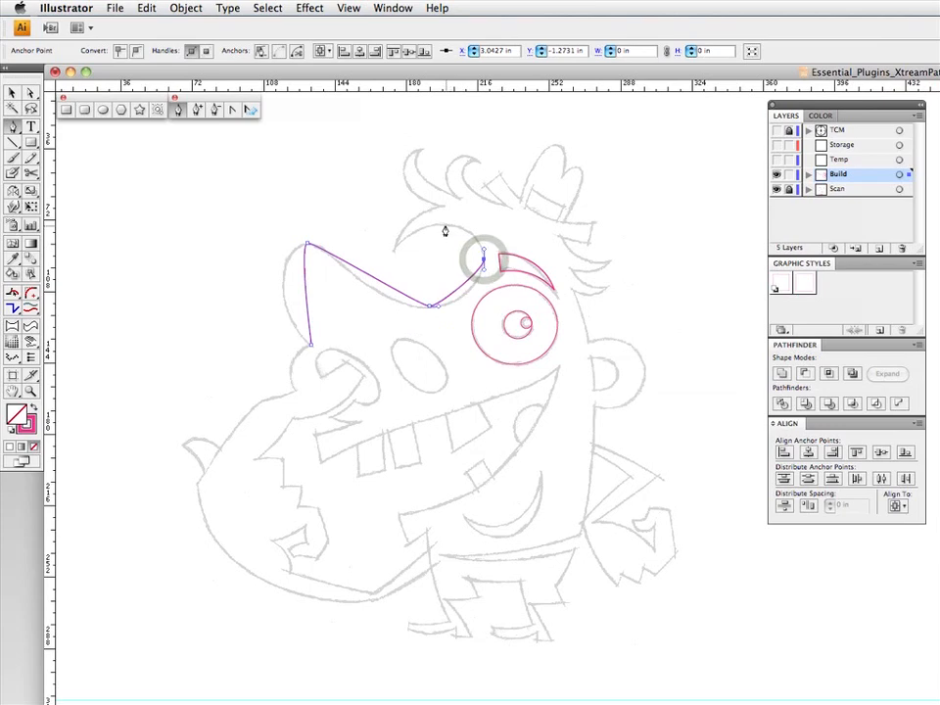
left_click_drag(441, 225, 394, 255)
left_click(395, 249)
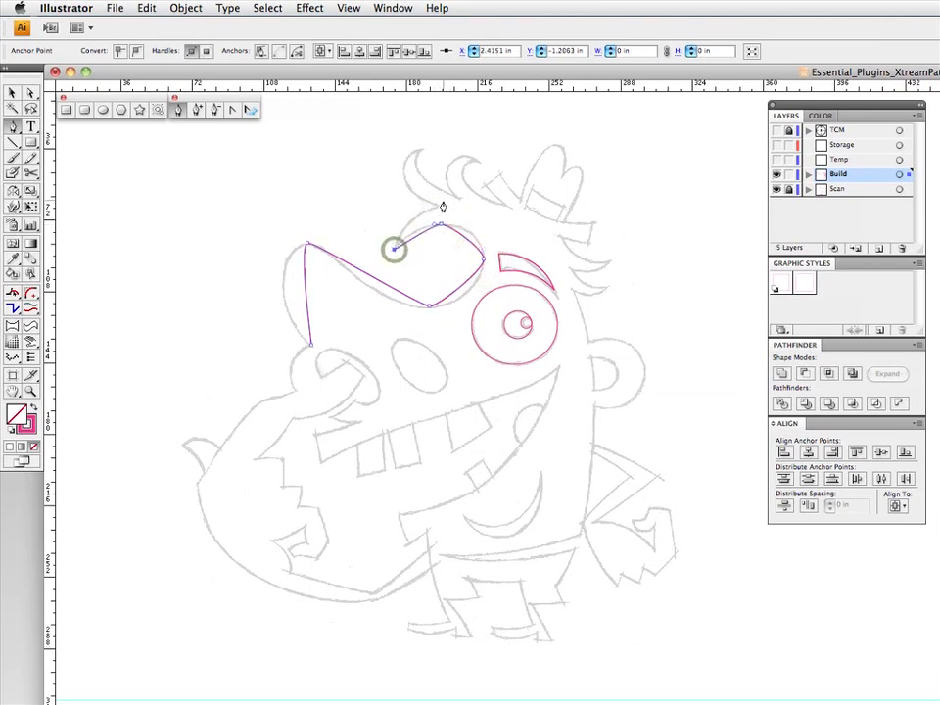
- Continue the Pen tool path with anchor points over the forehead and around the two front hair tufts to the base of the hat
left_click(440, 206)
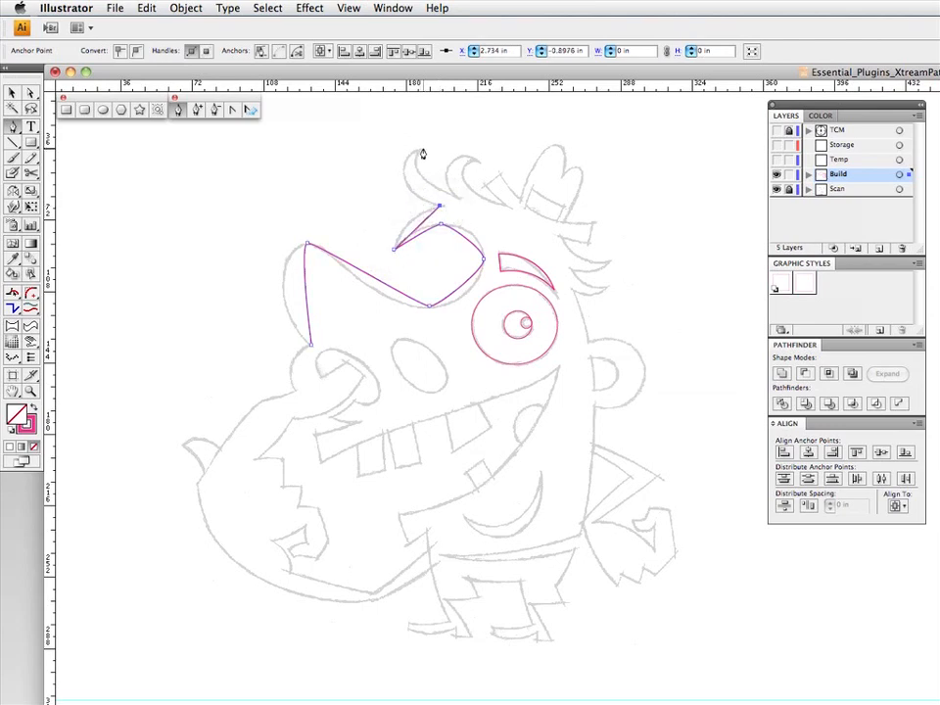
left_click(423, 149)
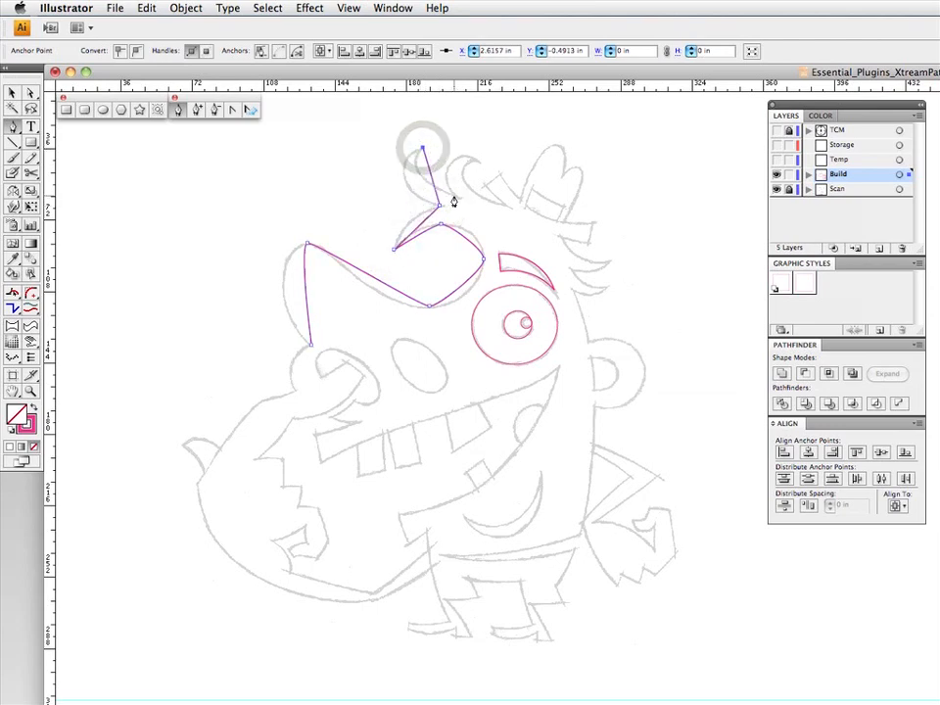
left_click(454, 195)
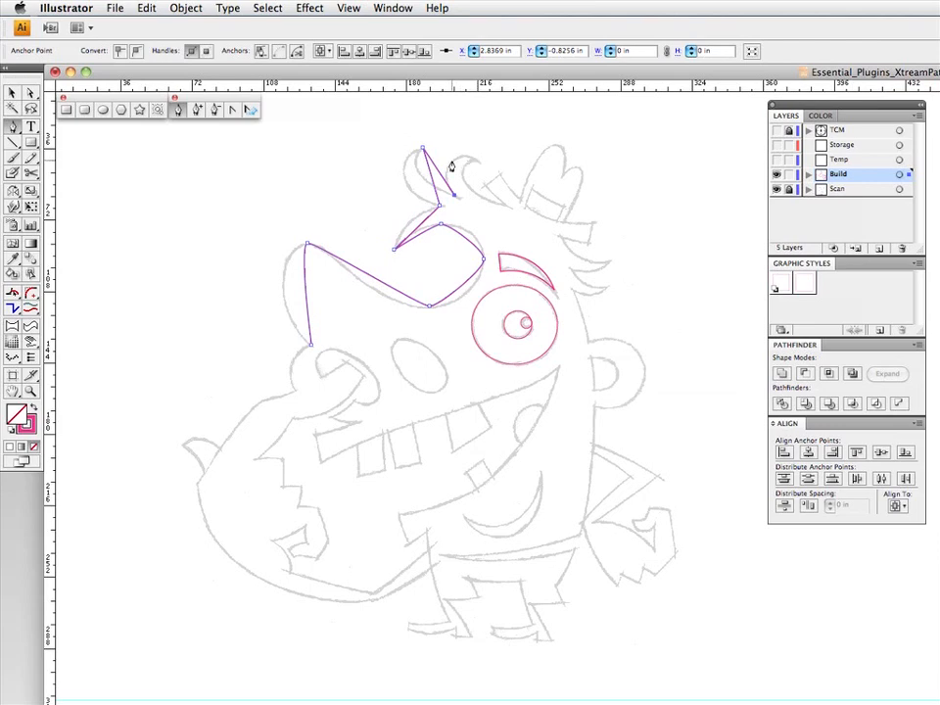
left_click(479, 161)
left_click(520, 206)
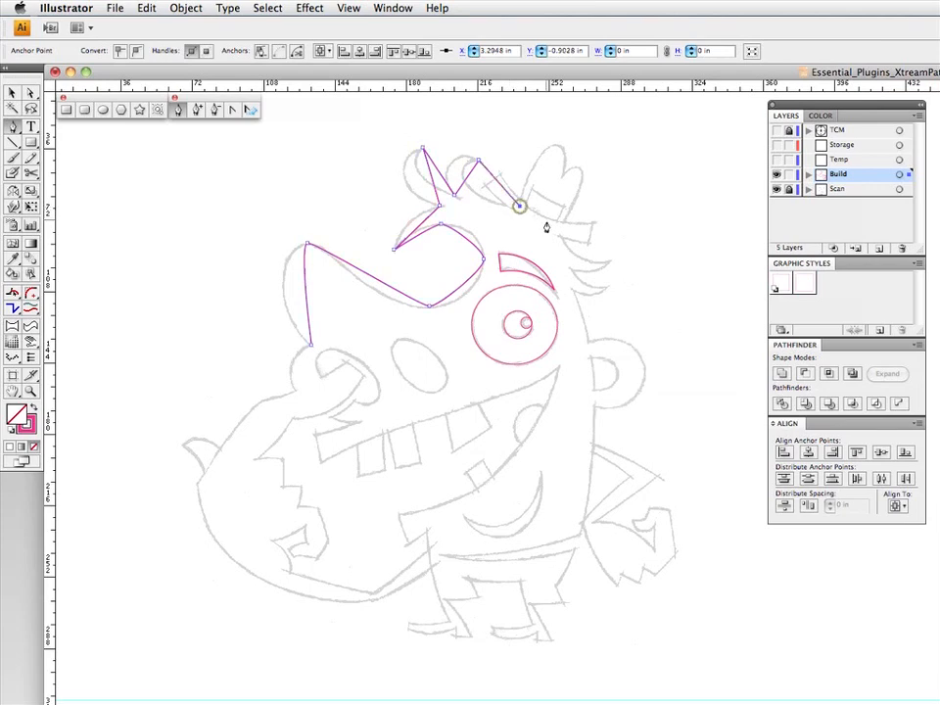
- Place anchor points from behind the hat around the two hair spikes at the back of the head
left_click(557, 229)
left_click(609, 260)
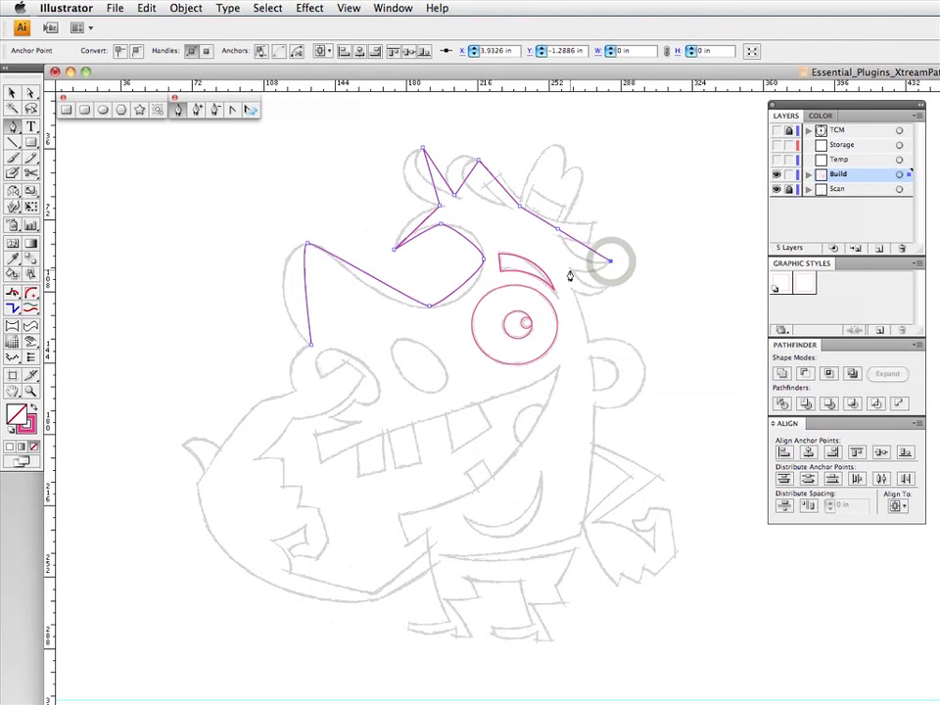
left_click(570, 267)
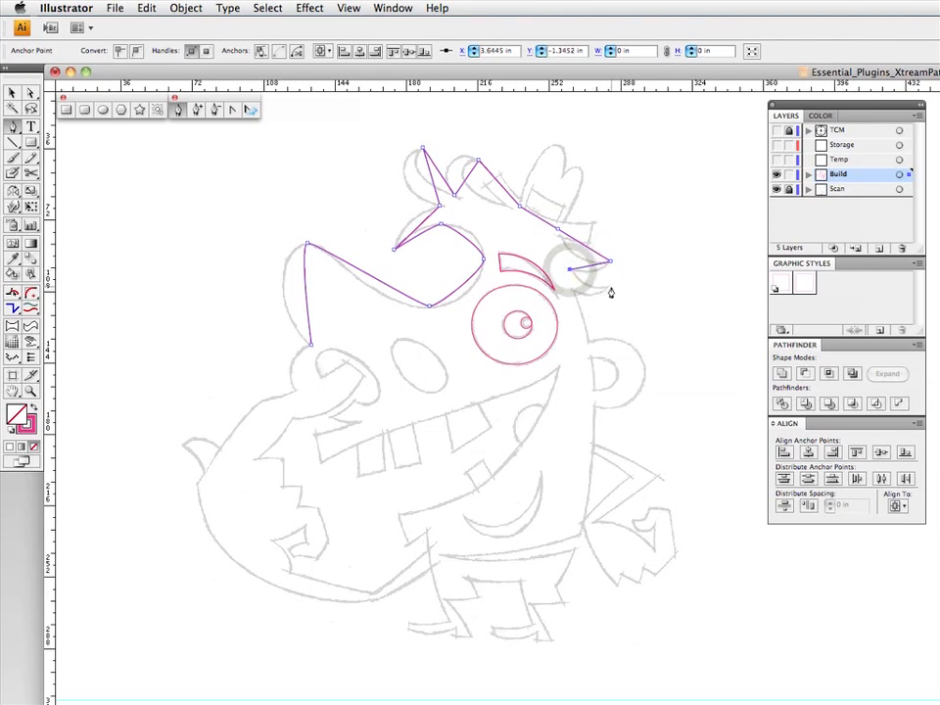
left_click(610, 286)
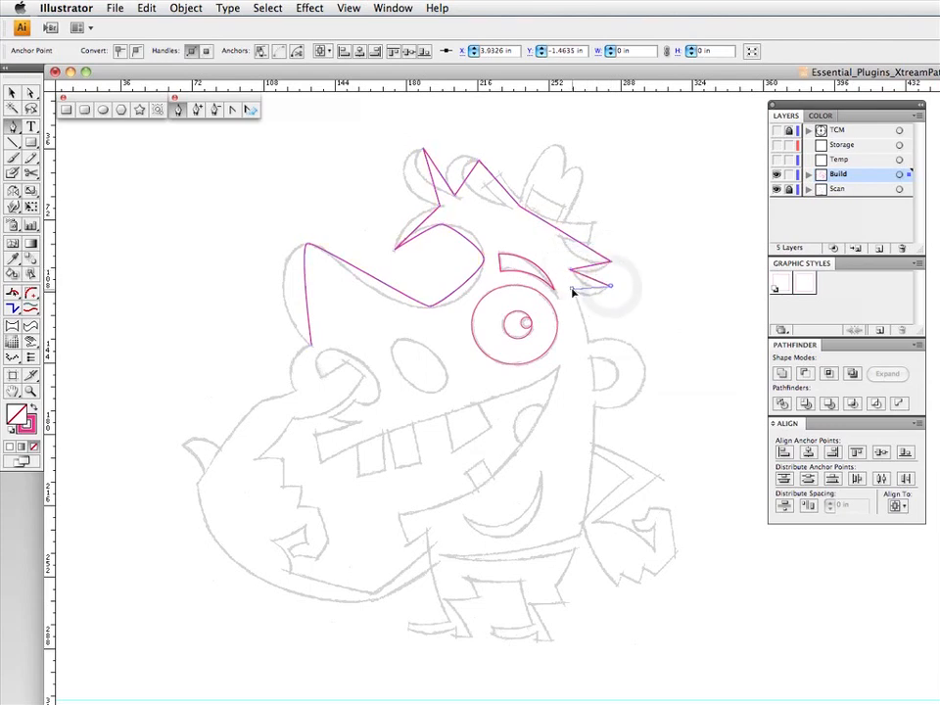
left_click(572, 291)
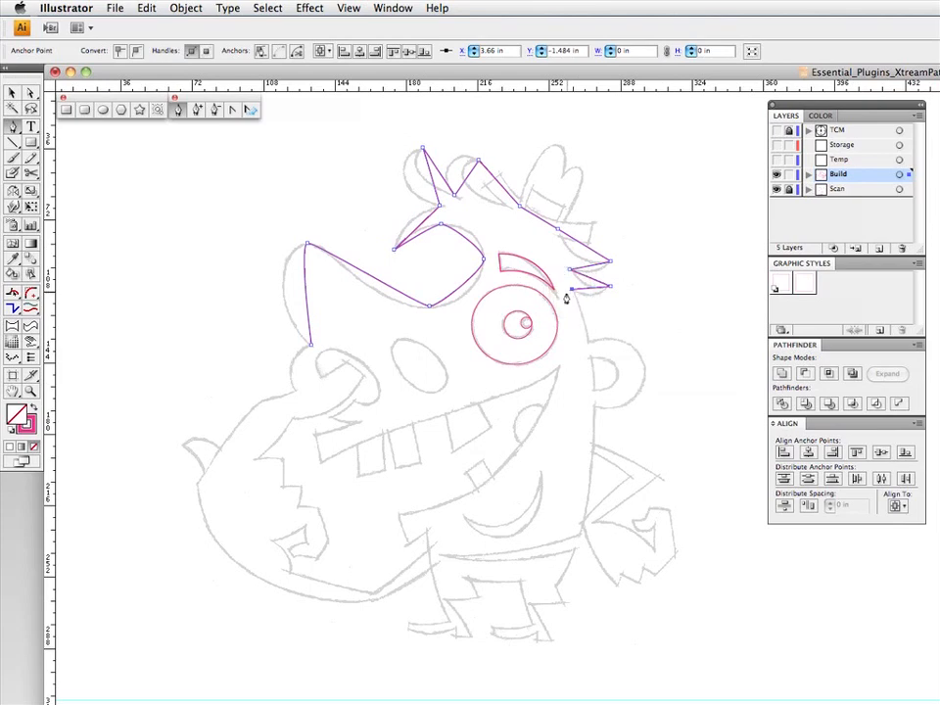
- Extend the path down the back to the waist, along the shirt hem to the belly, and back to the shorts' rear corner
left_click(580, 534)
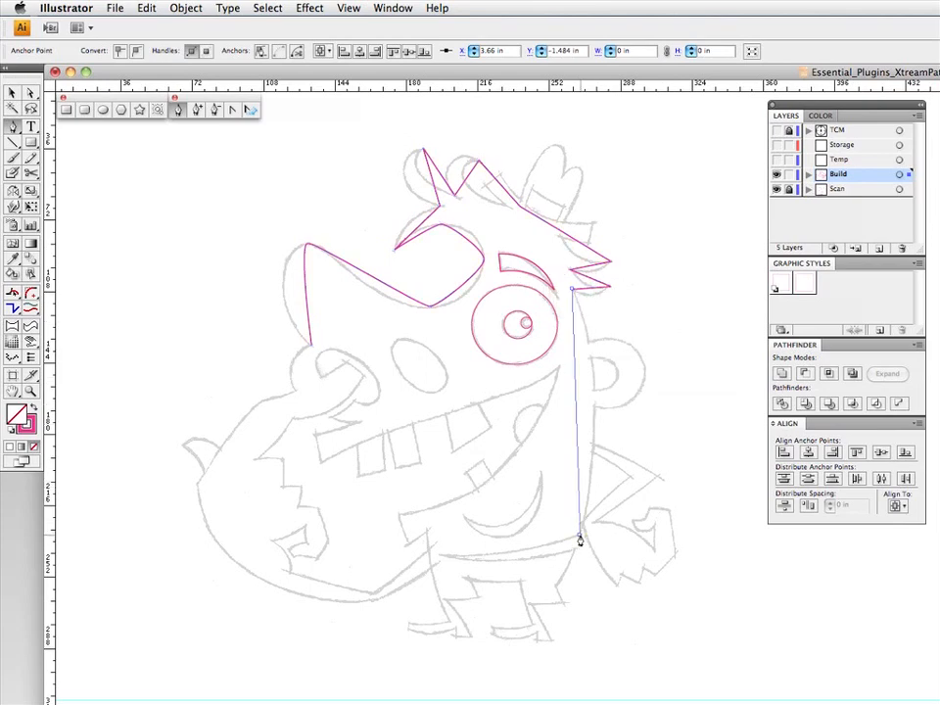
left_click(439, 554)
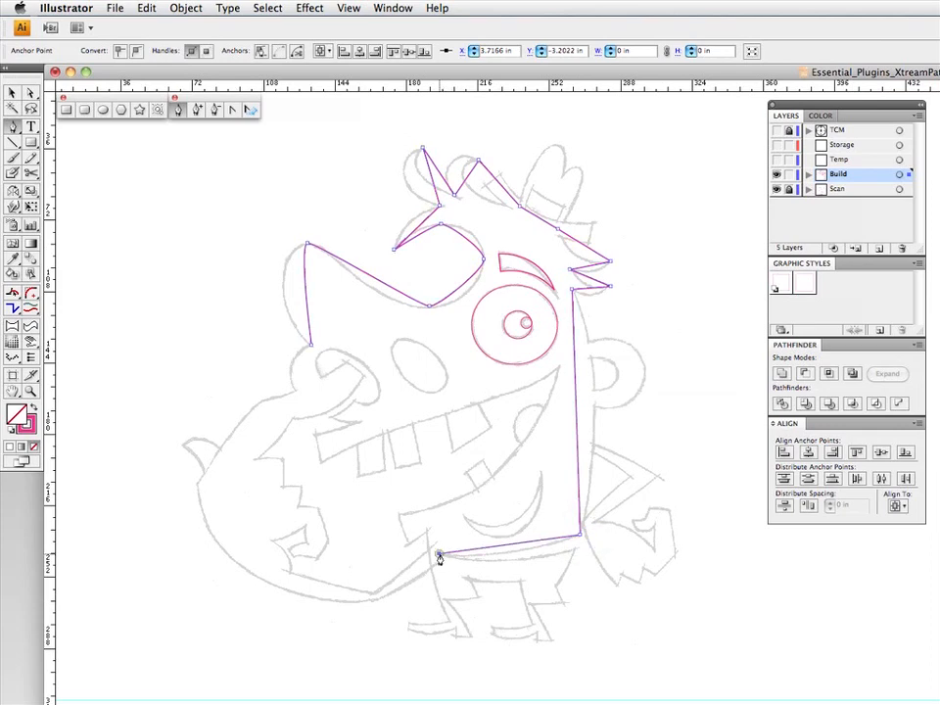
left_click(576, 549)
- Place corner anchor points around both legs of the shorts and up their front edge to just below the chin
left_click(555, 587)
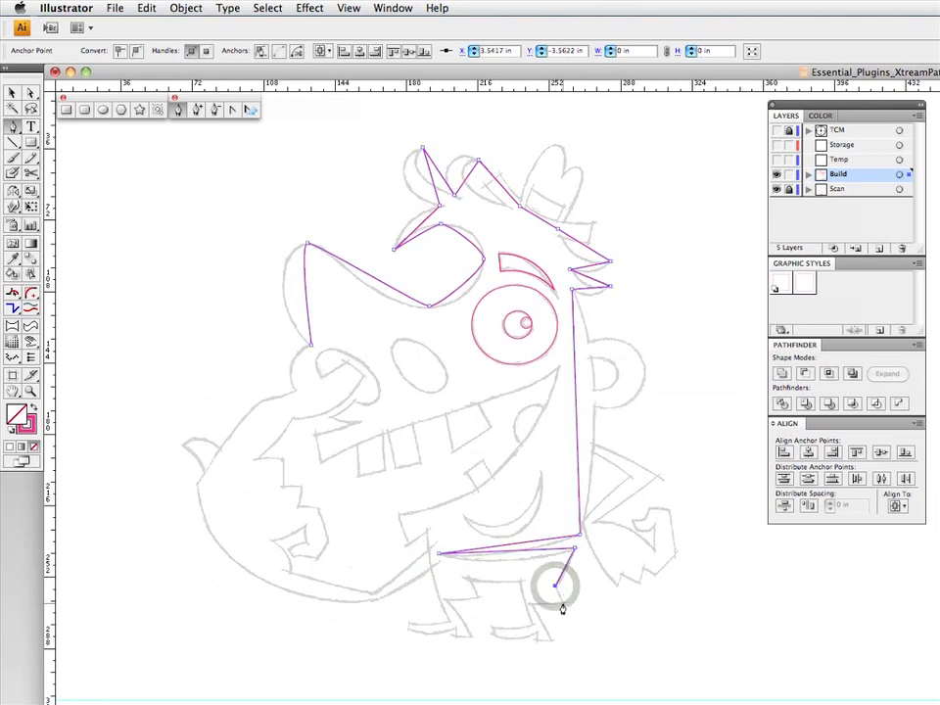
left_click(563, 600)
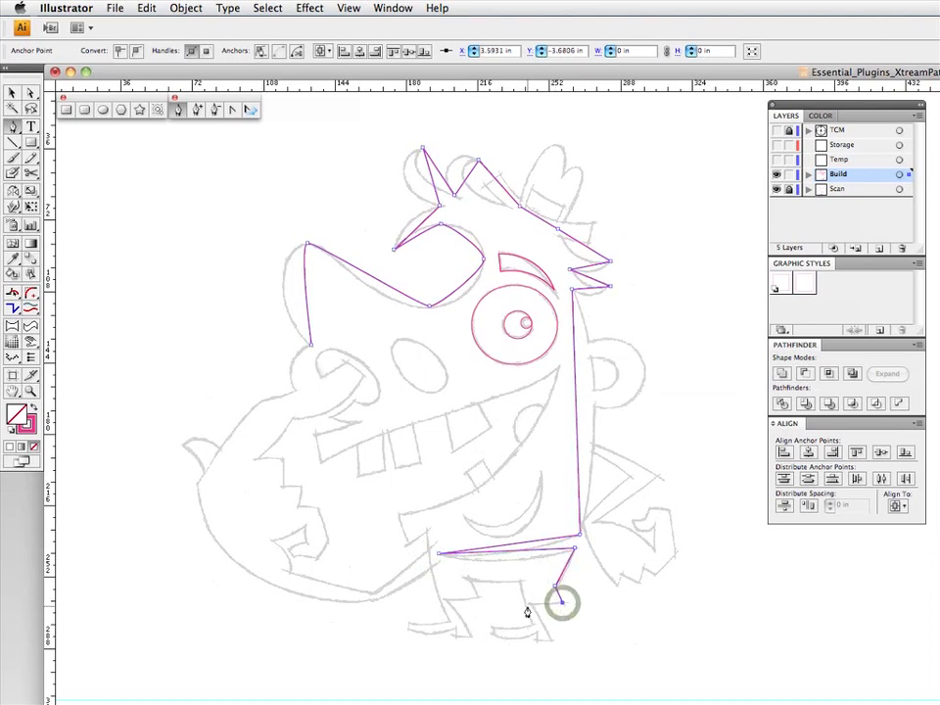
left_click(524, 603)
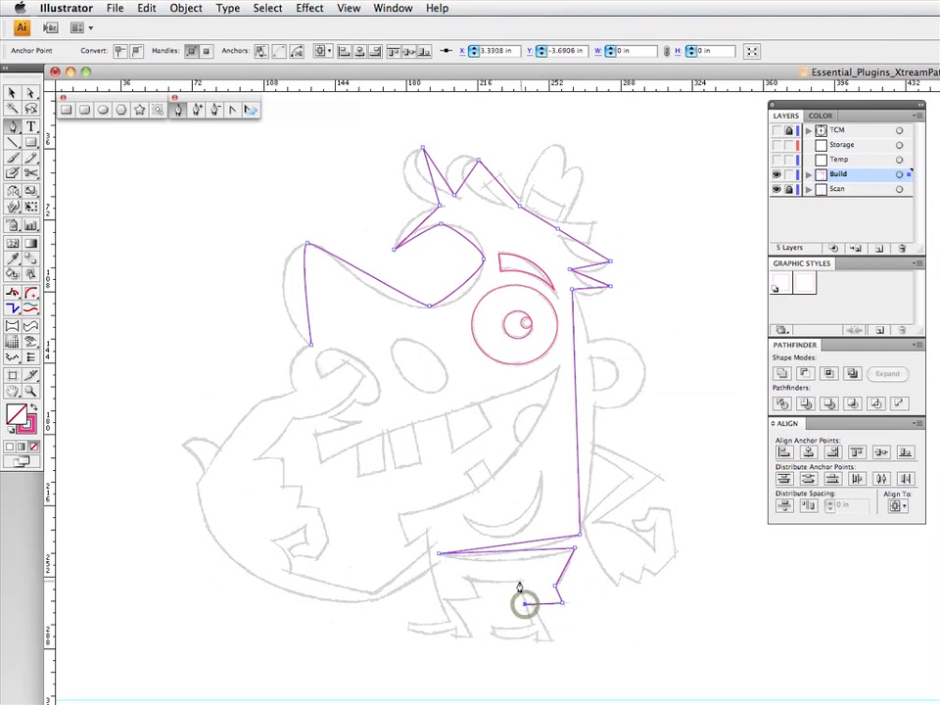
left_click(521, 580)
left_click(468, 579)
left_click(476, 598)
left_click(438, 598)
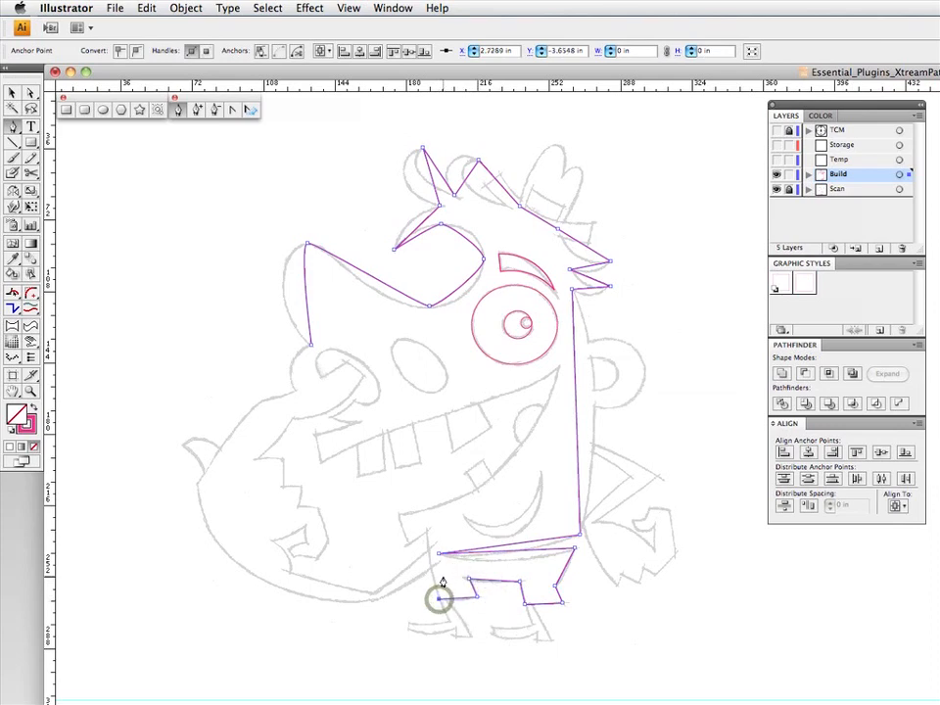
left_click(426, 534)
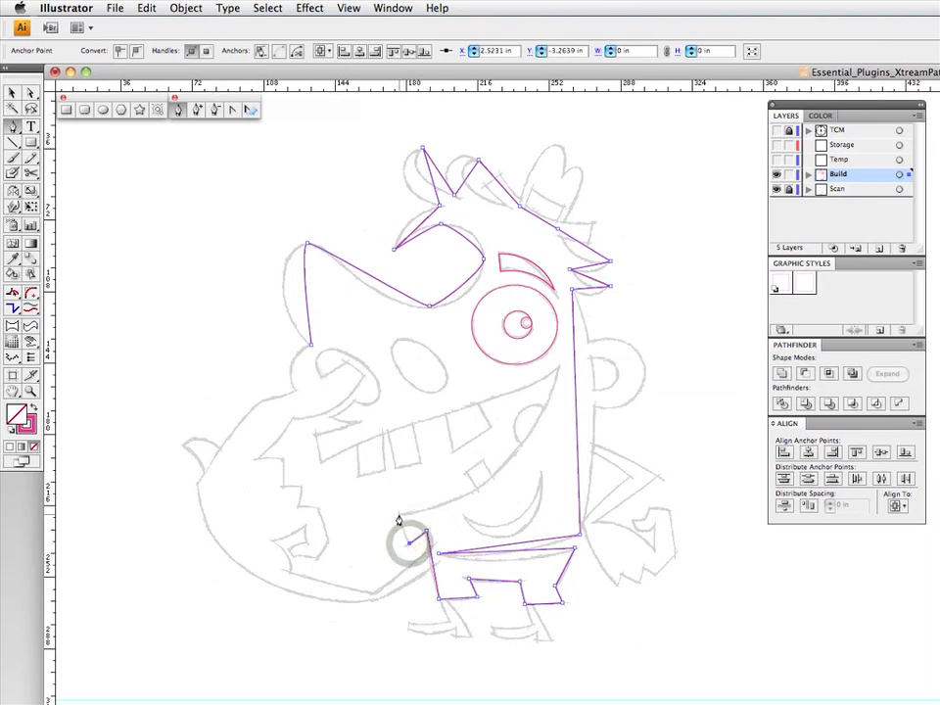
- Trace the mouth with anchor points from the lower lip to the rear mouth corner and forward to the upper lip
left_click(400, 517)
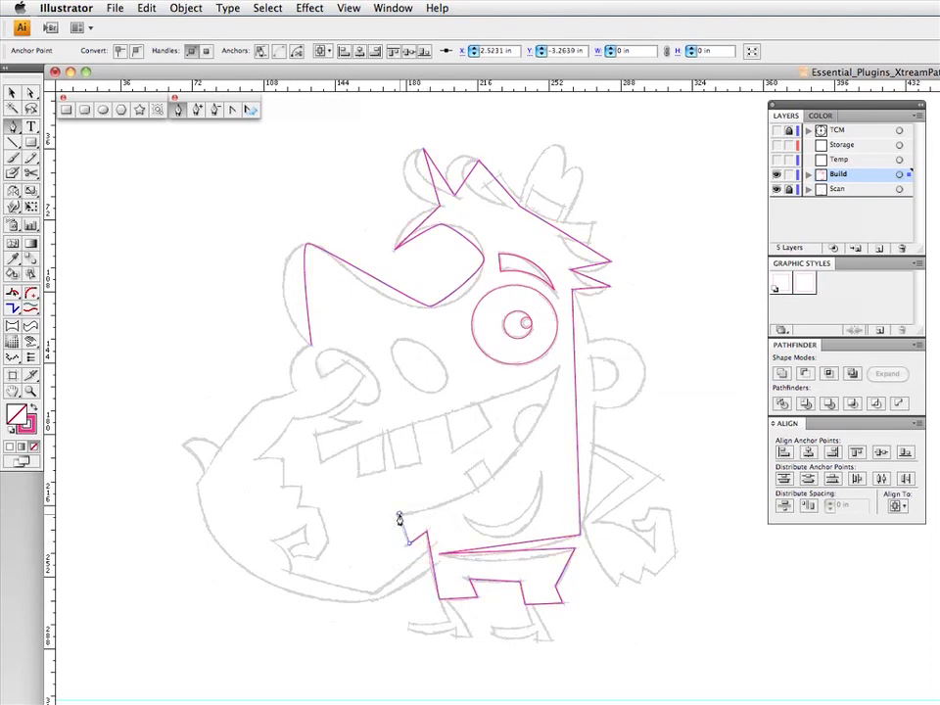
left_click(559, 367)
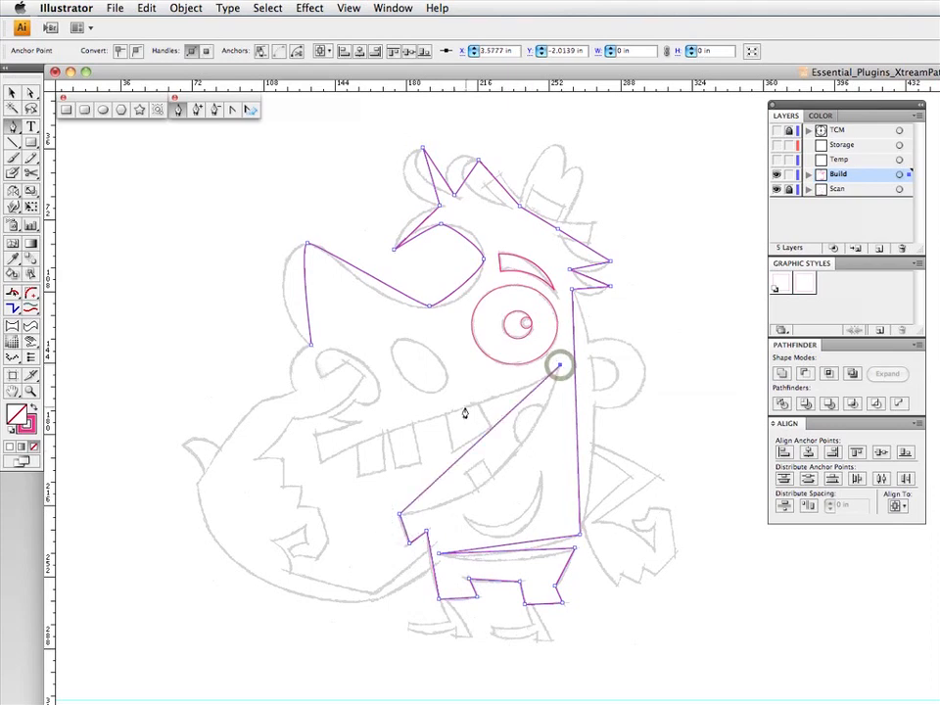
left_click_drag(462, 411, 430, 422)
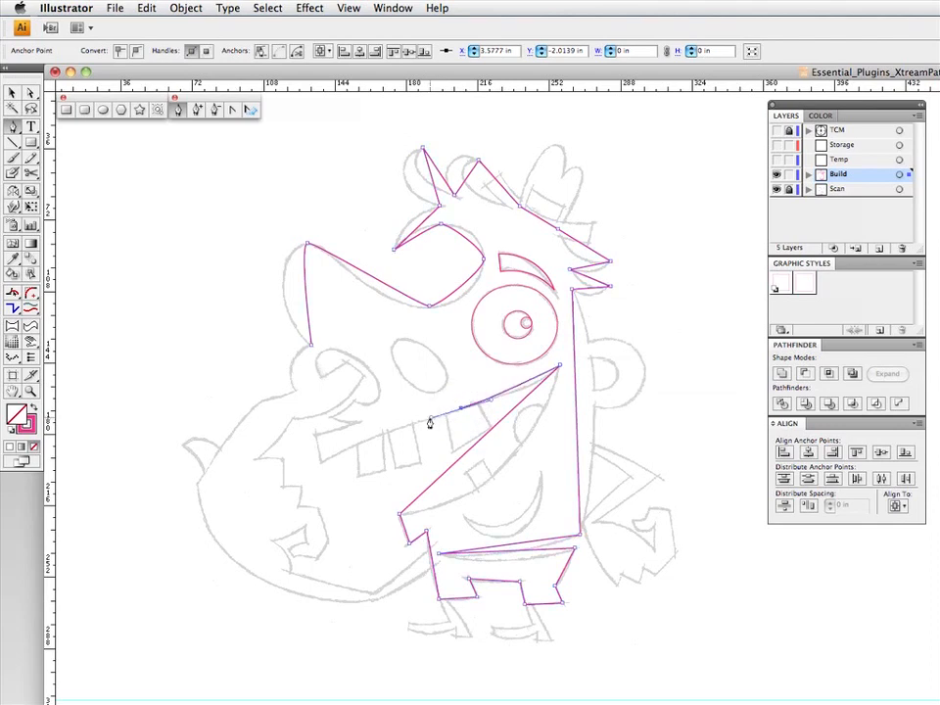
left_click(321, 460)
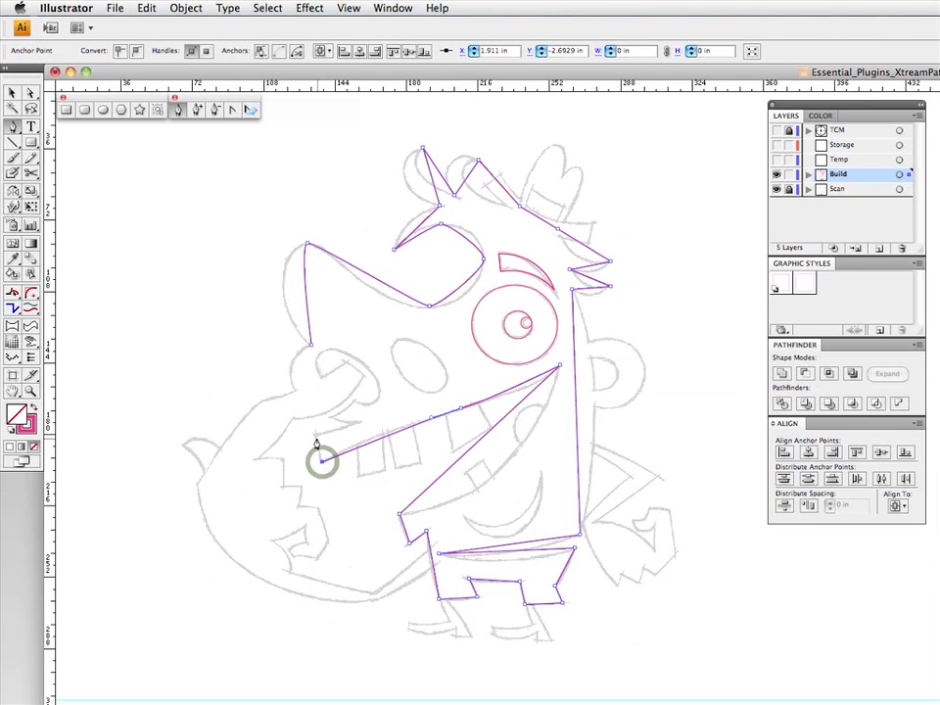
left_click(316, 434)
left_click(356, 424)
- Add a smooth point on the front bulge below the nose and close the path at the nose base
left_click_drag(290, 375, 289, 363)
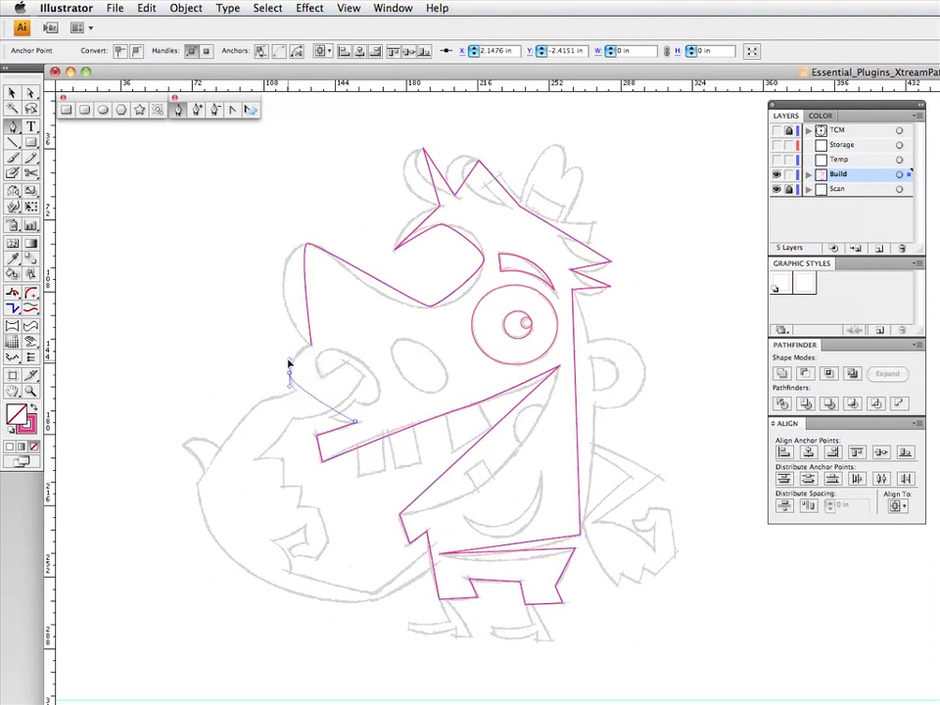
left_click(308, 347)
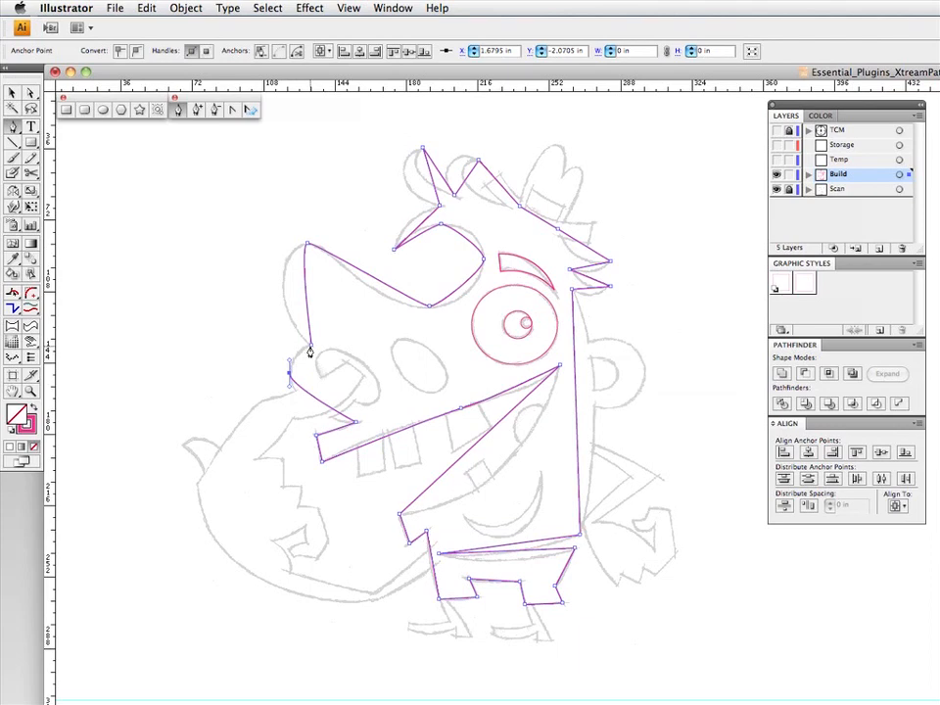
left_click(310, 350)
- With the Segment Direct Edit tool, bend the nose front and the upper lip bulge to match the sketch
double_click(19, 298)
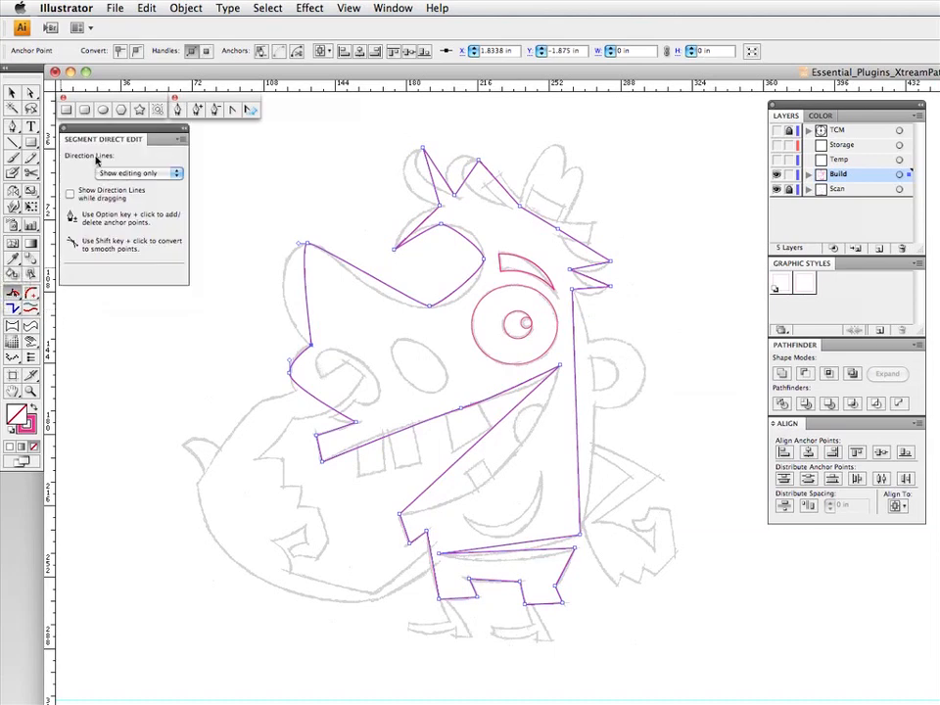
left_click_drag(306, 289, 250, 315)
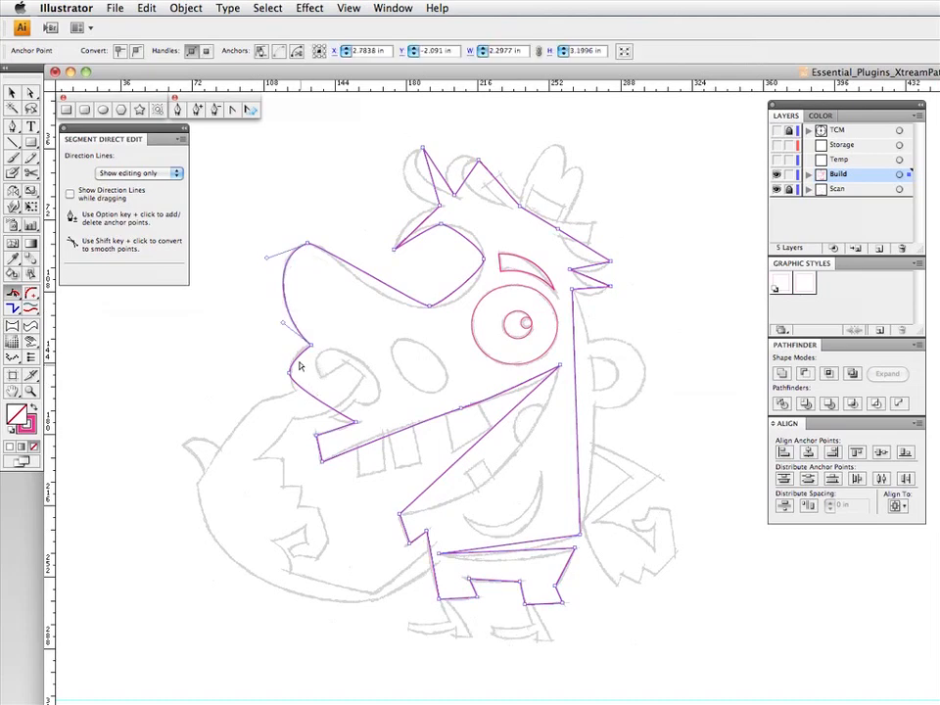
left_click_drag(300, 364, 316, 448)
- Bend the mouth's upper edge on both sides of its middle point and its long lower edge to follow the sketch
left_click_drag(344, 451, 366, 440)
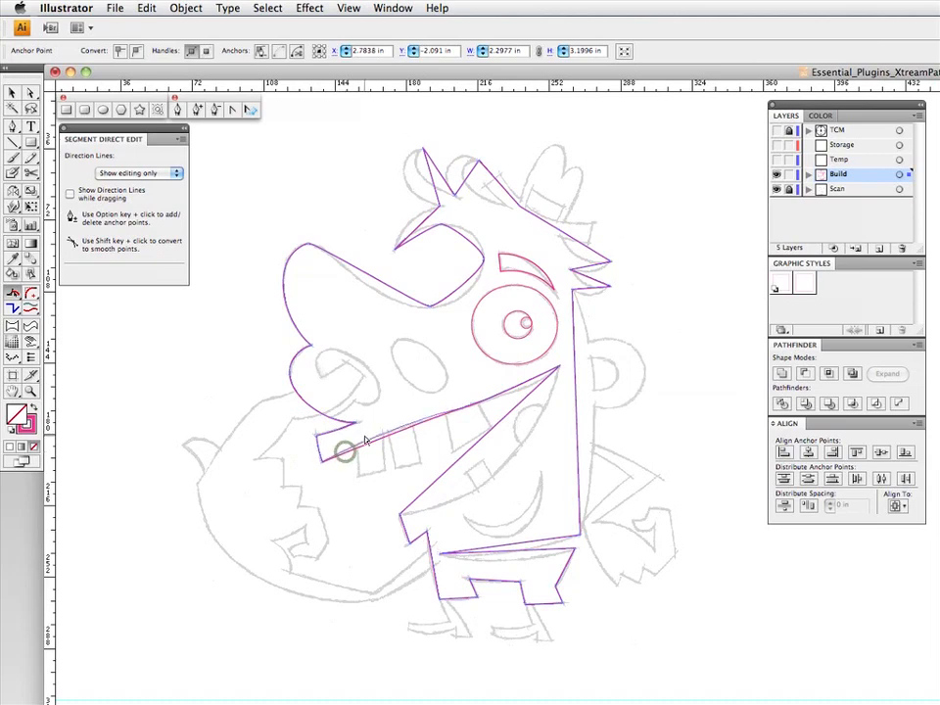
left_click_drag(536, 396, 471, 510)
left_click(532, 380)
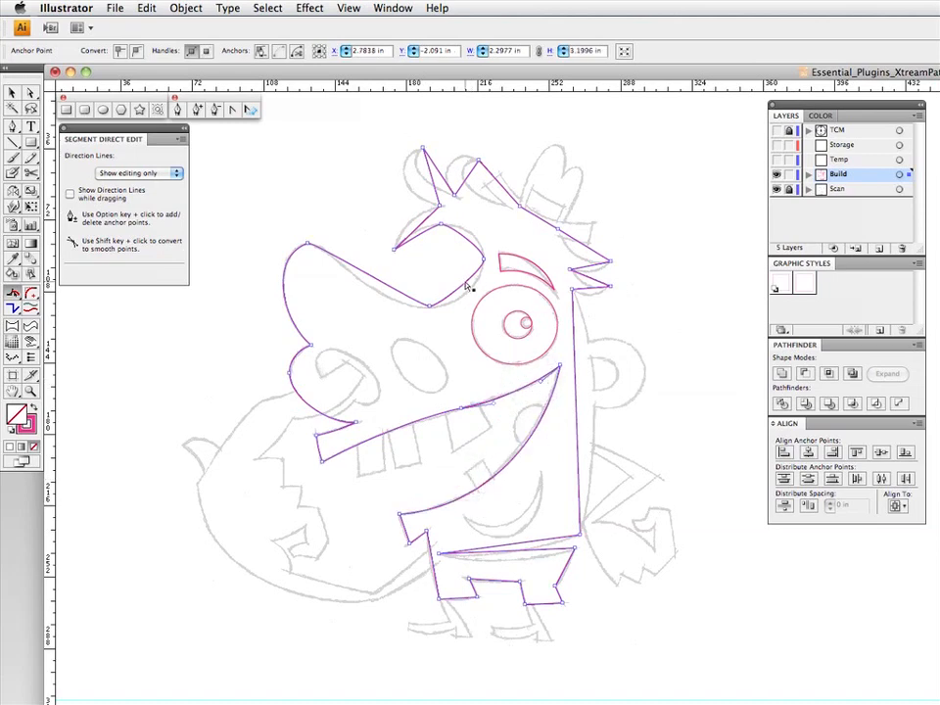
- Curve the segments along the nose bridge and around the rounded loop beside the eye to match the sketch
left_click_drag(466, 286, 377, 311)
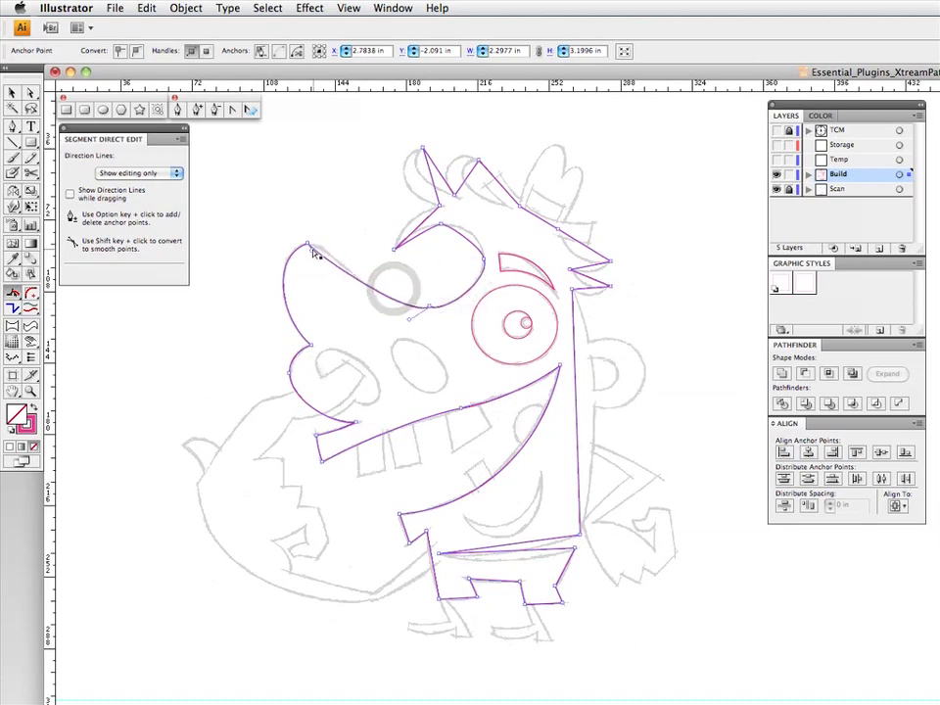
left_click(307, 246)
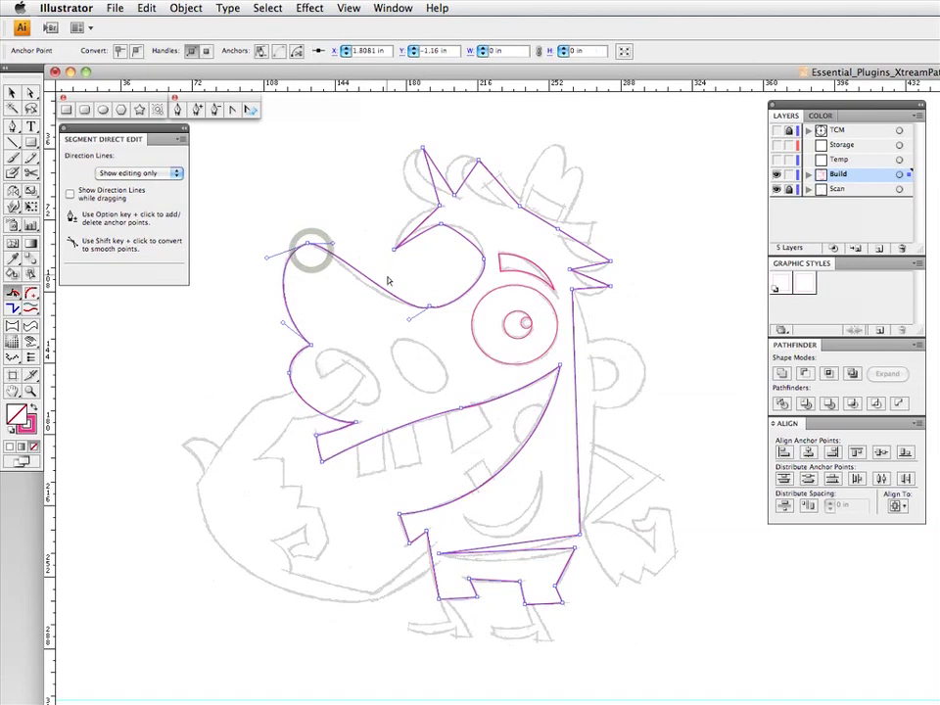
left_click(410, 321)
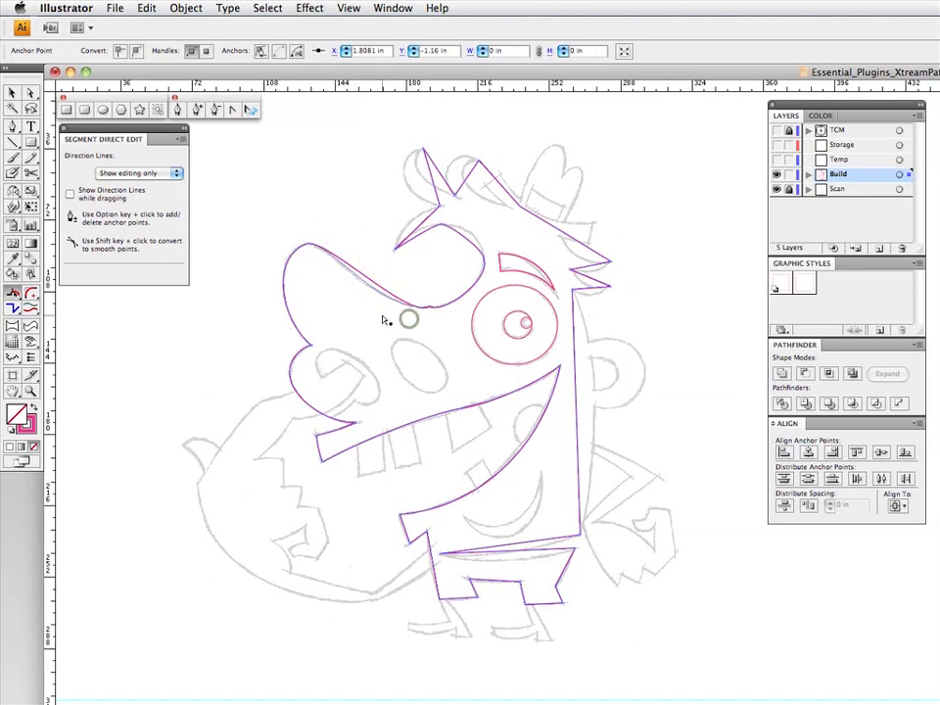
left_click(462, 245)
- Bend the forehead segment and the crease segment beneath it to follow the sketched brow
left_click(425, 227)
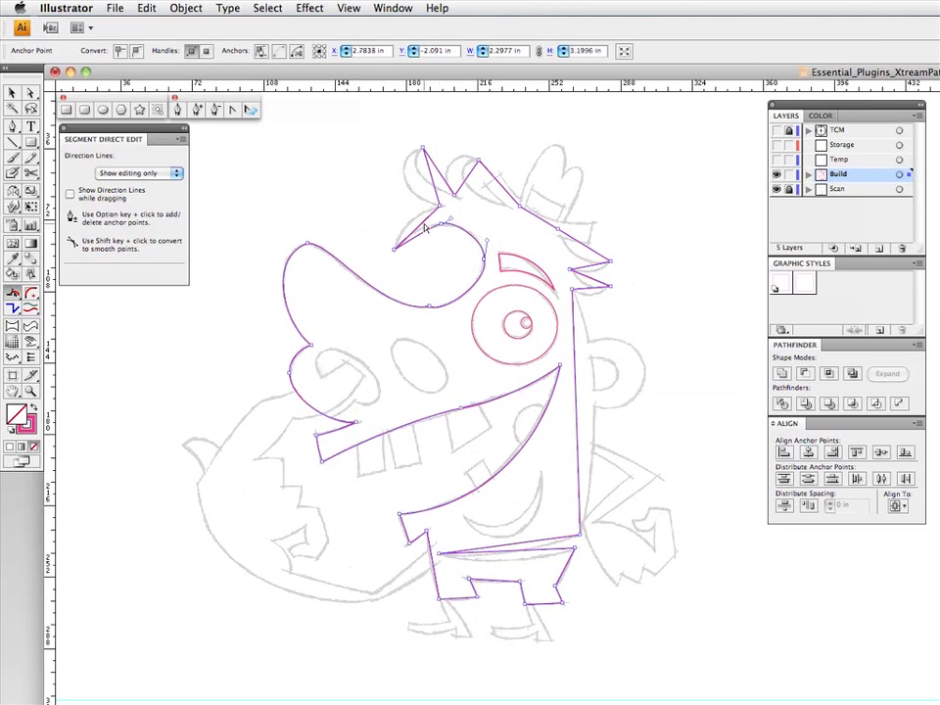
left_click_drag(418, 227, 398, 212)
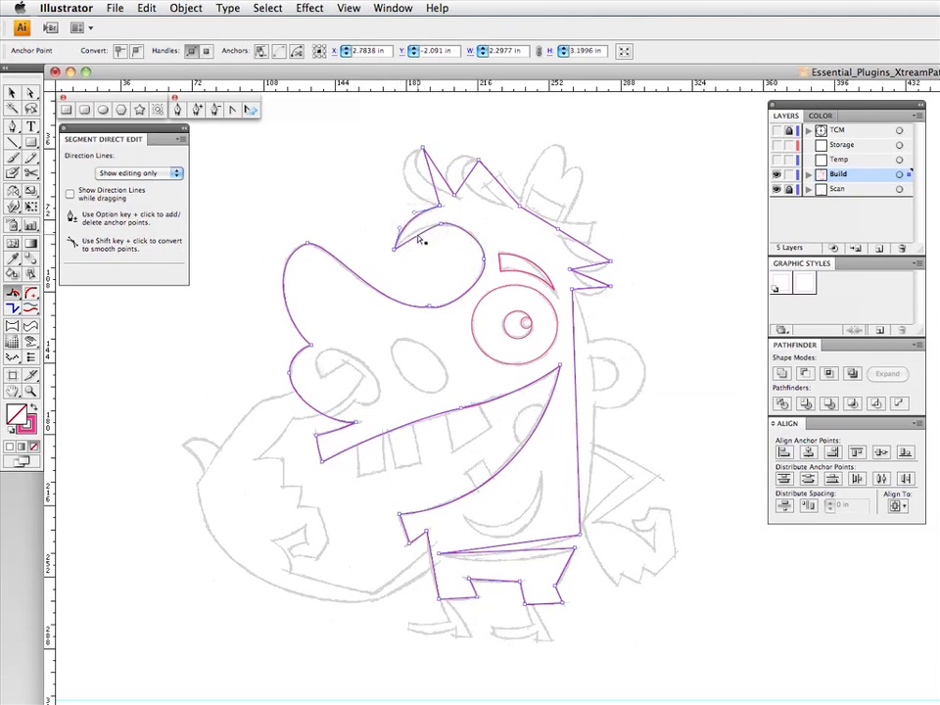
left_click(418, 233)
- Curve both sides of the two front hair tufts, down to the base of the hat, to match the sketch
left_click_drag(433, 181, 388, 158)
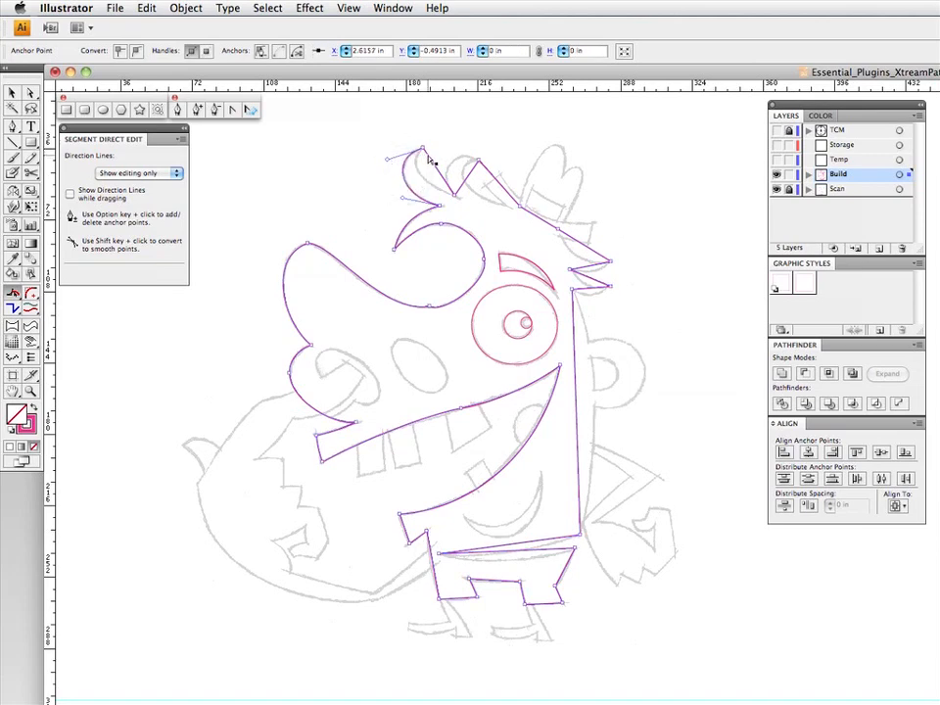
left_click(426, 152)
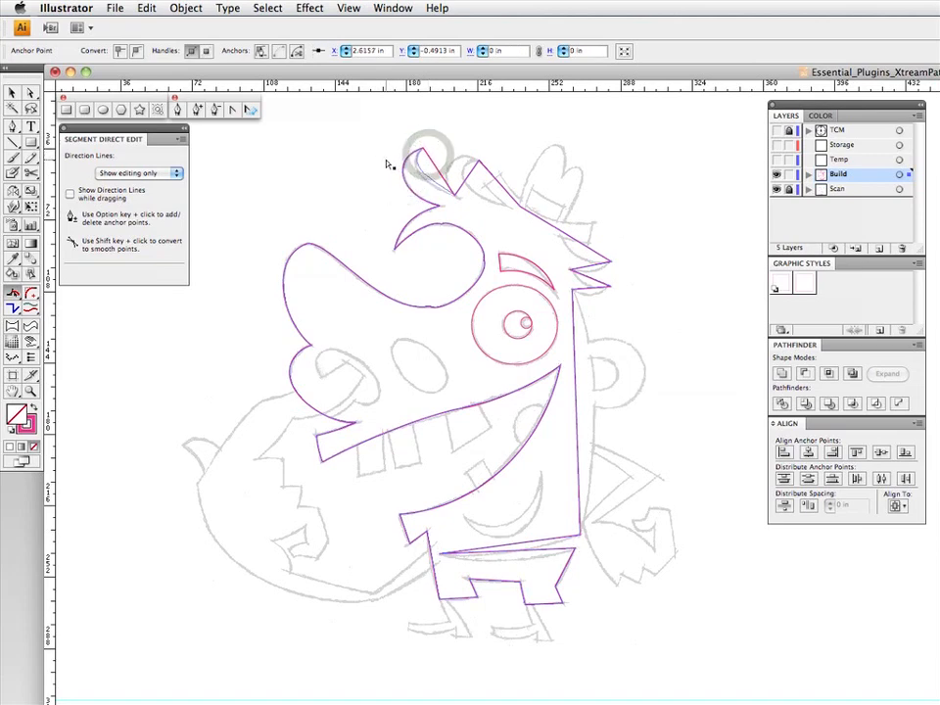
left_click_drag(435, 182, 427, 149)
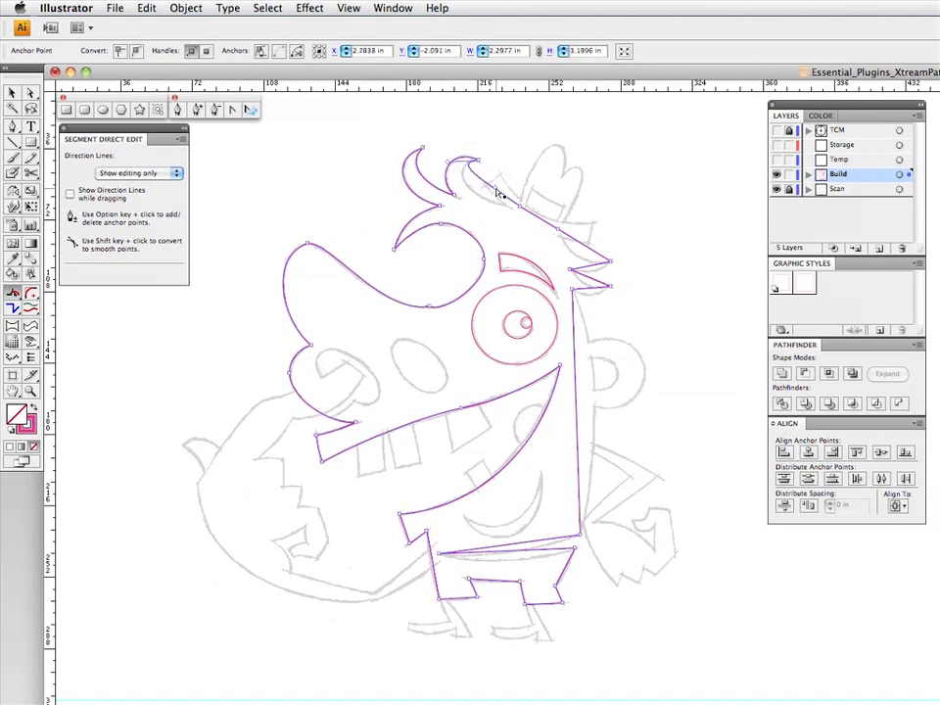
left_click_drag(494, 186, 471, 209)
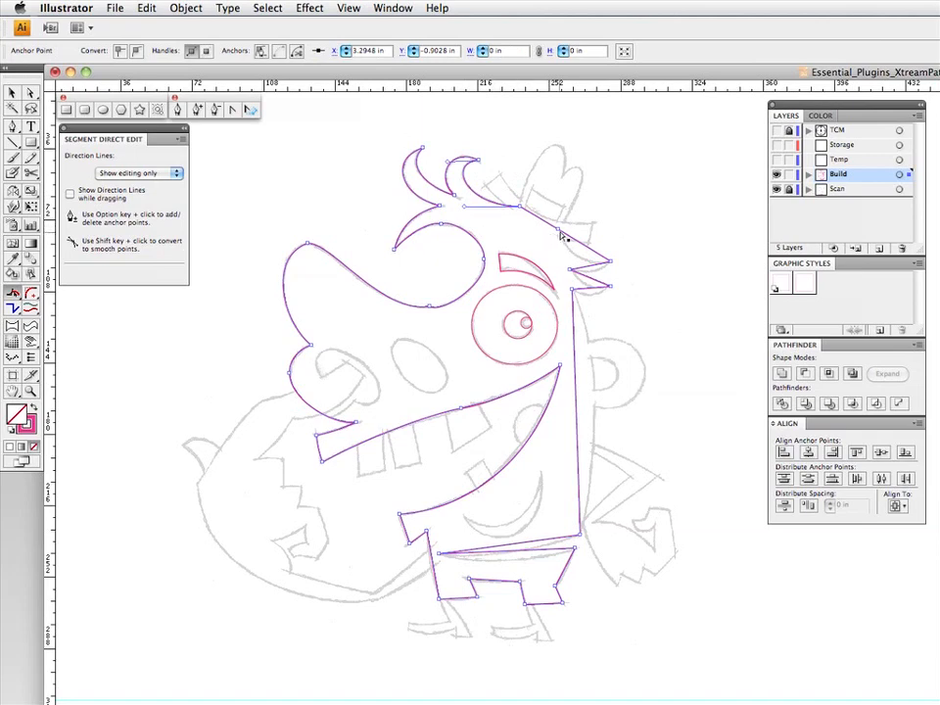
- Curve the edges of the two hair tufts at the back of the head to match the sketch
left_click(586, 288)
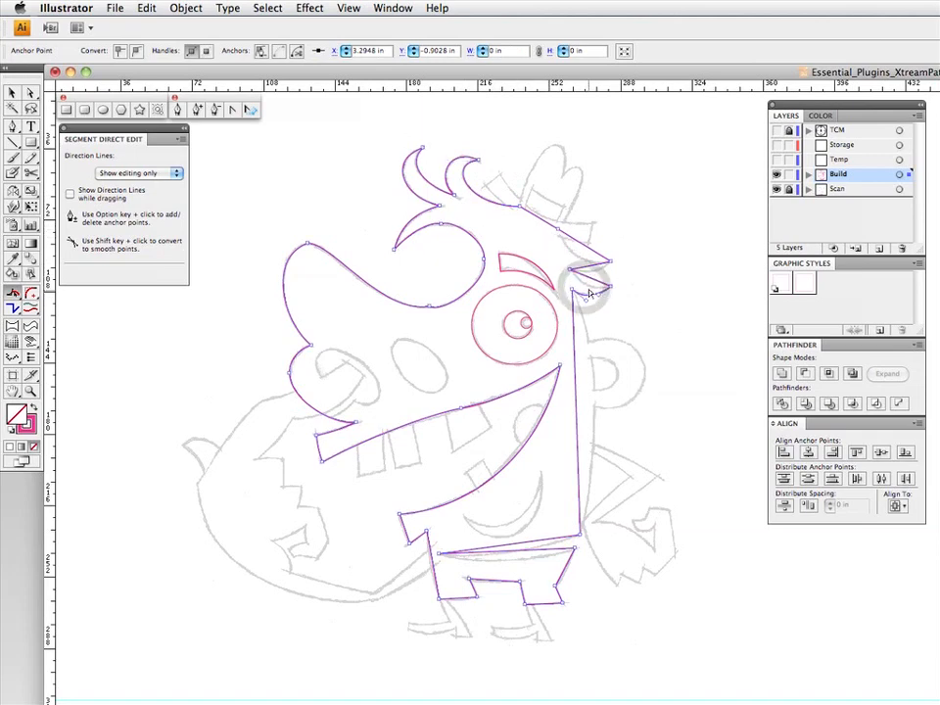
left_click_drag(592, 283, 595, 251)
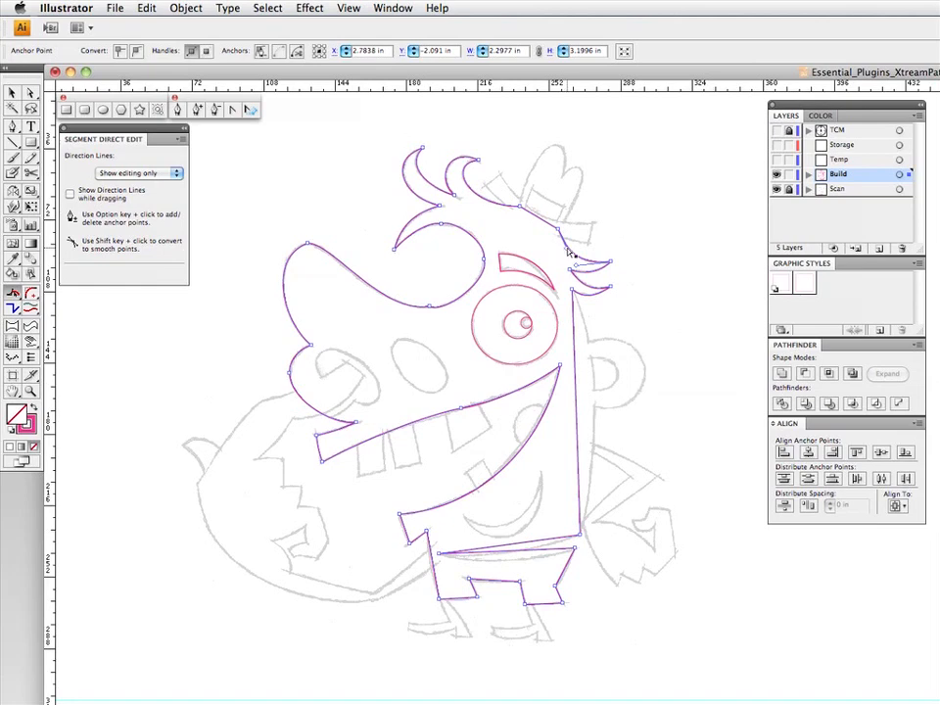
left_click(565, 247)
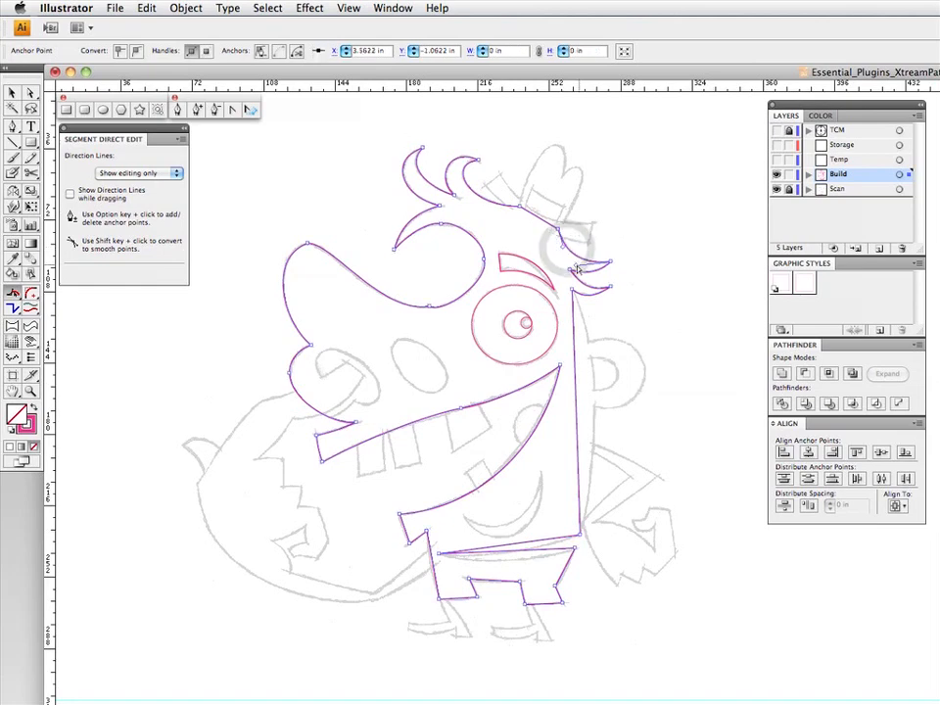
left_click(580, 267)
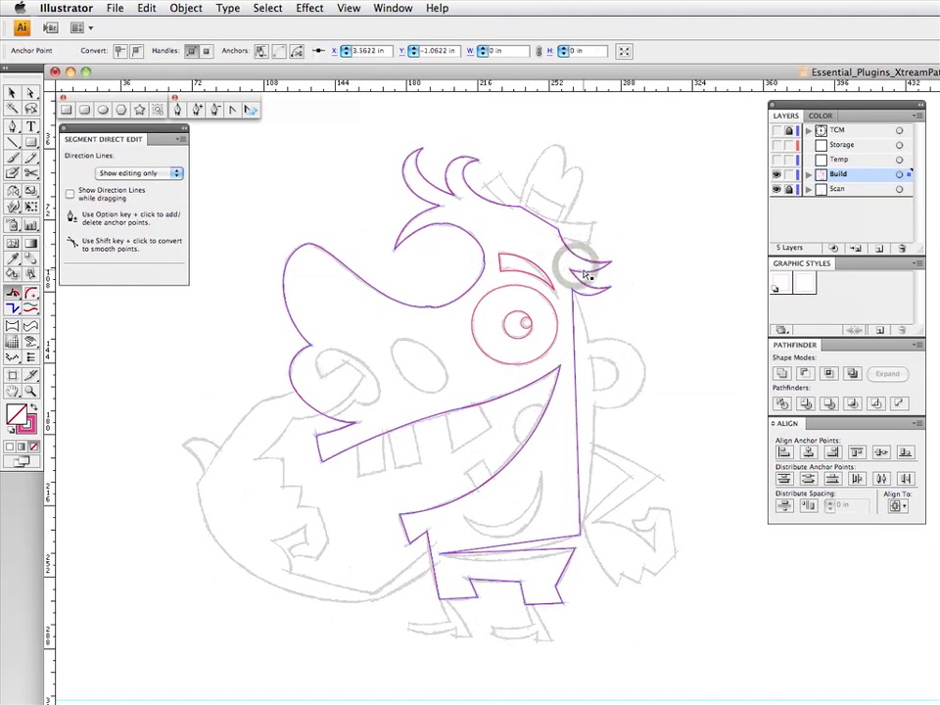
- Bend the long back edge of the body and both waistline edges above the shorts to follow the sketch
left_click_drag(573, 346, 623, 351)
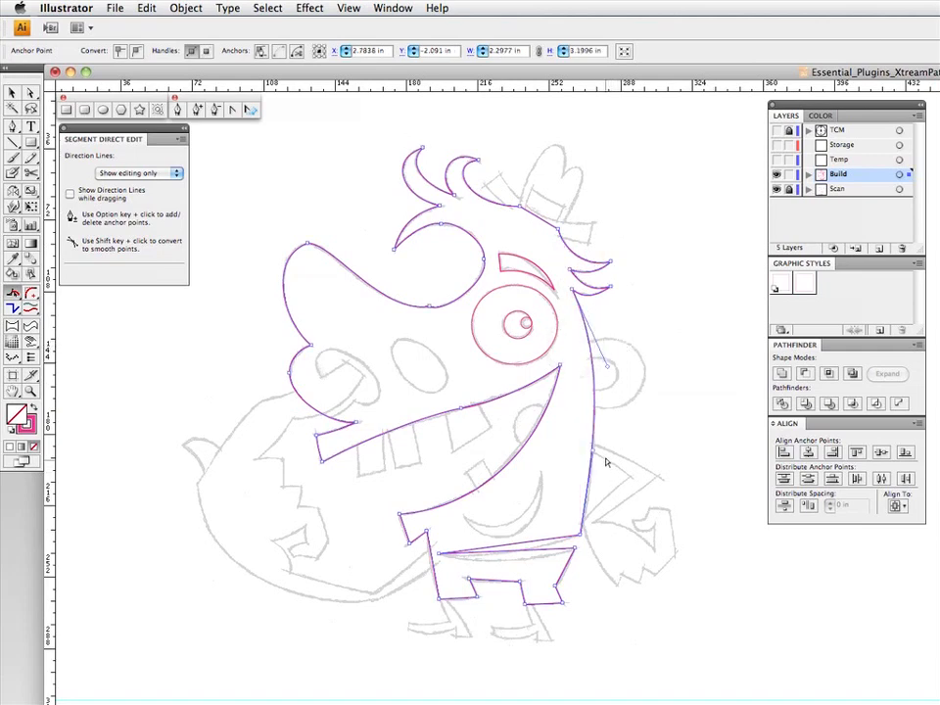
left_click_drag(593, 452, 595, 469)
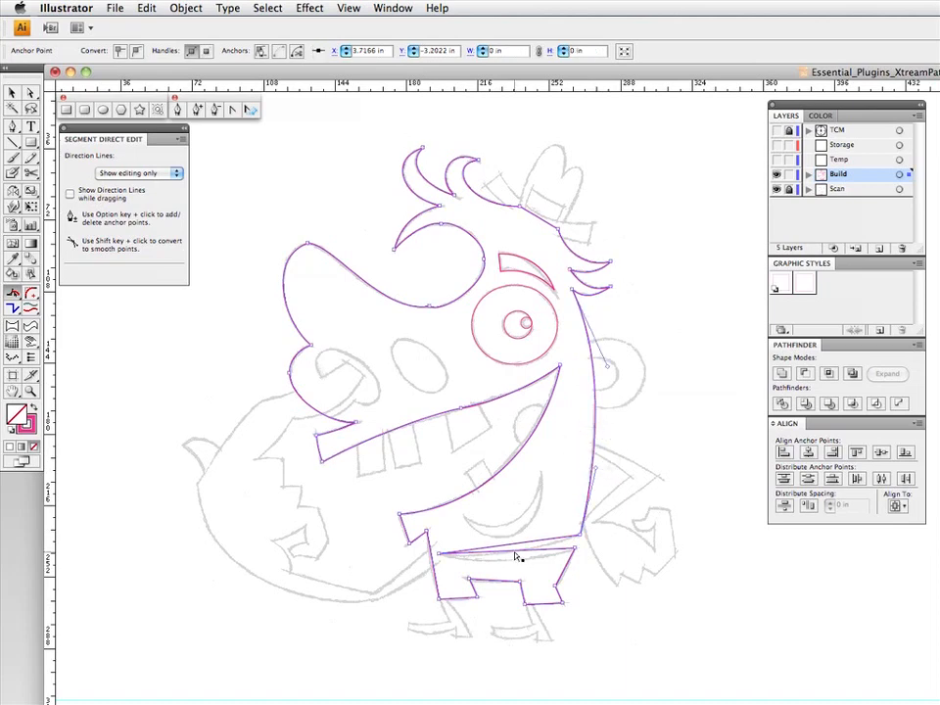
left_click_drag(518, 550, 508, 574)
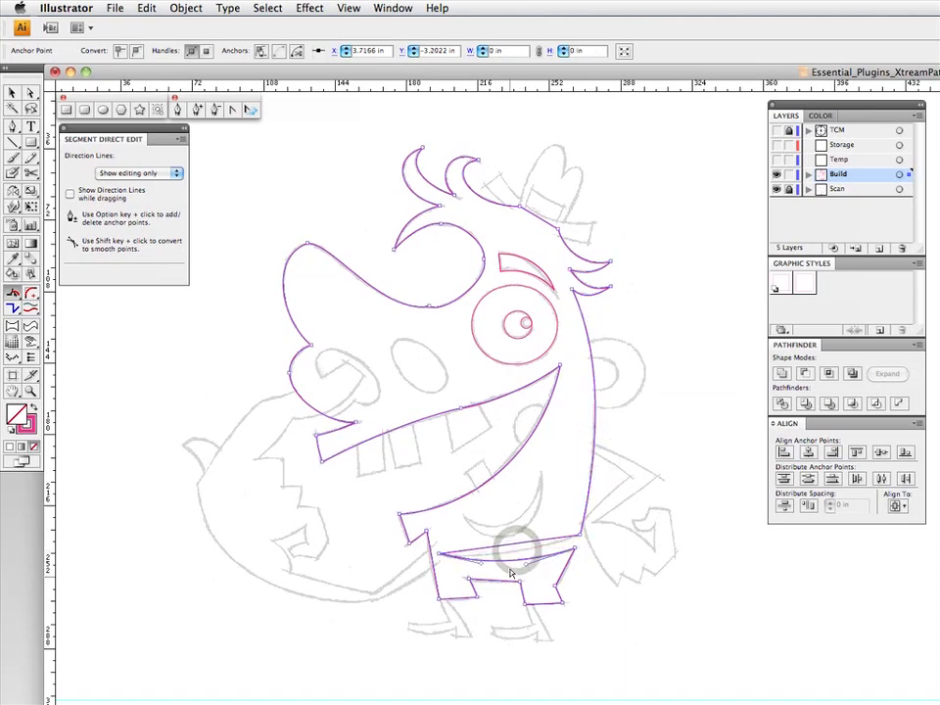
left_click_drag(481, 562, 548, 549)
left_click(576, 552)
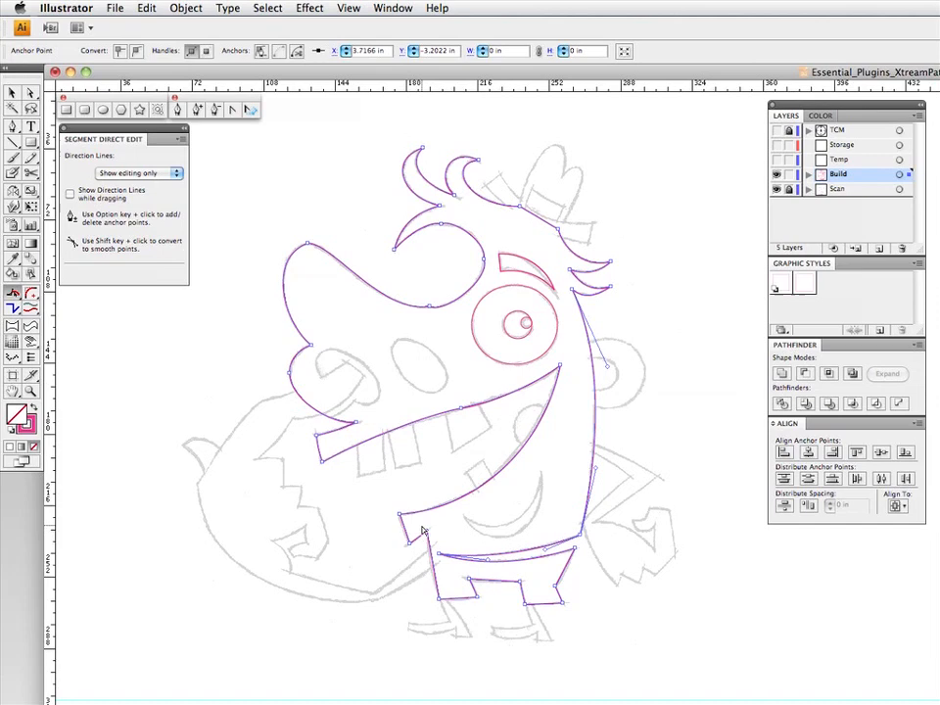
- Bend the short chin segments, the front edge of the body and the front leg's hem to match the sketch
left_click(401, 524)
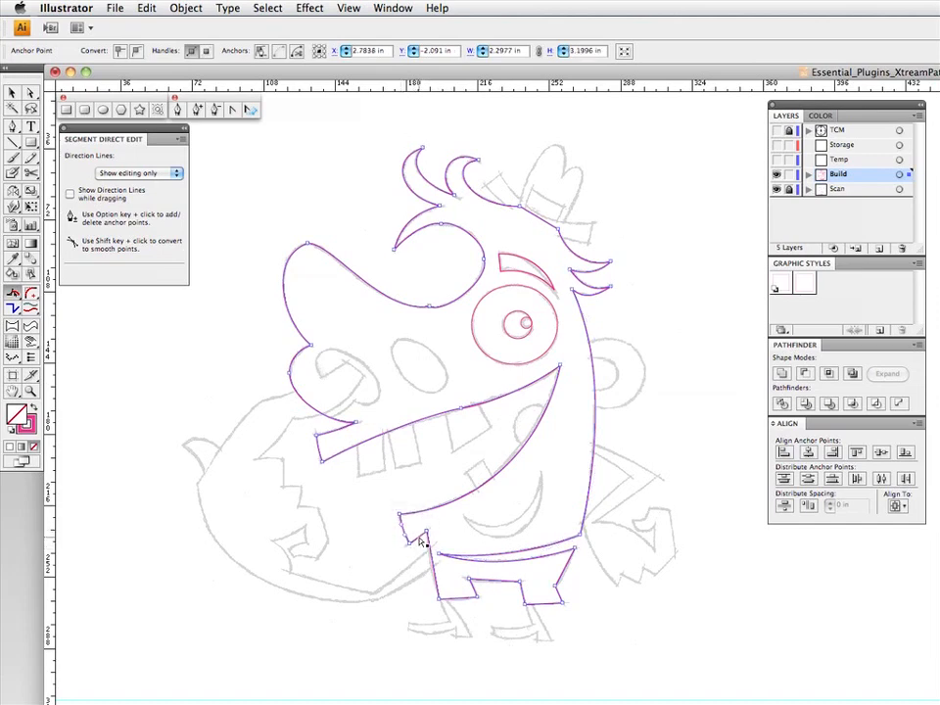
left_click(421, 542)
left_click(422, 542)
left_click(427, 554)
left_click(463, 604)
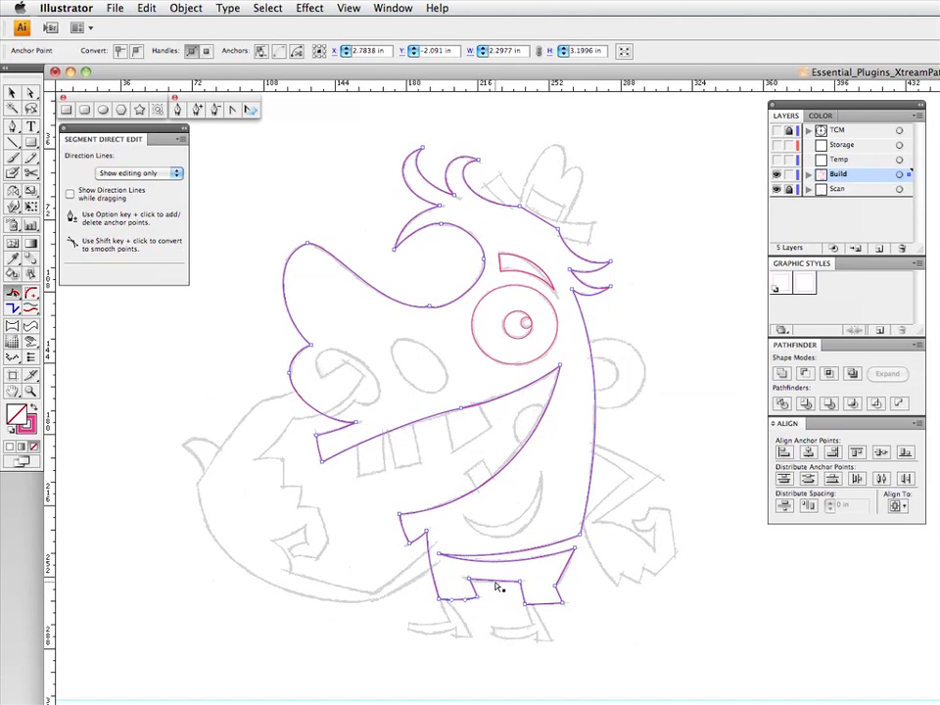
- Curve the segment between the legs and the edges and hem of the rear leg of the shorts to match the sketch
left_click_drag(494, 582, 495, 585)
left_click(523, 598)
left_click_drag(521, 595, 544, 606)
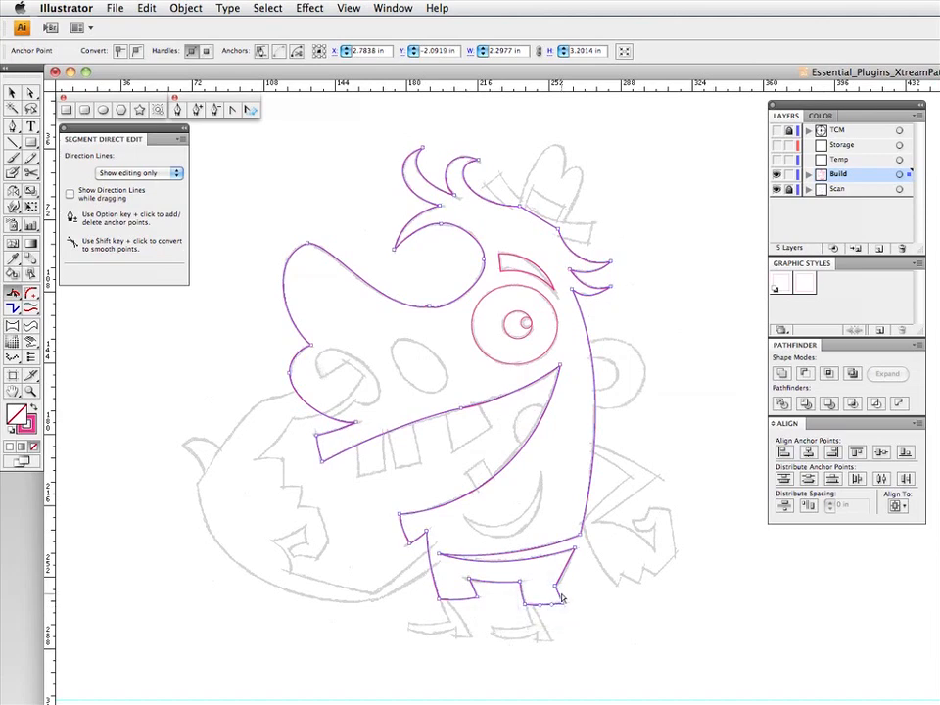
left_click(560, 600)
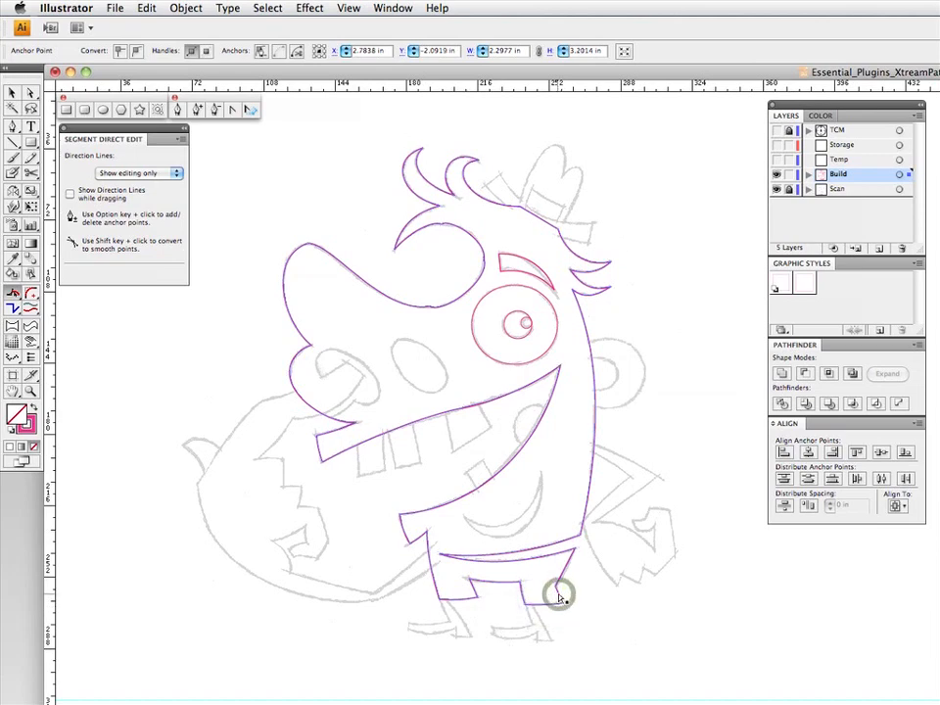
left_click(564, 582)
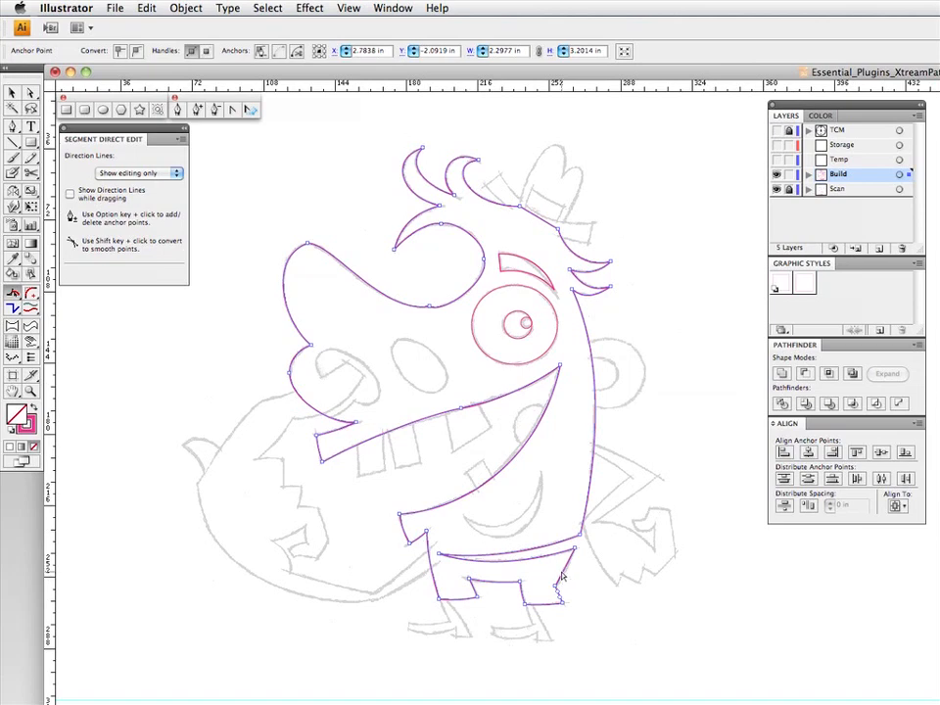
left_click(565, 577)
- With Direct Selection, select the mid-curve anchor points on the nose, eye loop, front lip and mouth's upper edge, and convert them to smooth
left_click(440, 277)
key("a")
left_click_drag(453, 284, 424, 317)
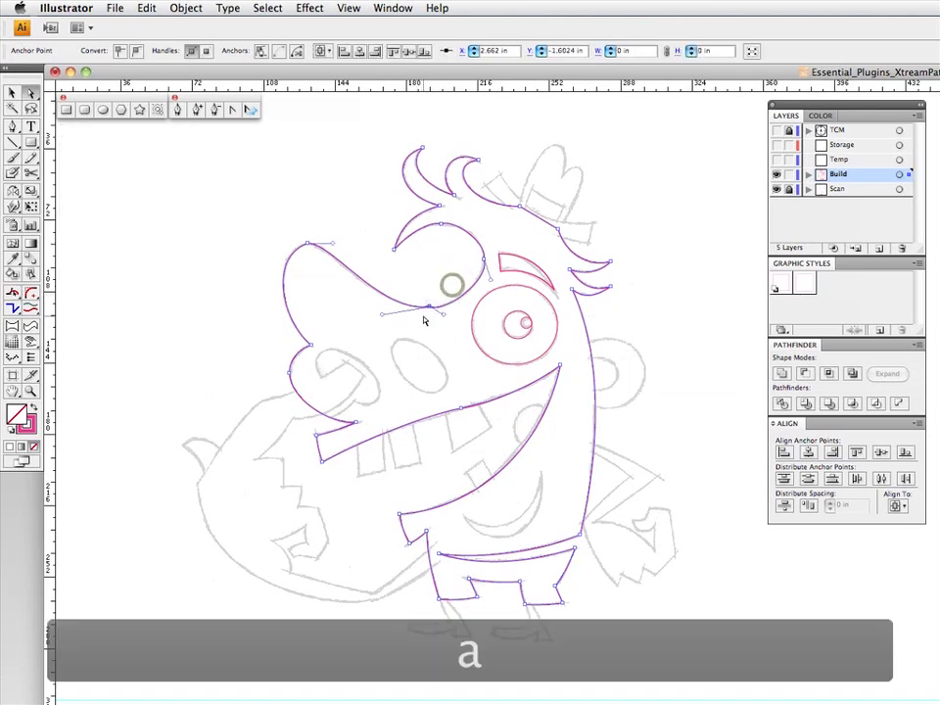
left_click_drag(314, 226, 299, 274)
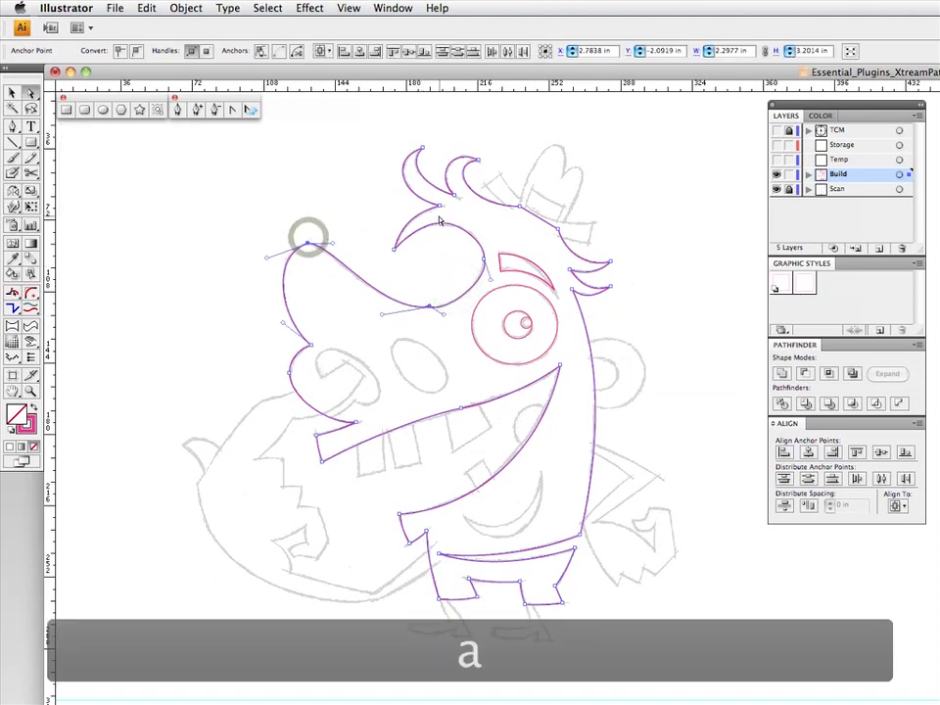
left_click_drag(437, 217, 487, 268)
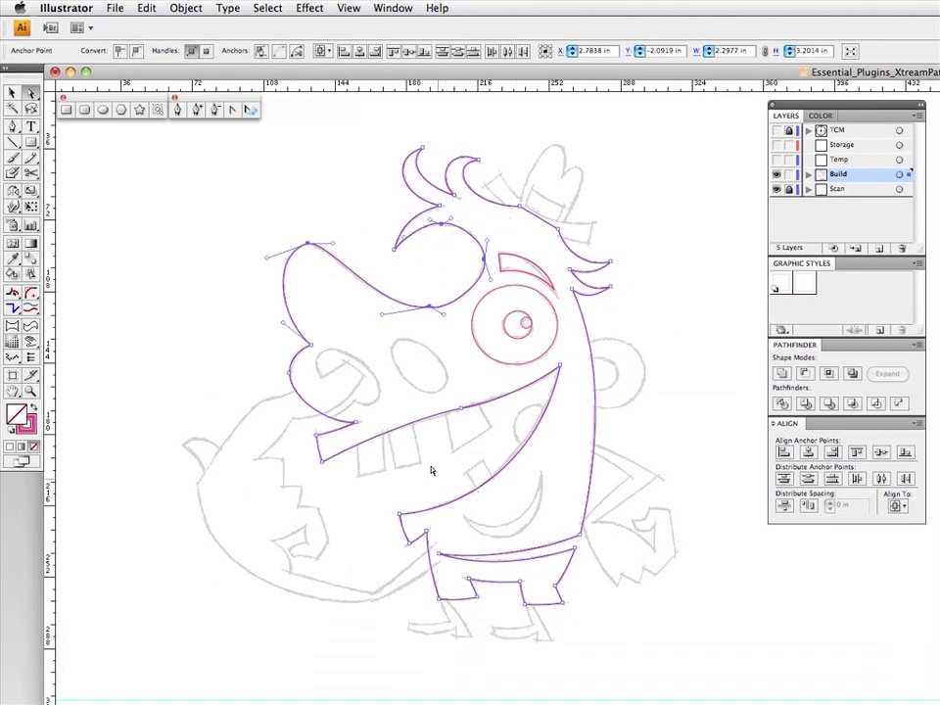
left_click_drag(307, 360, 271, 385)
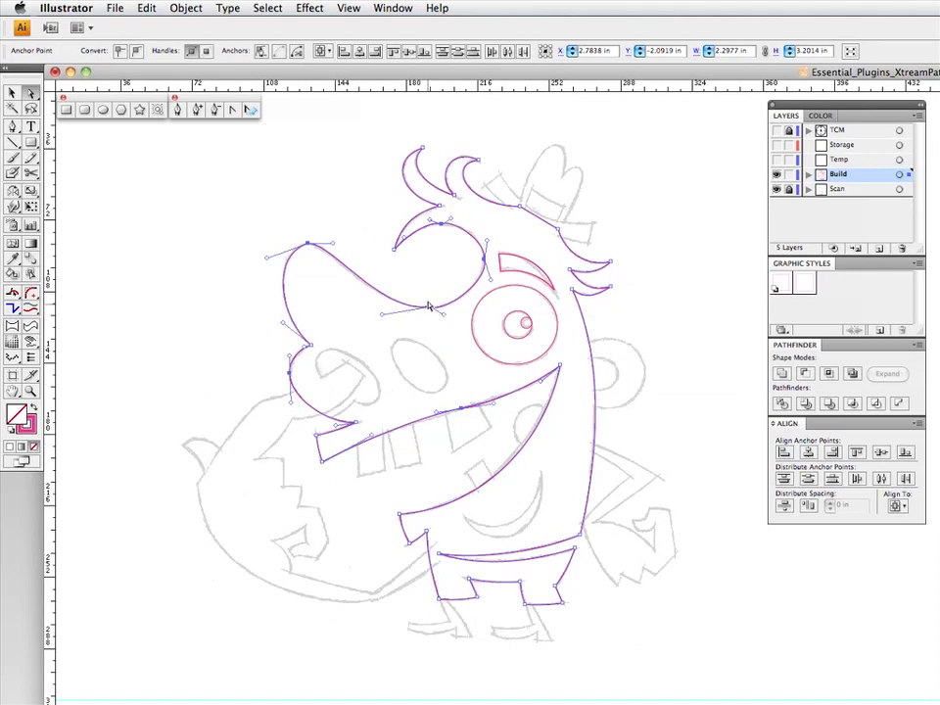
left_click(306, 243)
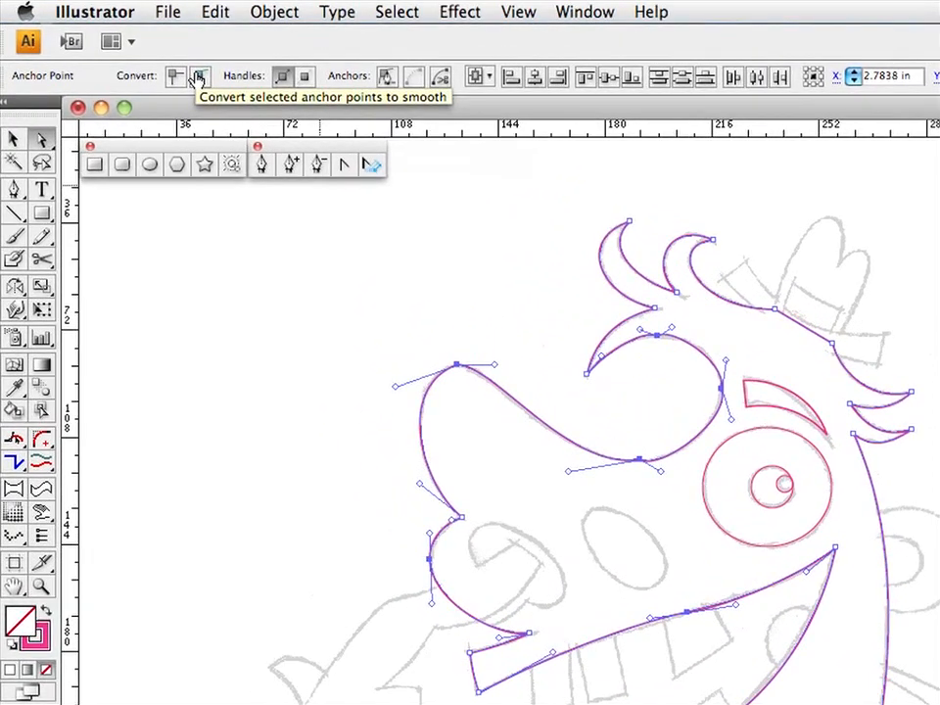
left_click(199, 78)
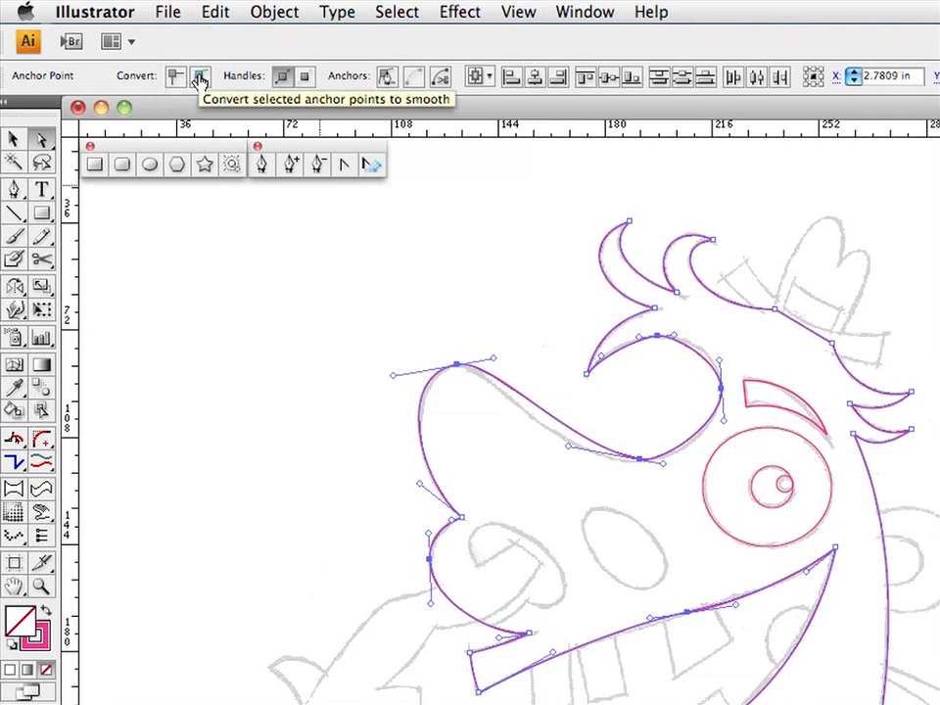
- Adjust both handles of the anchor point at the low end of the nose bridge to fit the sketched curve
left_click(560, 470)
left_click(608, 448)
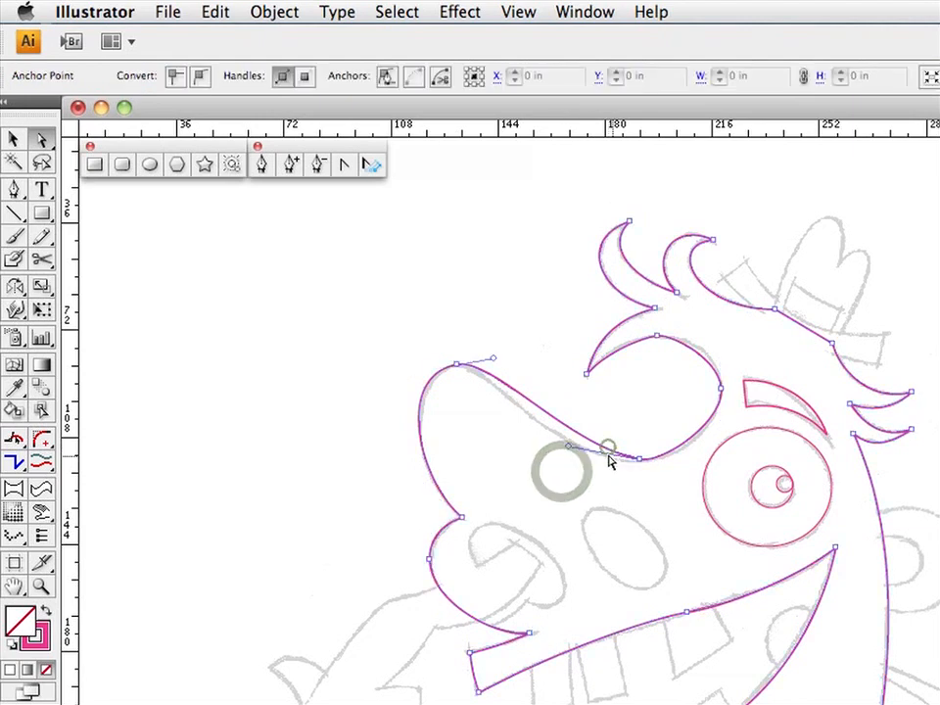
left_click_drag(568, 450, 541, 464)
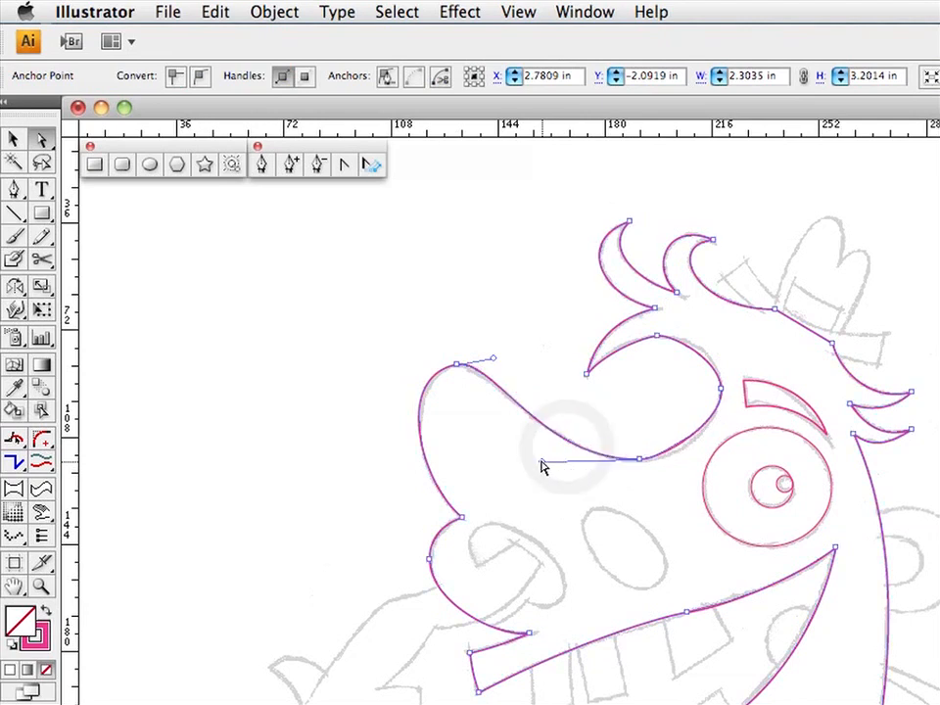
left_click(640, 460)
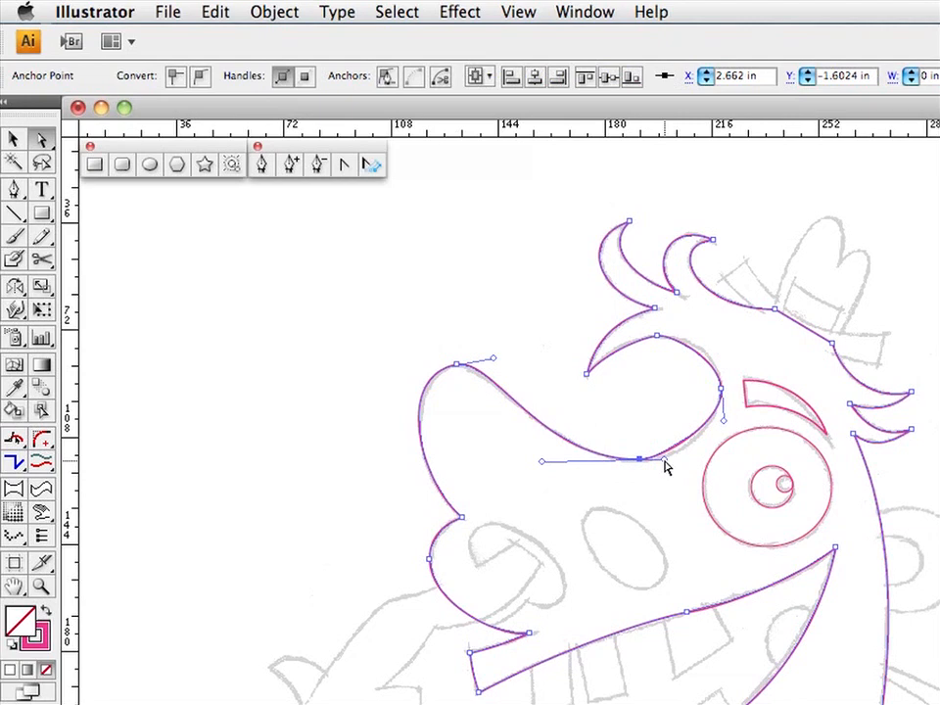
left_click_drag(663, 459, 683, 460)
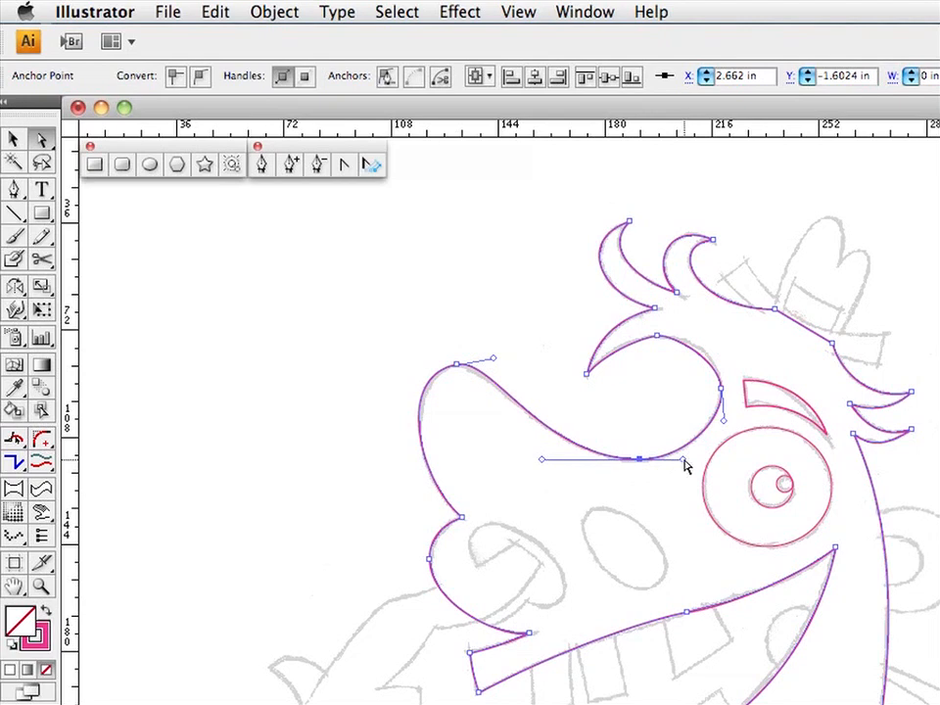
left_click(683, 457)
- Adjust the handles at the side and top of the rounded eye loop, up to the hair tuft's tip, to fit the sketch
left_click(722, 390)
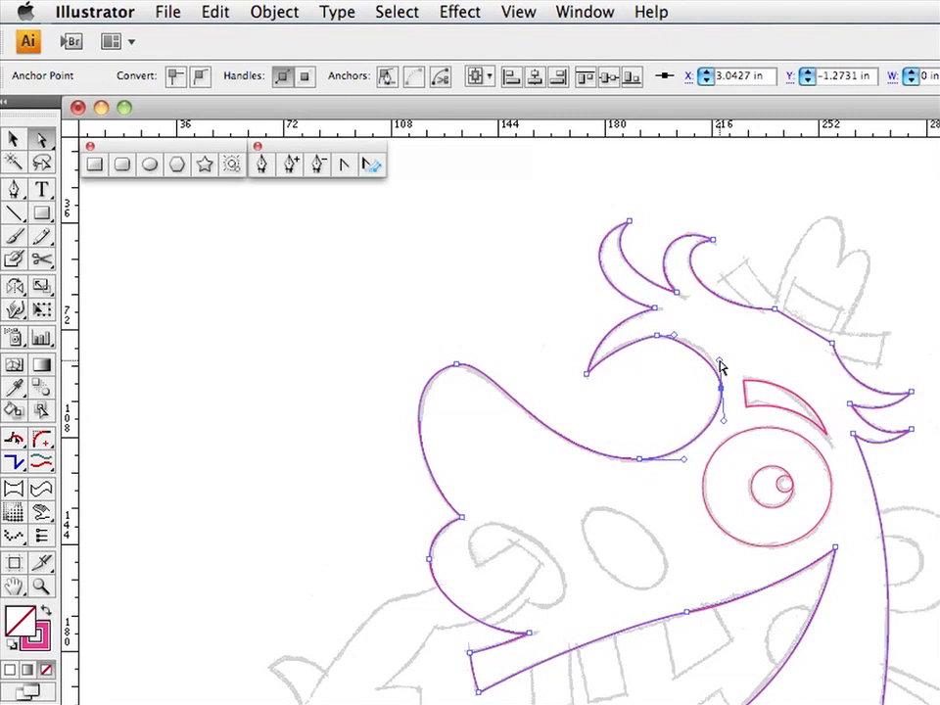
left_click_drag(719, 363, 723, 354)
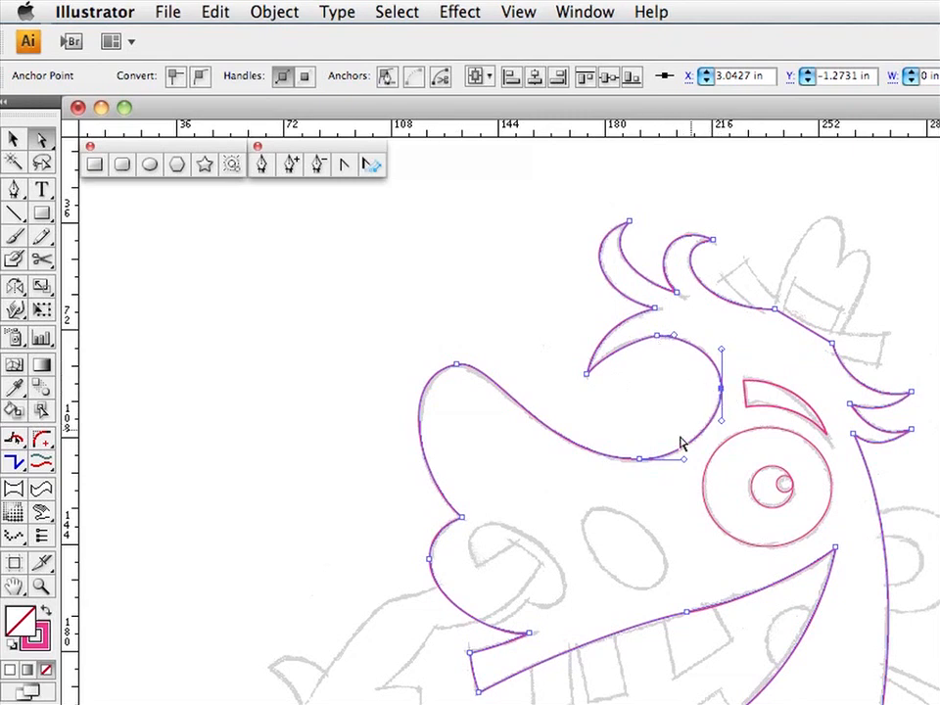
left_click(674, 337)
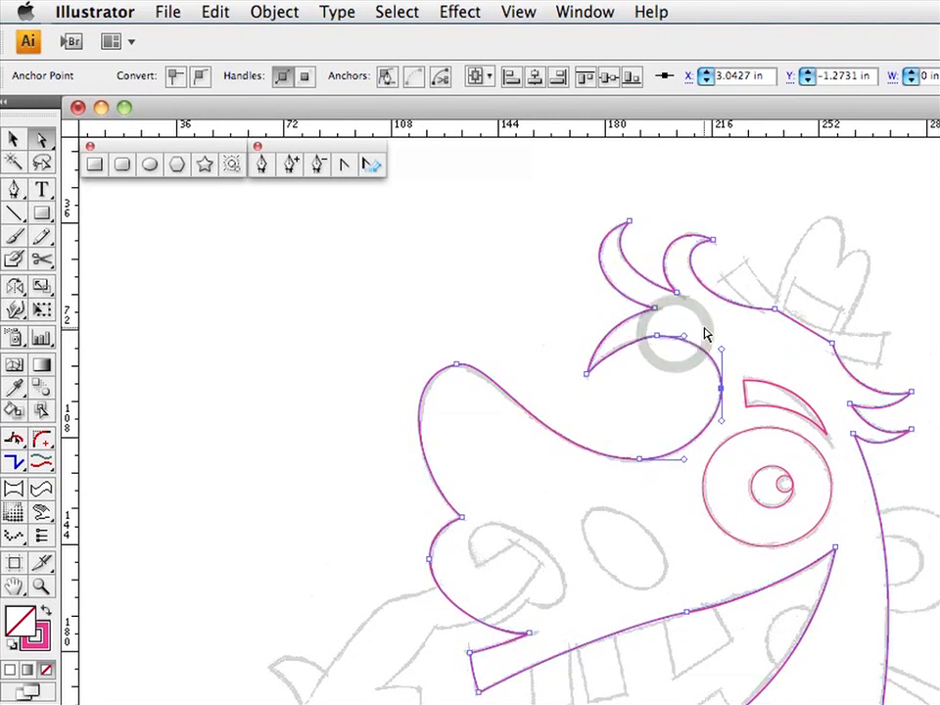
left_click(656, 338)
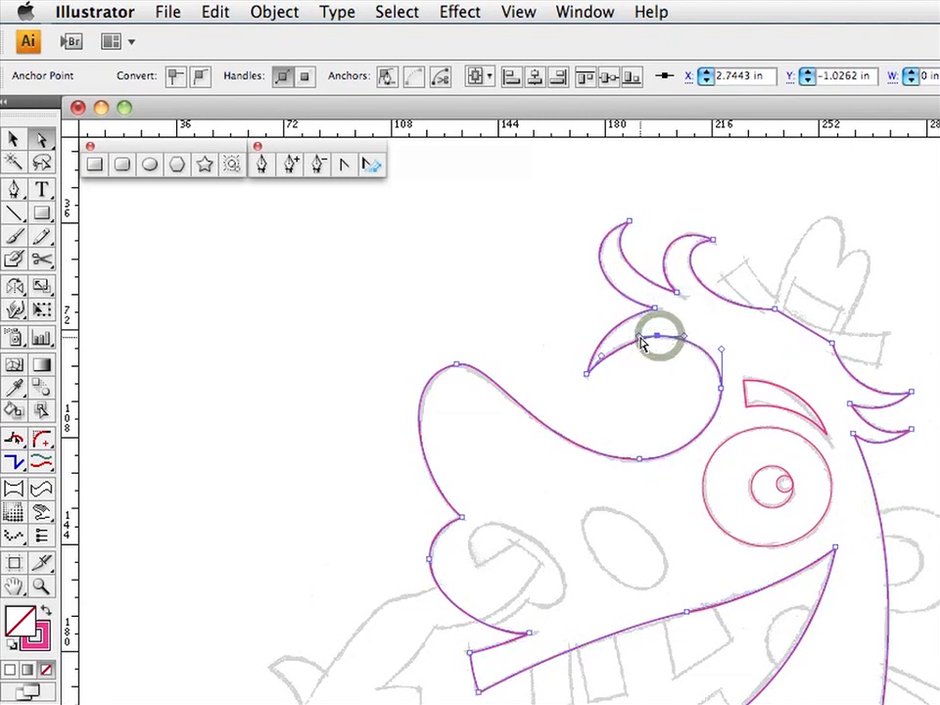
left_click_drag(640, 336, 631, 335)
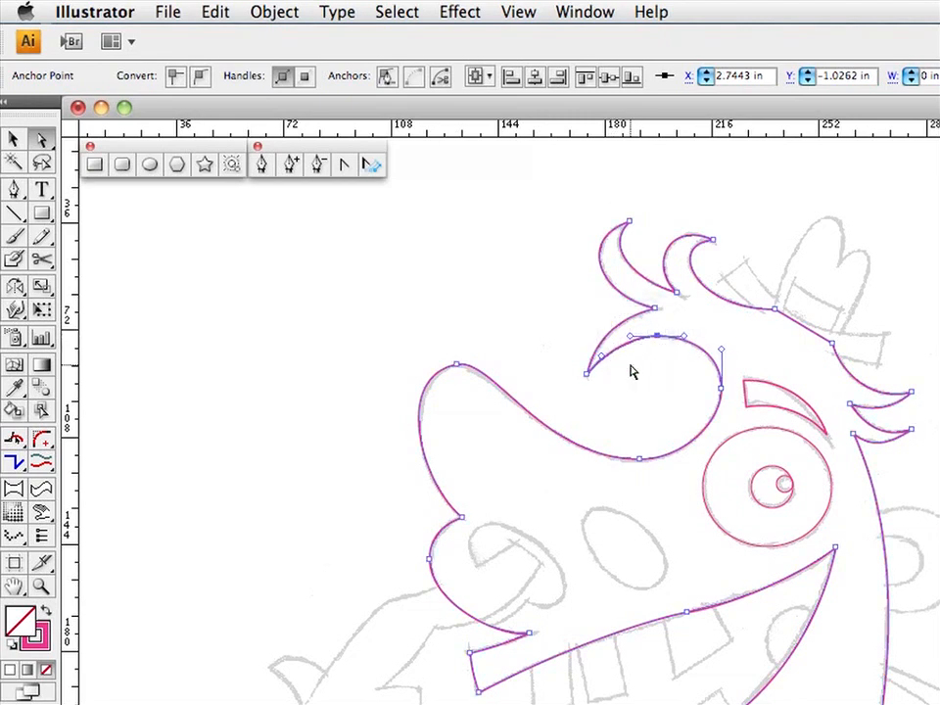
left_click_drag(604, 358, 606, 350)
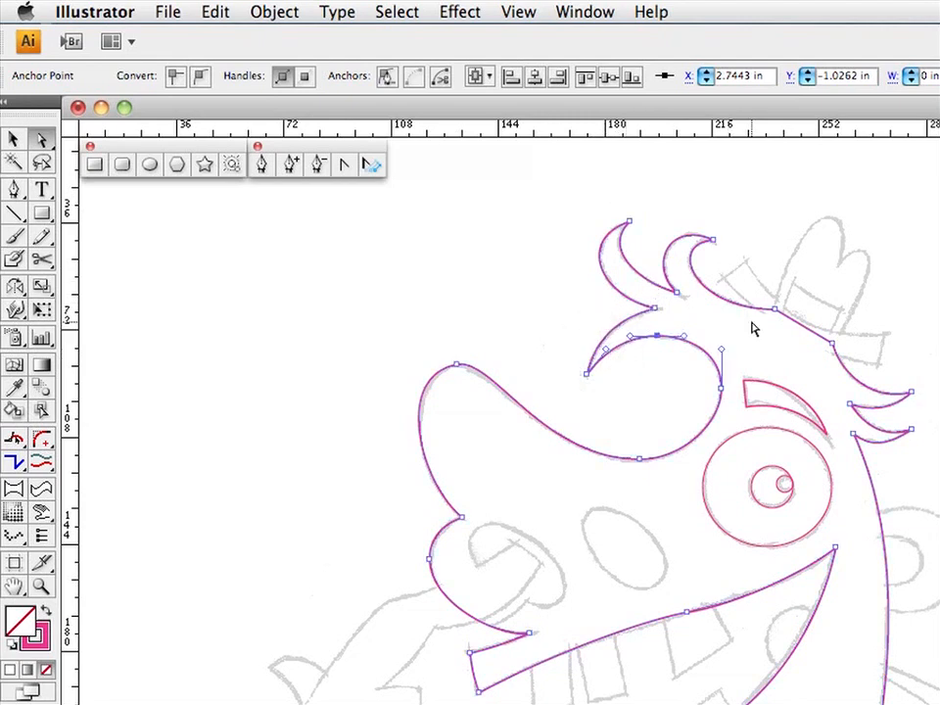
- Fine-tune the handles around the foremost anchor point of the rounded lip below the nose
left_click_drag(448, 545, 418, 571)
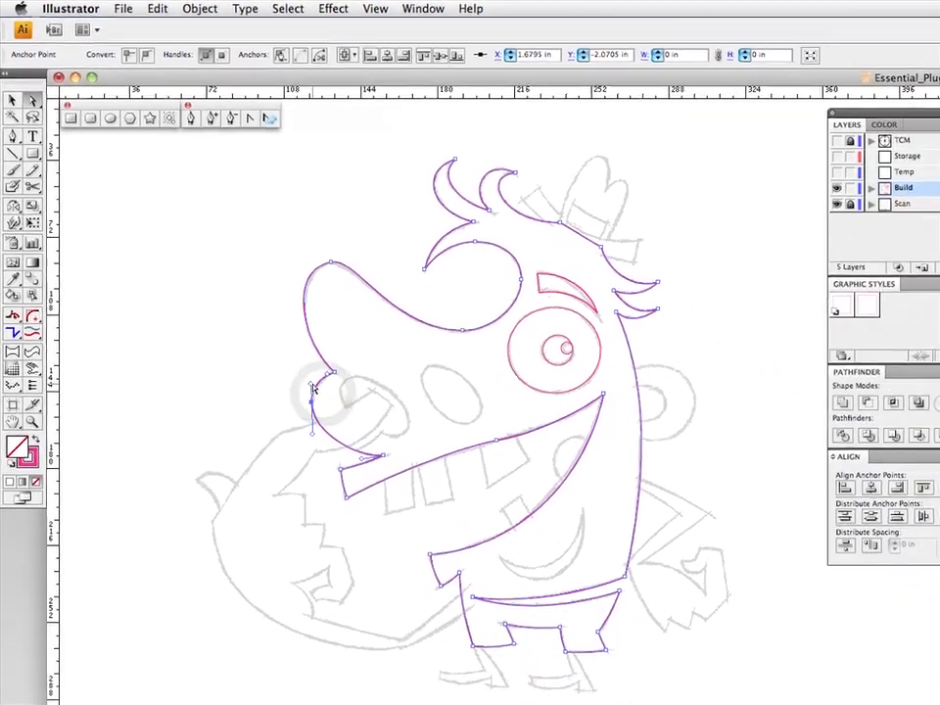
left_click(342, 431)
left_click_drag(289, 356, 289, 354)
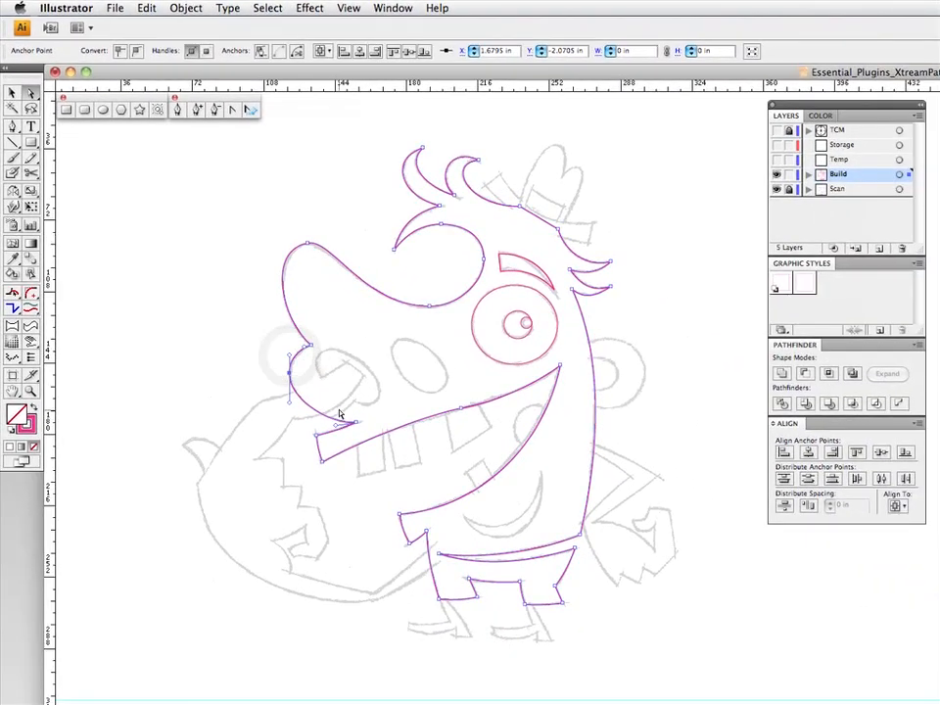
- Refine the handles along the mouth's upper edge and its long lower edge to fit the sketch, and deselect the path
left_click(466, 396)
left_click_drag(499, 400, 500, 399)
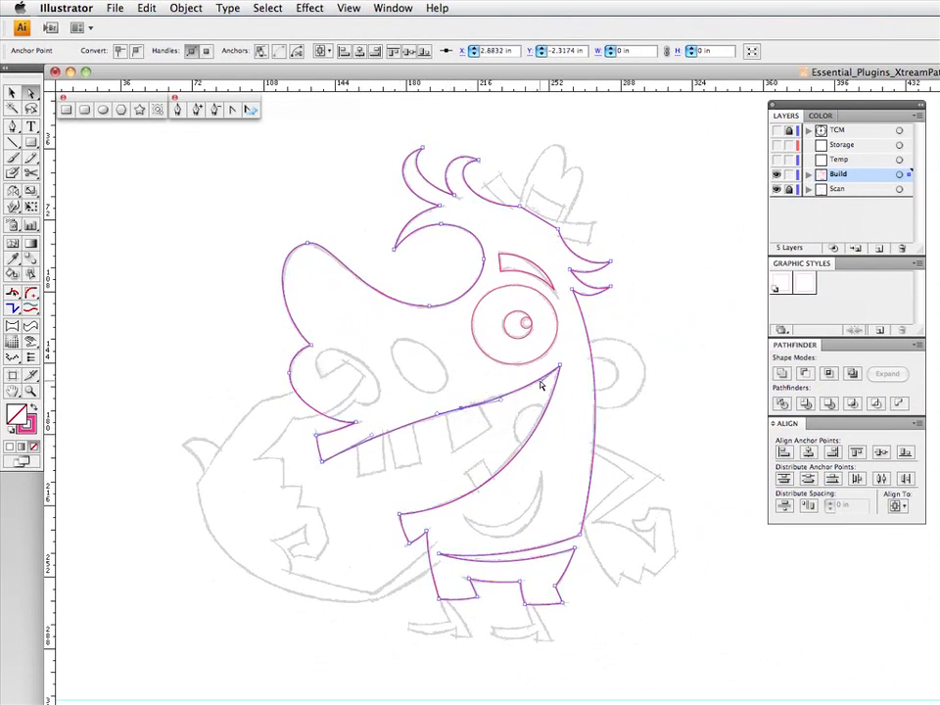
left_click(539, 381)
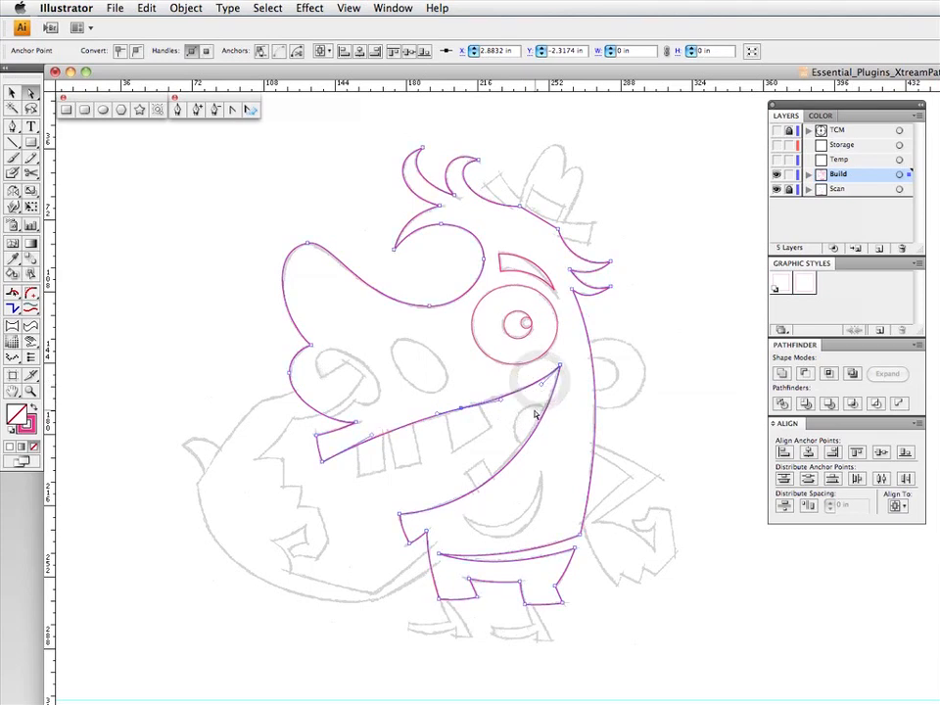
left_click_drag(516, 429, 544, 457)
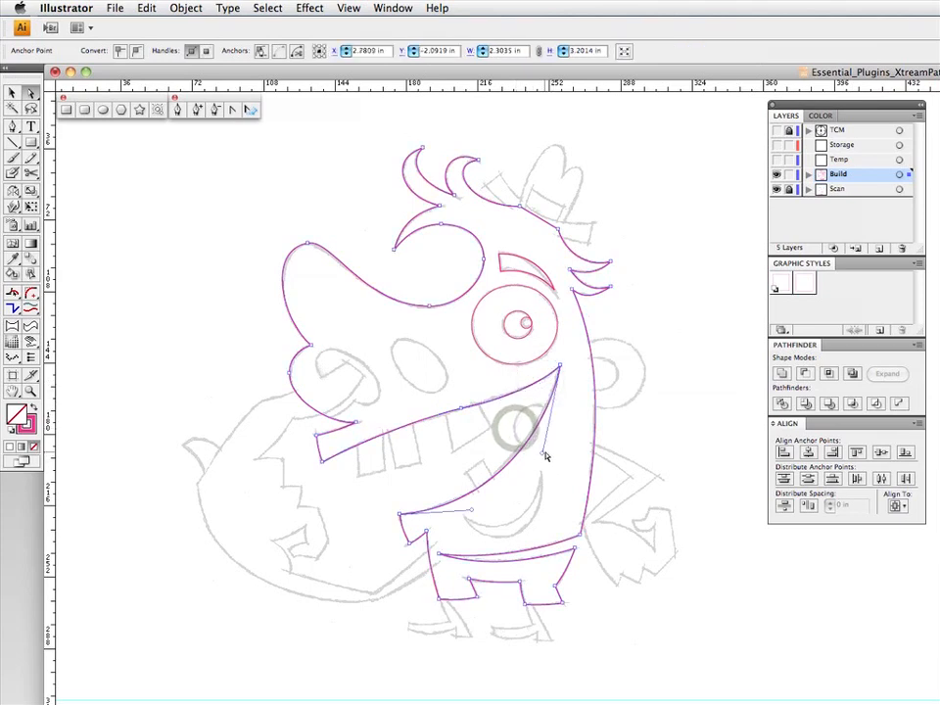
left_click(541, 453)
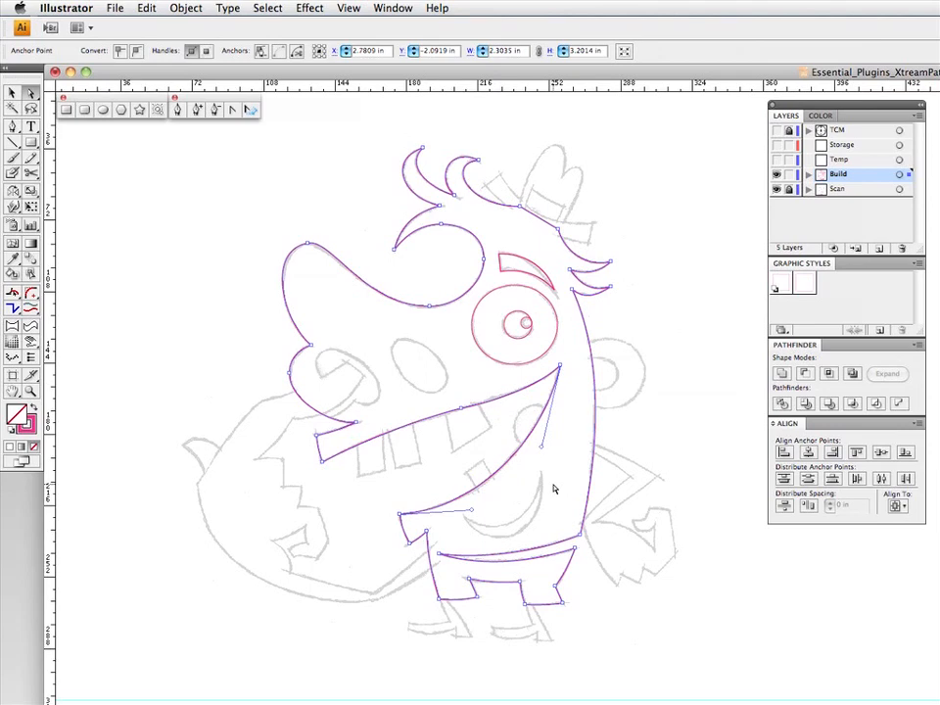
left_click(466, 376)
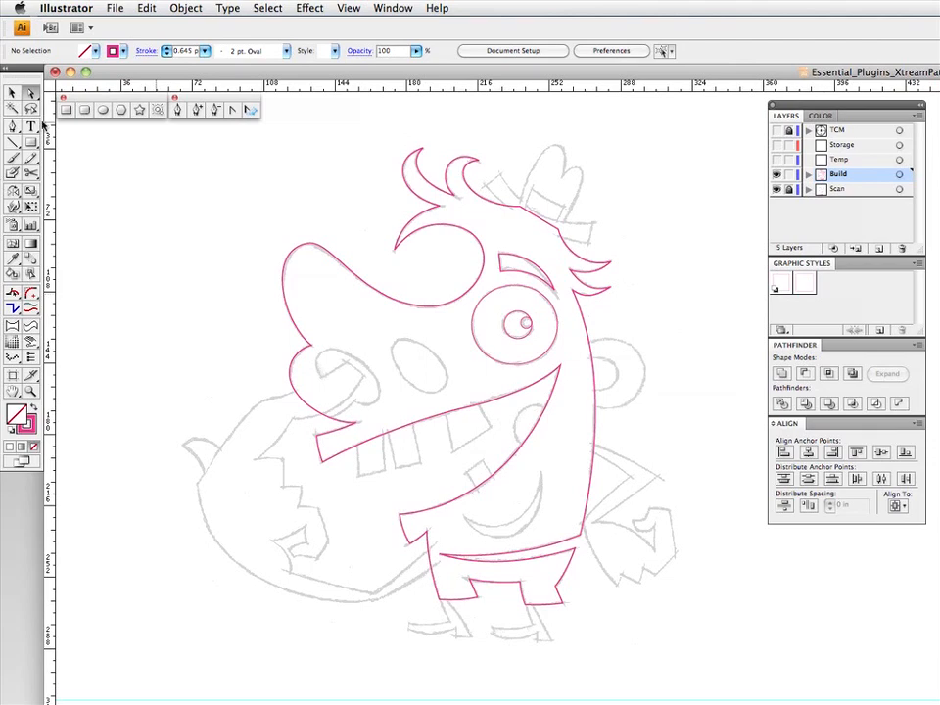
- Draw an ellipse for the nostril nearer the eye, then rotate and scale it to match the sketched oval, about 0.40 by 0.37 in
left_click(103, 109)
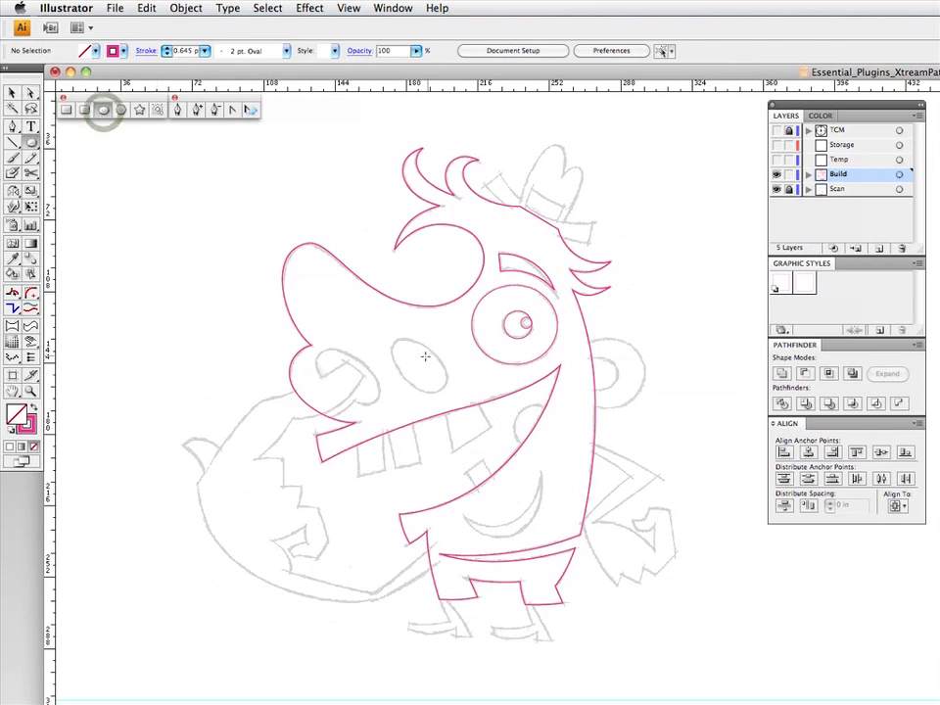
left_click_drag(420, 365, 433, 395)
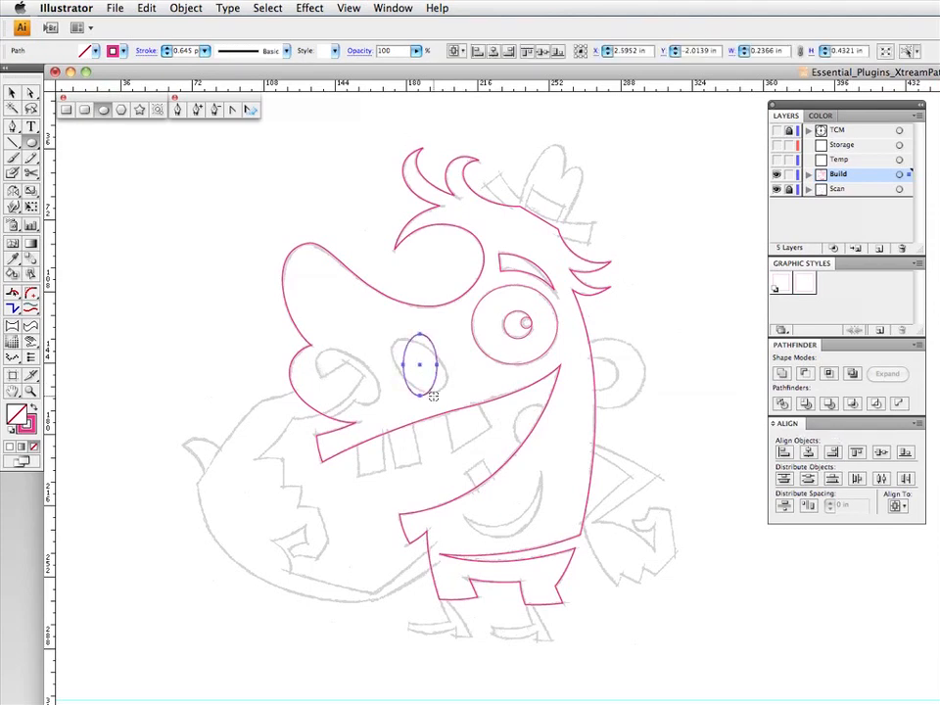
key("v")
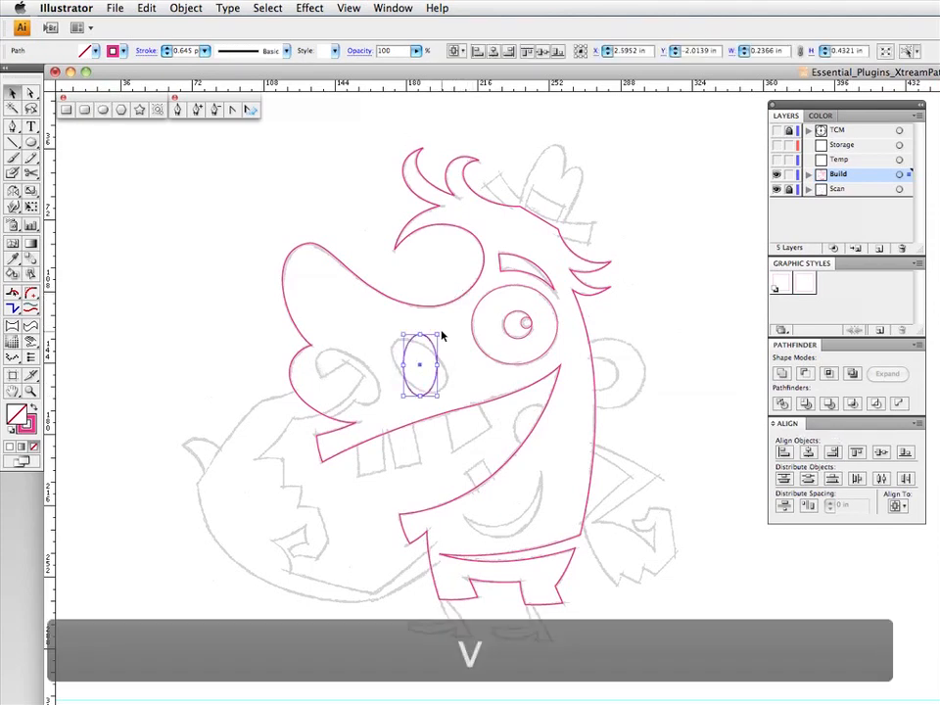
mouse_move(441, 333)
left_mouse_down()
mouse_move(401, 321)
mouse_move(407, 344)
mouse_move(395, 342)
left_mouse_up()
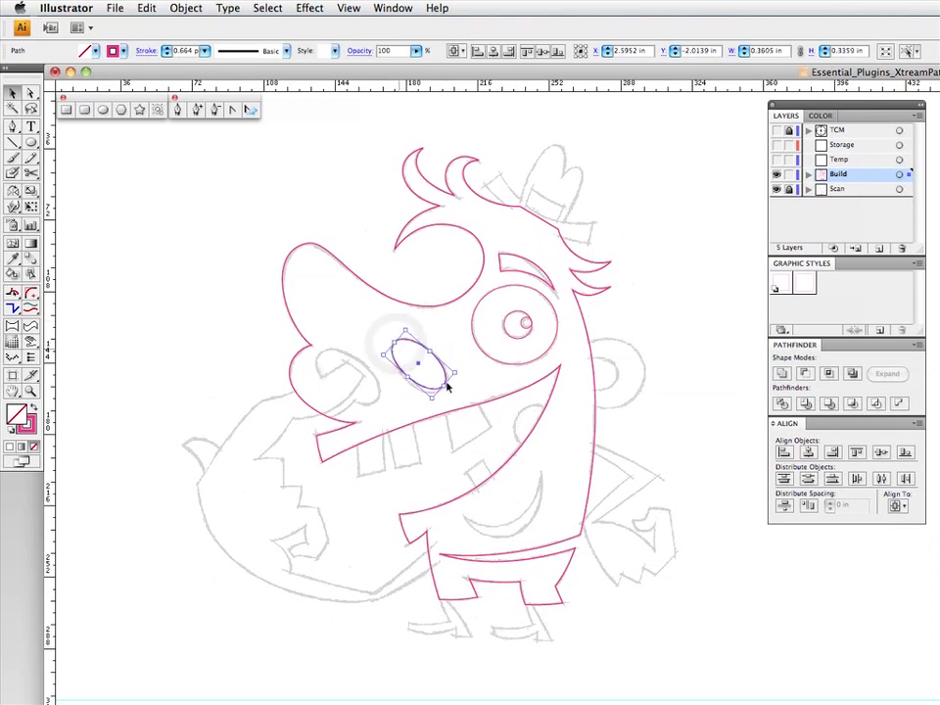
left_click_drag(432, 396, 432, 401)
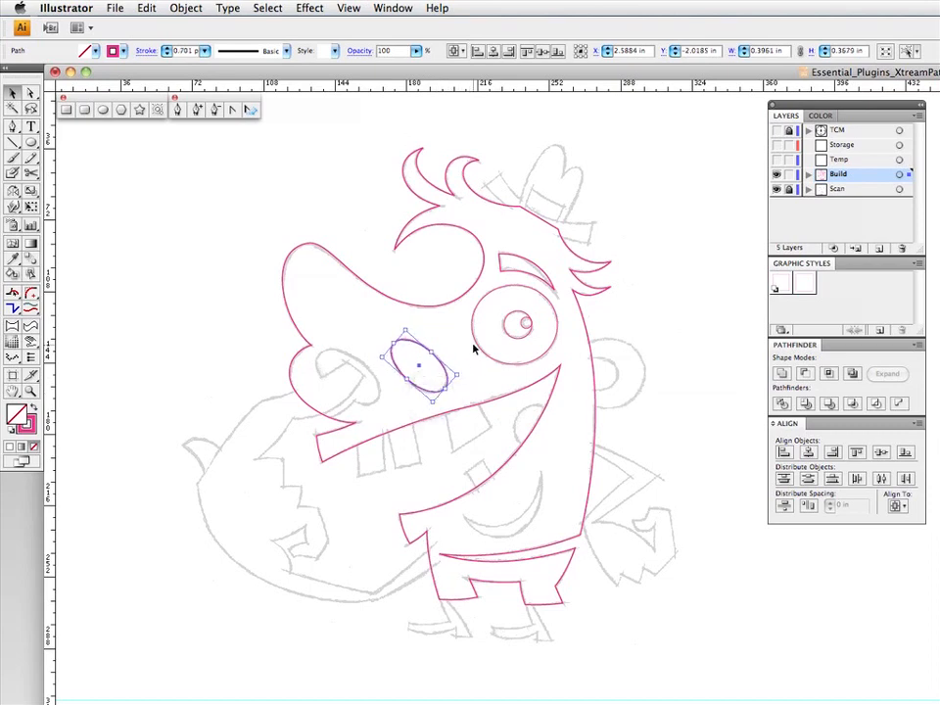
- Duplicate the nostril ellipse onto the other sketched nostril, enlarging and rotating it to fit, about 0.45 by 0.40 in, and deselect it
key("F3")
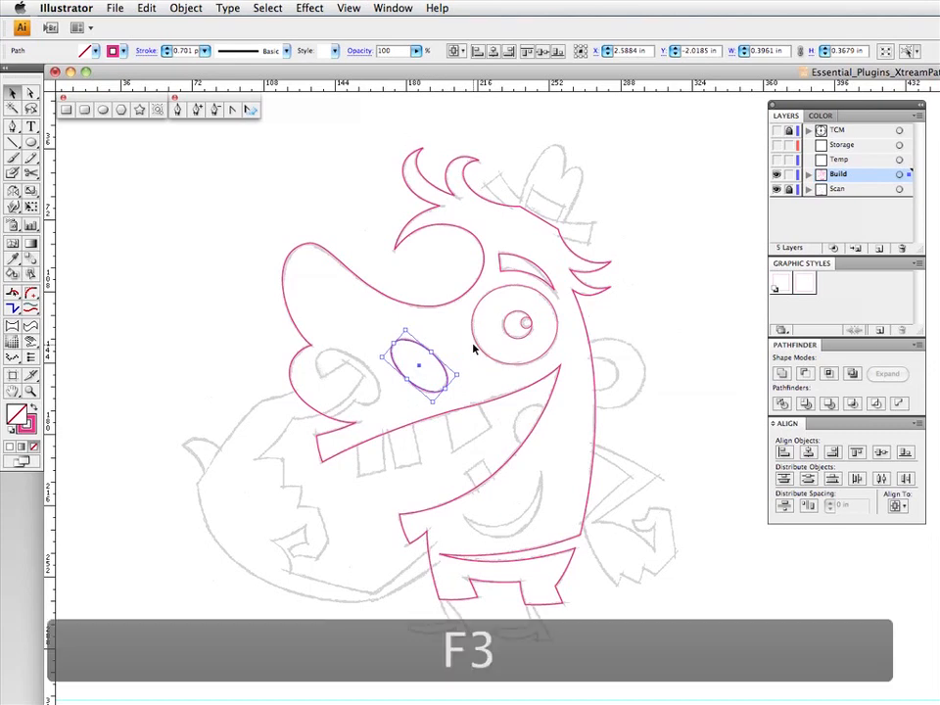
mouse_move(416, 344)
left_mouse_down()
mouse_move(336, 350)
mouse_move(390, 386)
left_mouse_up()
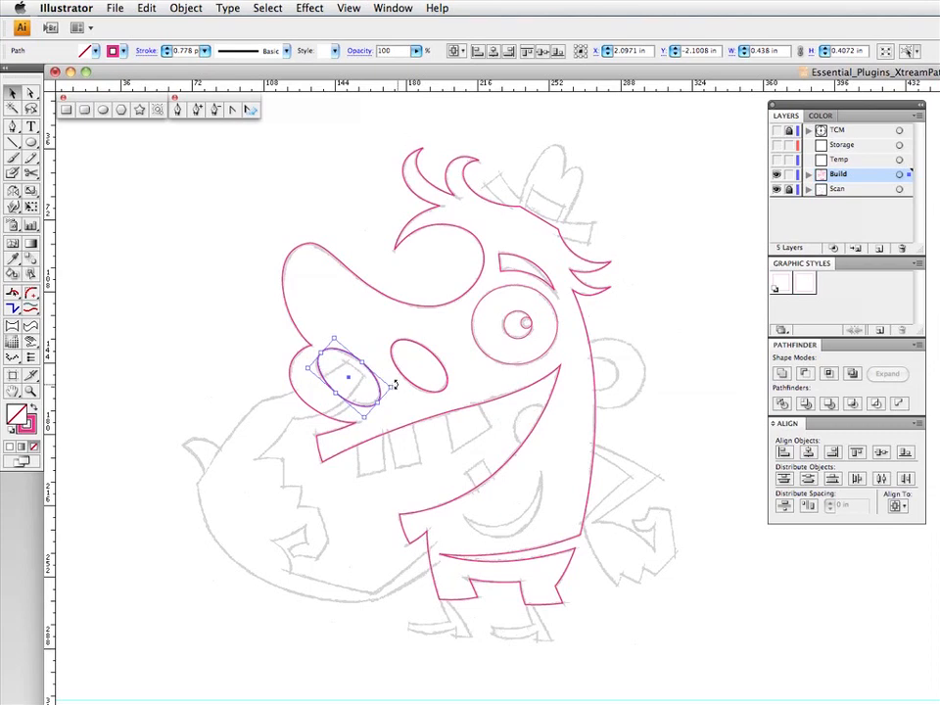
left_click_drag(396, 384, 394, 384)
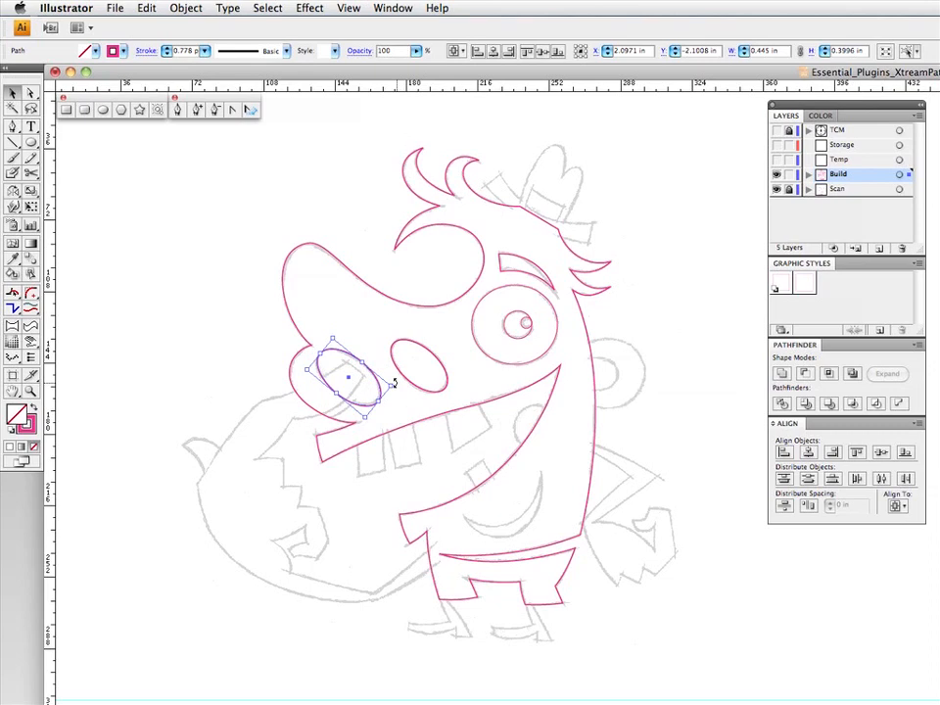
left_click(379, 313)
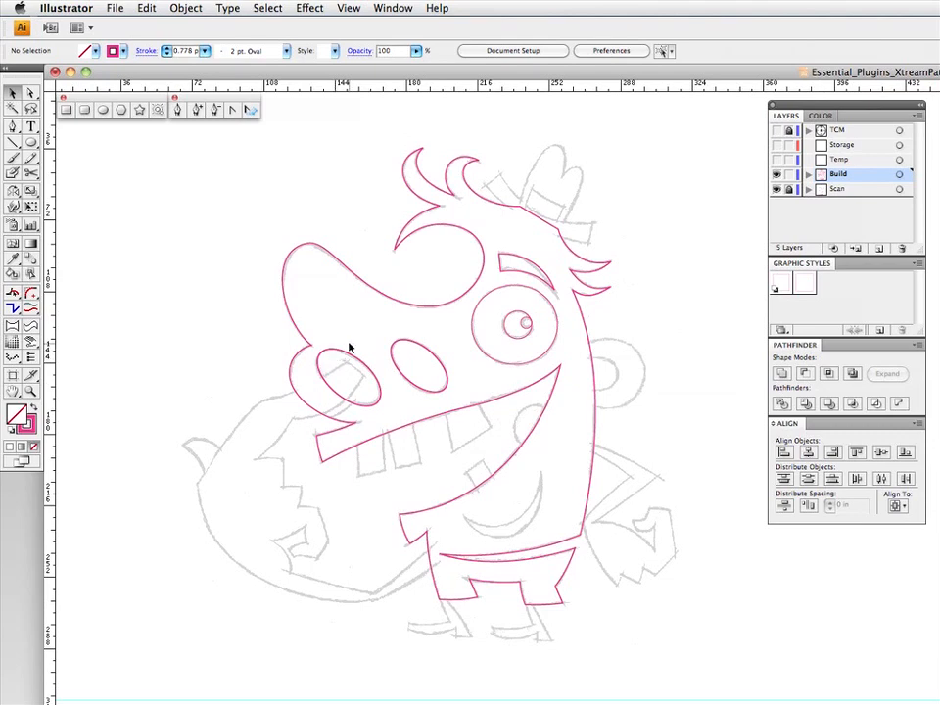
- Draw the inner ear ellipse about 0.29 by 0.23 in, and enlarge a centred copy of it for the outer ear
left_click(32, 143)
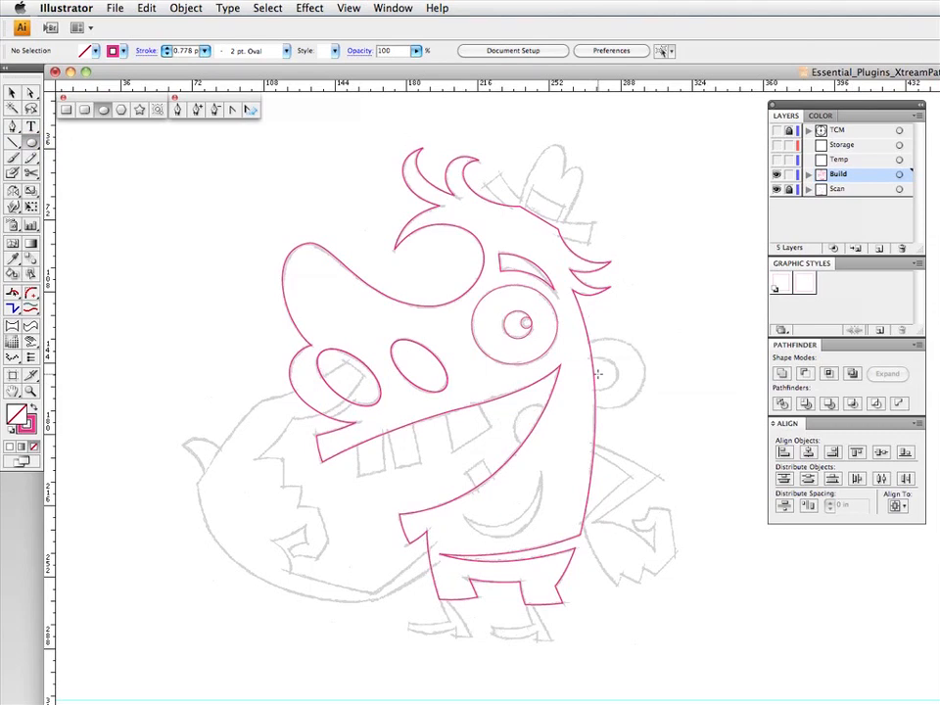
left_click_drag(597, 373, 617, 388)
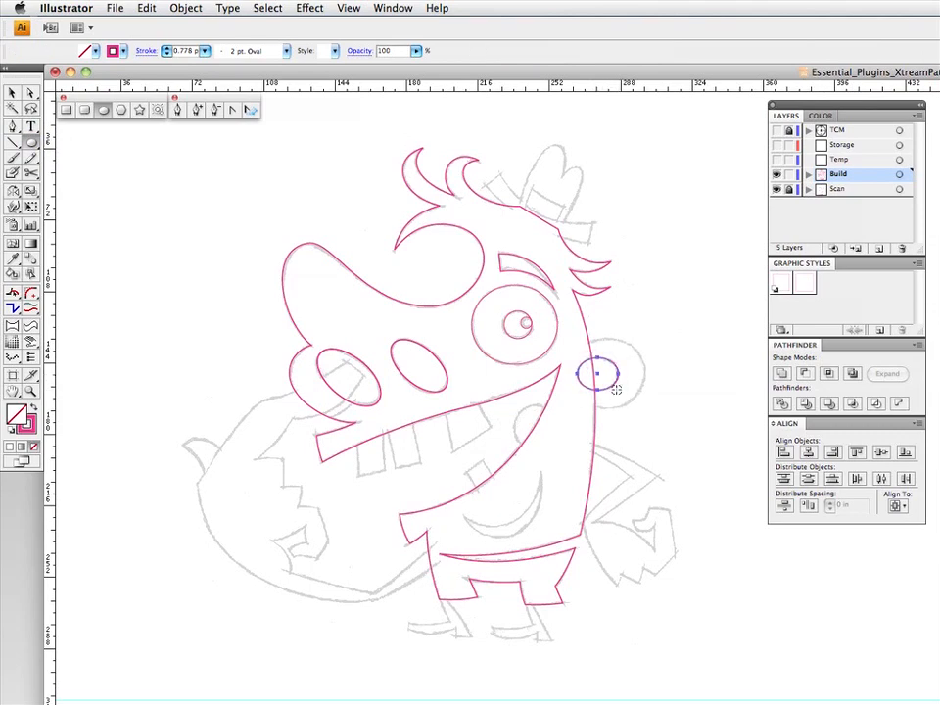
key("F3")
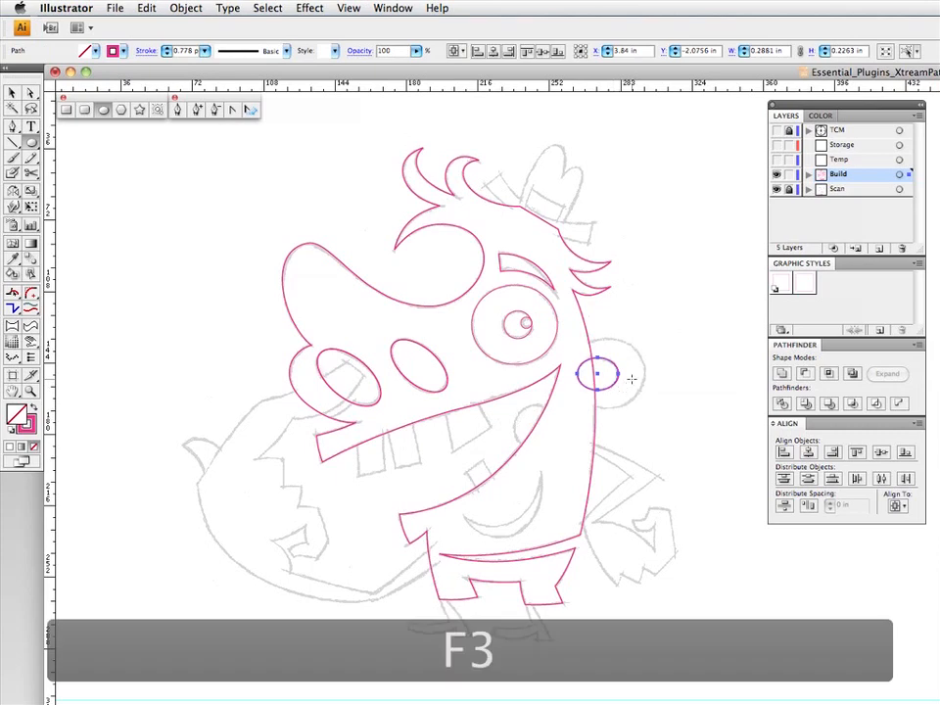
key("v")
left_click_drag(620, 358, 646, 338)
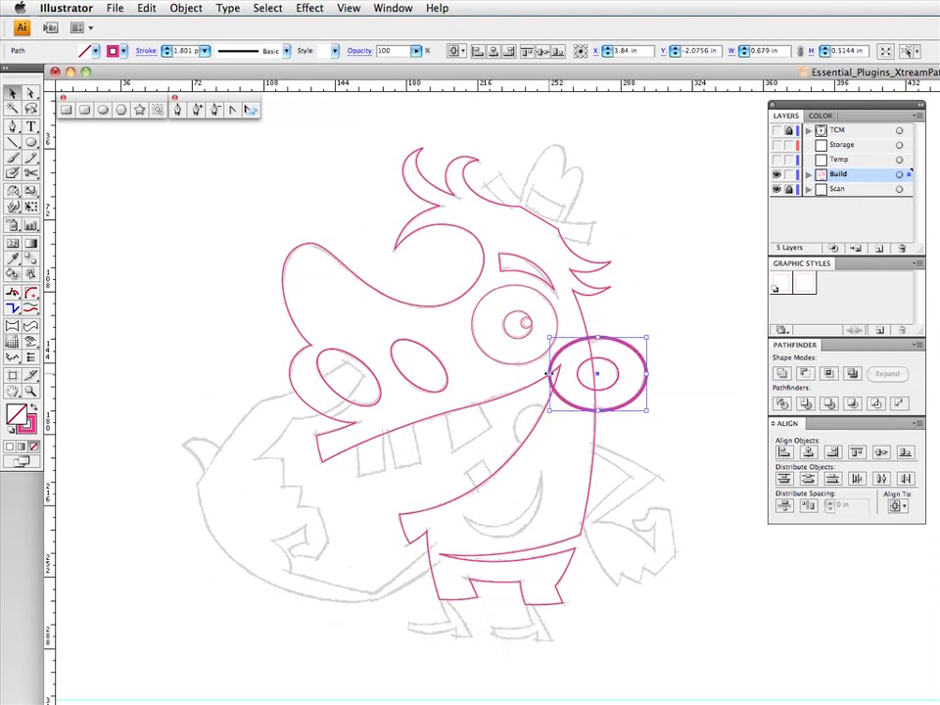
- Narrow and flatten the outer ear ellipse to about 0.59 by 0.48 in, giving it the 0.5 pt outline graphic style
left_click_drag(549, 374, 562, 373)
left_click(784, 284)
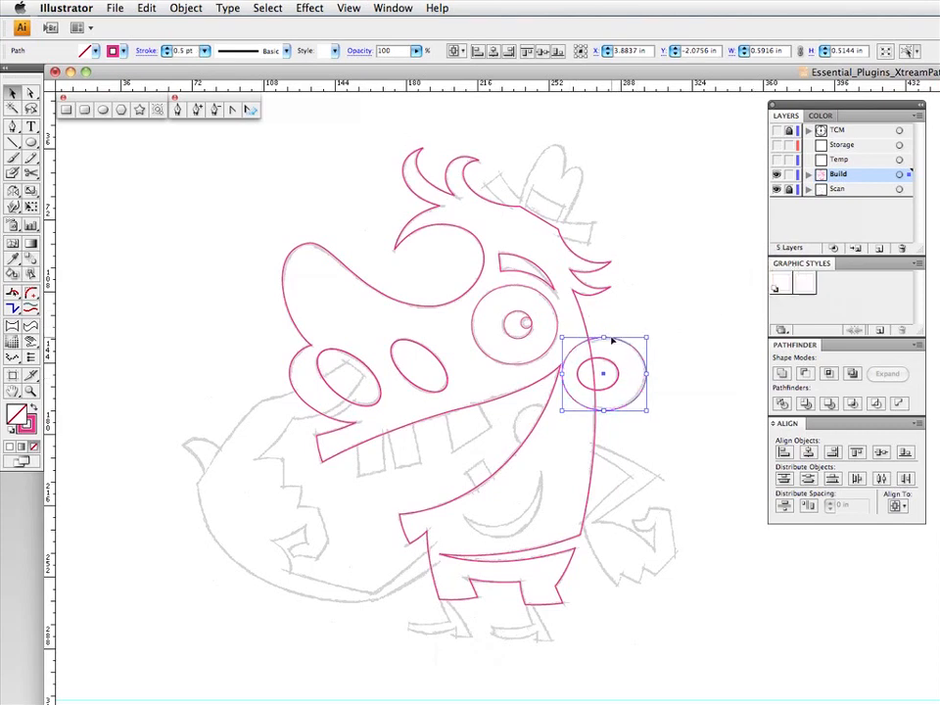
left_click_drag(605, 337, 614, 342)
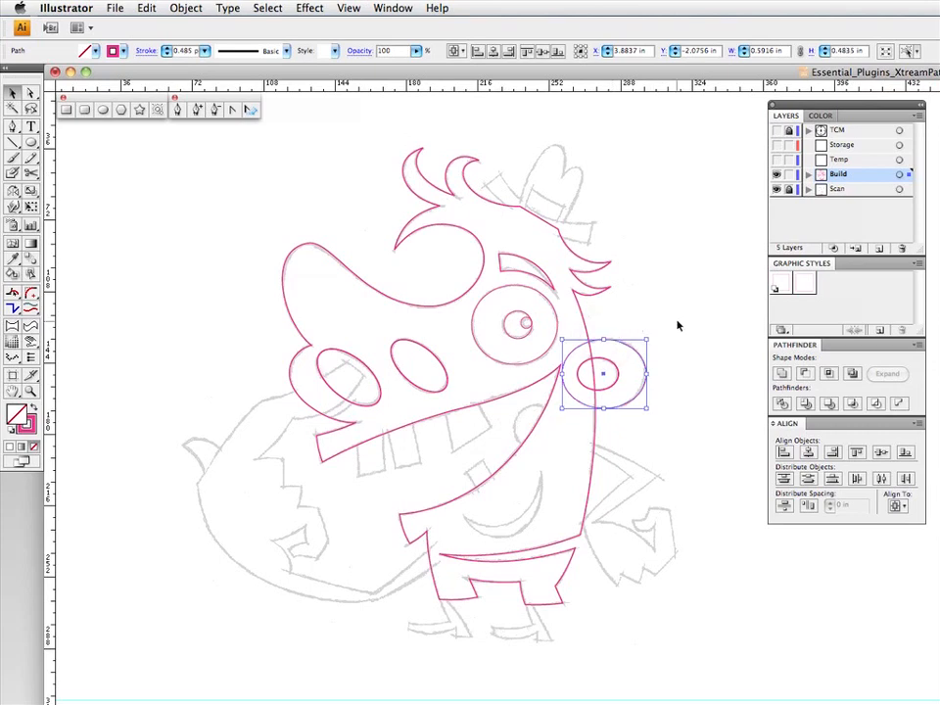
left_click(677, 325)
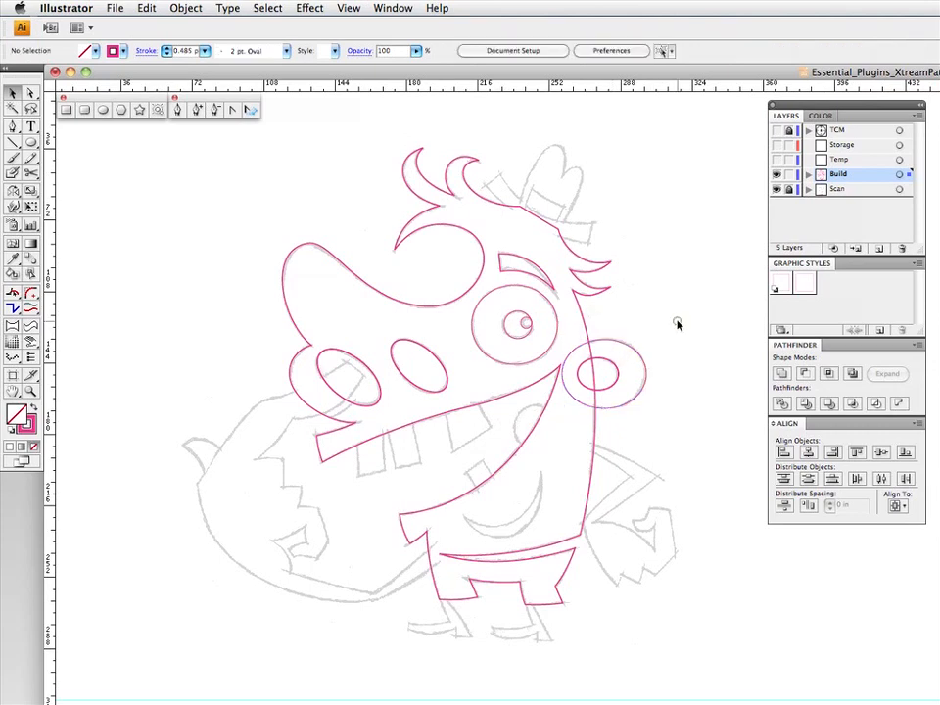
left_click(638, 356)
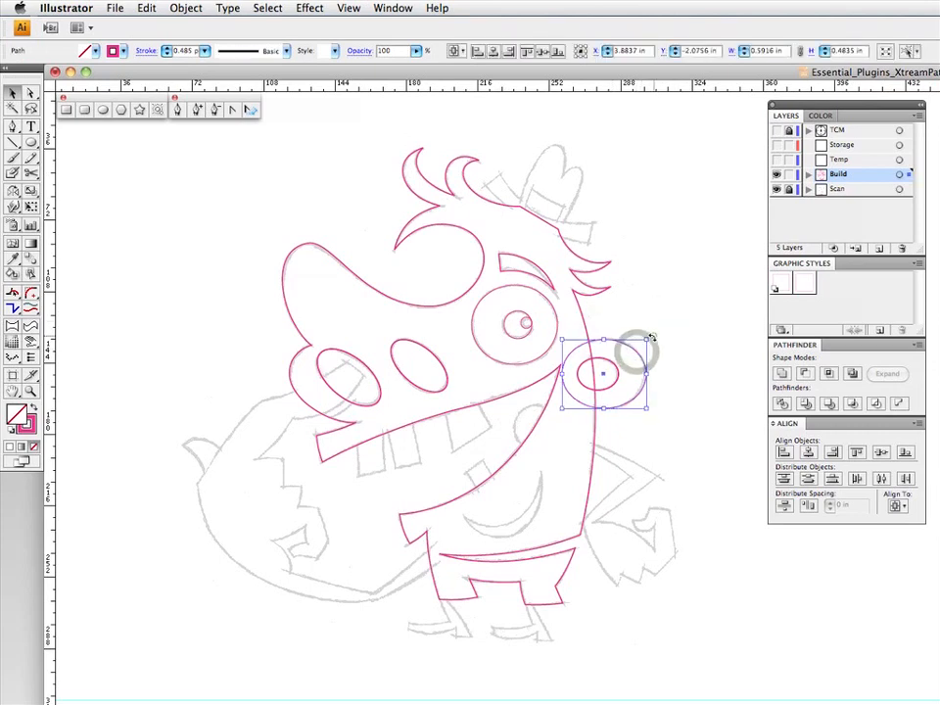
left_click(658, 330)
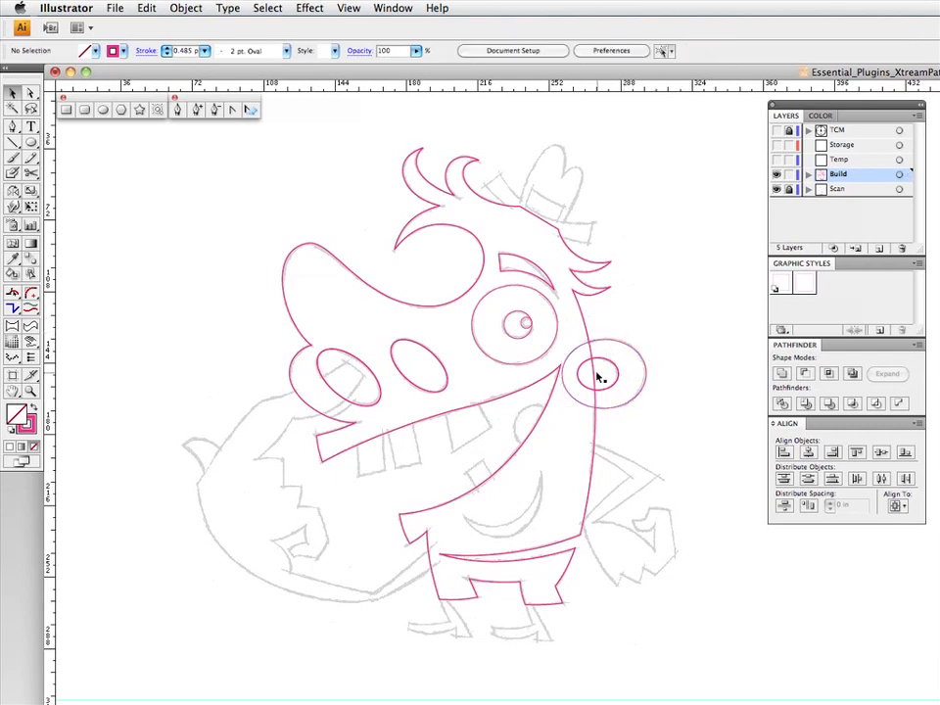
- Draw a cheek circle about 0.32 in wide at the mouth corner and an ellipse about 0.61 by 0.74 in along the chin crease's lower edge
left_click(33, 142)
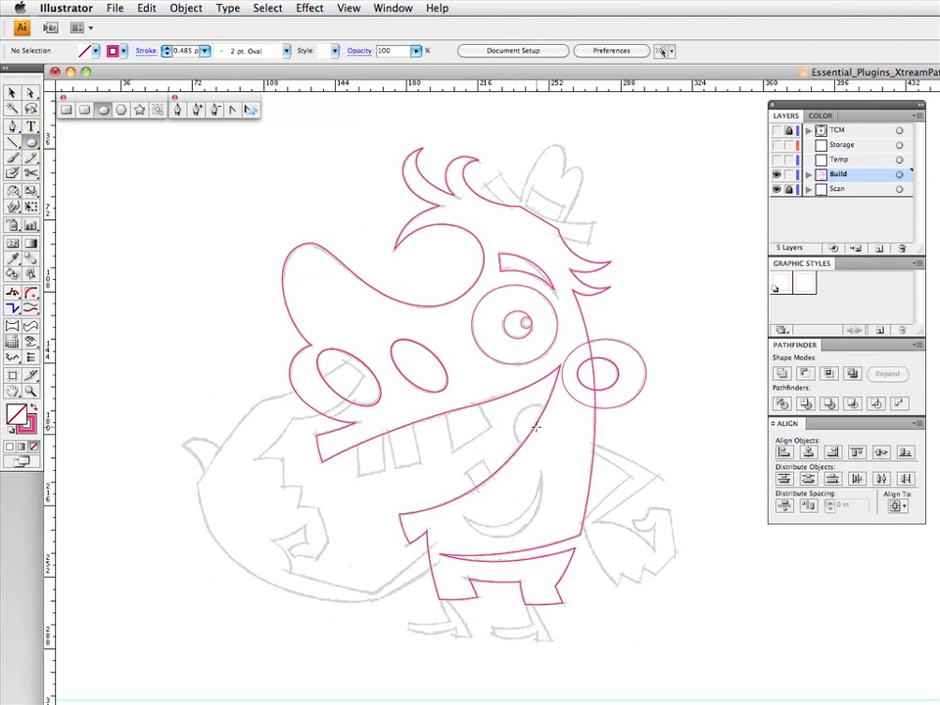
left_click_drag(544, 435, 558, 448)
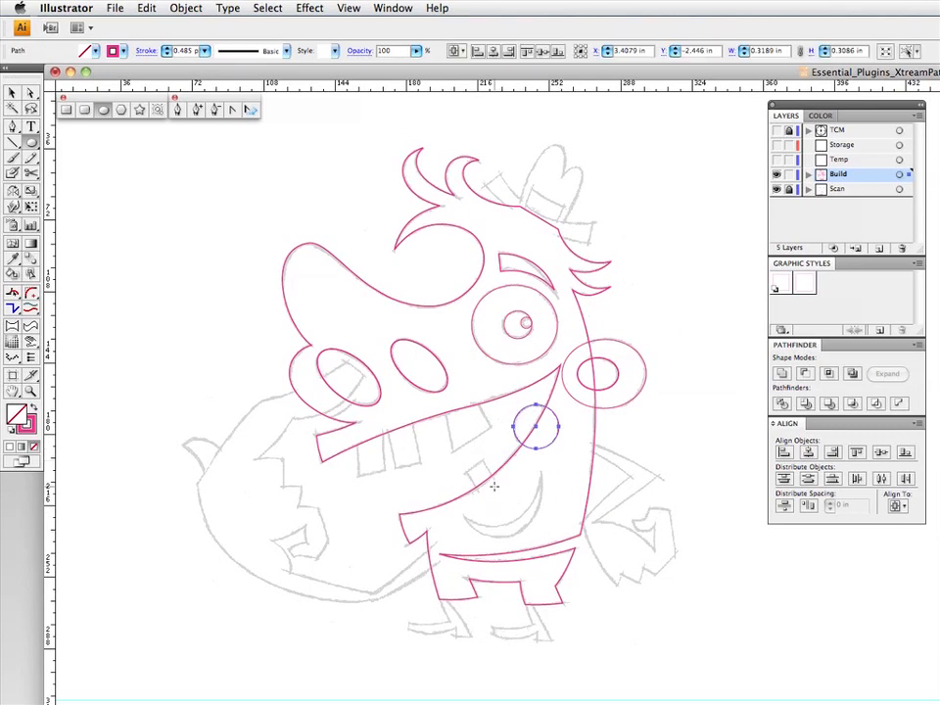
left_click_drag(499, 486, 540, 537)
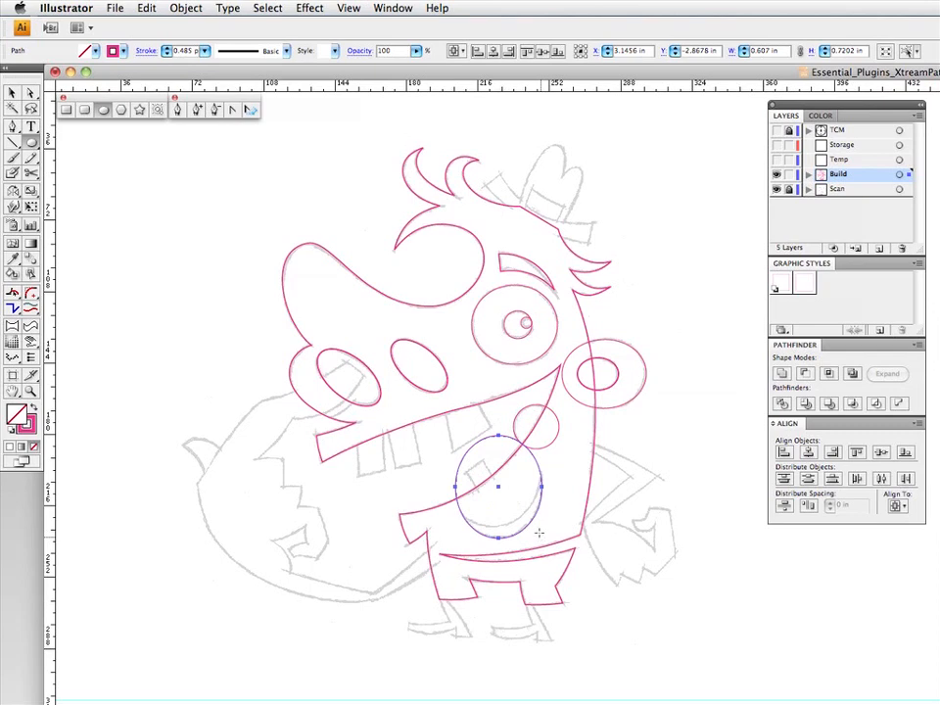
key("v")
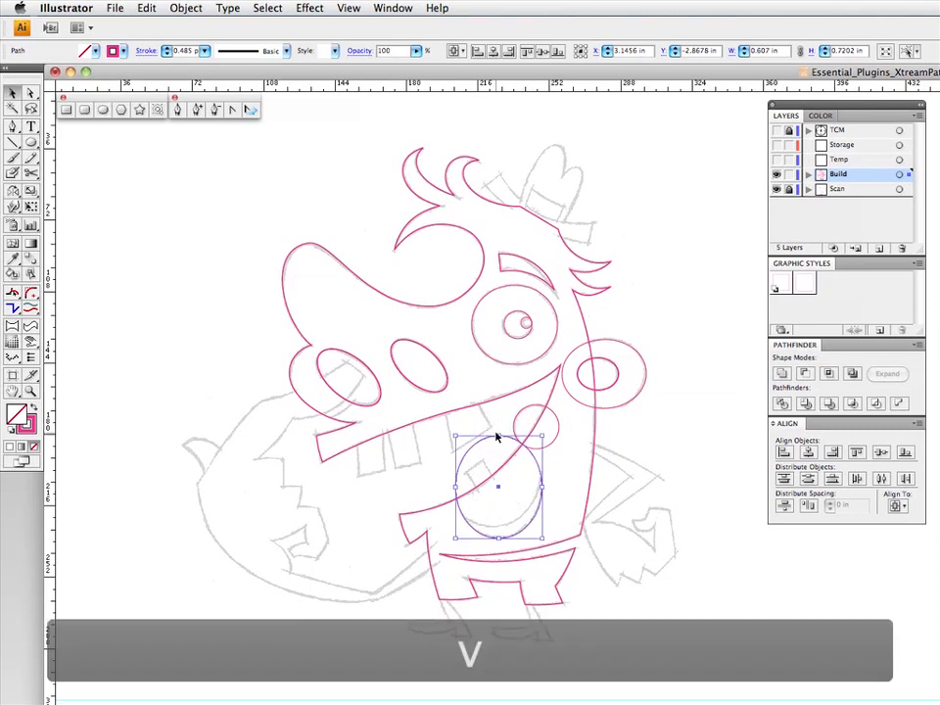
left_click_drag(498, 437, 499, 431)
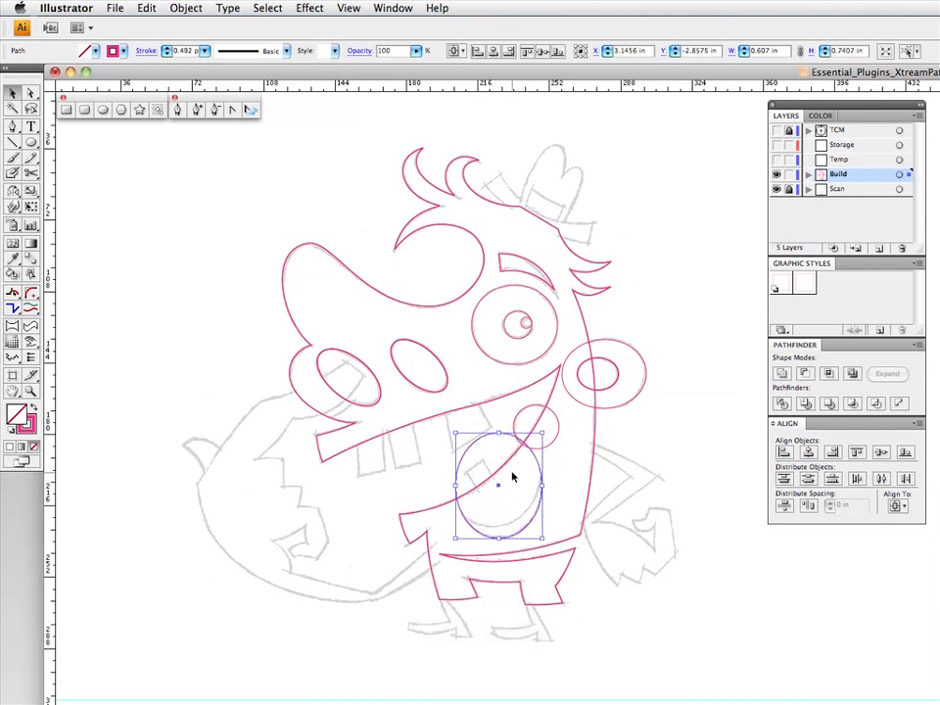
- Duplicate the chin ellipse, shift it up to the crease's upper edge, and widen it to about 0.67 by 0.76 in
key("F3")
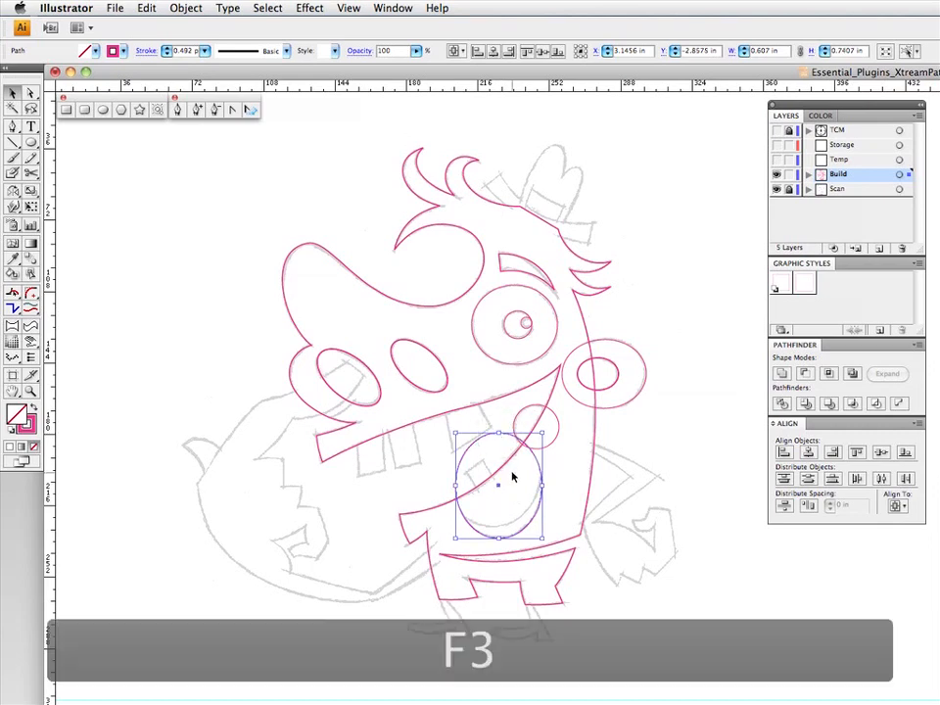
left_click_drag(536, 516, 534, 507)
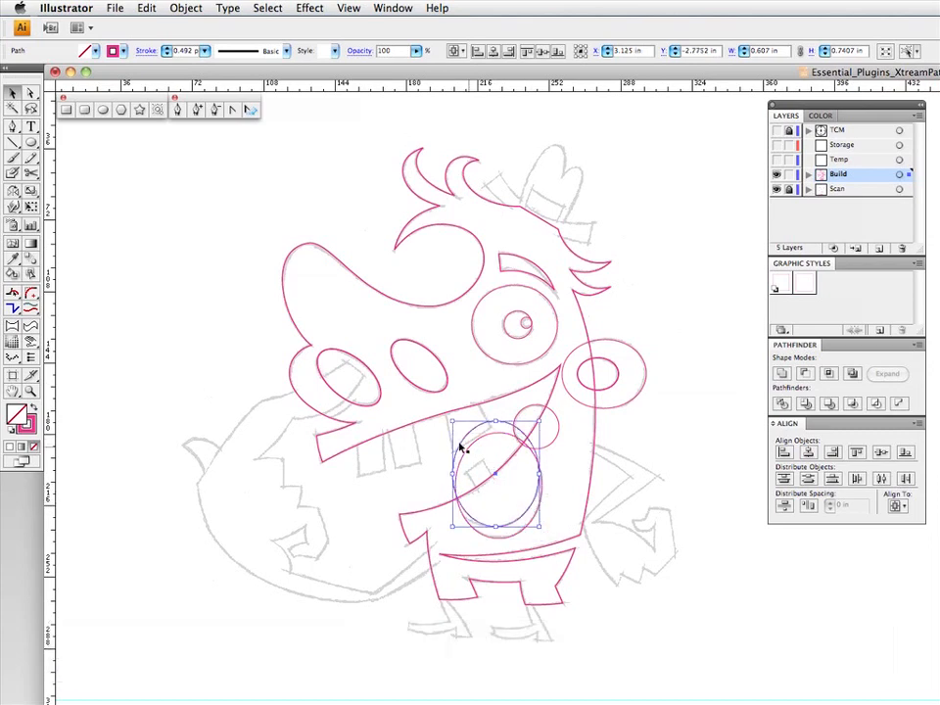
left_click_drag(447, 473, 446, 474)
left_click_drag(540, 421, 542, 420)
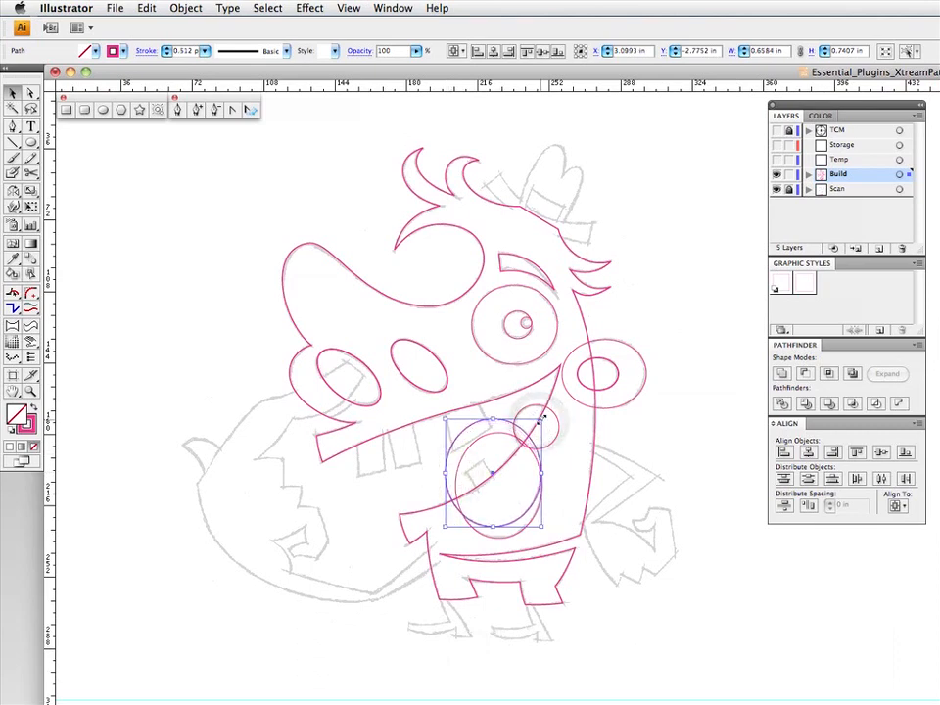
key("F5")
left_click(571, 483)
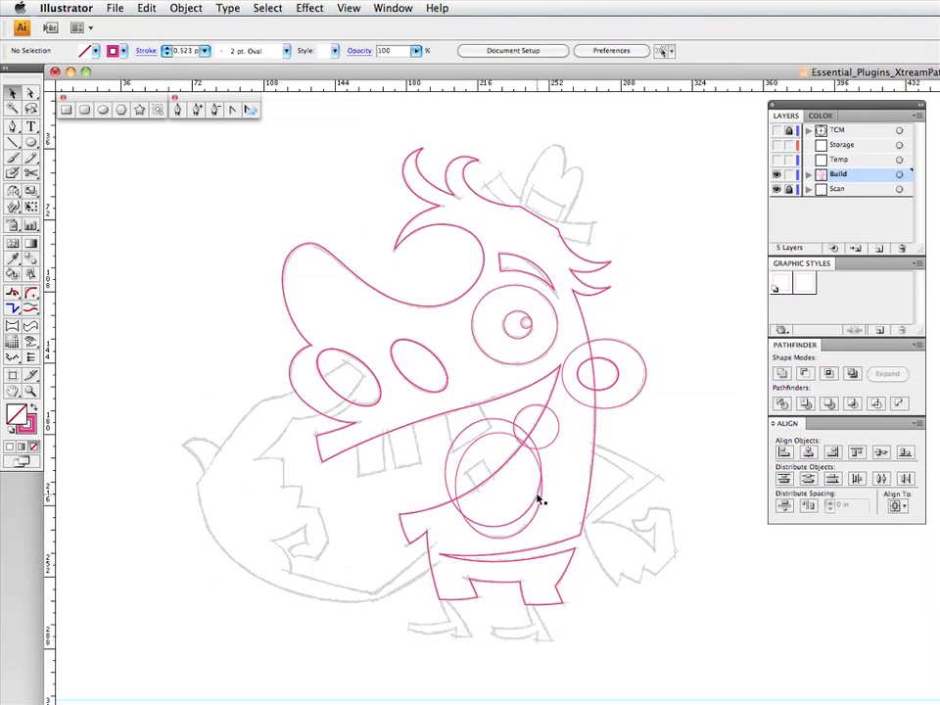
left_click(535, 497)
left_click_drag(542, 419, 541, 419)
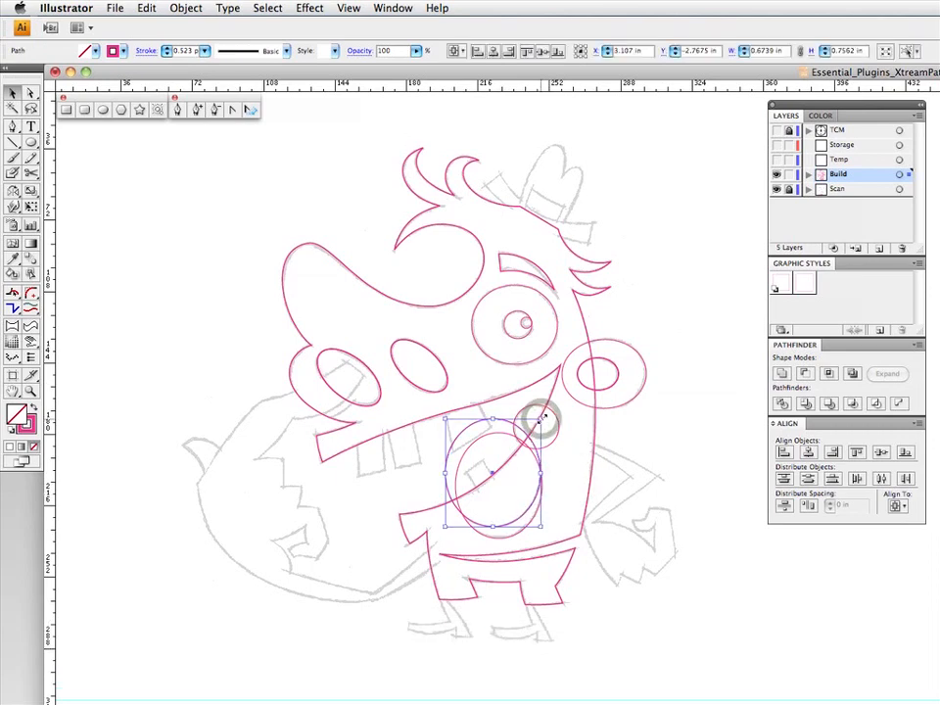
- Subtract the upper chin ellipse from the lower one with Minus Front to form the crescent crease, and deselect it
left_click(534, 518, "shift")
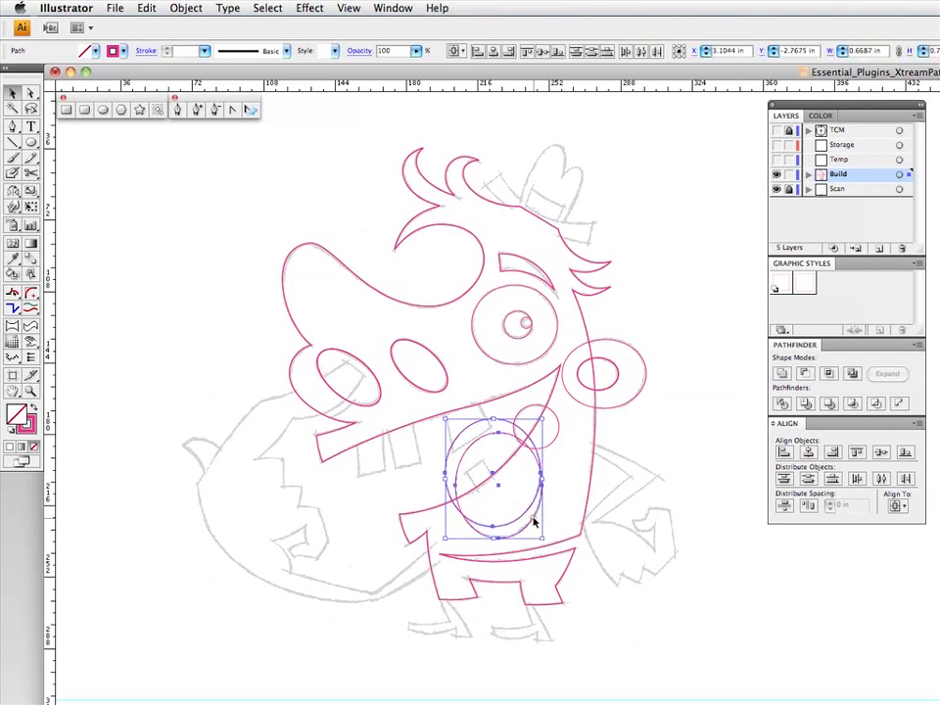
left_click(805, 376)
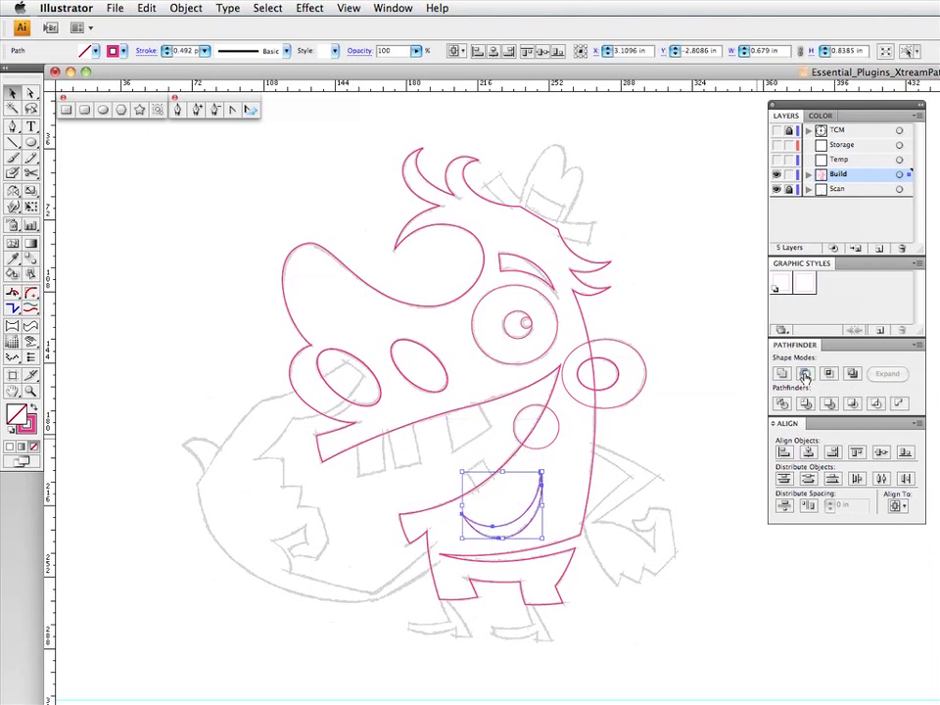
left_click(672, 415)
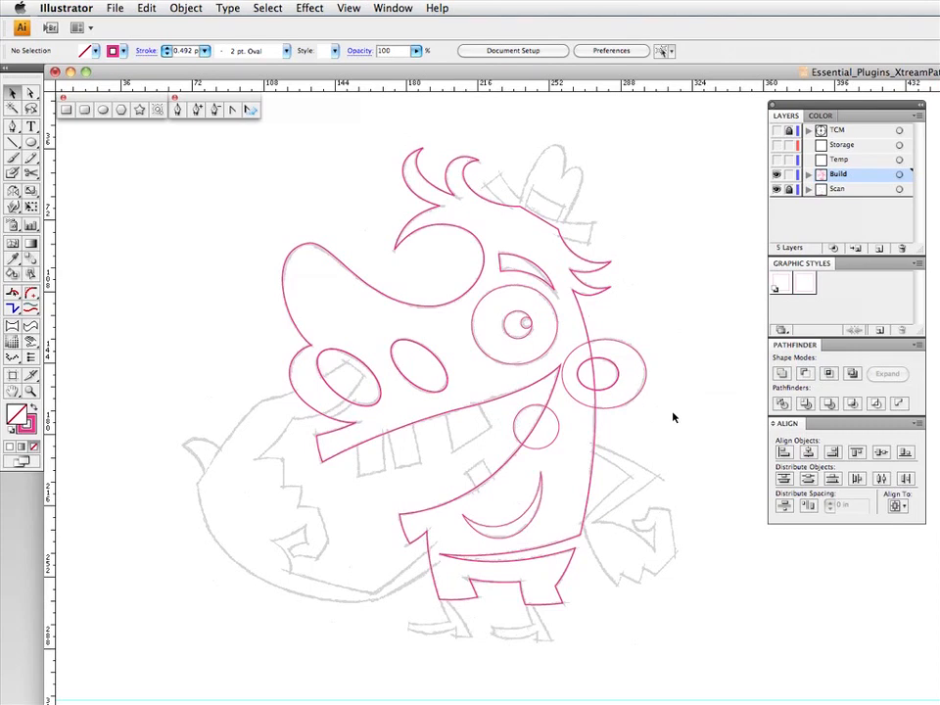
- Trace the first two upper teeth from the mouth's front with straight Pen segments, carrying their tops above the lip line
left_click(10, 125)
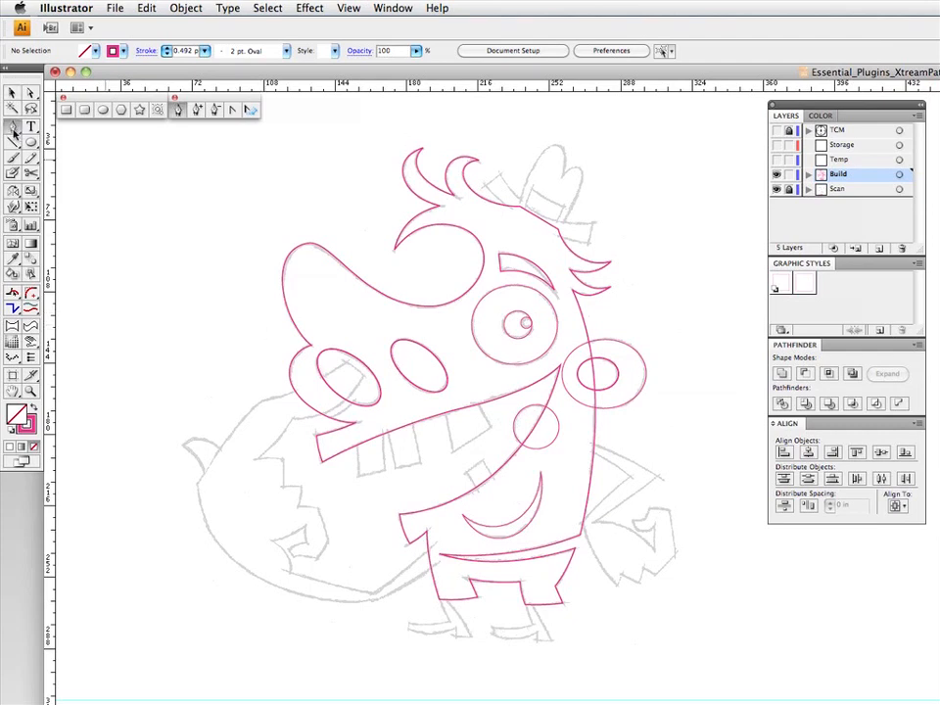
left_click_drag(357, 441, 358, 477)
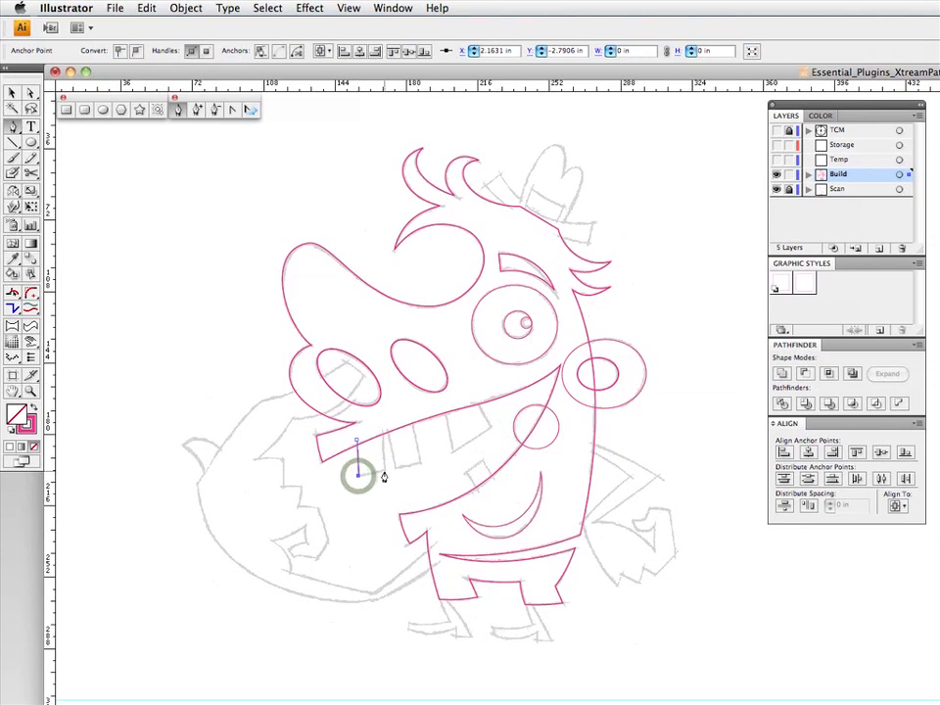
left_click(383, 471)
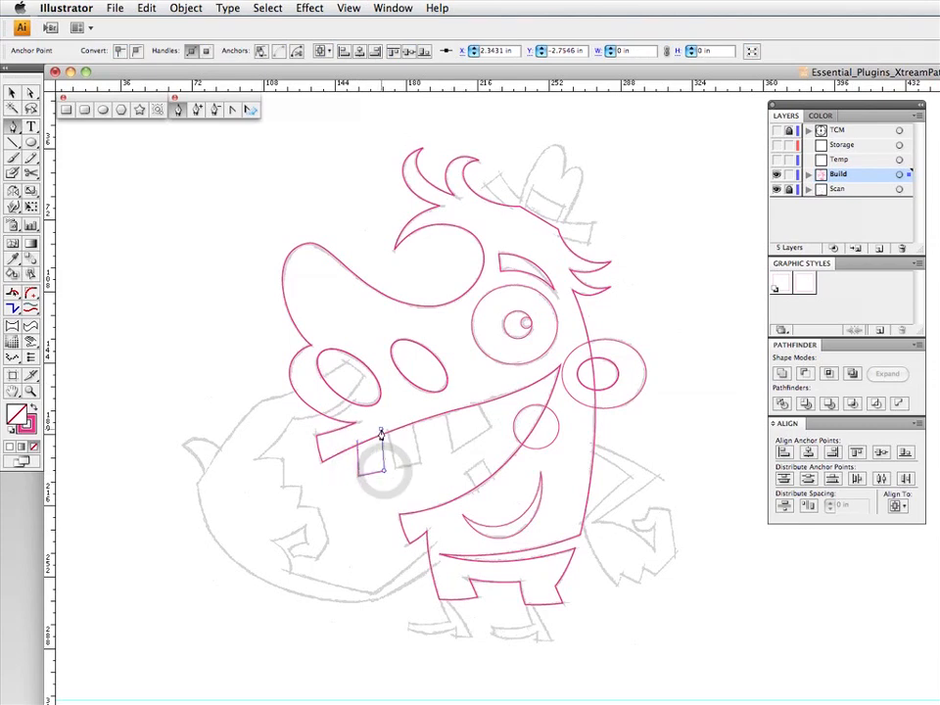
left_click(384, 428)
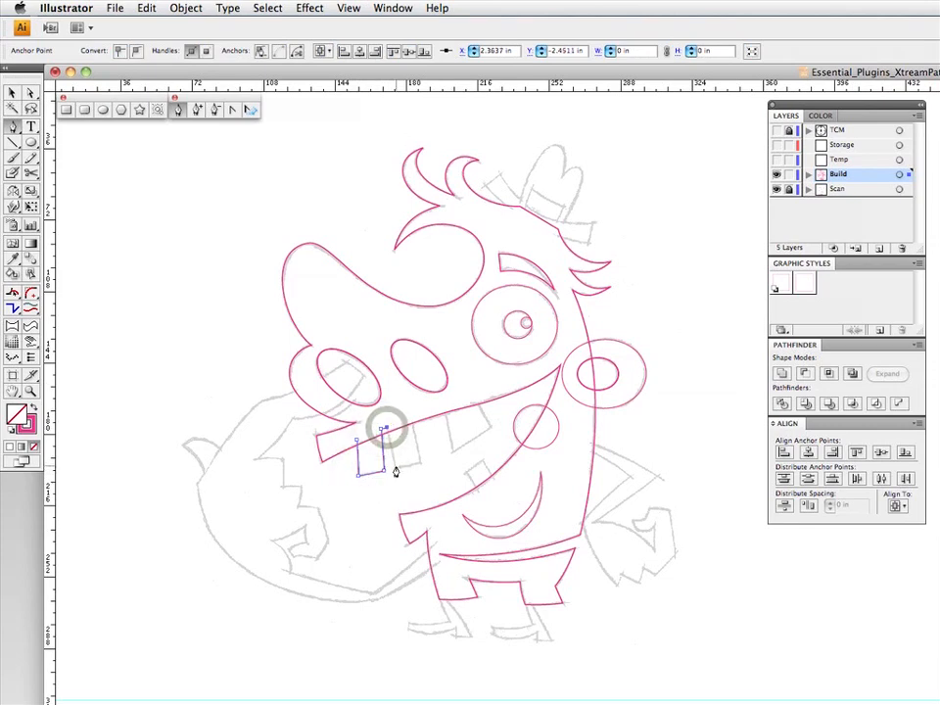
left_click(396, 466)
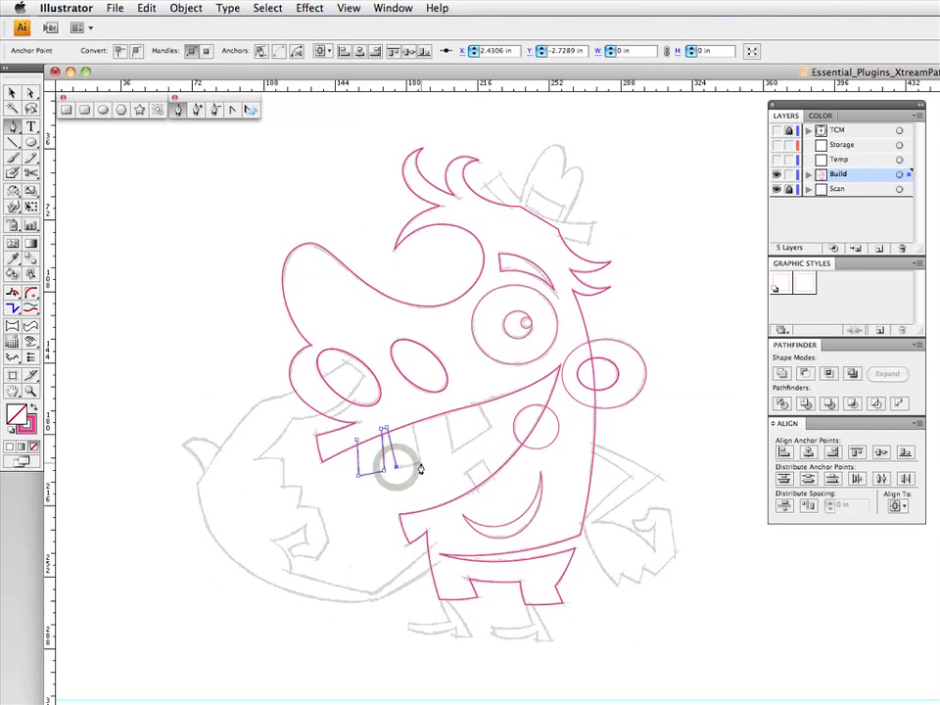
left_click(420, 464)
left_click(415, 421)
- Continue the Pen path around the third upper tooth and close it above the lip line back at the first tooth
left_click(445, 411)
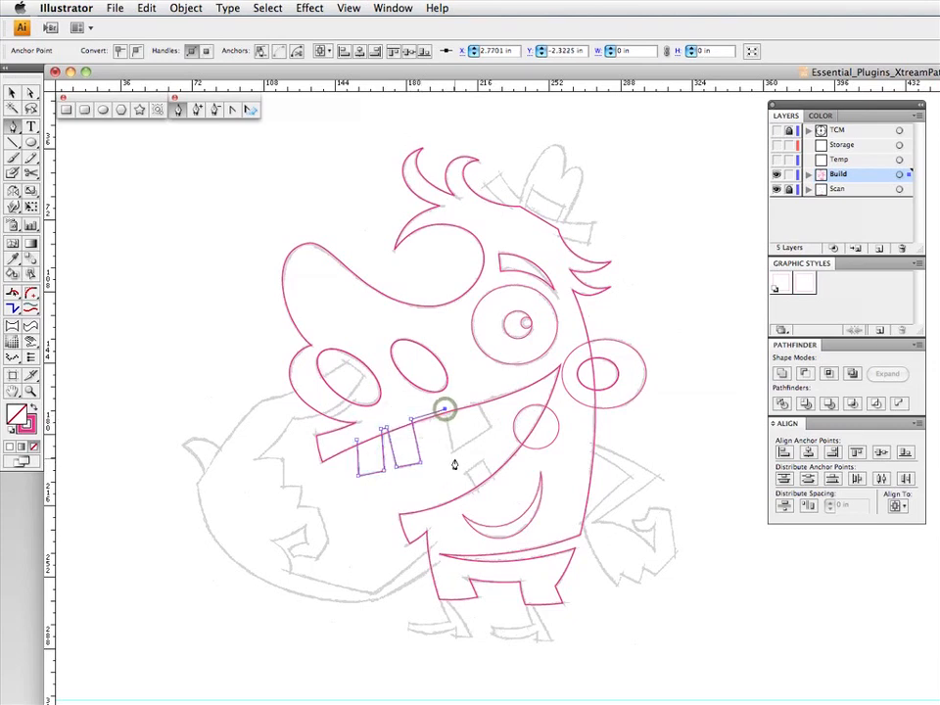
left_click(453, 451)
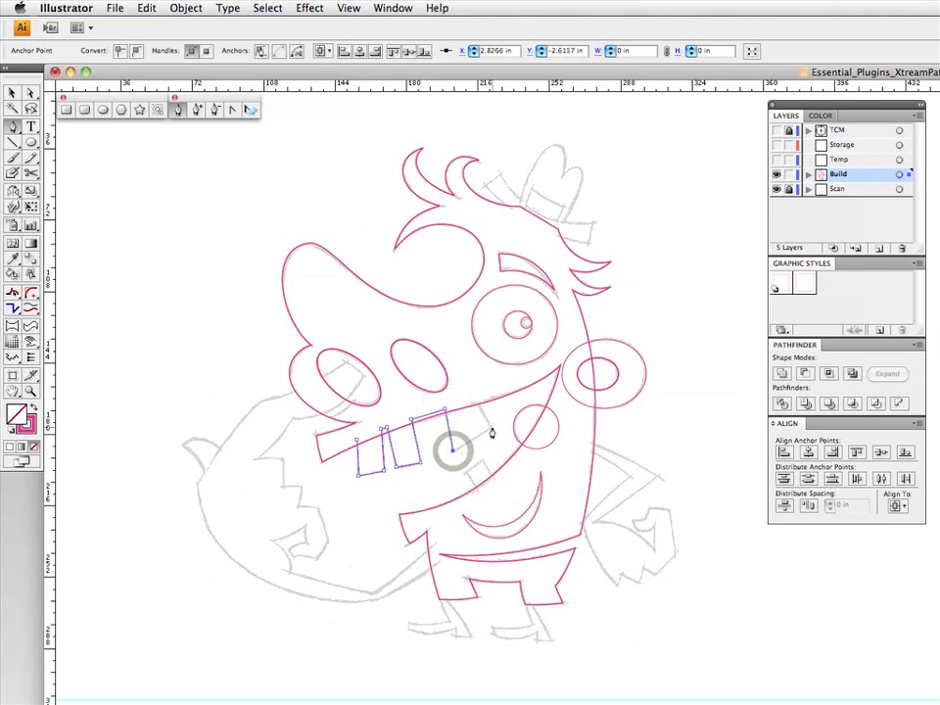
left_click(490, 427)
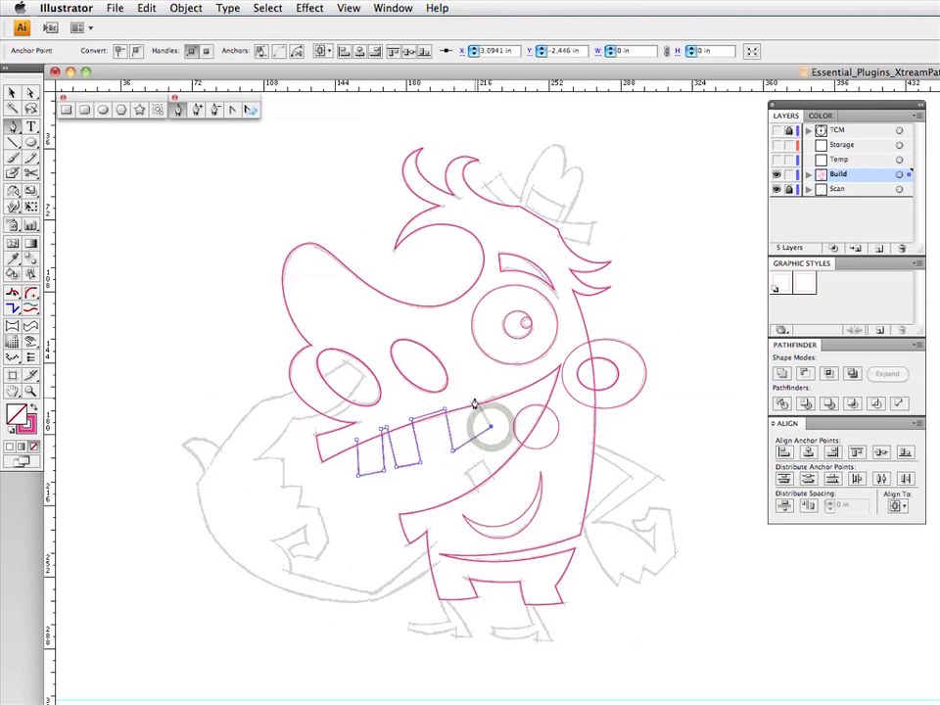
left_click(474, 398)
left_click(369, 423)
left_click(357, 440)
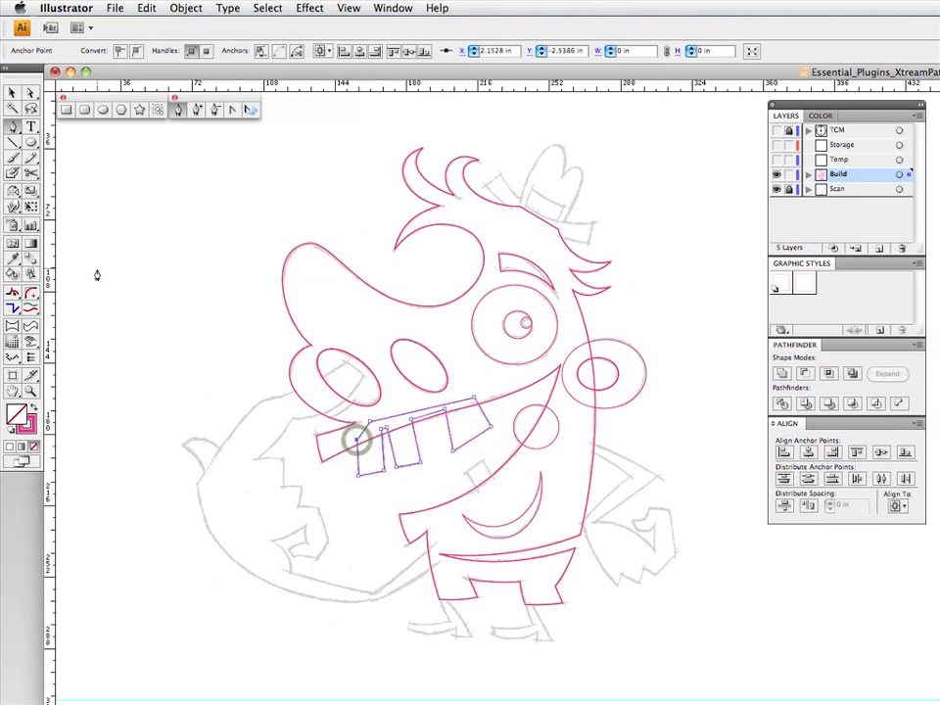
- Bend the straight edges of the upper teeth slightly with Segment Direct Edit to match the sketch, and deselect the path
left_click(12, 294)
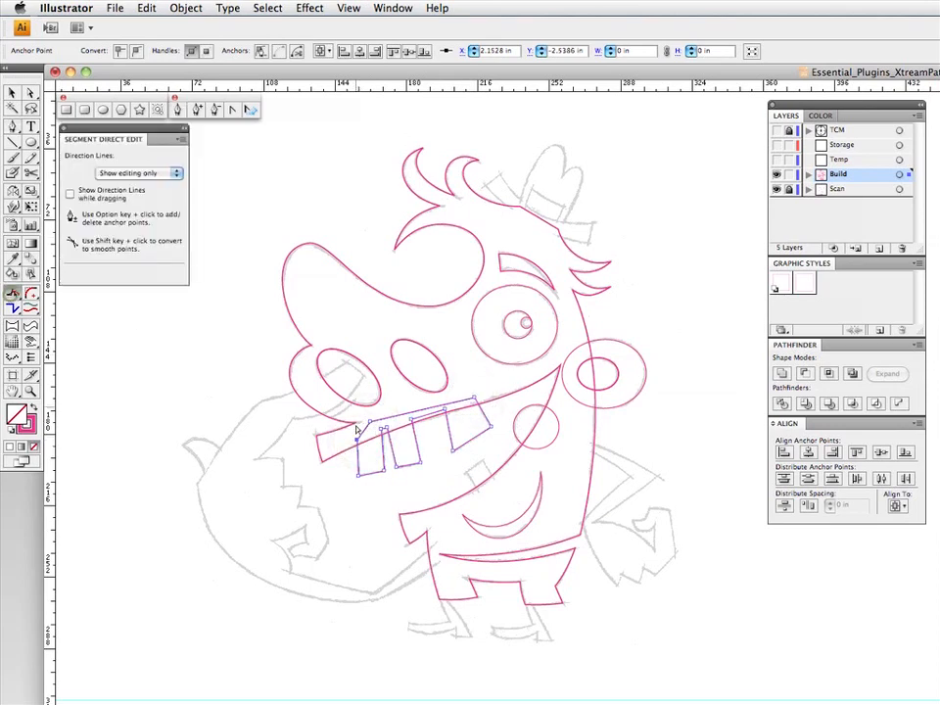
left_click(371, 476)
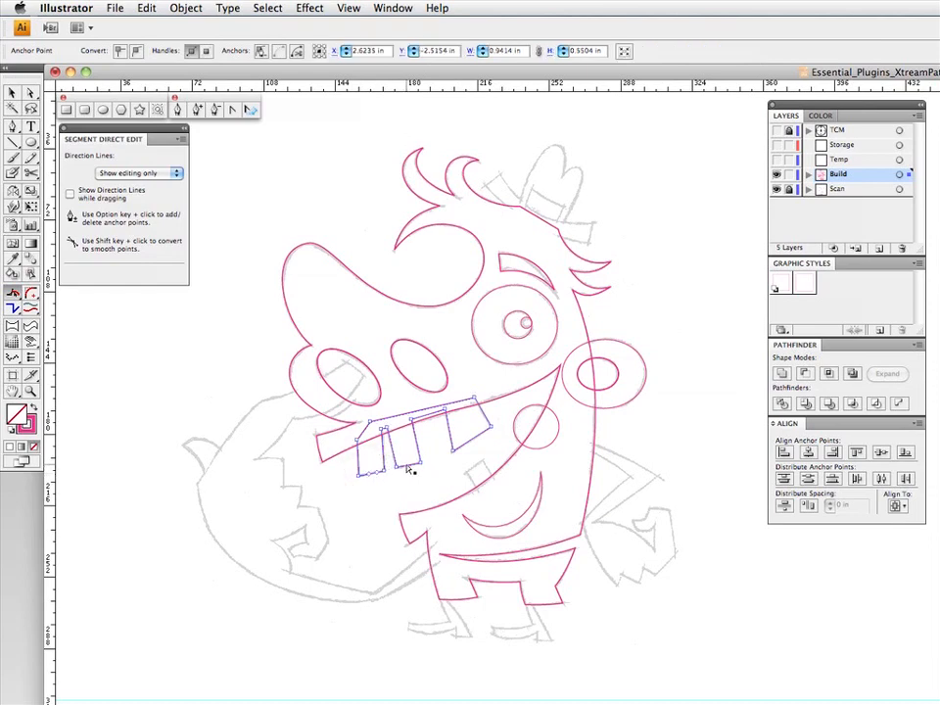
left_click(410, 471)
left_click(473, 442)
left_click(449, 434)
left_click(486, 416)
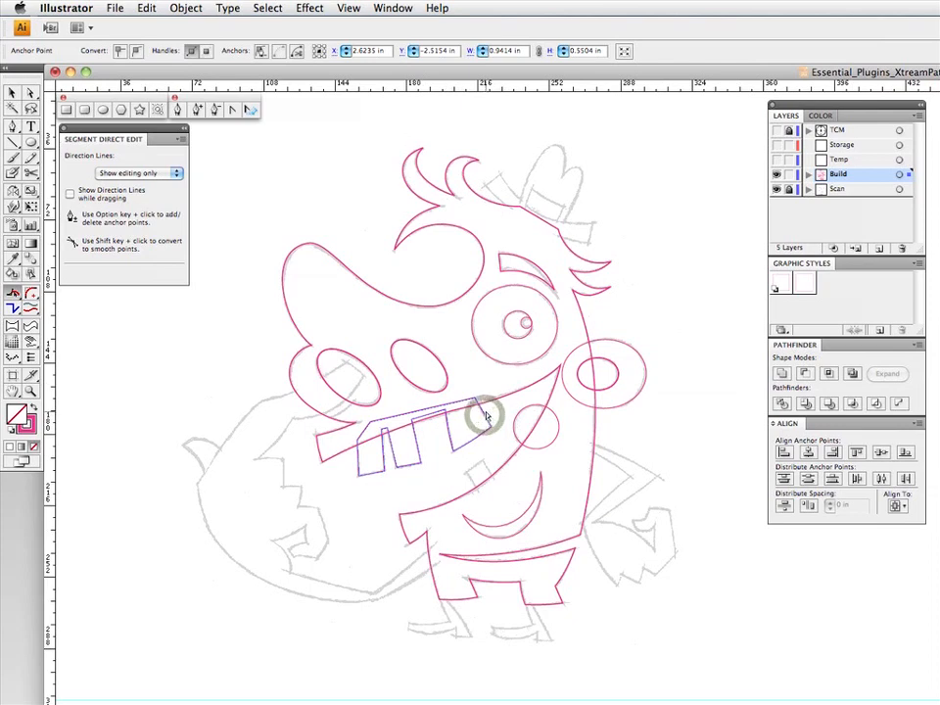
left_click(418, 443)
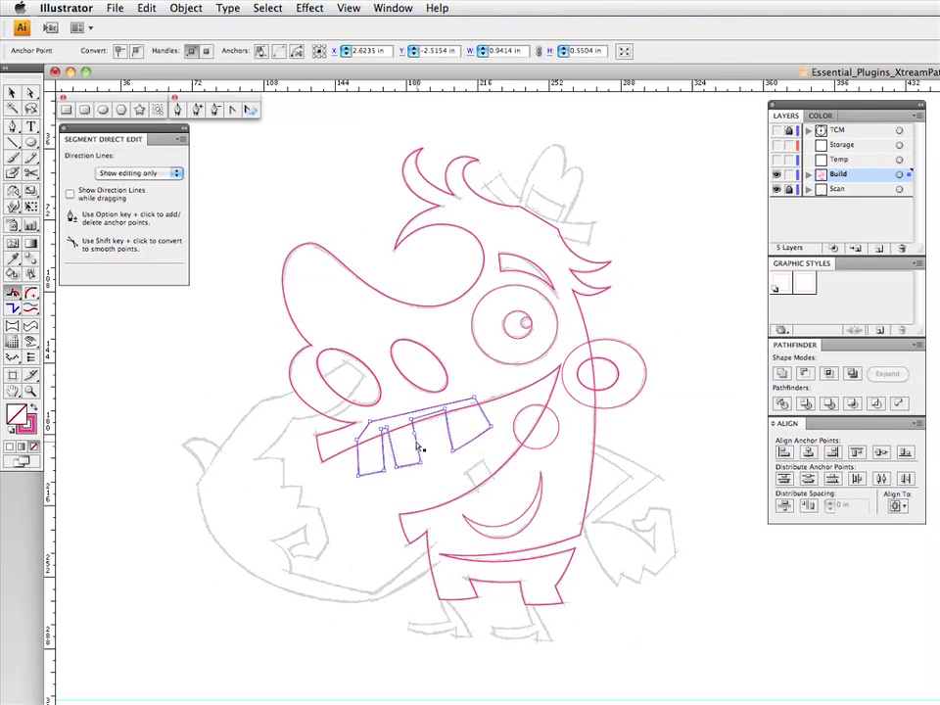
left_click(357, 459)
left_click(372, 455)
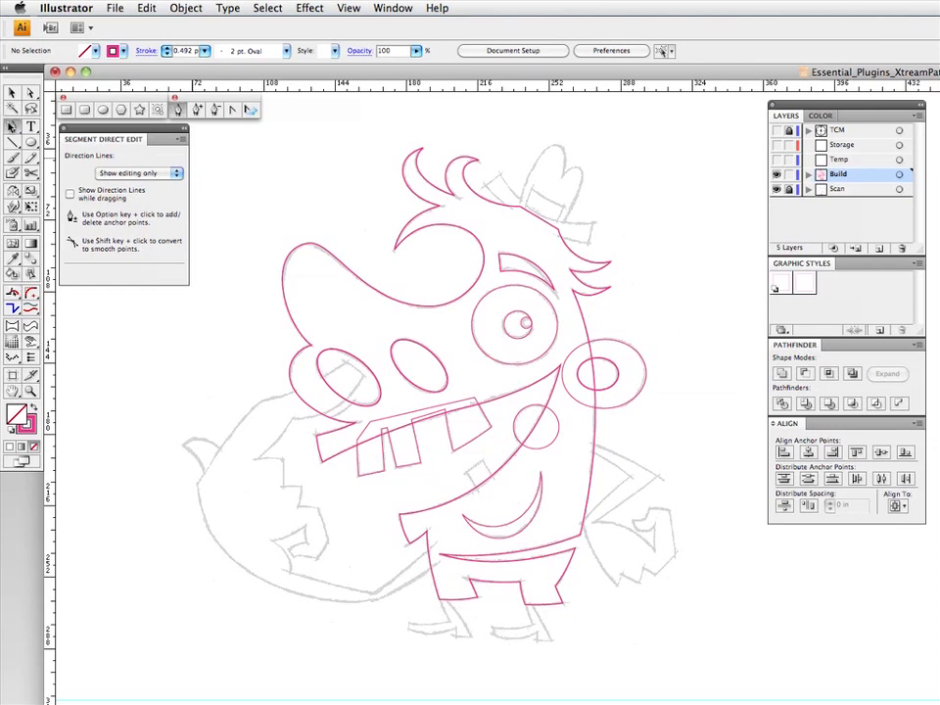
- Draw the single lower tooth as a closed four-sided Pen path across the lower lip line
left_click(177, 109)
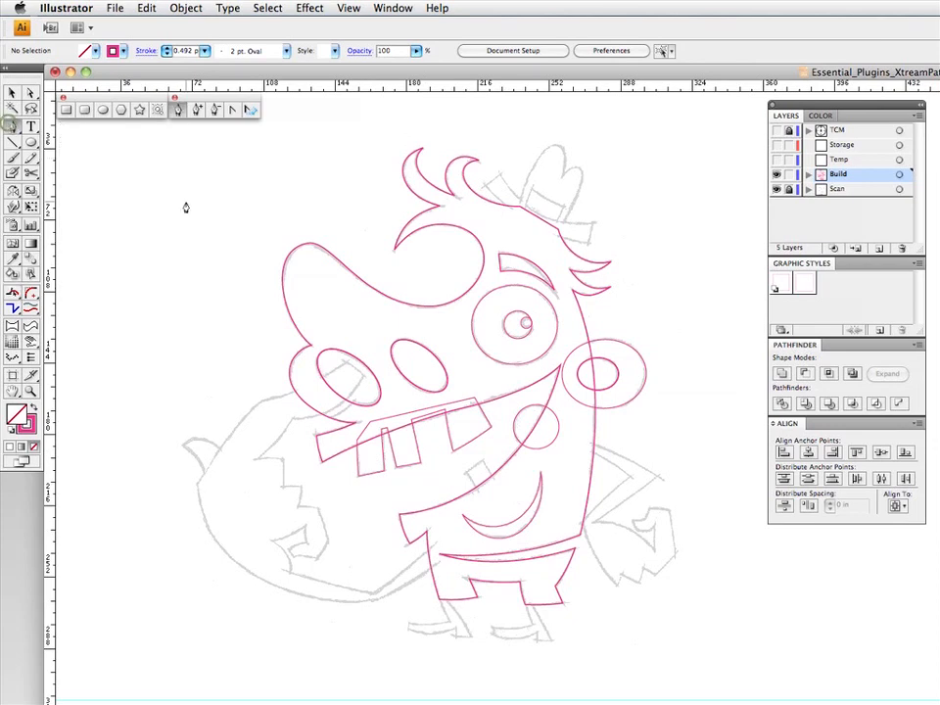
left_click(464, 474)
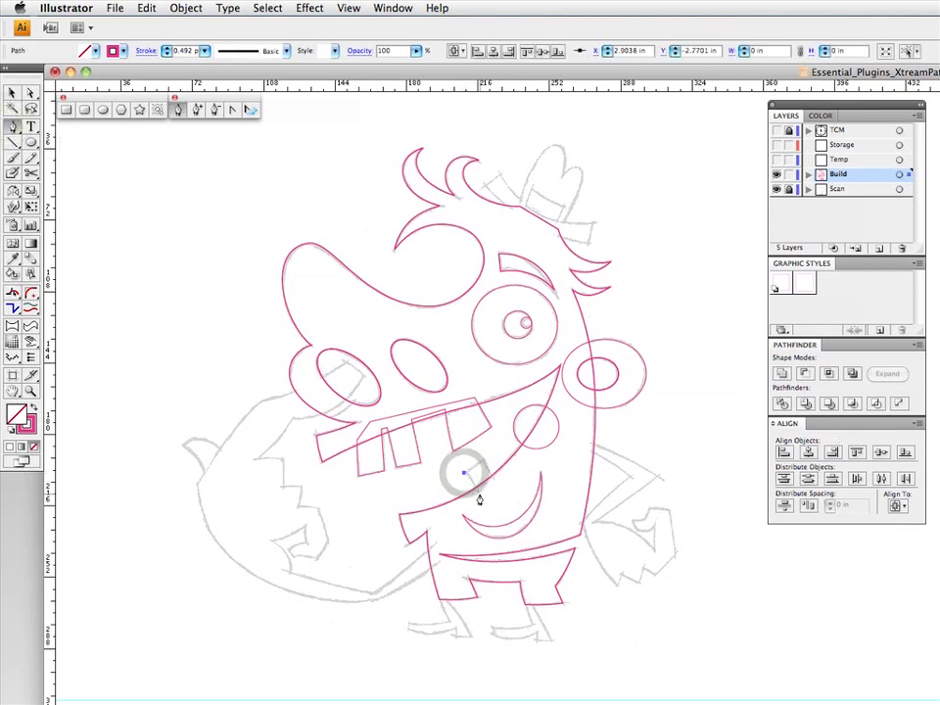
left_click(479, 493)
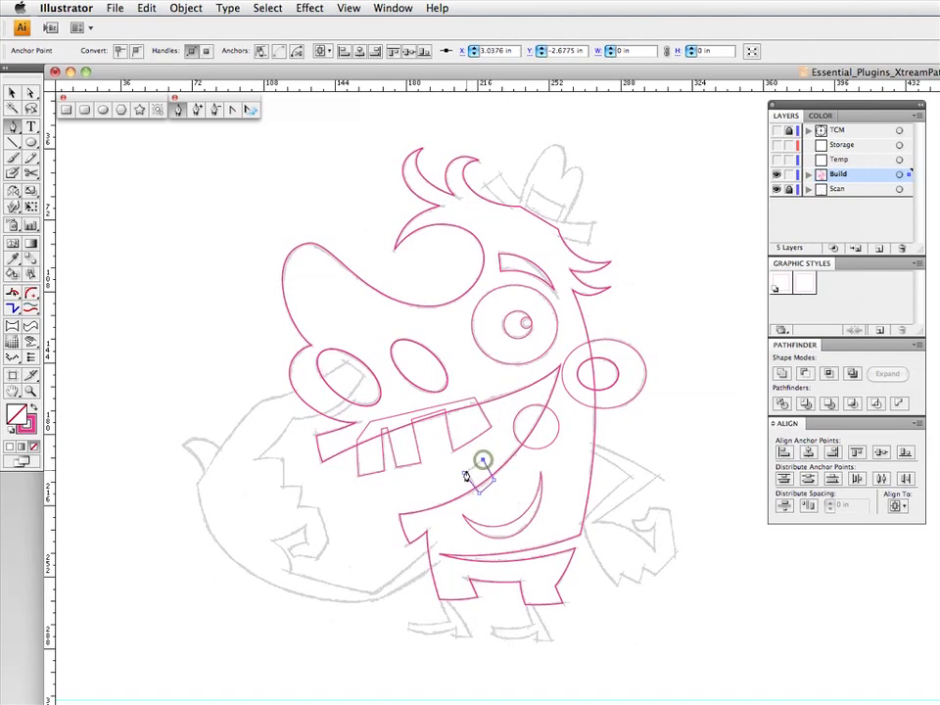
left_click(464, 475)
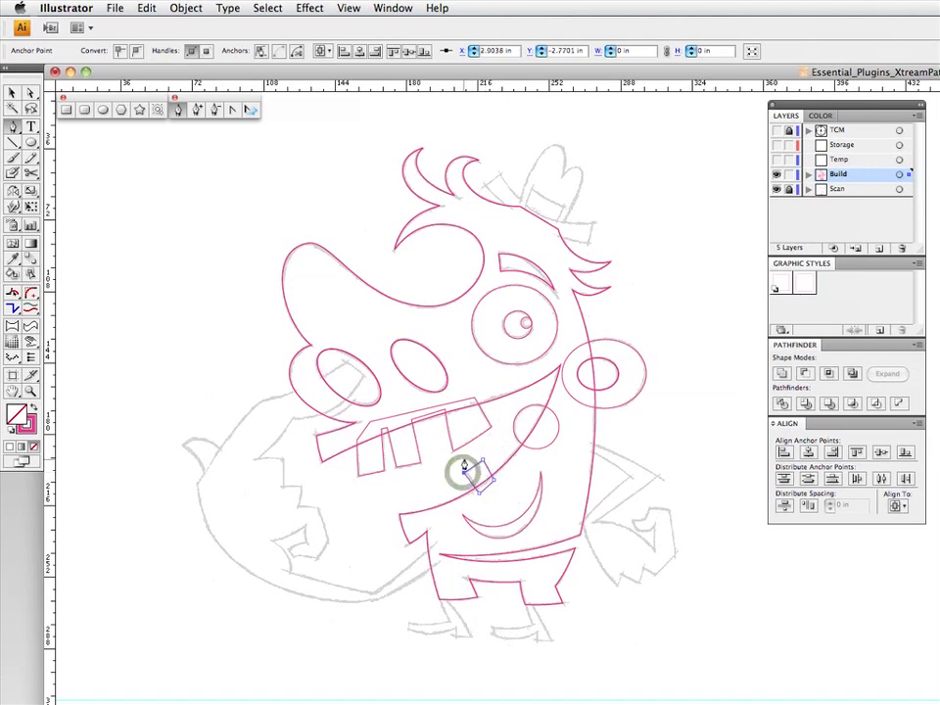
- Curve the lower tooth's edges slightly with Segment Direct Edit to follow the sketch, and deselect it
left_click(14, 293)
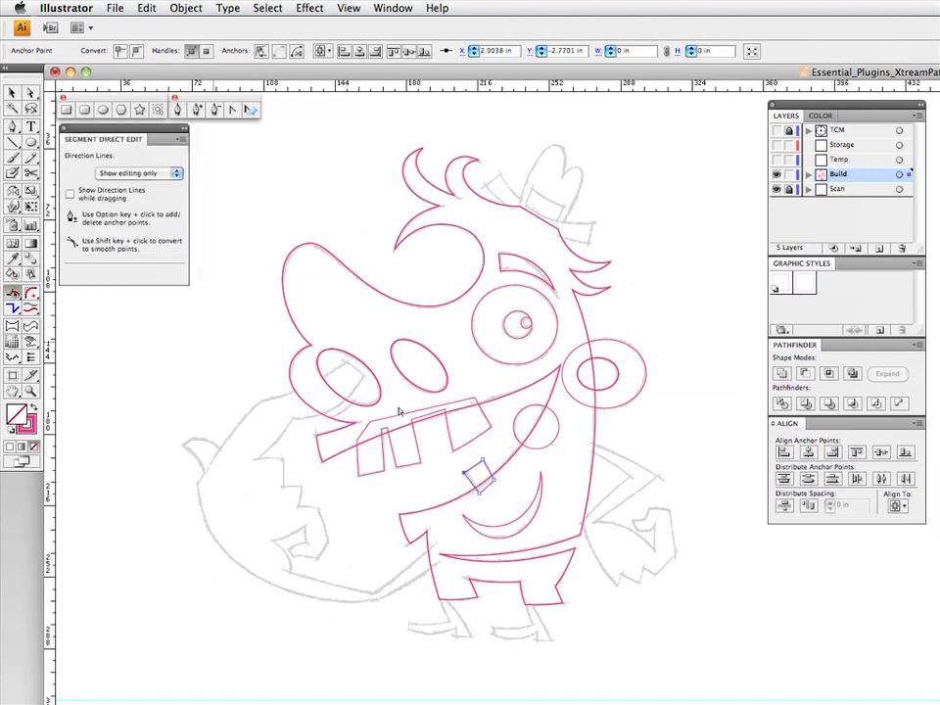
left_click(476, 468)
left_click(485, 473)
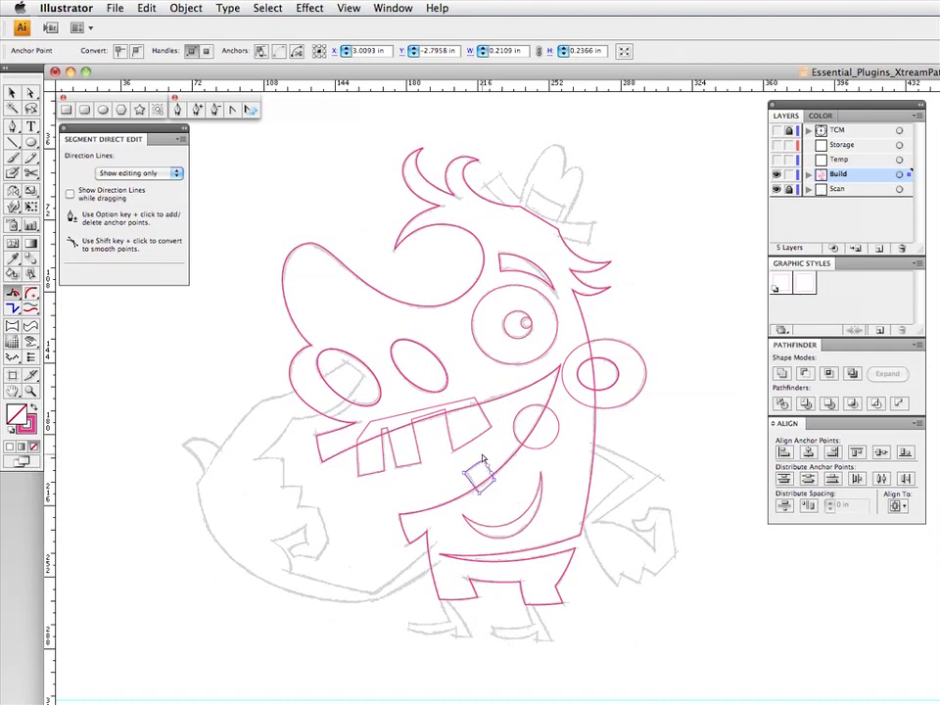
key("v")
left_click(424, 477)
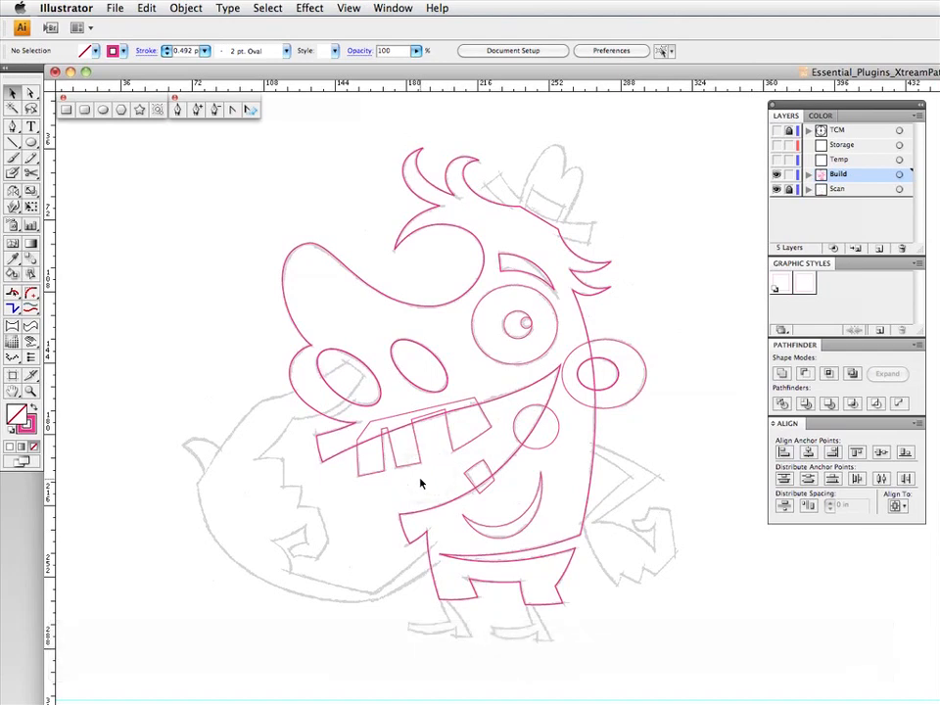
- Draw an ellipse about 0.26 by 0.52 in on the hat's taller bump, tilt it clockwise and lengthen it to fit the sketch
left_click(31, 142)
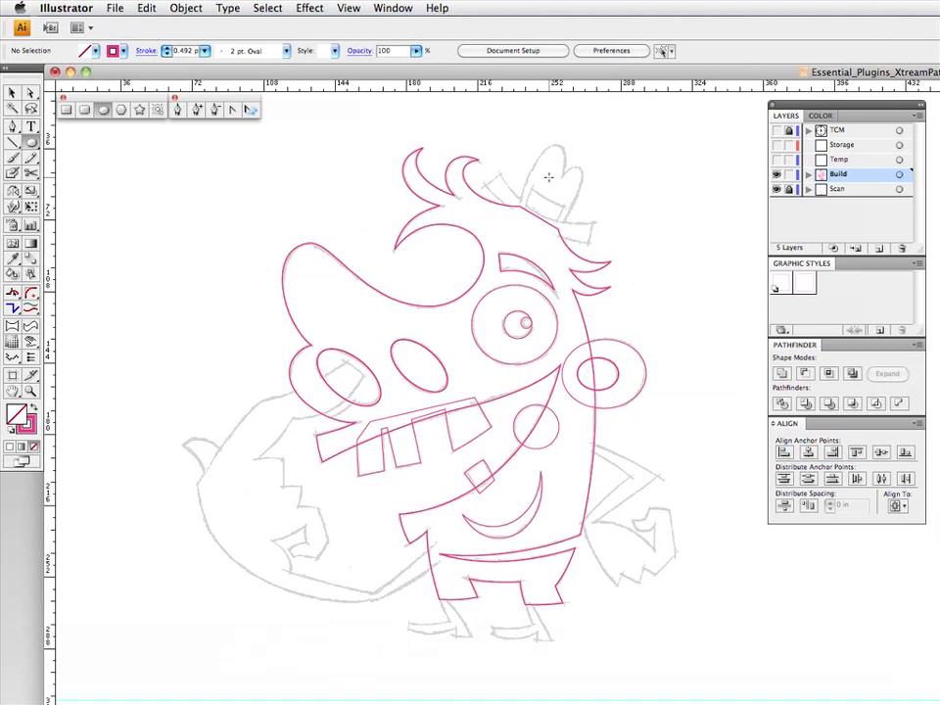
left_click_drag(545, 178, 565, 215)
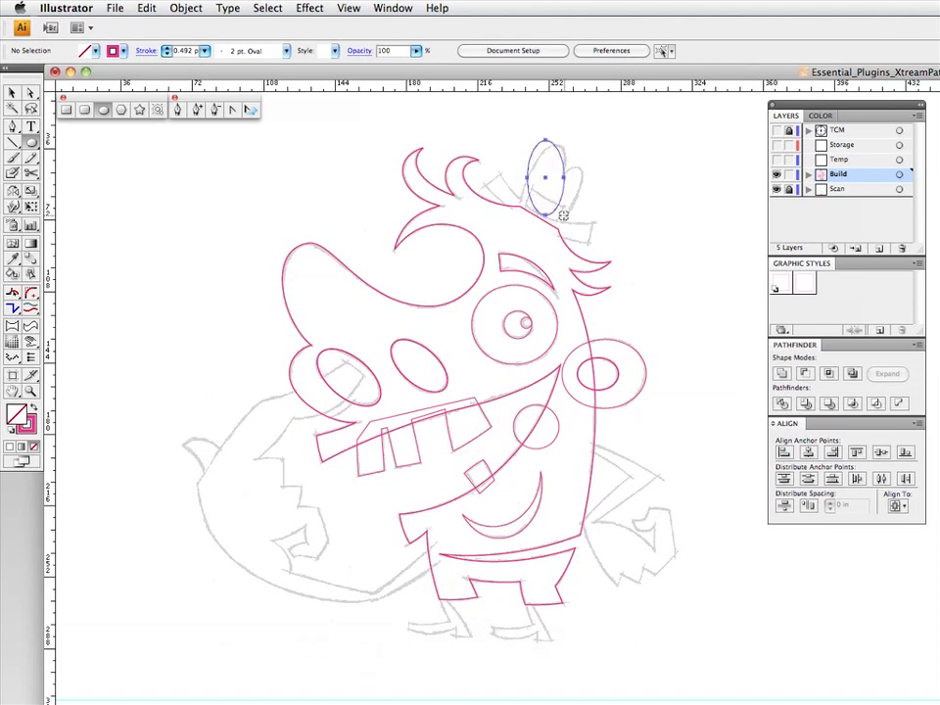
key("v")
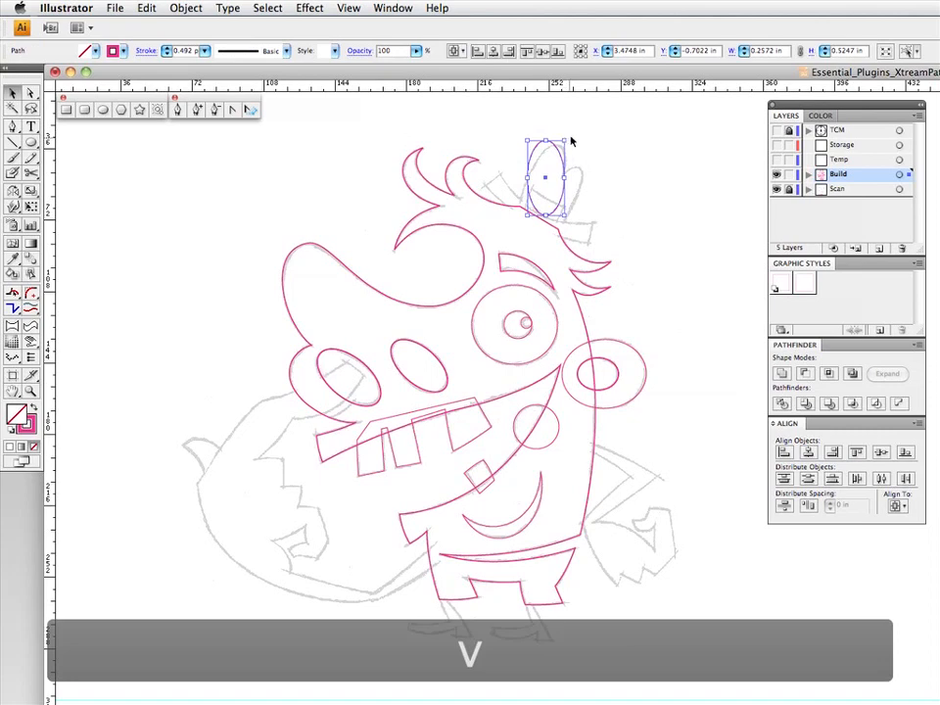
mouse_move(567, 140)
left_mouse_down()
mouse_move(583, 147)
mouse_move(576, 150)
left_mouse_up()
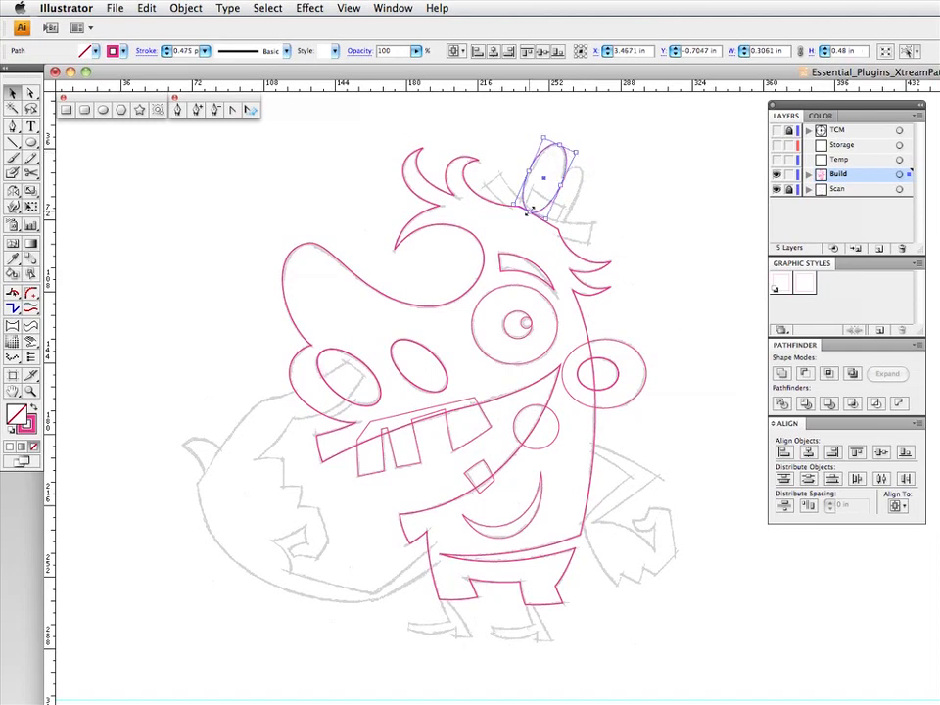
left_click_drag(528, 210, 537, 164)
- Make a smaller copy of the hat ellipse, place it on the shorter bump, and rotate it slightly clockwise
key("F3")
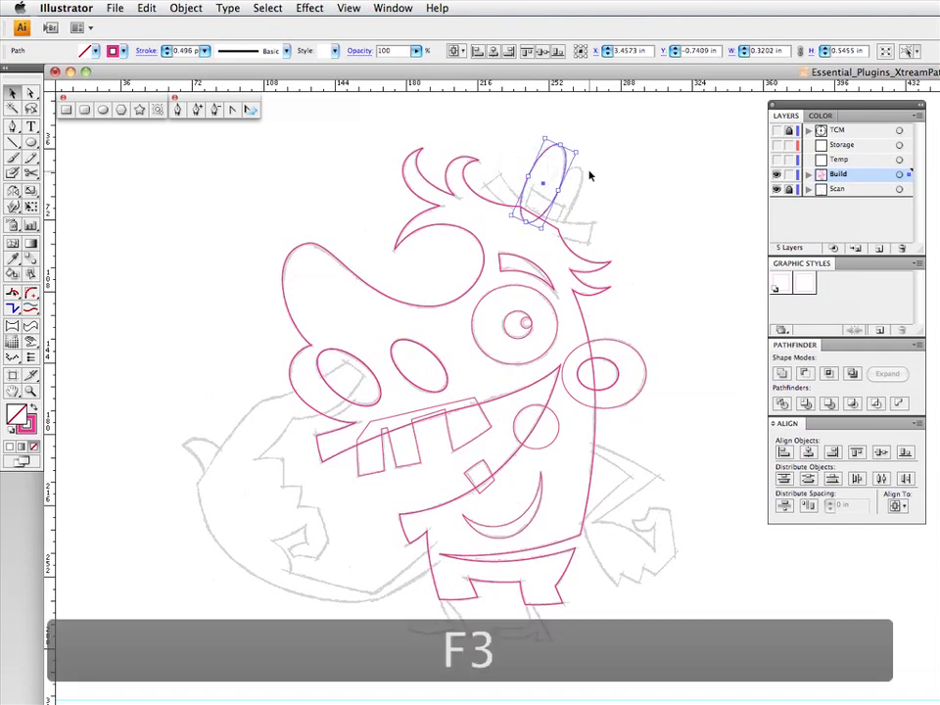
left_click_drag(573, 152, 579, 176)
left_click(571, 158)
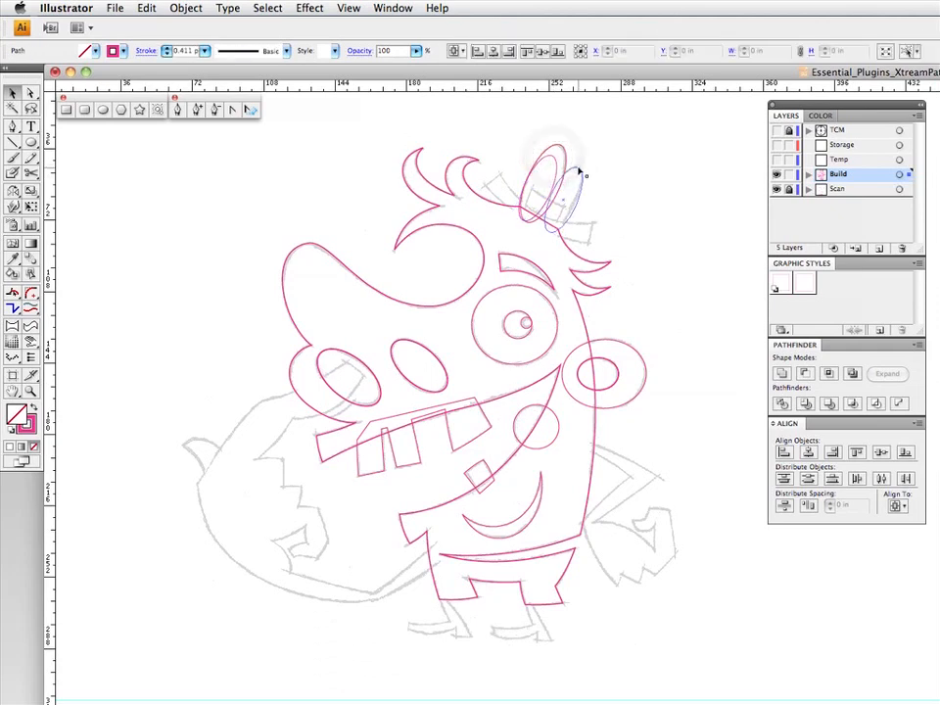
left_click_drag(14, 194, 41, 194)
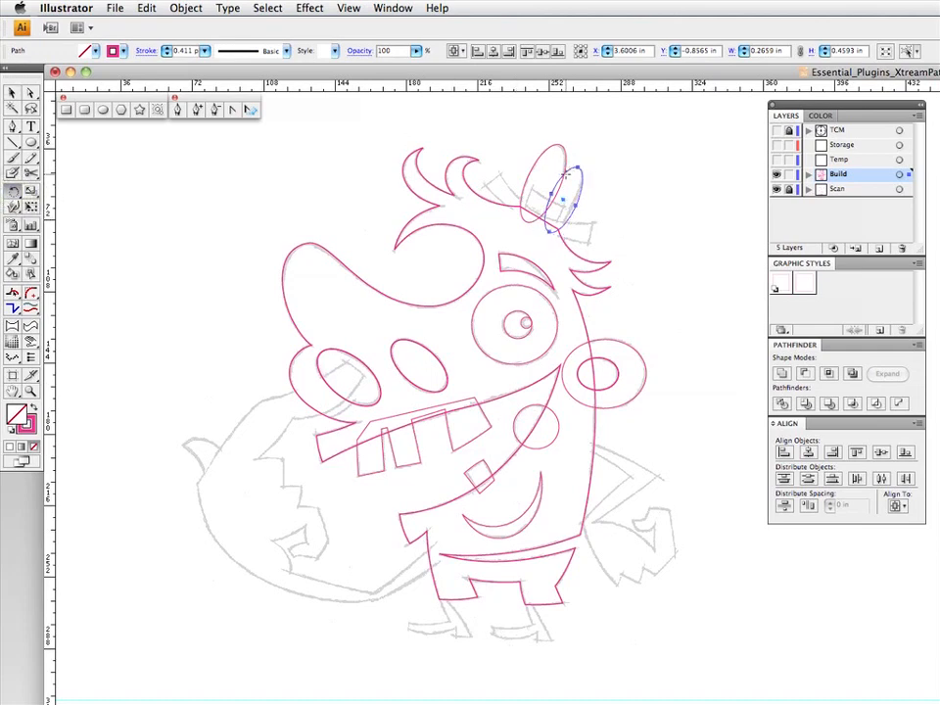
left_click_drag(646, 176, 645, 178)
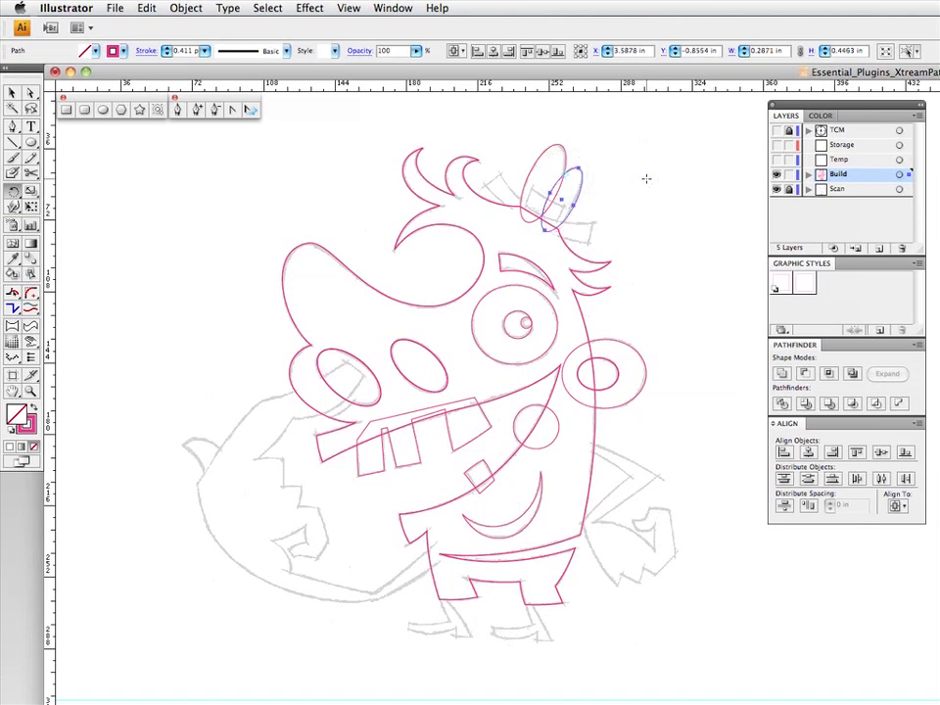
- Fine-tune the smaller hat ellipse's size to match the shorter bump, and deselect it
left_click(29, 143)
left_click(608, 149, "super")
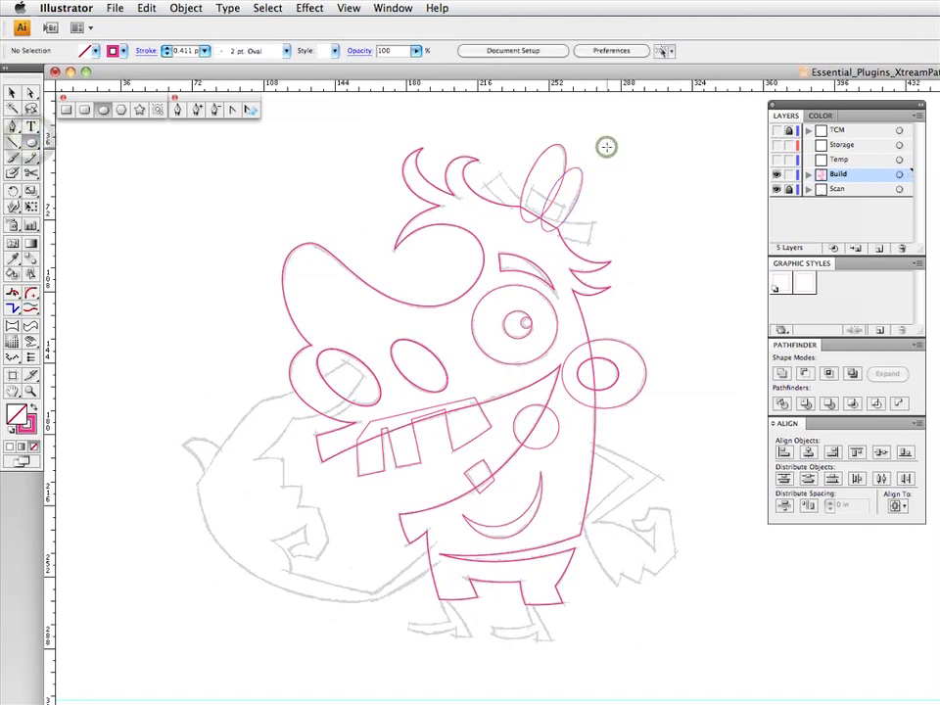
left_click(579, 197, "super")
mouse_move(578, 199)
left_mouse_down()
mouse_move(580, 189)
mouse_move(577, 208)
left_mouse_up()
left_click(610, 195, "super")
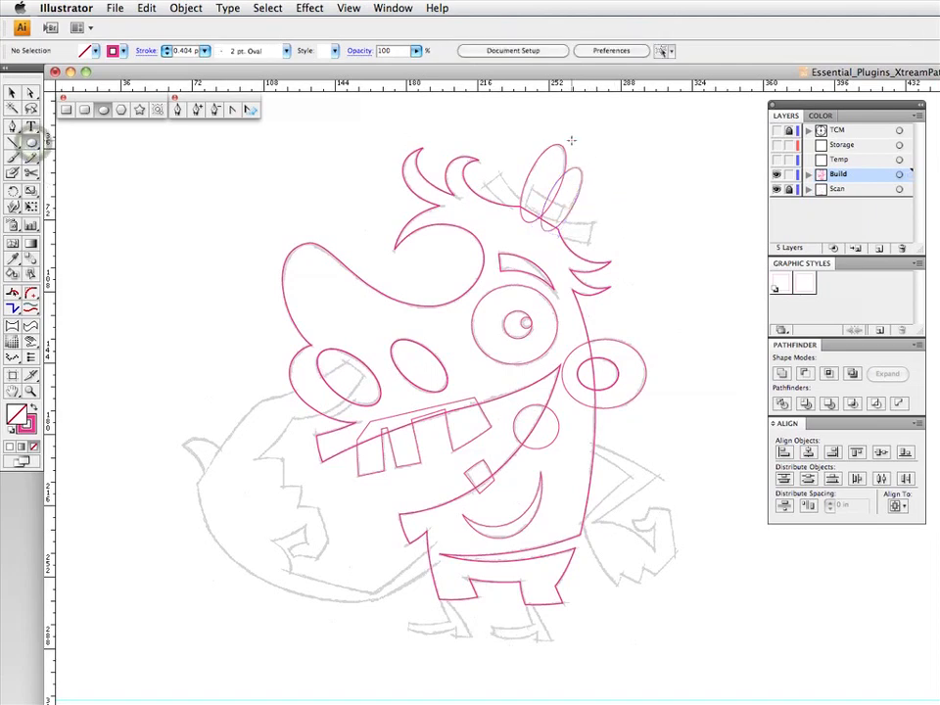
- Draw a large ellipse about 2.06 by 1.85 in and position its lower arc along the hat brim's bottom edge
left_click_drag(569, 142, 716, 275)
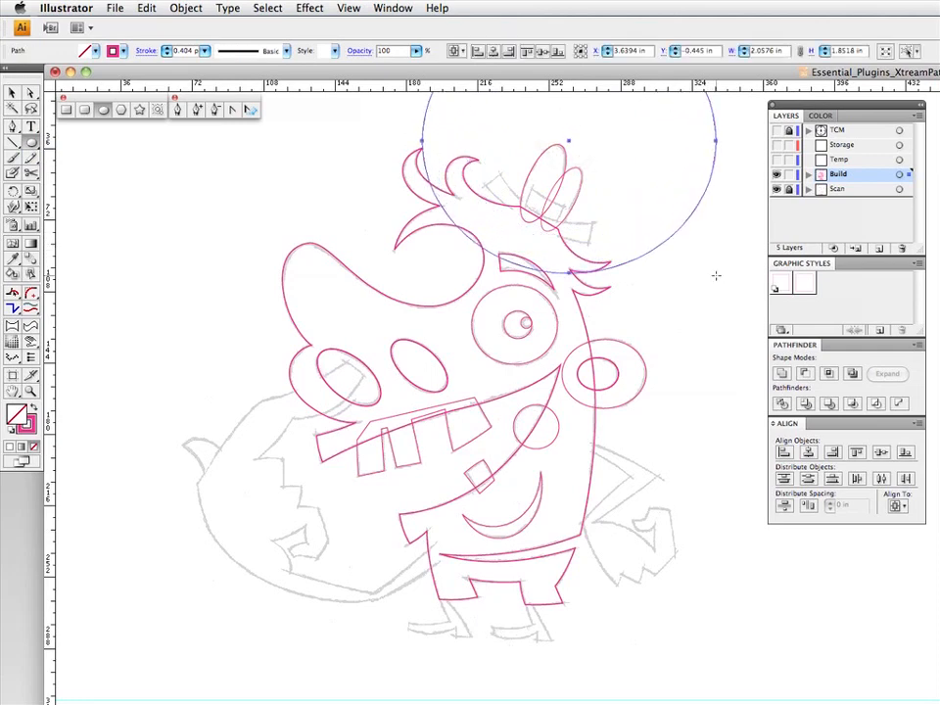
key("v")
left_click_drag(641, 260, 681, 230)
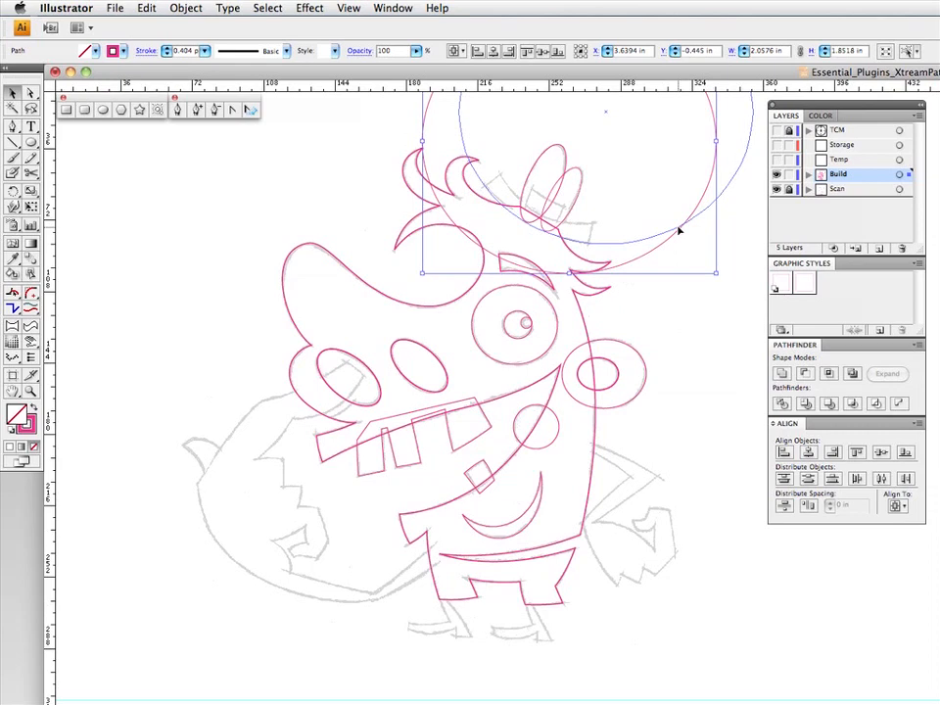
left_click_drag(679, 230, 678, 231)
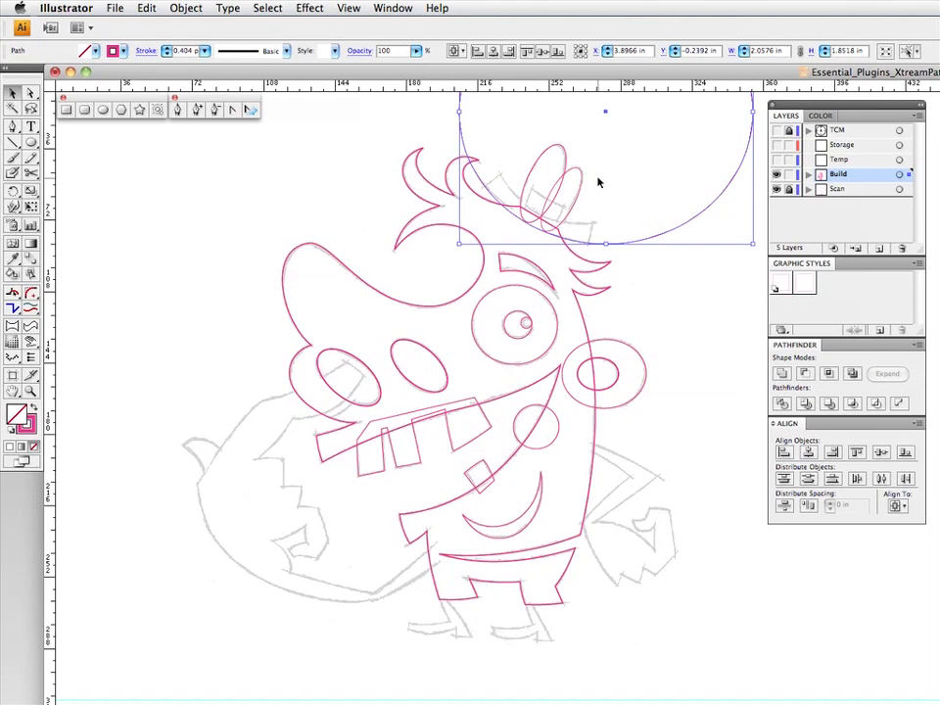
- Duplicate the large brim ellipse and shrink the copy to about 1.31 by 1.41 in, following the hat brim's upper edge
key("F3")
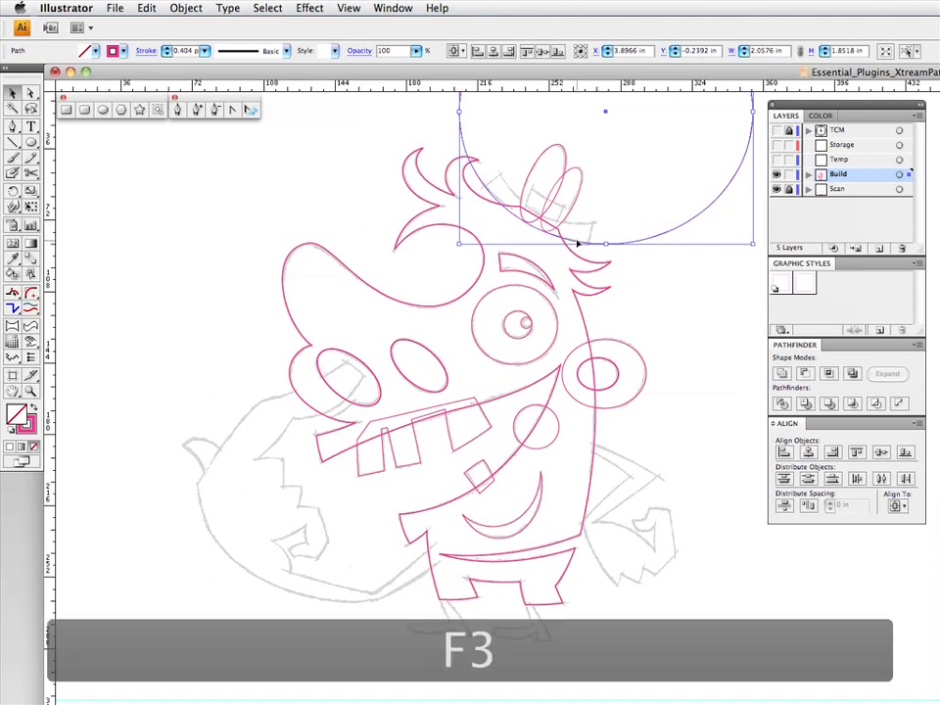
mouse_move(608, 244)
left_mouse_down()
mouse_move(592, 233)
mouse_move(619, 230)
mouse_move(613, 218)
mouse_move(571, 219)
mouse_move(621, 226)
left_mouse_up()
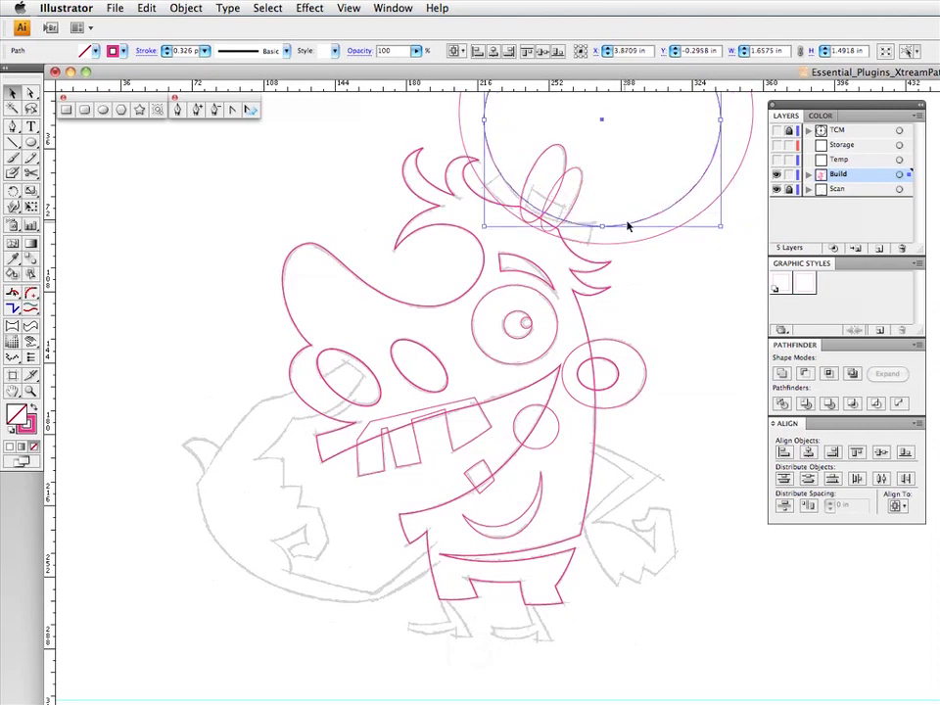
left_click_drag(720, 227, 710, 216)
left_click_drag(627, 216, 627, 223)
left_click(636, 205)
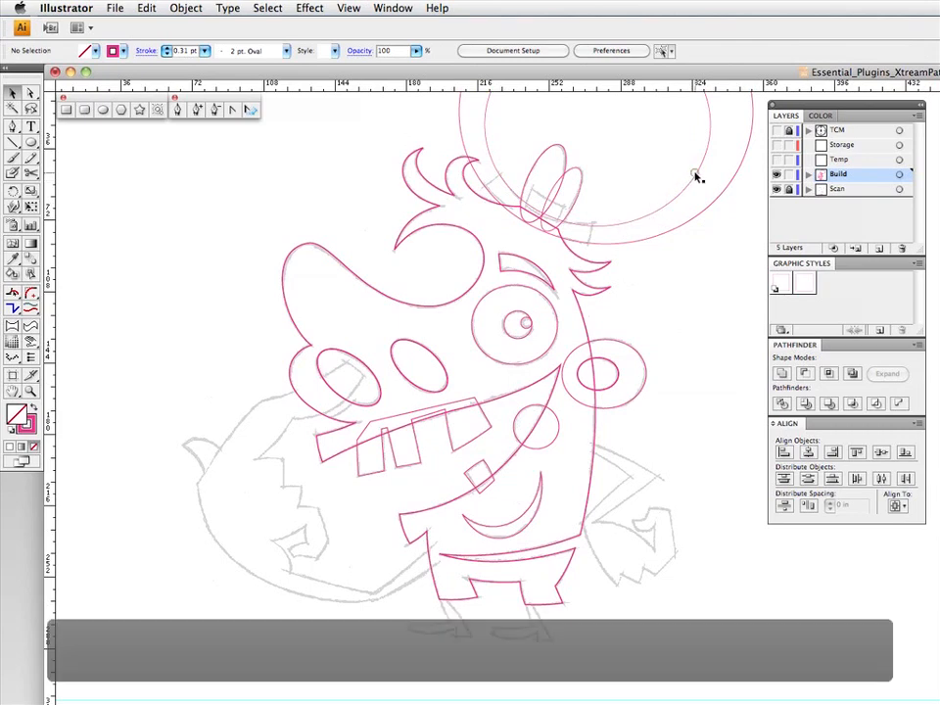
left_click(695, 175)
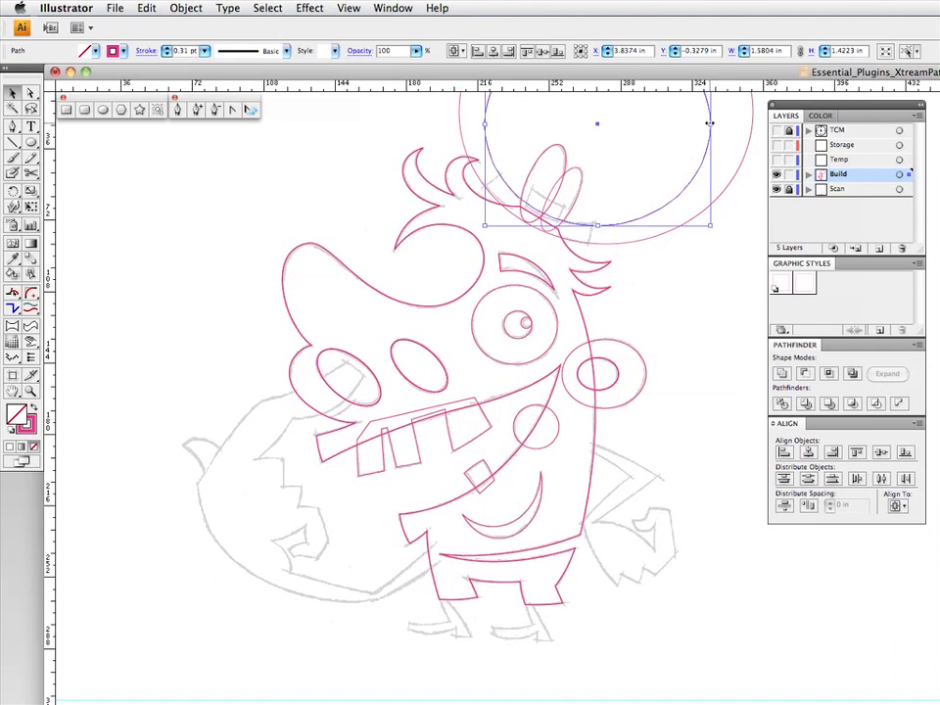
left_click_drag(710, 123, 673, 224)
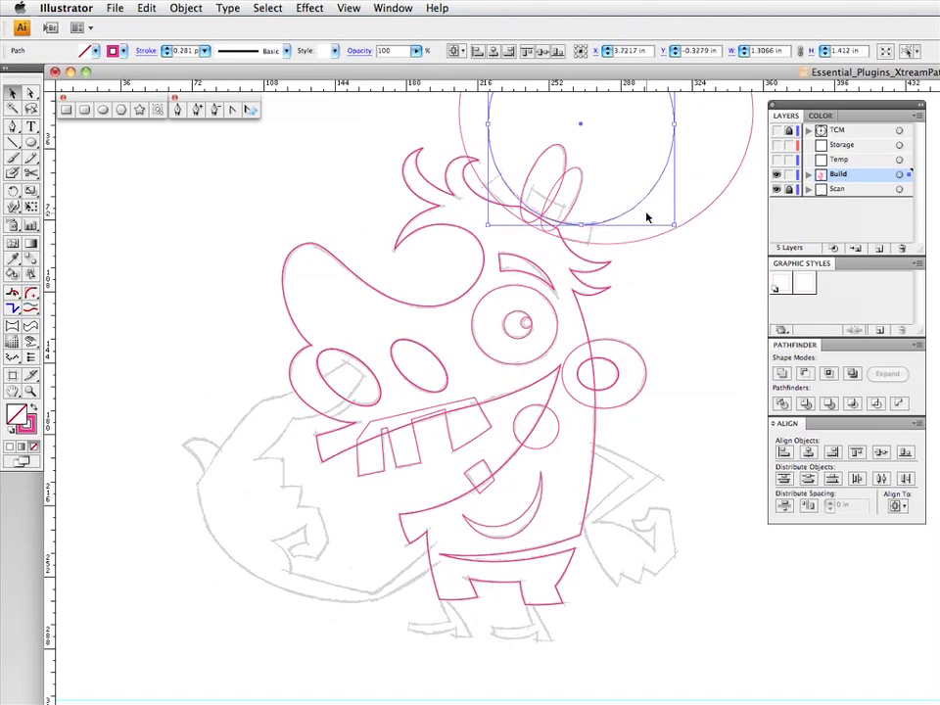
left_click(647, 218)
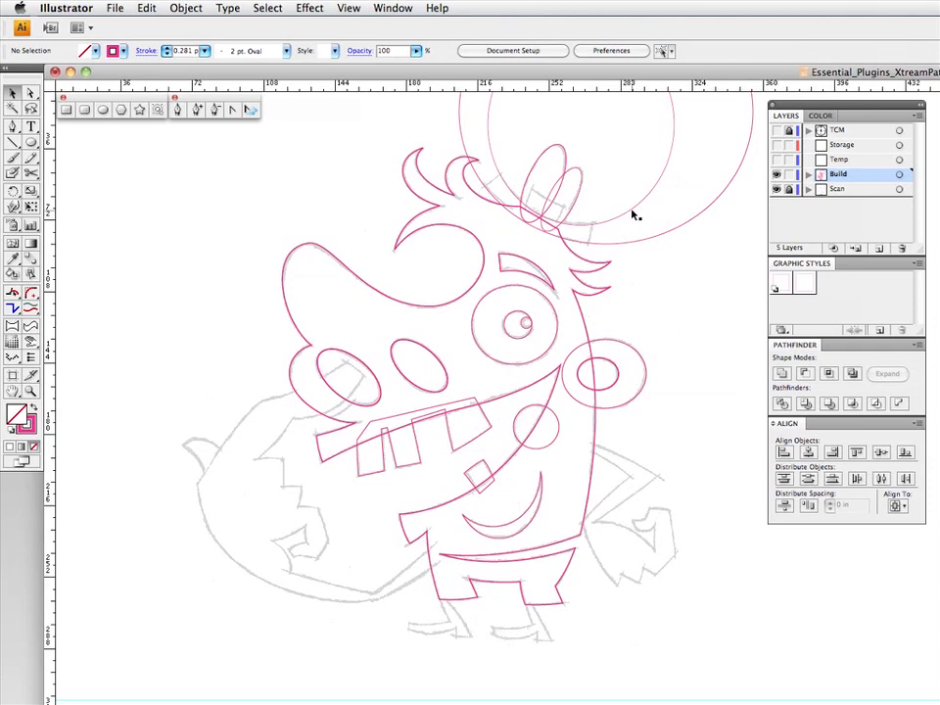
- Duplicate the inner brim ellipse and move the copy slightly up and to the right to follow the hat band's upper edge
left_click(631, 210)
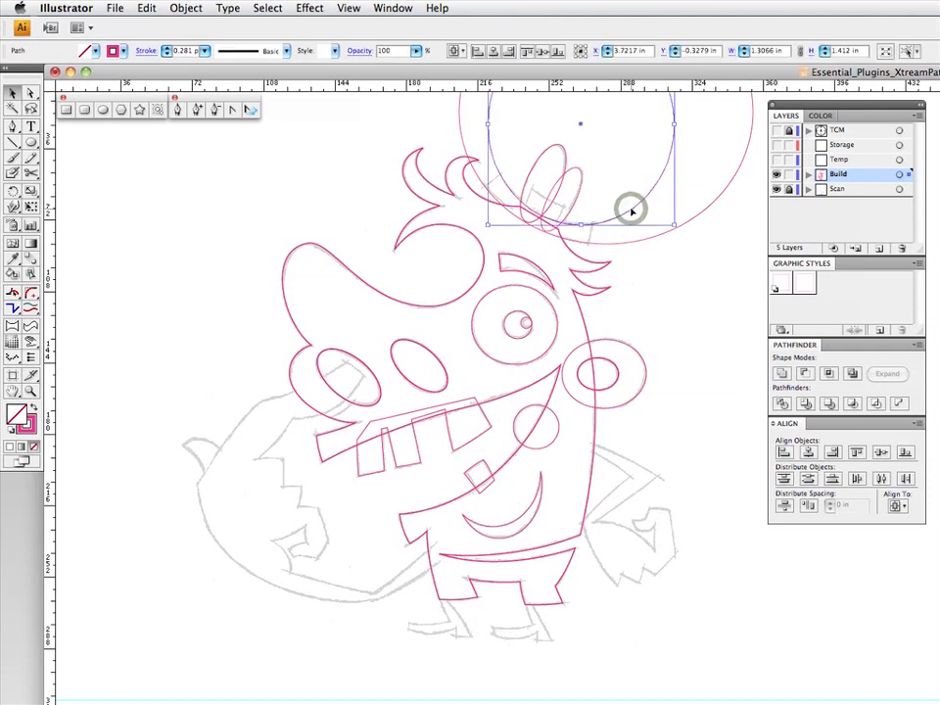
key("F3")
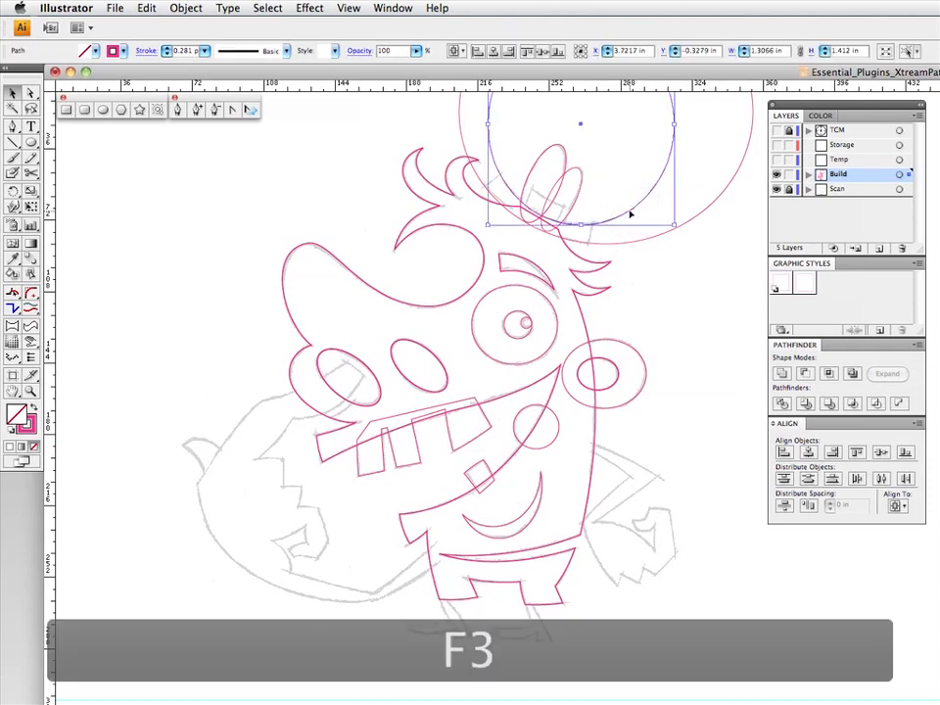
left_click_drag(631, 211, 639, 199)
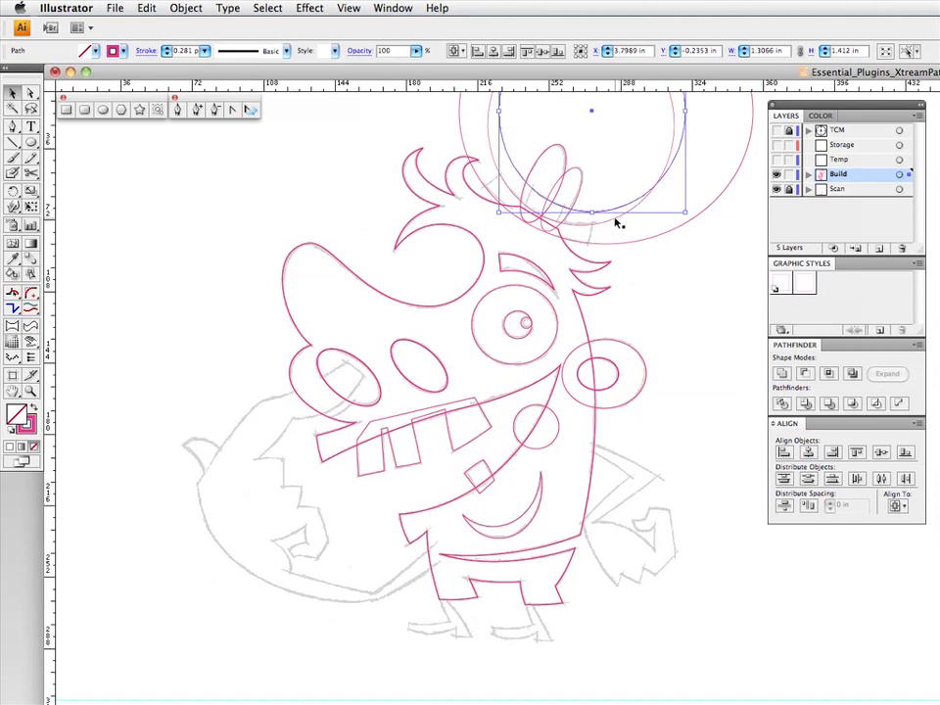
- Duplicate the two inner ellipses in place and subtract the offset one from the other to form a crescent for the hat band
left_click_drag(618, 223, 616, 222)
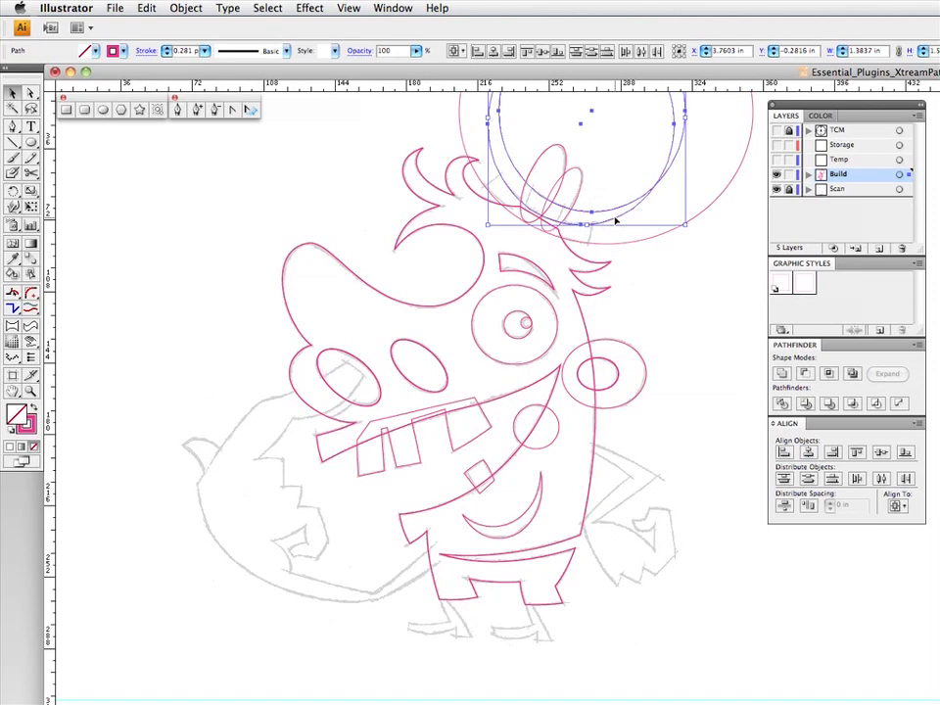
key("F3")
left_click(614, 203)
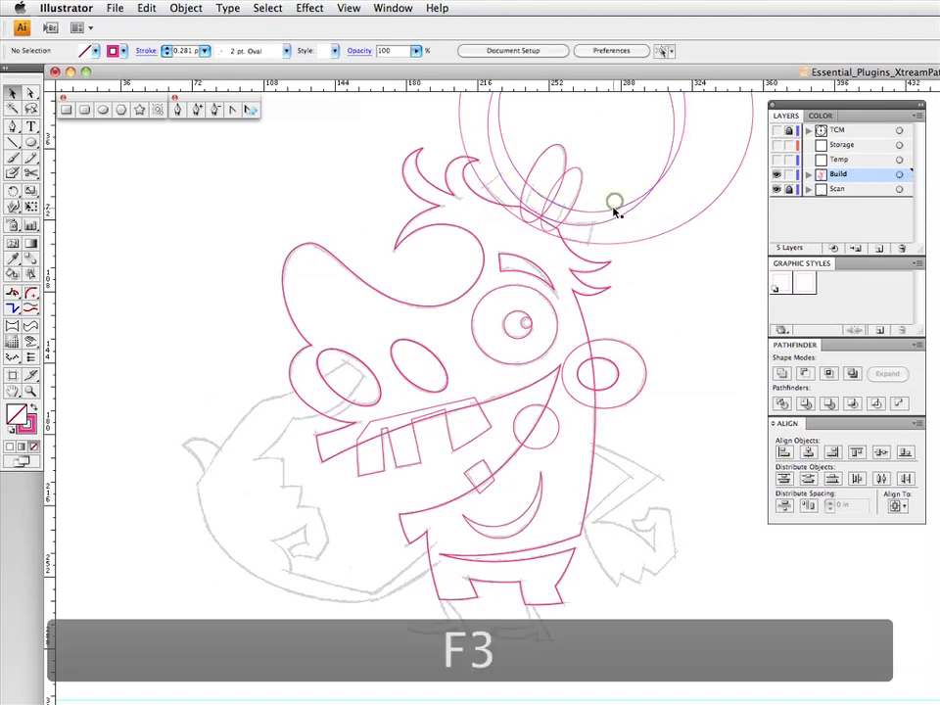
left_click(613, 209)
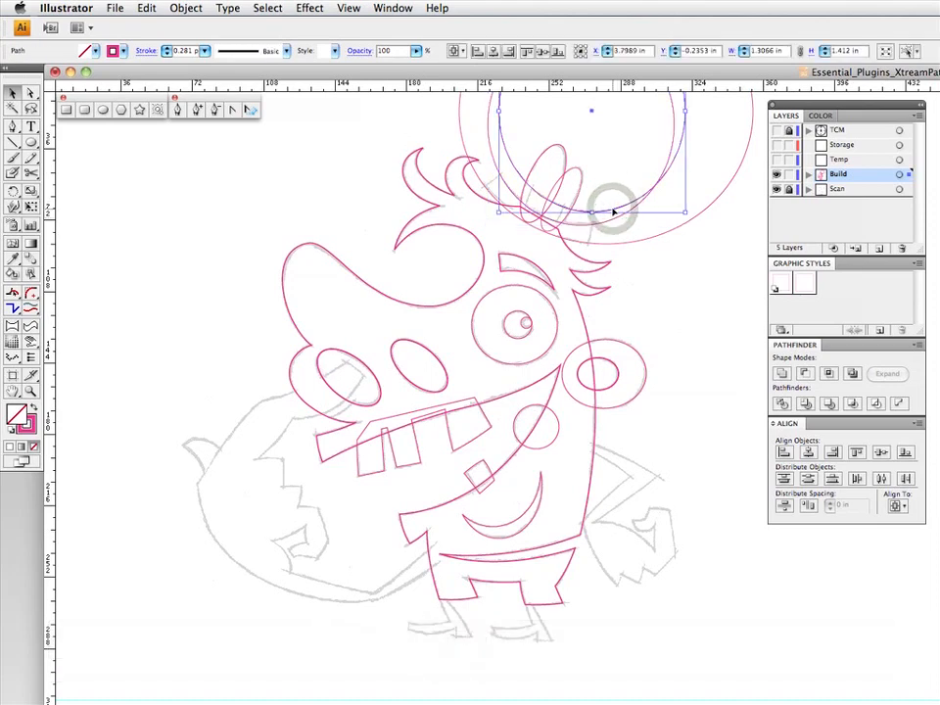
key("F5")
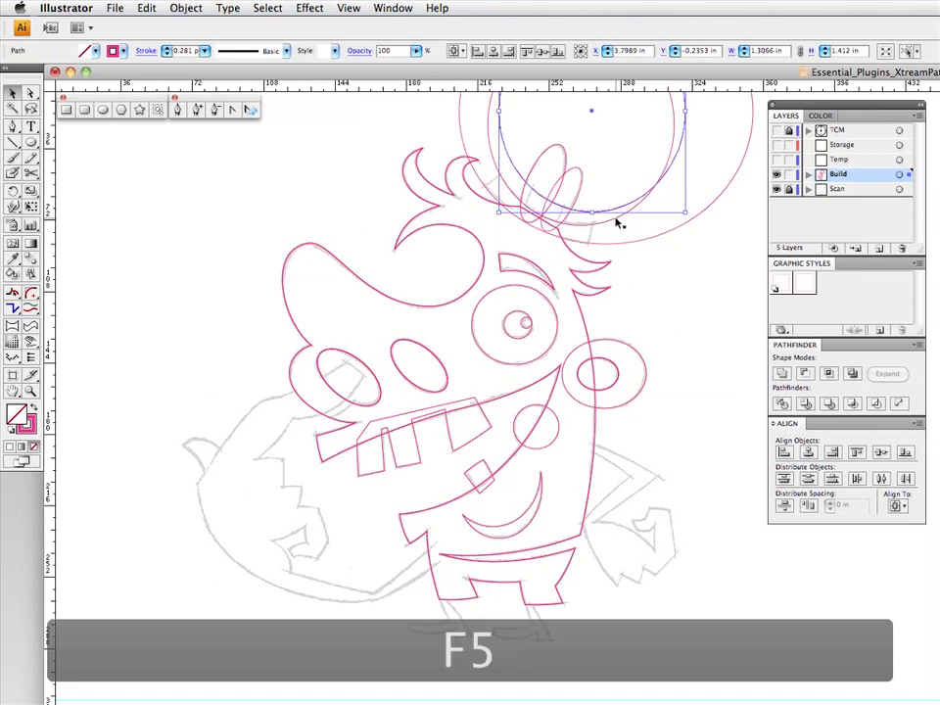
left_click(807, 372)
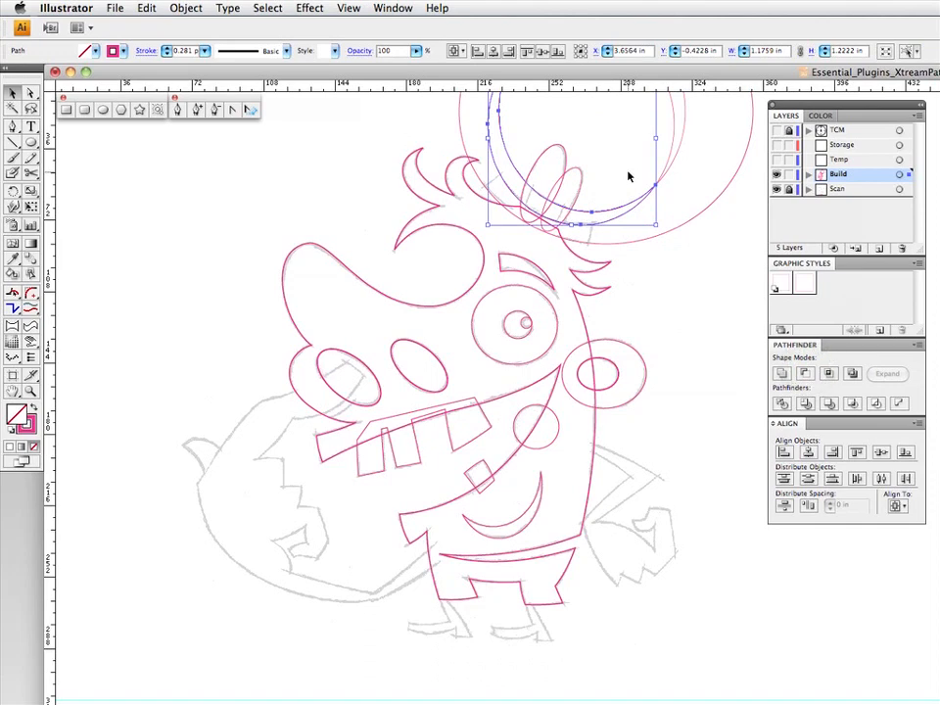
- Subtract the remaining inner brim ellipse from the large outer ellipse to form a ring
left_click_drag(657, 137, 672, 152)
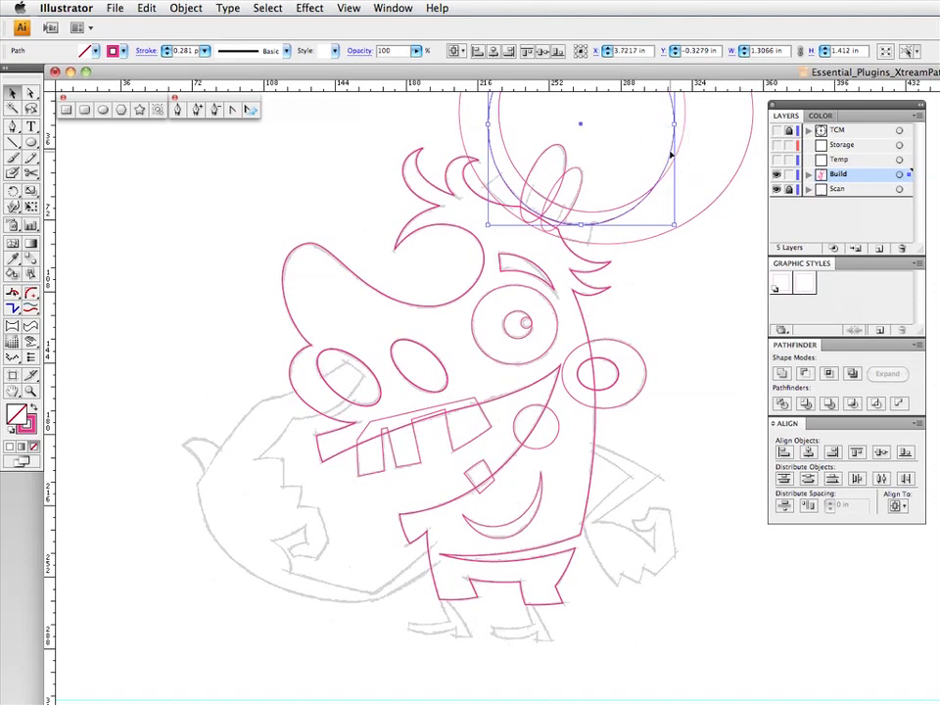
key("F5")
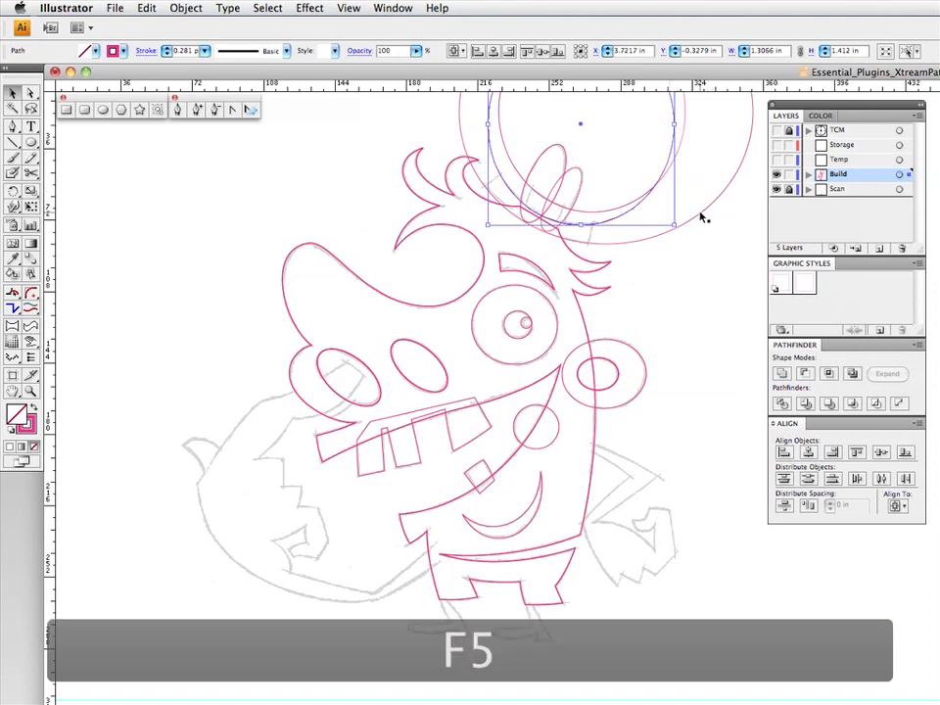
left_click(701, 214, "shift")
left_click(804, 372)
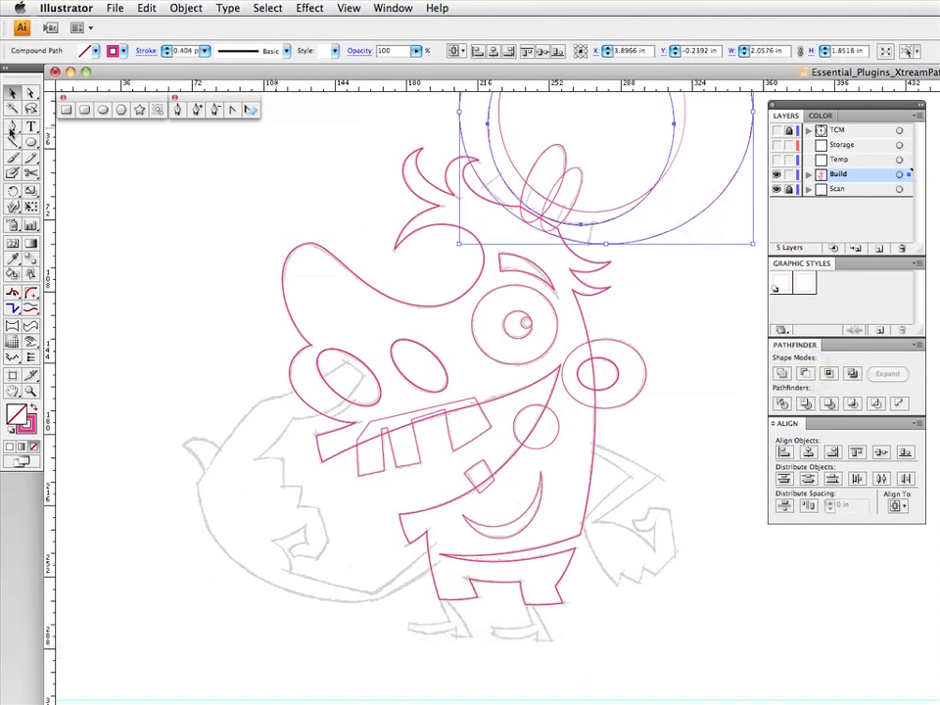
- Draw a closed five-point Pen path around the brim section of the ring, matching the sketched brim's two angled ends
left_click(12, 127)
left_click(478, 189)
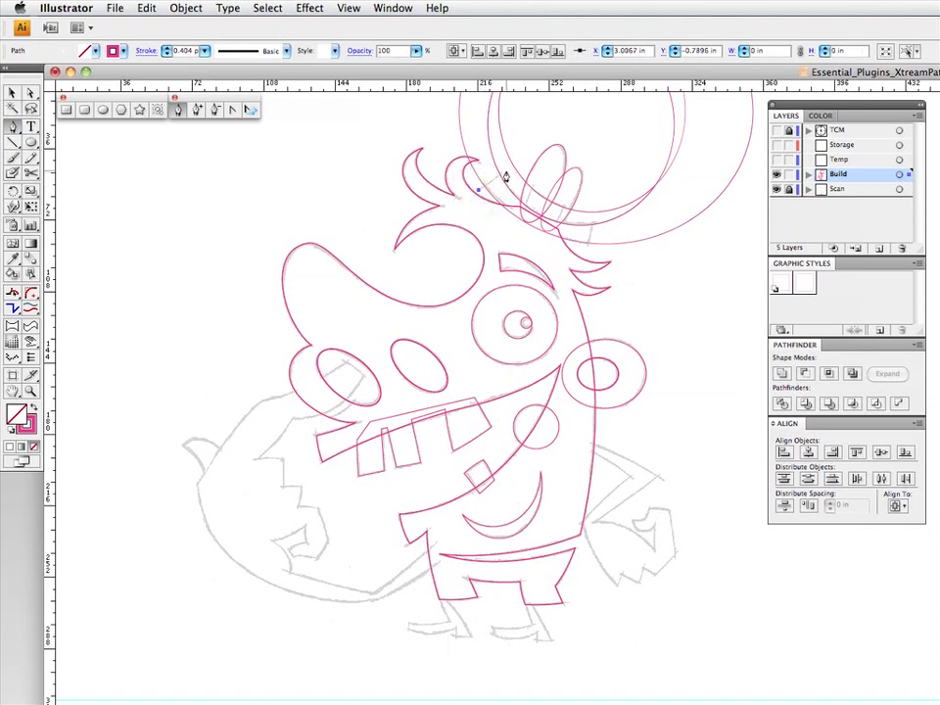
left_click(504, 172)
left_click(594, 215)
left_click(585, 251)
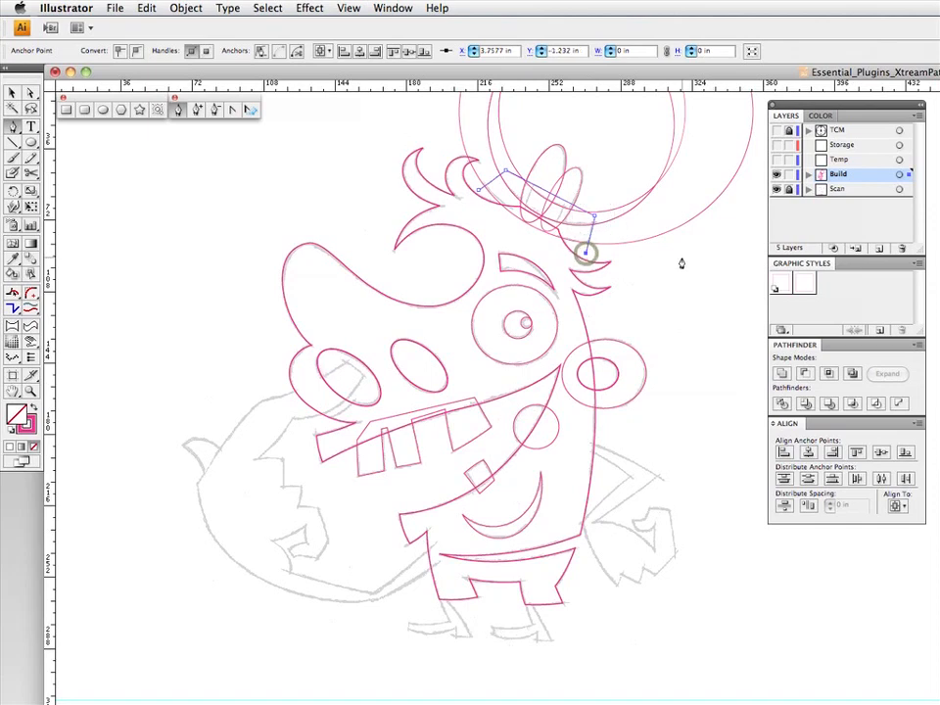
left_click(515, 246)
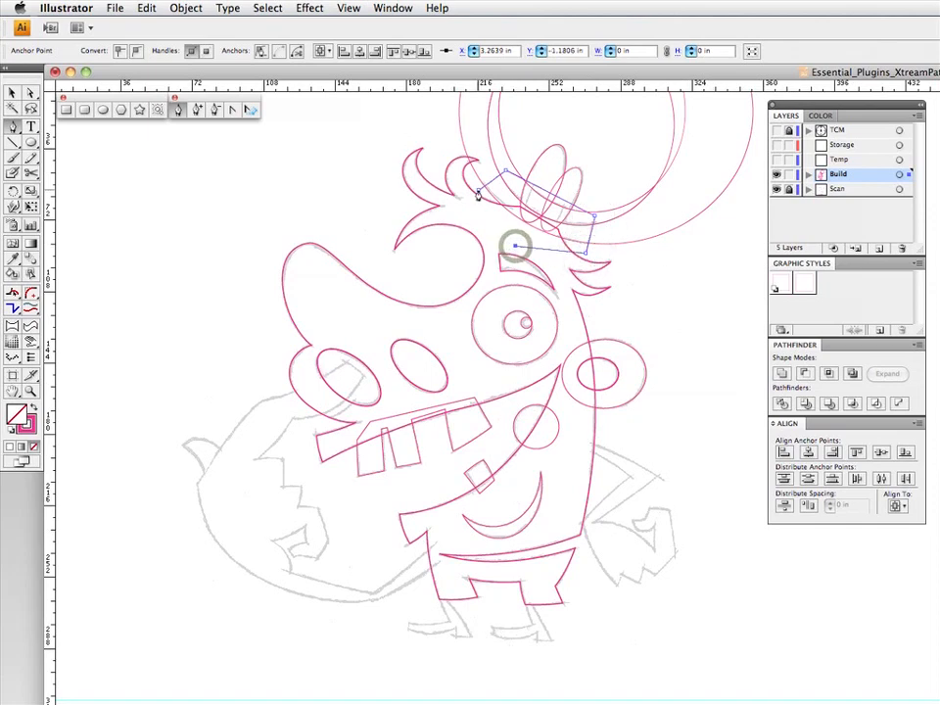
left_click(478, 189)
- Intersect the five-point path with the ring to leave only the curved hat brim, and deselect it
key("v")
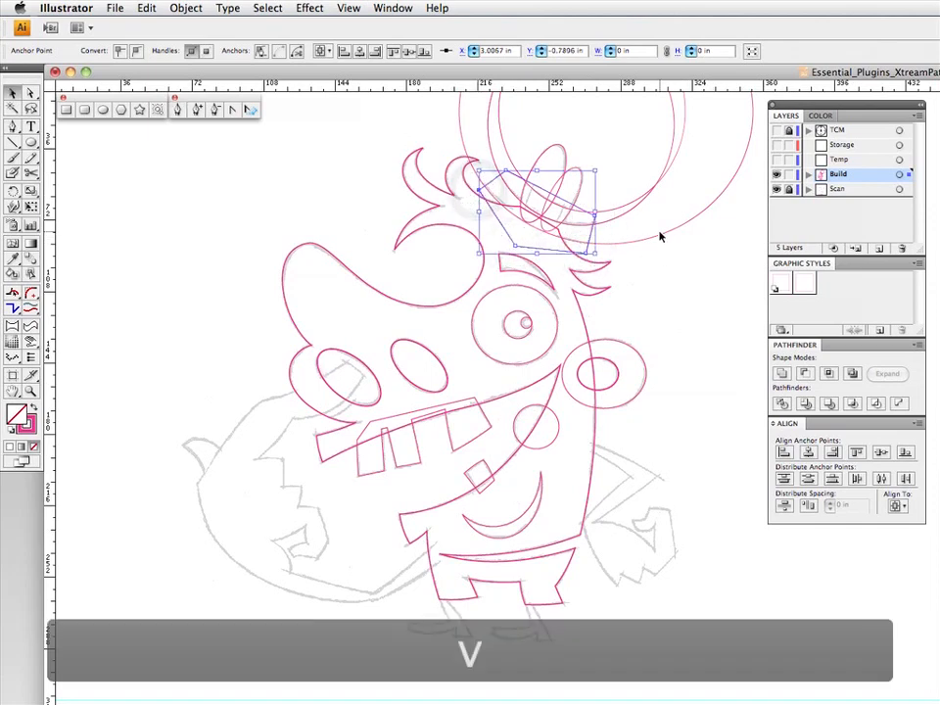
left_click(660, 235)
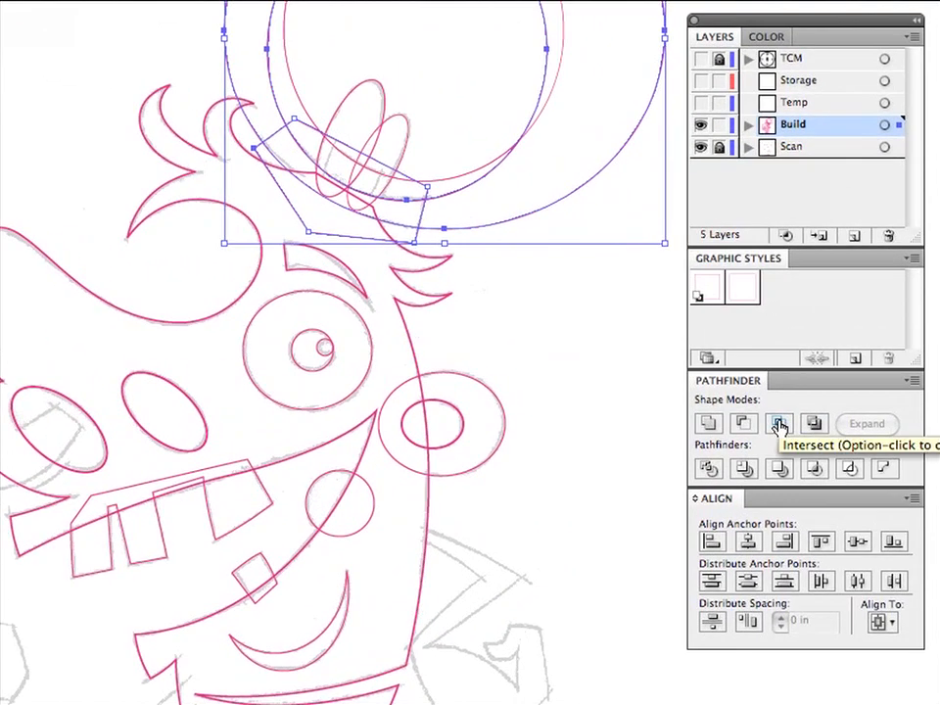
left_click(779, 425)
left_click(541, 256)
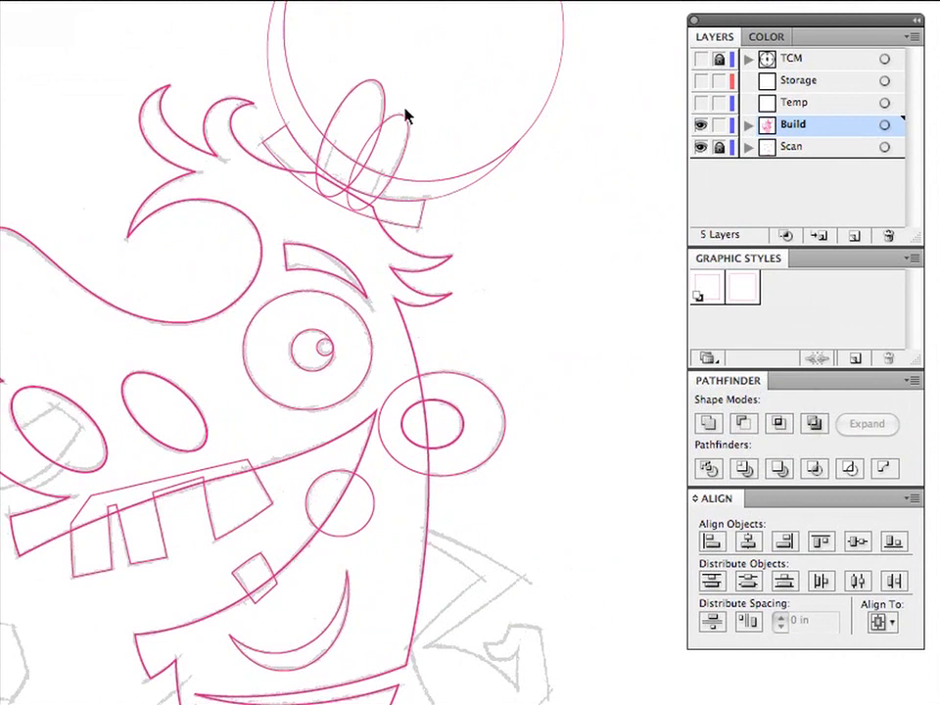
- Unite the two tilted bump ellipses and merge them with the brim into one hat outline
left_click_drag(406, 98, 384, 136)
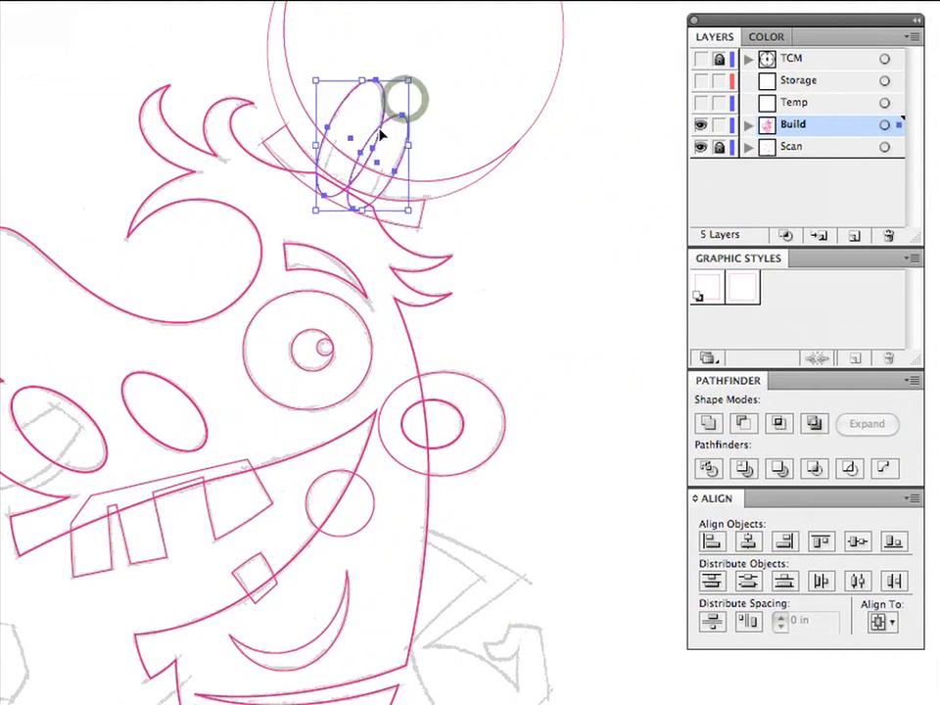
left_click(708, 425)
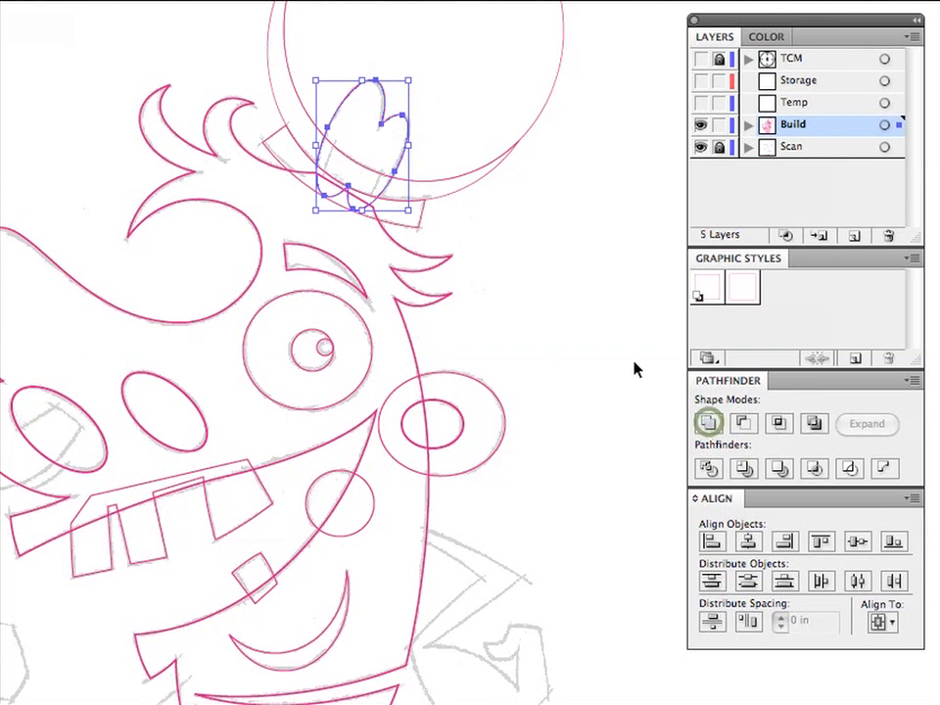
key("a")
key("v")
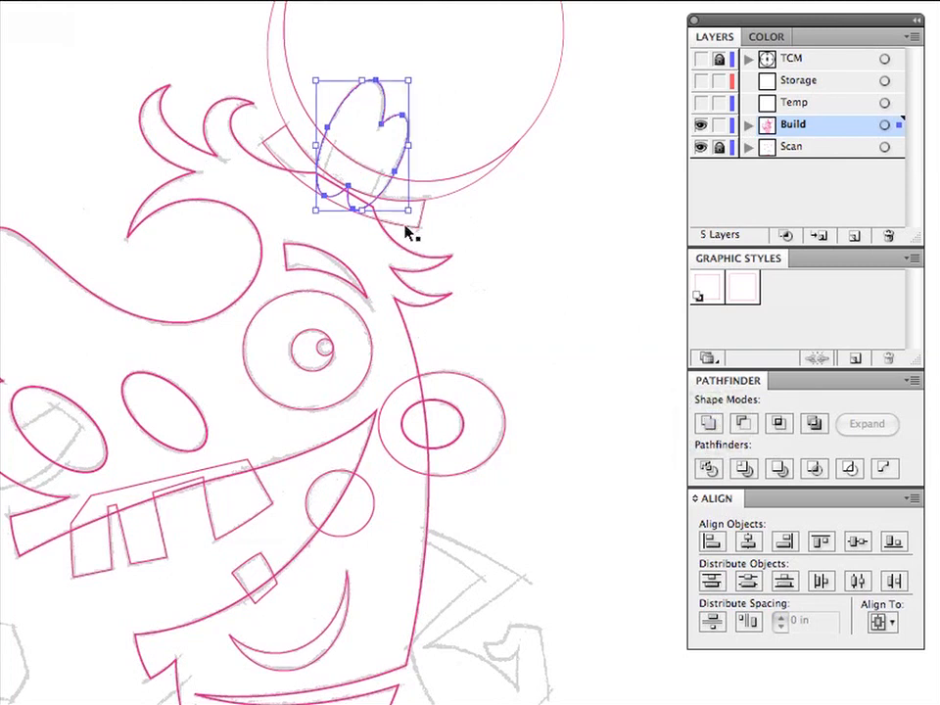
left_click(407, 227, "shift")
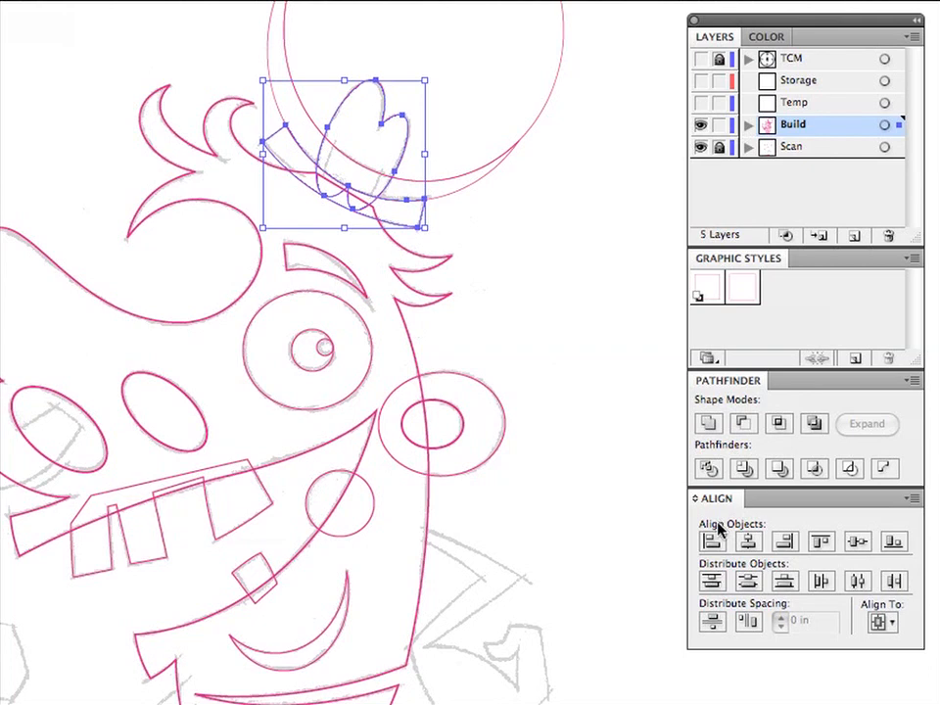
left_click(718, 427)
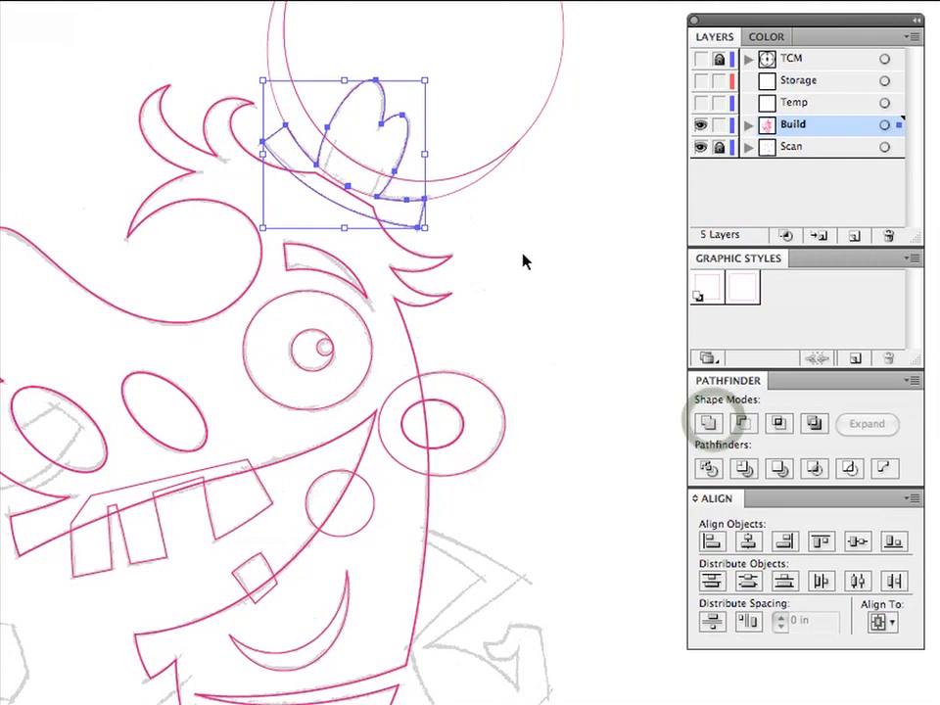
left_click(183, 8)
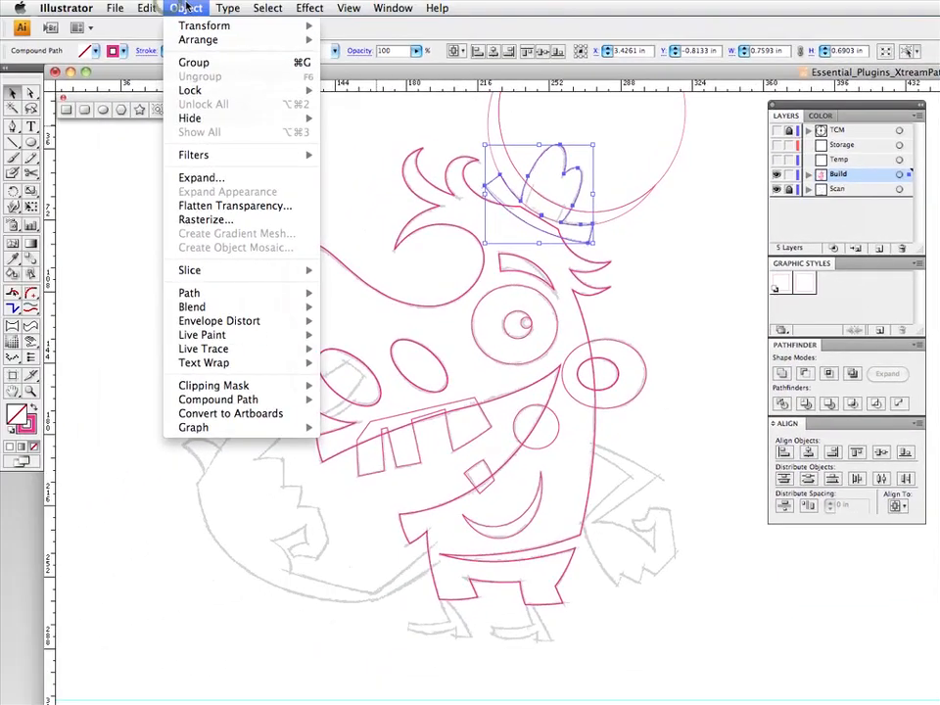
mouse_move(155, 8)
mouse_move(196, 8)
left_click(197, 10)
left_click(635, 231)
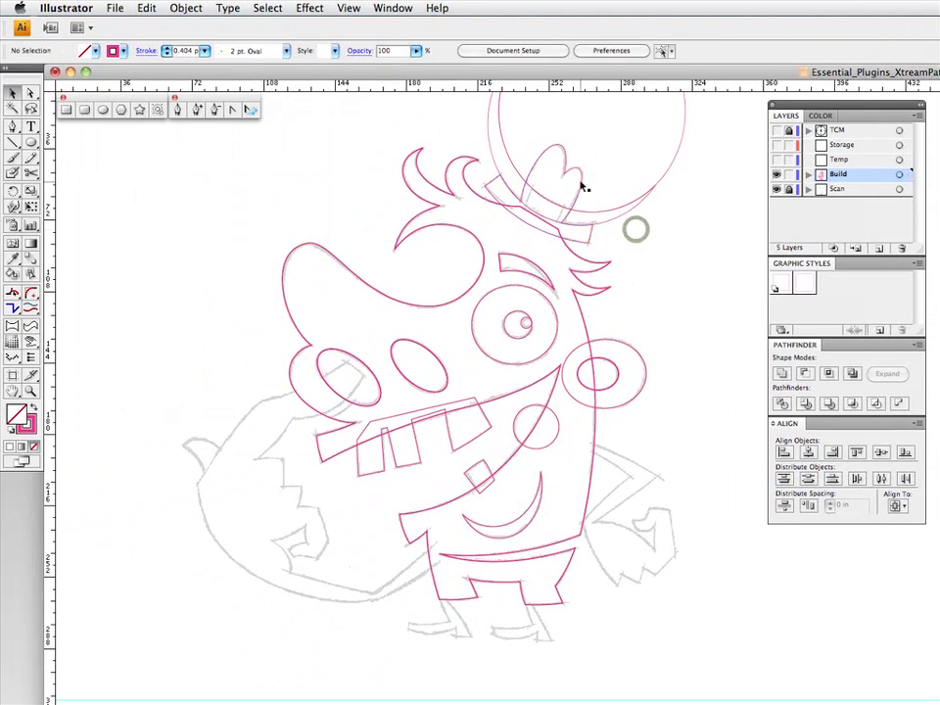
- Release the compound path of the merged hat shape
left_click(582, 185)
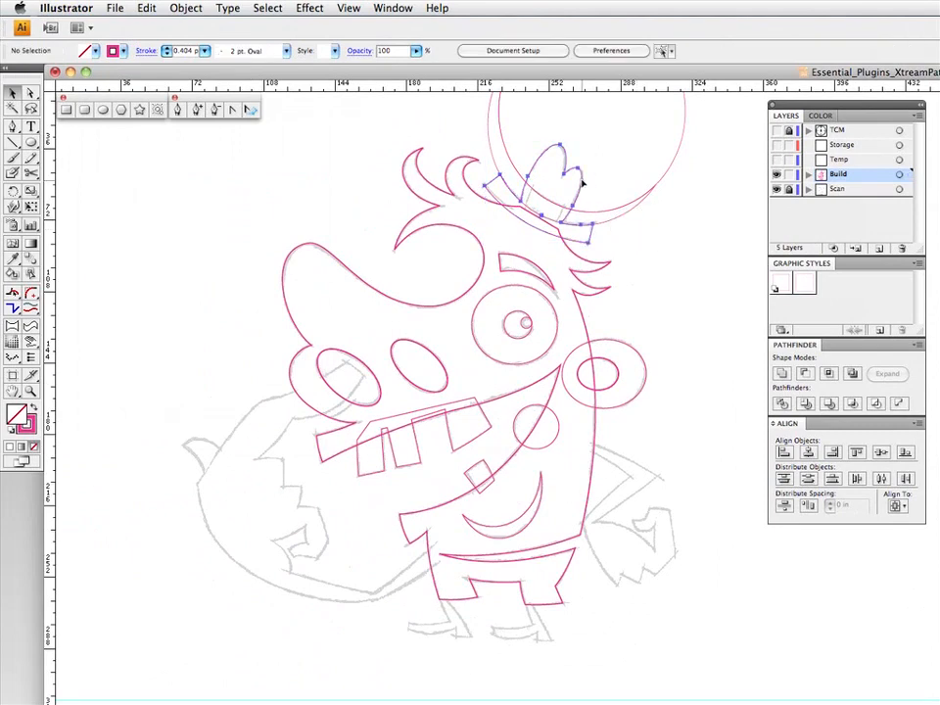
left_click(186, 9)
mouse_move(245, 401)
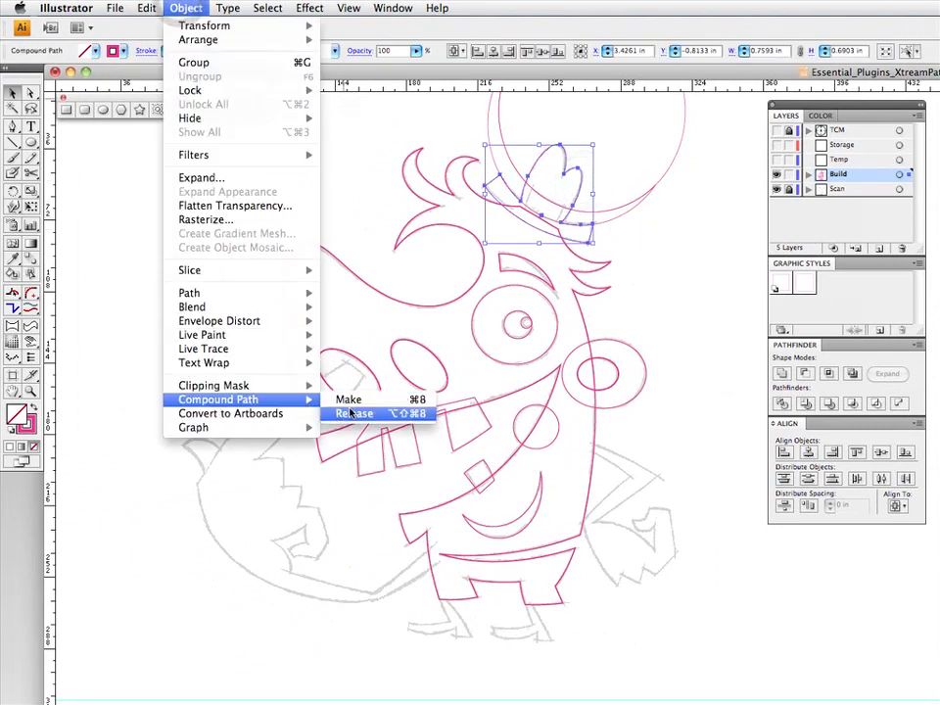
left_click(372, 413)
- Delete the tiny stray path inside the hat and the leftover offset ellipse above it
left_click(571, 169)
left_click(571, 169, "shift")
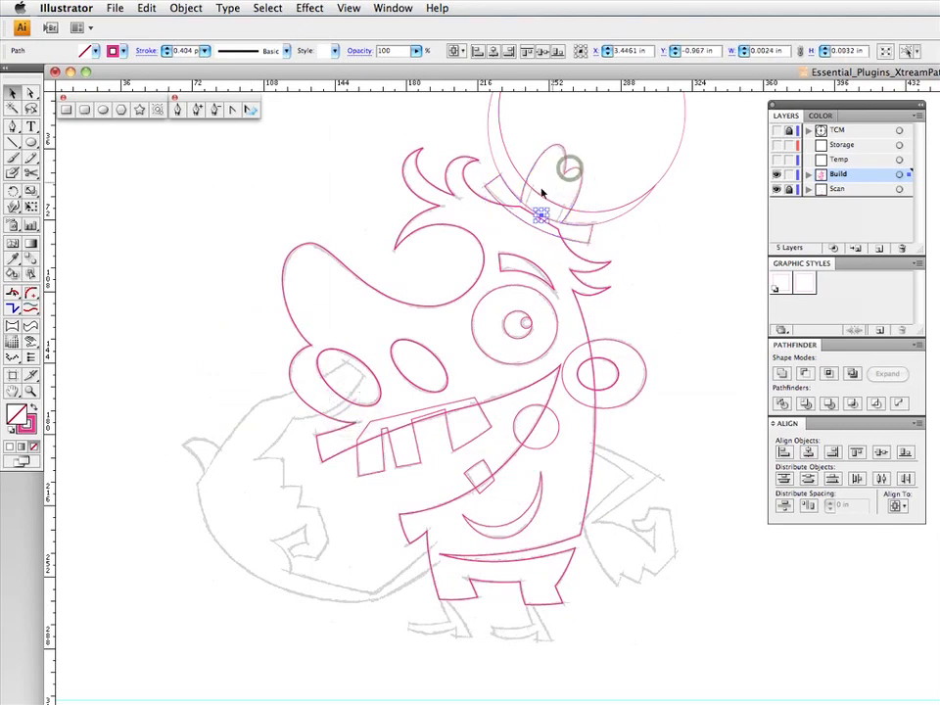
key("Delete")
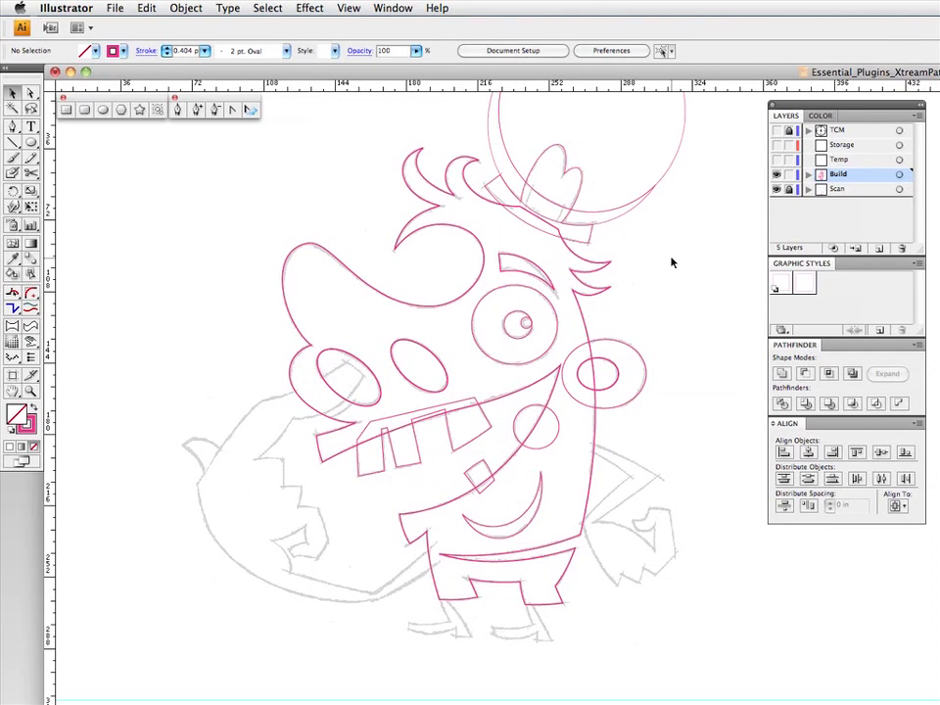
left_click(670, 171)
key("Delete")
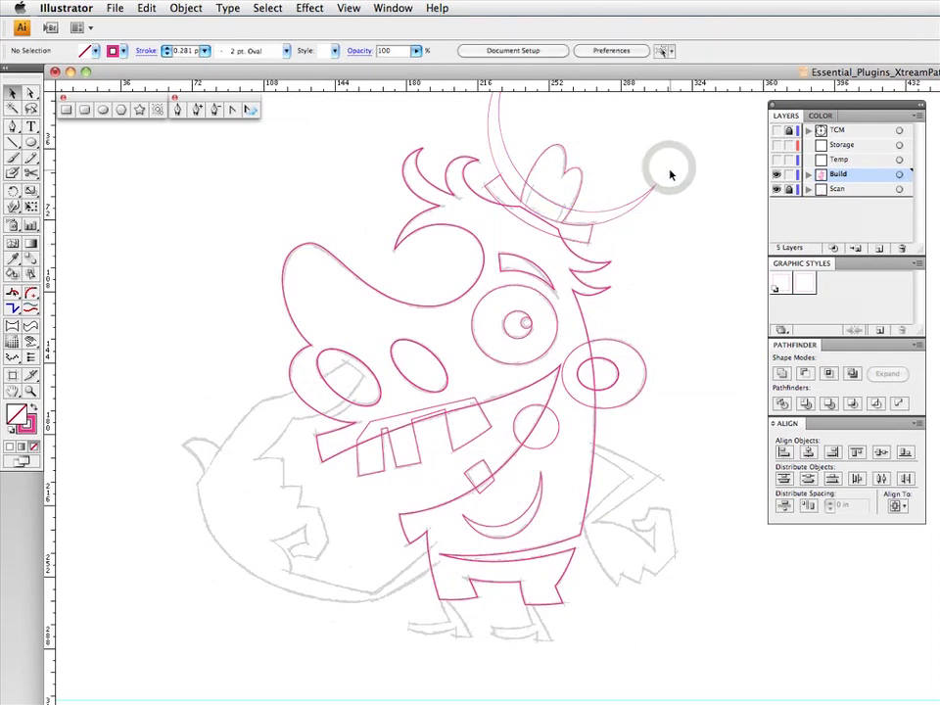
- Draw a closed four-point Pen path over the hat's band and curve its side edges with Segment Direct Edit to follow the crown
left_click(12, 127)
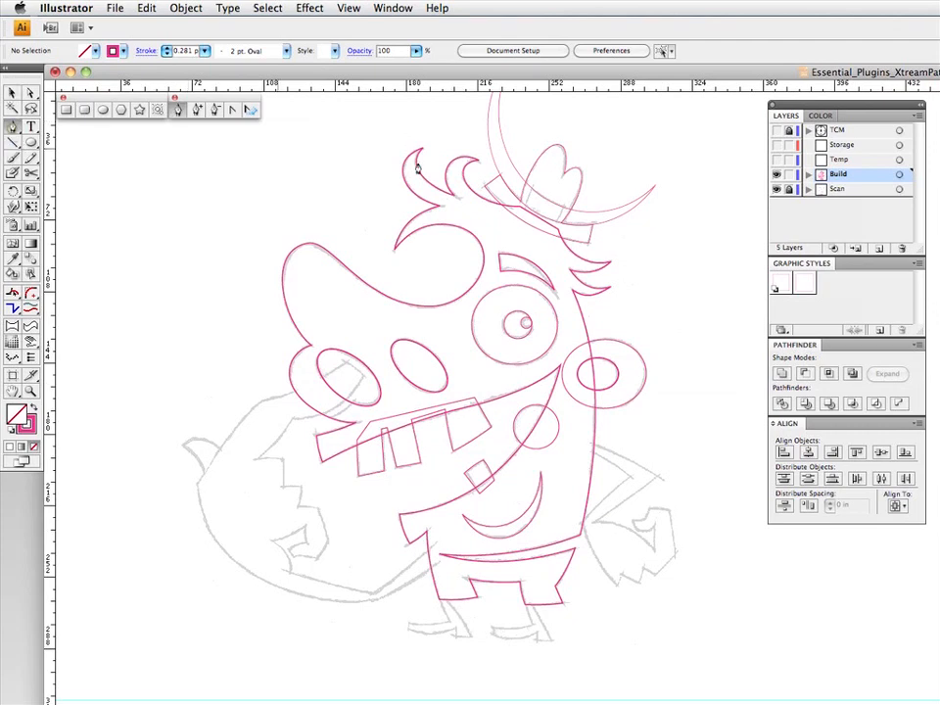
left_click(523, 211)
left_click(533, 182)
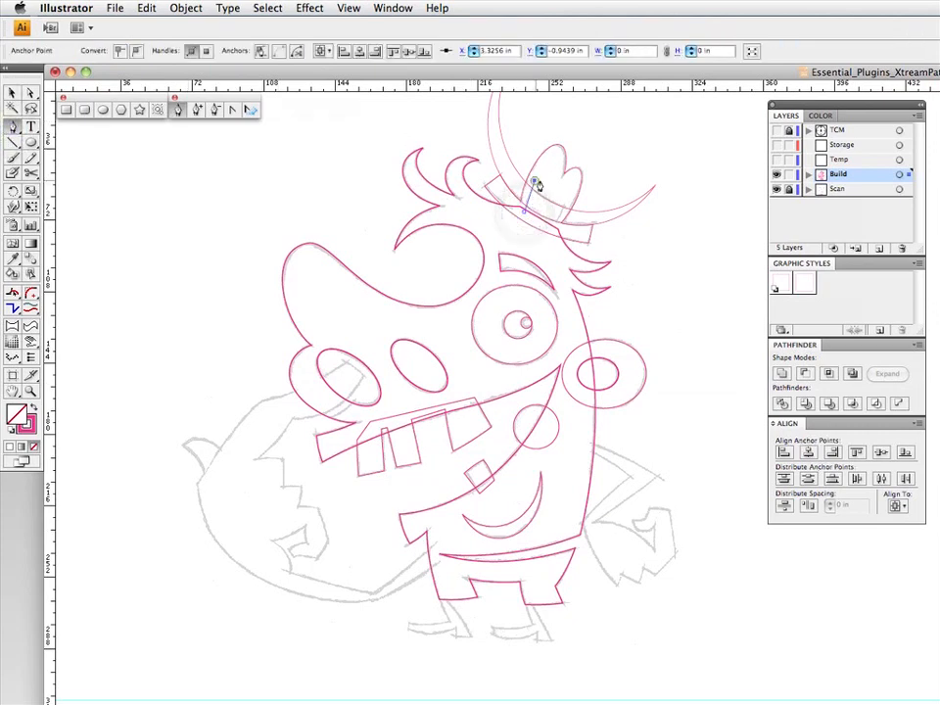
left_click(568, 197)
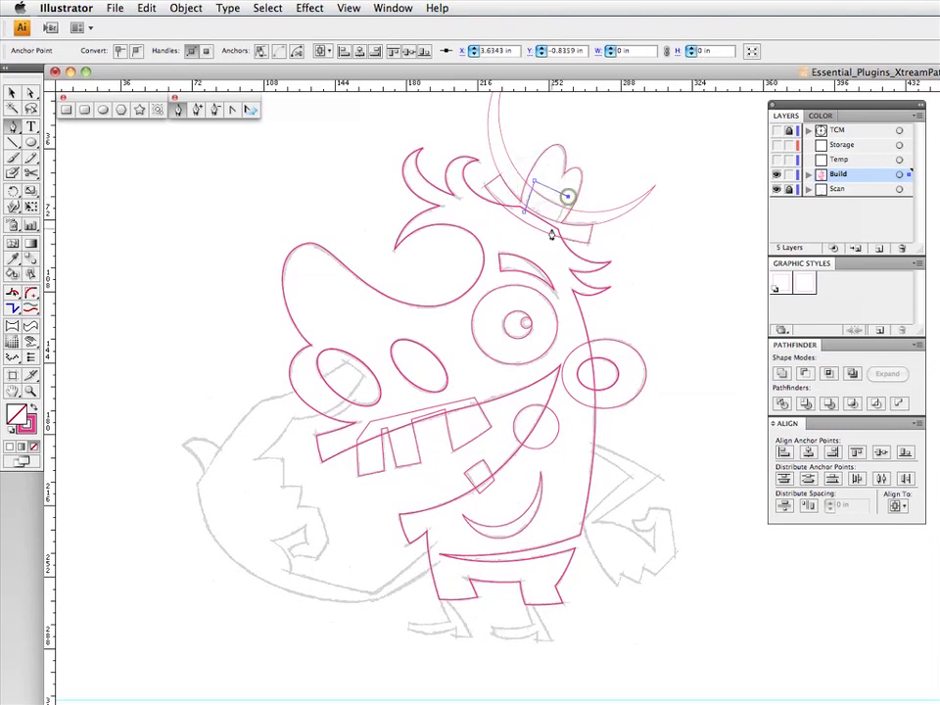
left_click(552, 229)
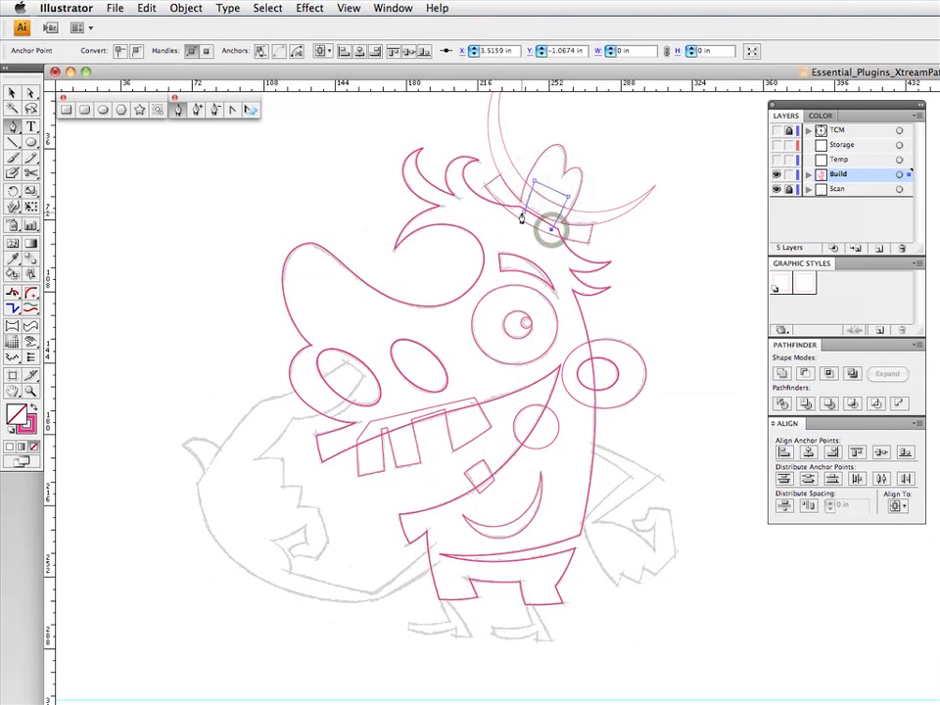
left_click(523, 211)
left_click(14, 293)
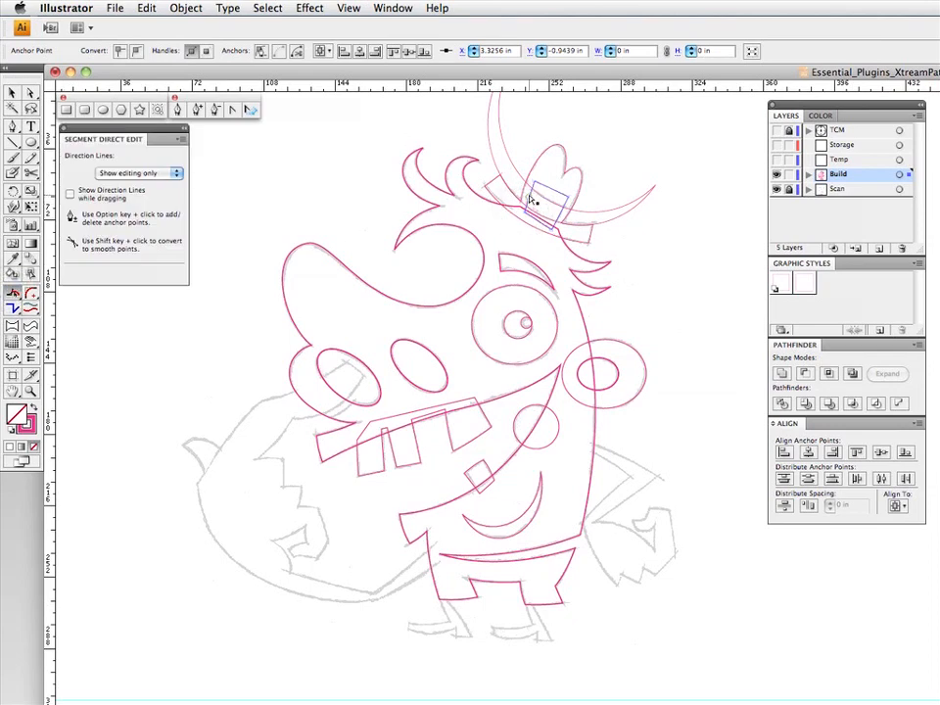
left_click_drag(527, 196, 529, 196)
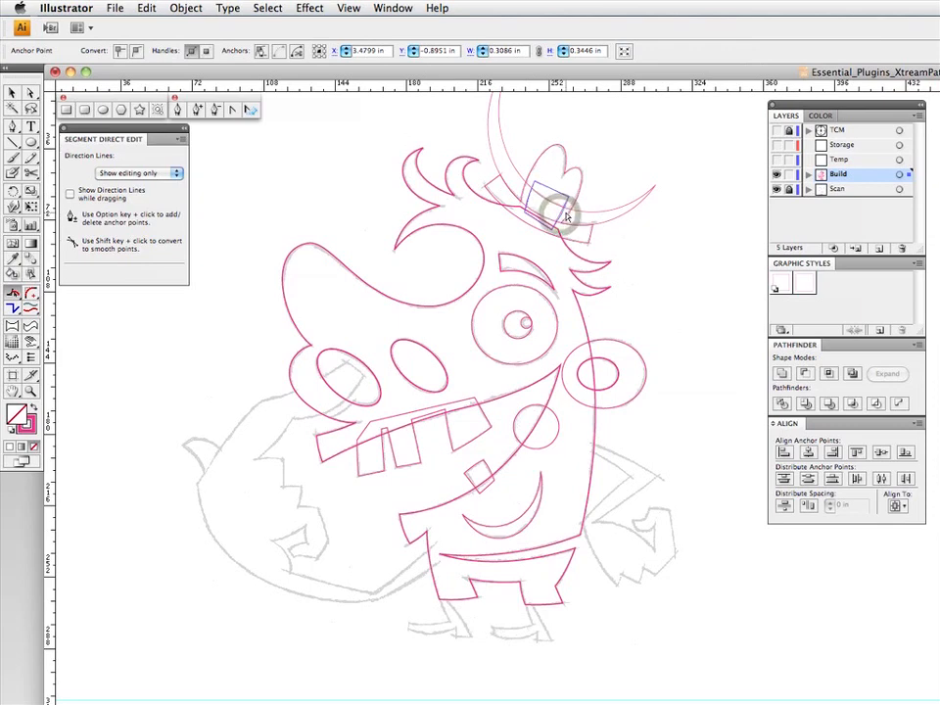
- Intersect the four-point band path with the large crescent to leave only the curved hat band, and deselect it
key("v")
left_click(617, 211, "shift")
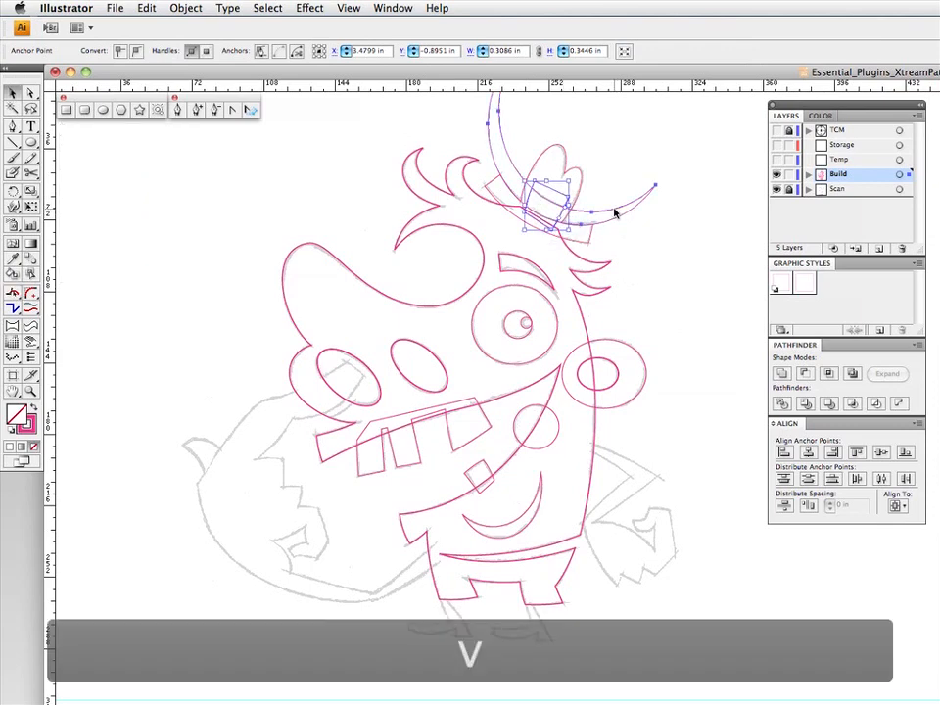
left_click(825, 377)
left_click(656, 248)
- Apply the first saved graphic style to the hat outline and band shapes together, and deselect them
left_click_drag(638, 141, 503, 237)
left_click(780, 280)
left_click(664, 216)
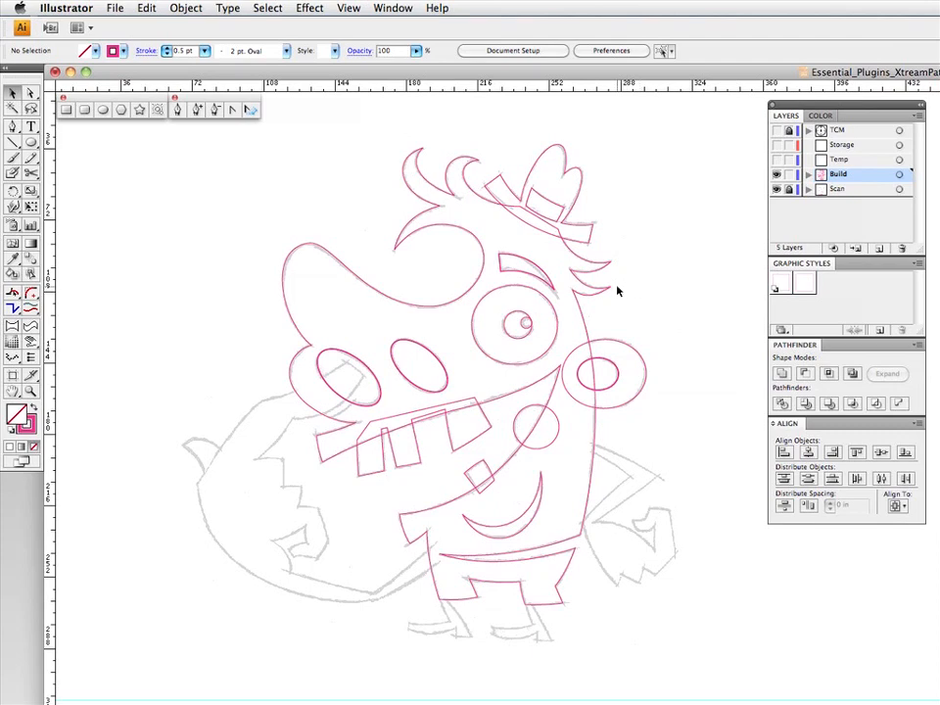
- Start a Pen path at the bent right-hand arm's shoulder, tracing its inner edge, the back of the hand and the zigzag fingertips
left_click(13, 128)
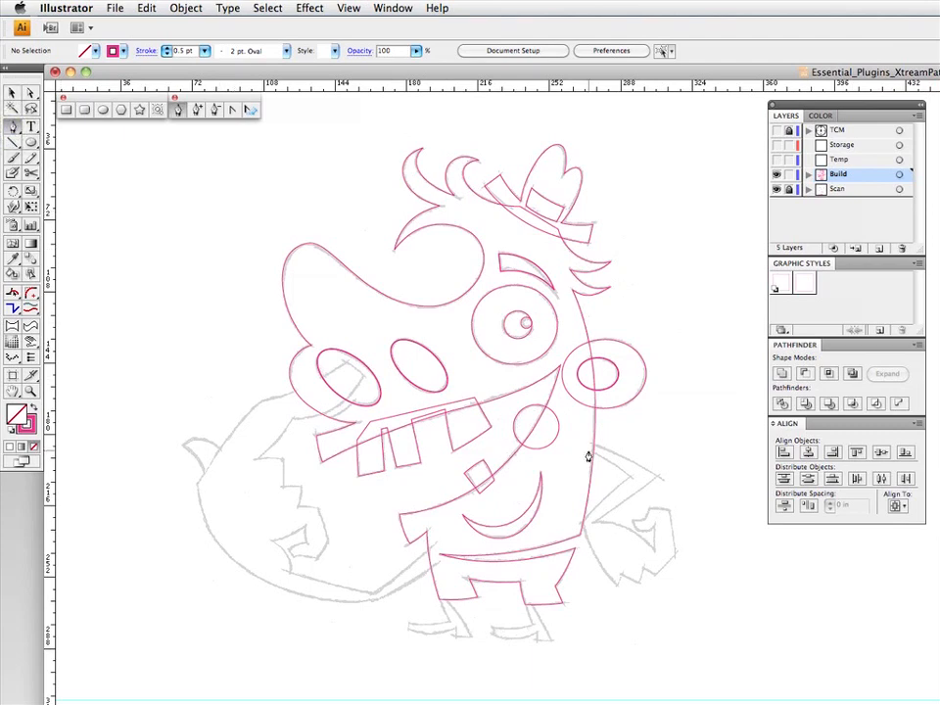
left_click_drag(588, 452, 630, 476)
left_click(579, 524)
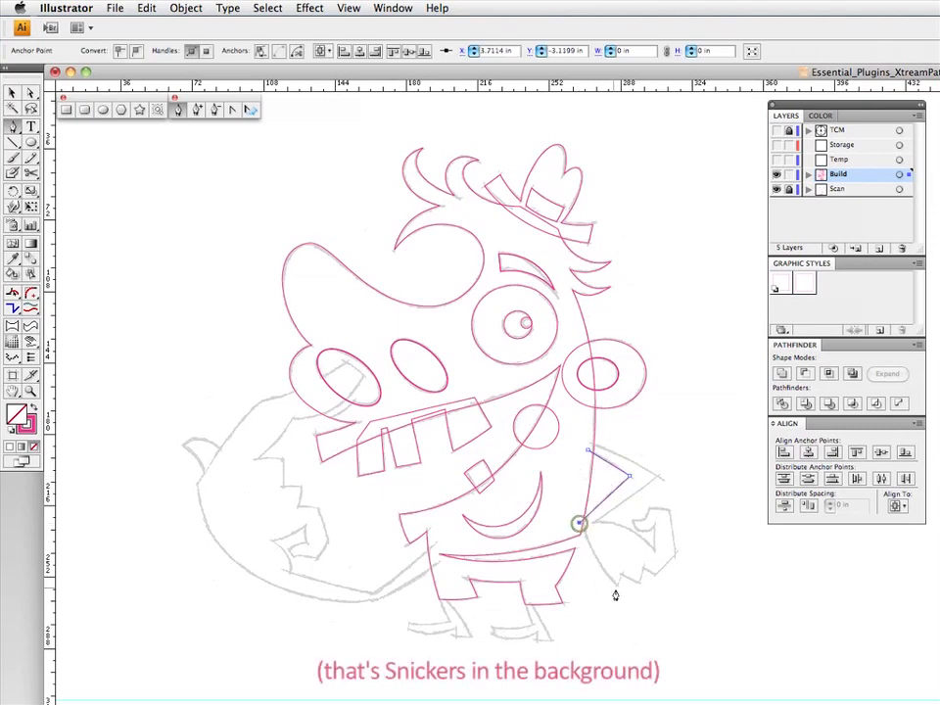
left_click(616, 588)
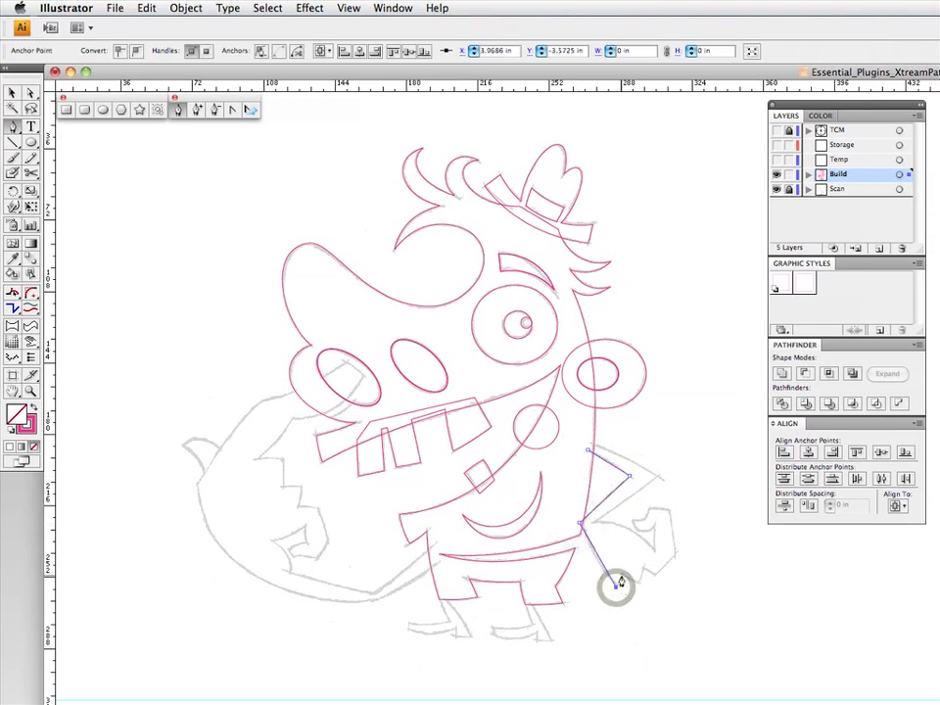
left_click(642, 578)
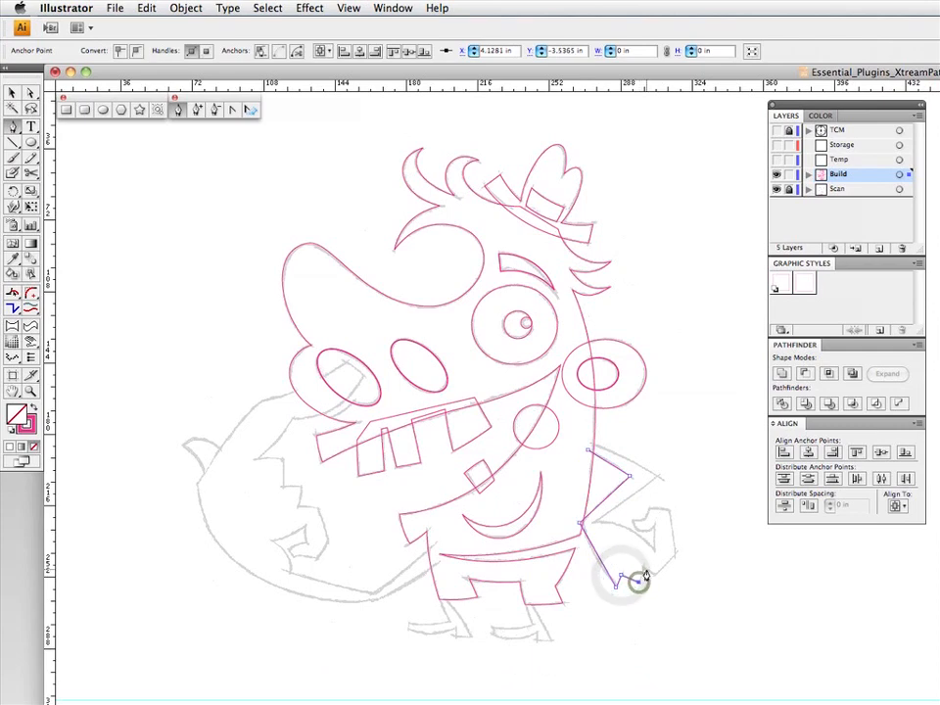
left_click(643, 568)
left_click(655, 575)
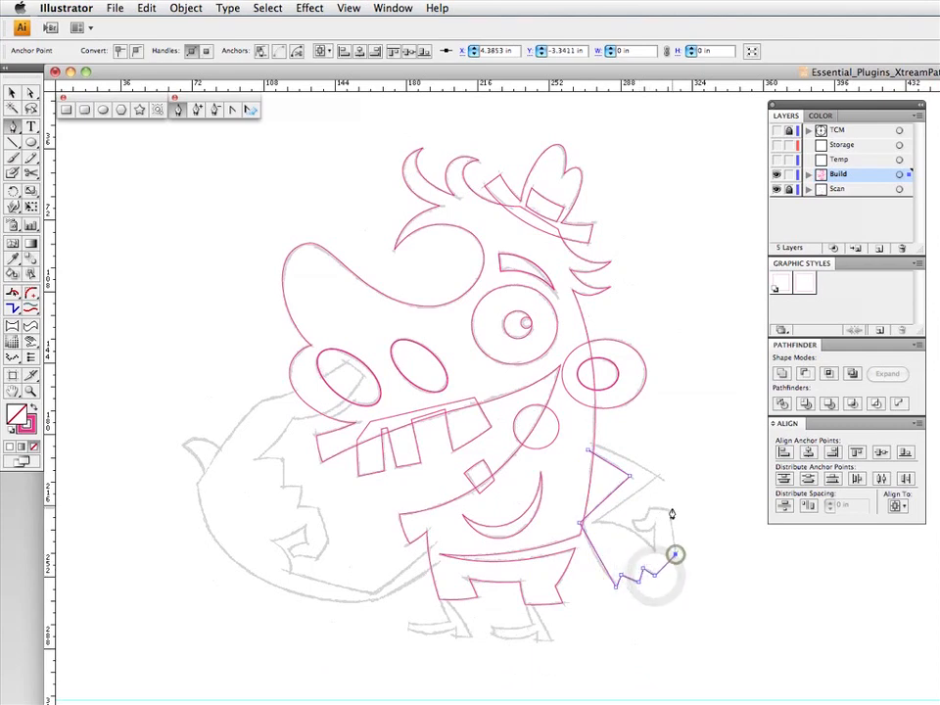
- Continue the Pen path around the fist's index finger and thumb, and close it along the bent arm's outer edge at the shoulder
left_click(669, 512)
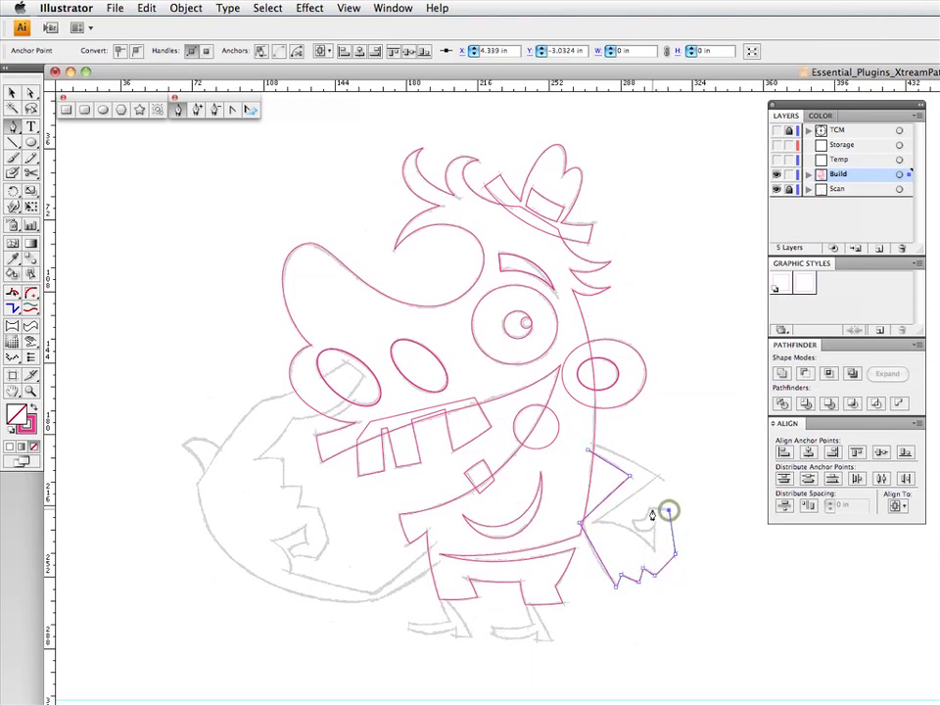
left_click(650, 508)
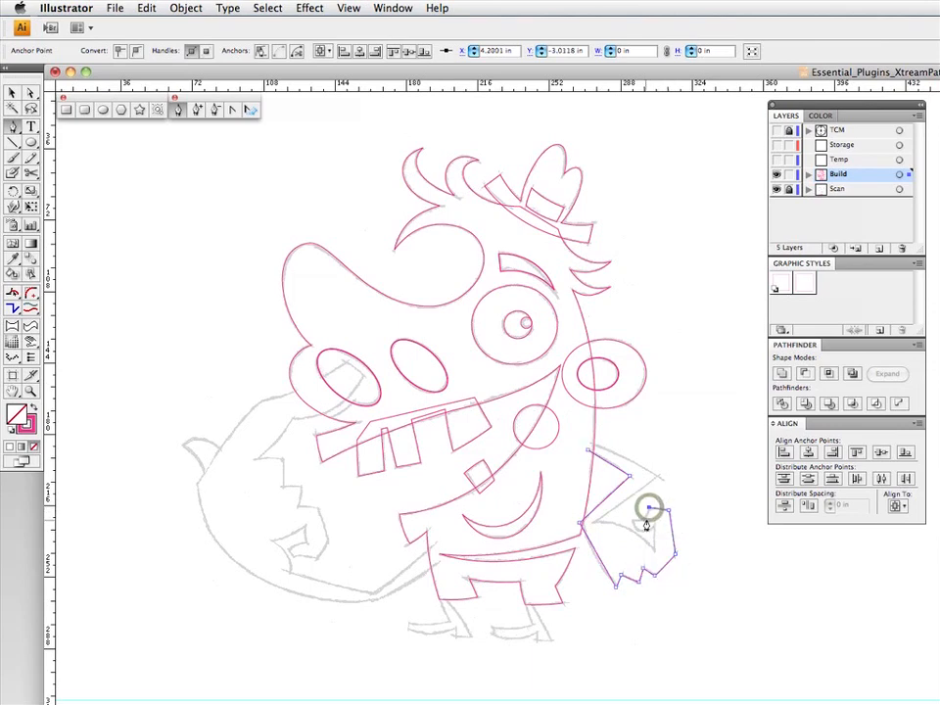
left_click(633, 518)
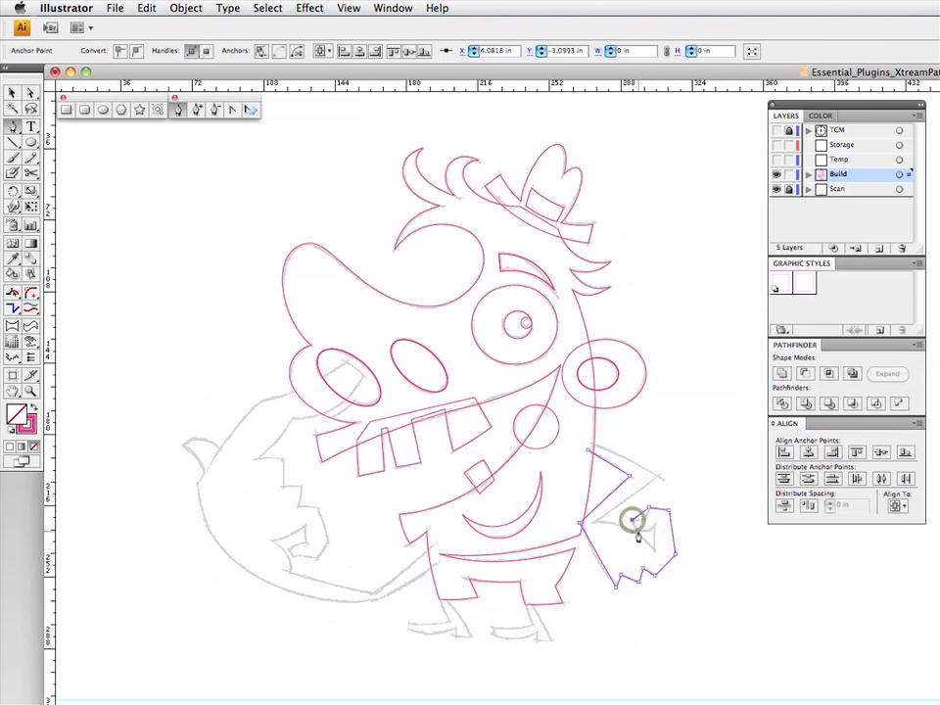
left_click(636, 527)
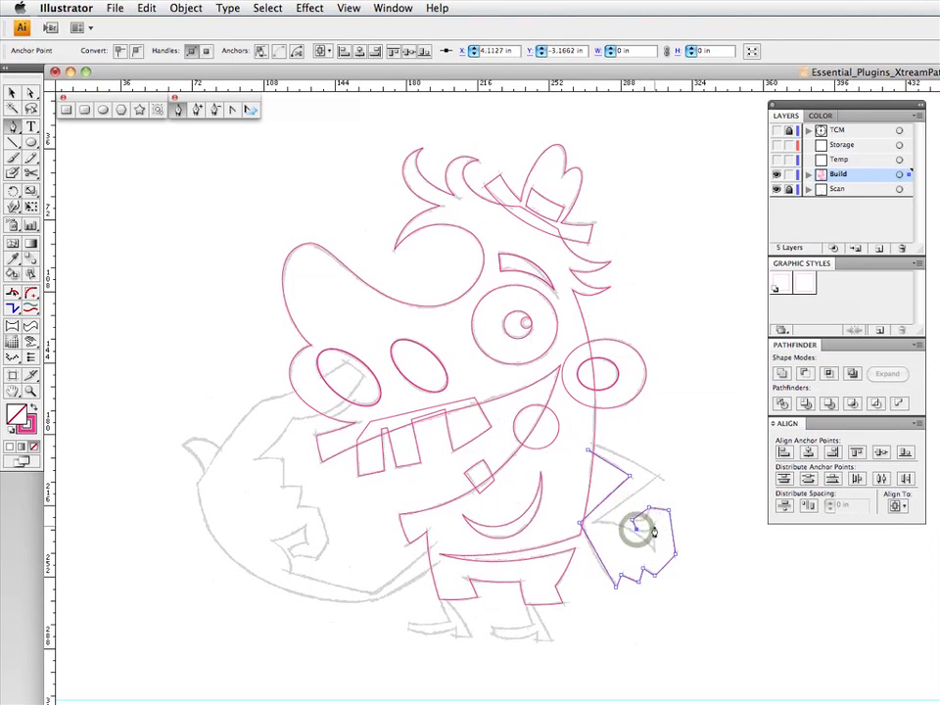
left_click(654, 526)
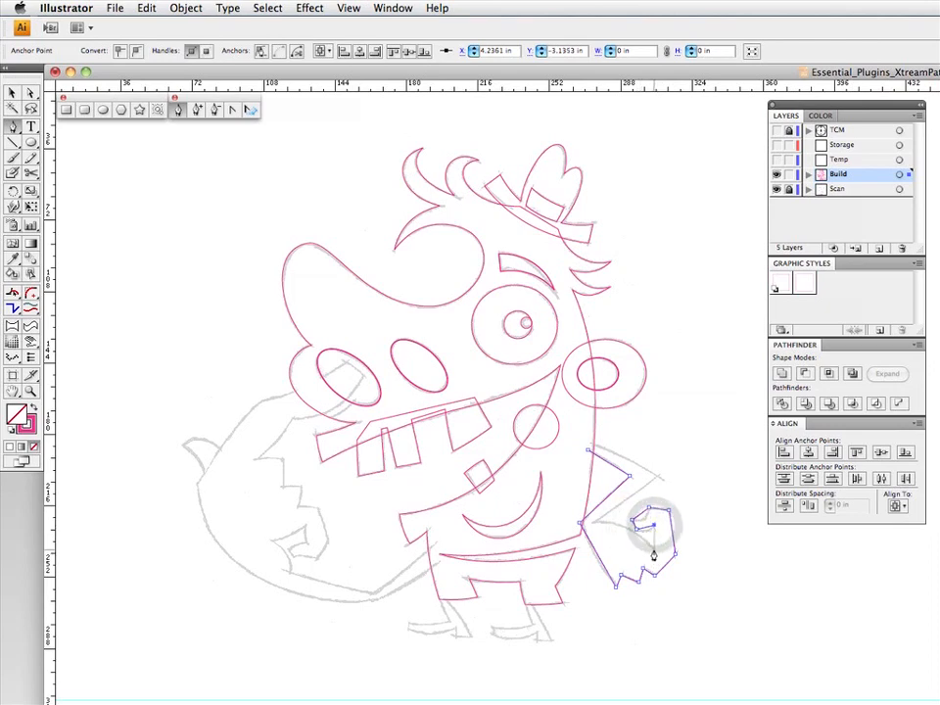
left_click(593, 522)
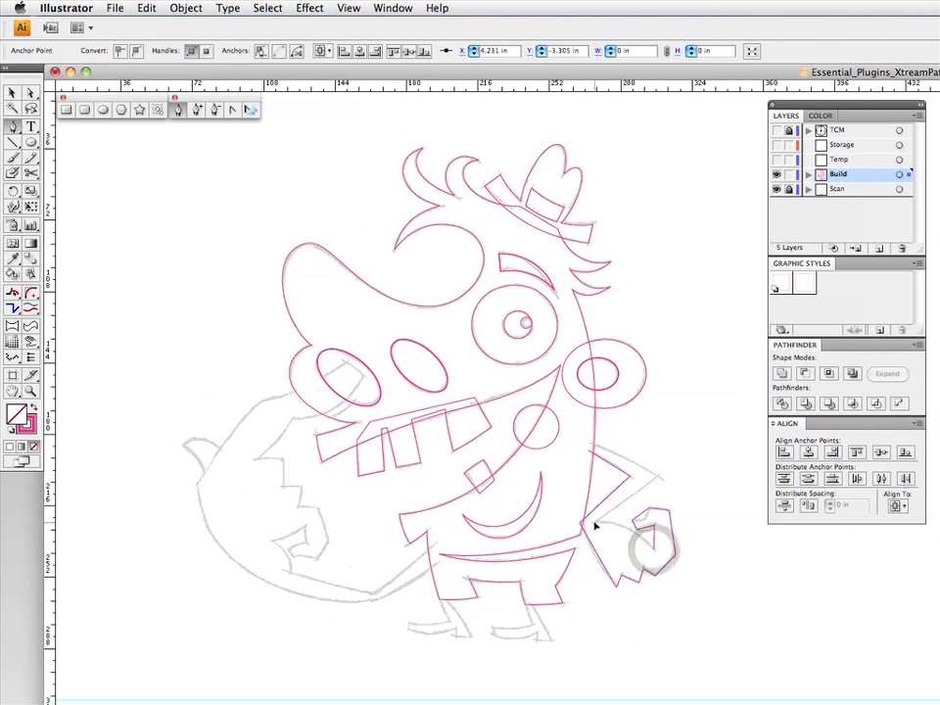
left_click(658, 479)
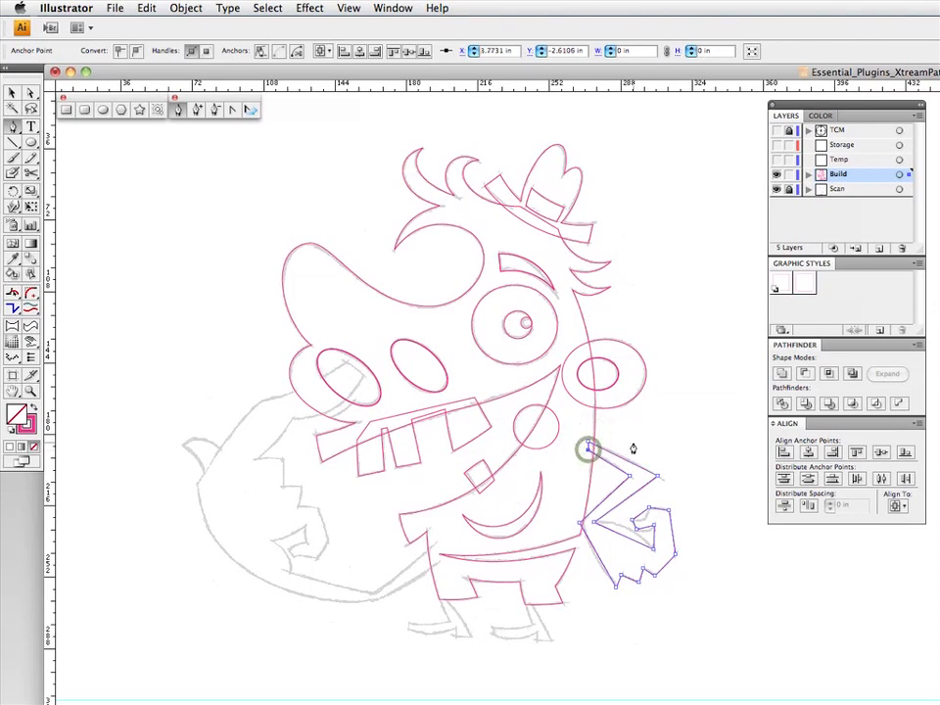
- Curve the straight segments of the bent arm and hand with Segment Direct Edit to follow the sketch, and deselect the path
left_click(15, 293)
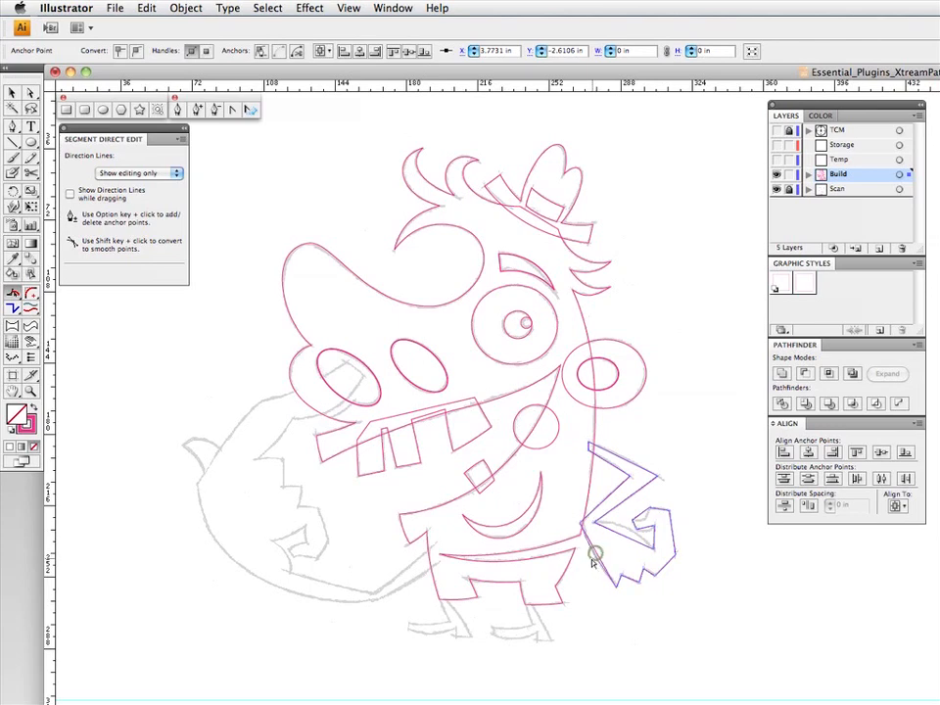
left_click(594, 556)
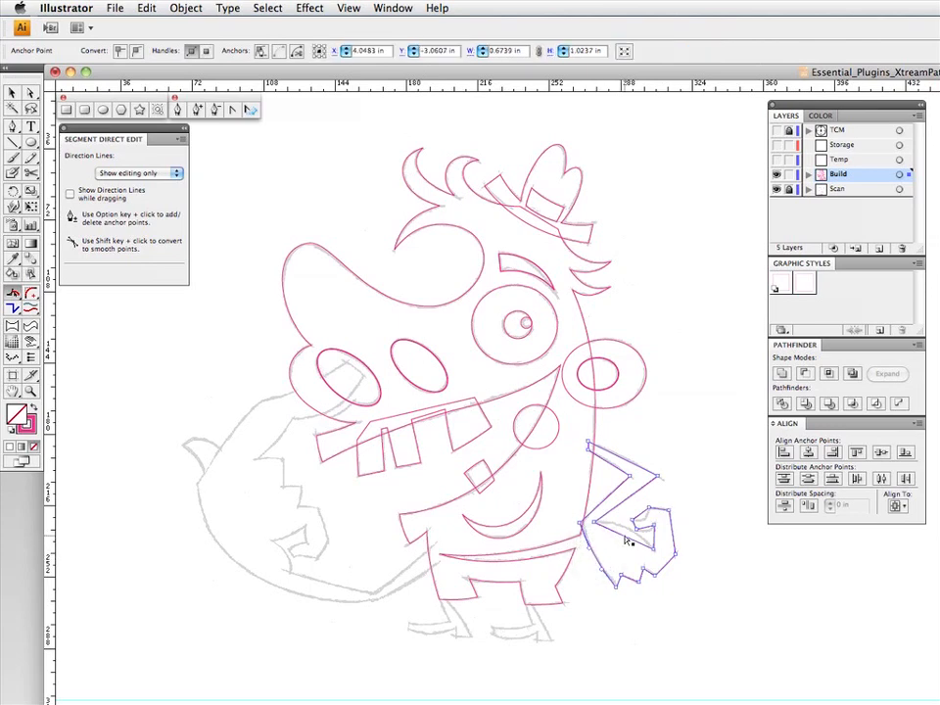
left_click_drag(627, 540, 615, 493)
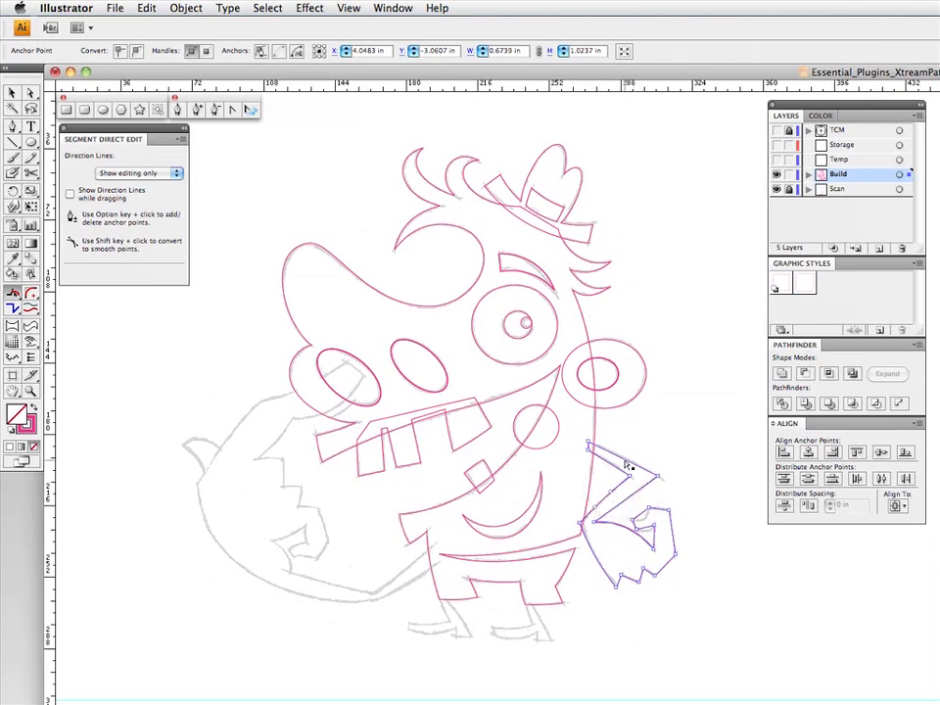
mouse_move(625, 458)
left_mouse_down()
mouse_move(615, 470)
mouse_move(609, 463)
left_mouse_up()
left_click_drag(646, 537, 621, 586)
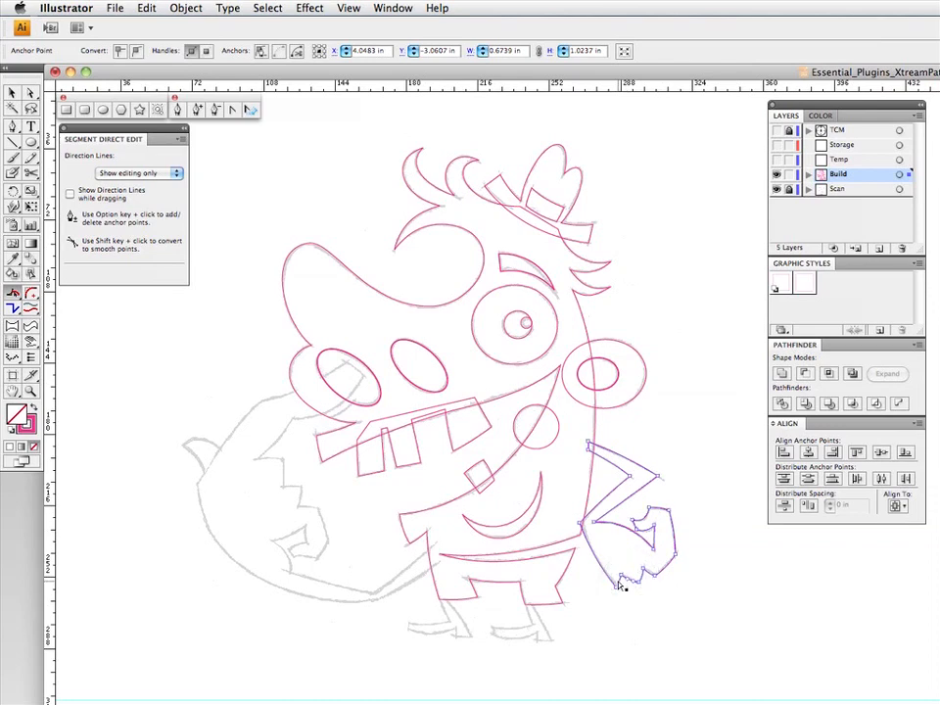
left_click_drag(620, 582, 599, 571)
left_click_drag(634, 529, 629, 526)
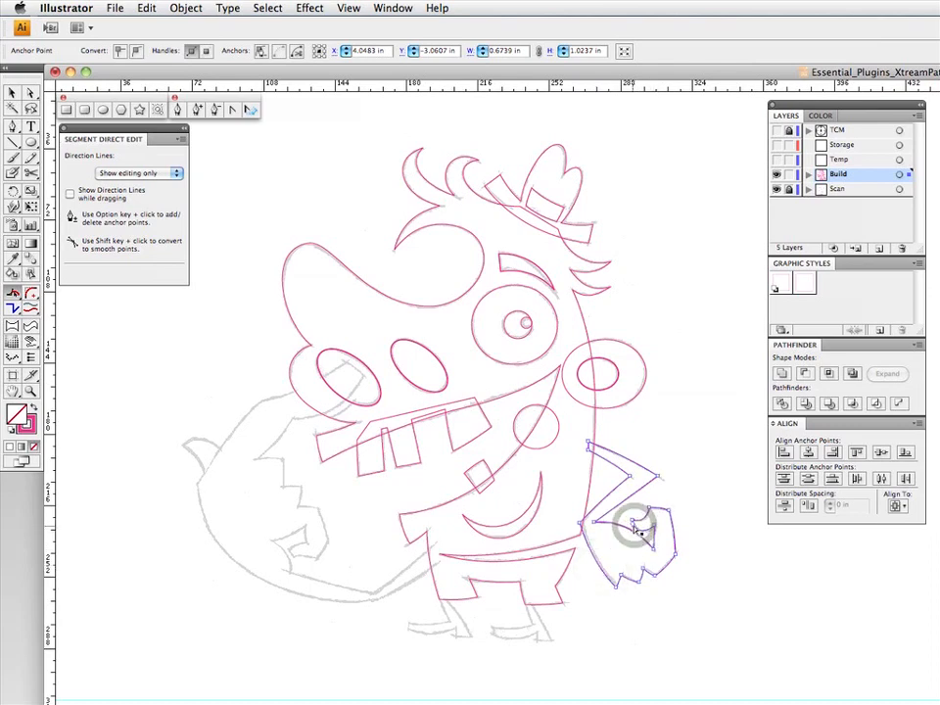
left_click(686, 496, "super")
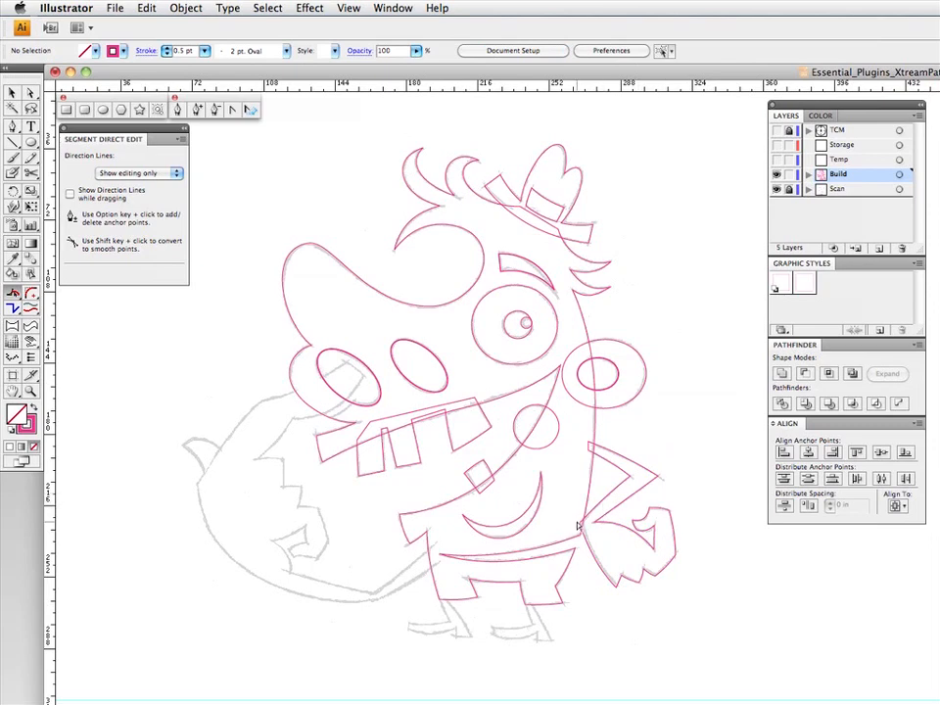
- Nudge the wrist anchor point of the bent arm slightly toward the hand with Direct Selection, and deselect the path
key("a")
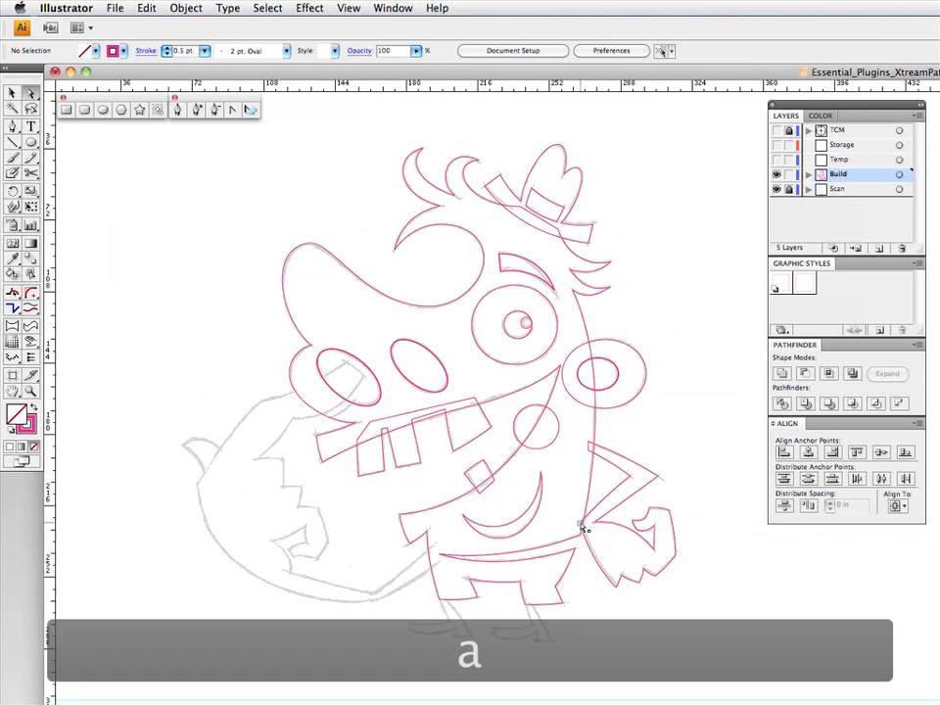
left_click(582, 527)
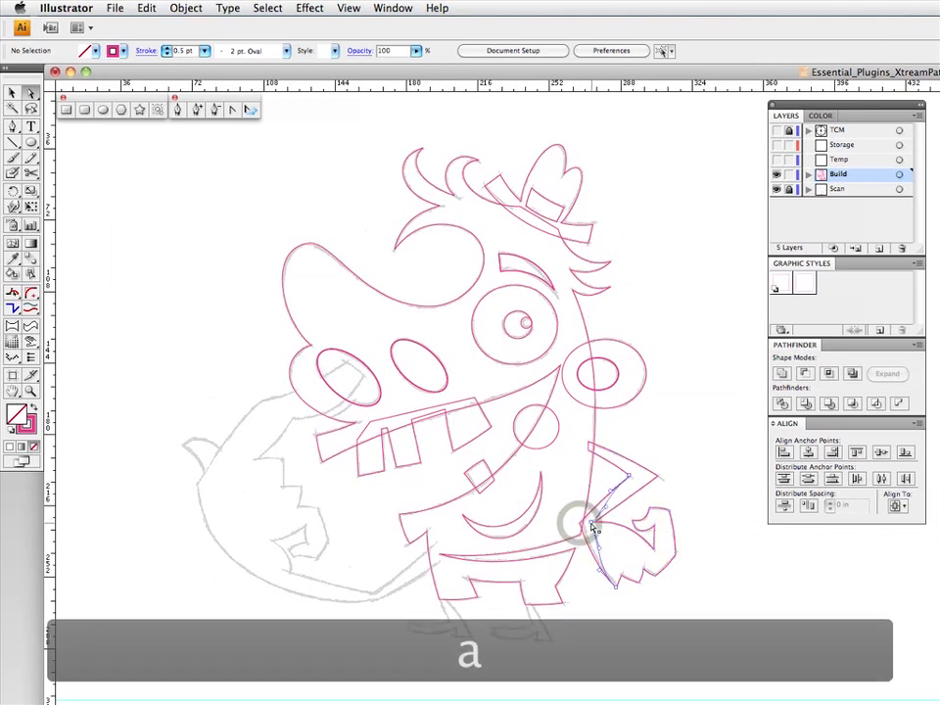
left_click(587, 525)
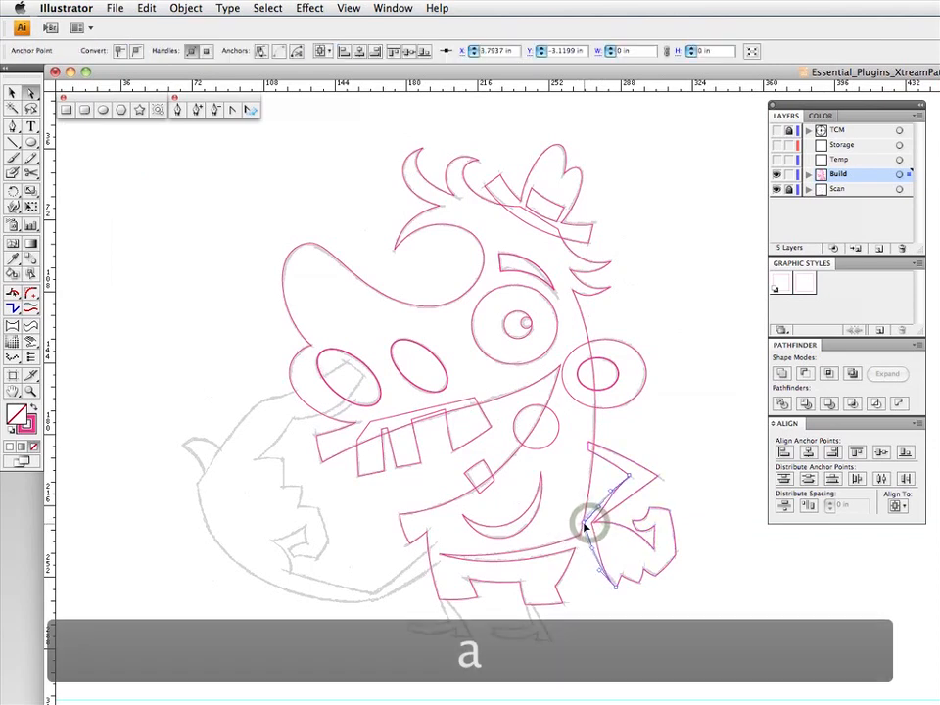
left_click(702, 481)
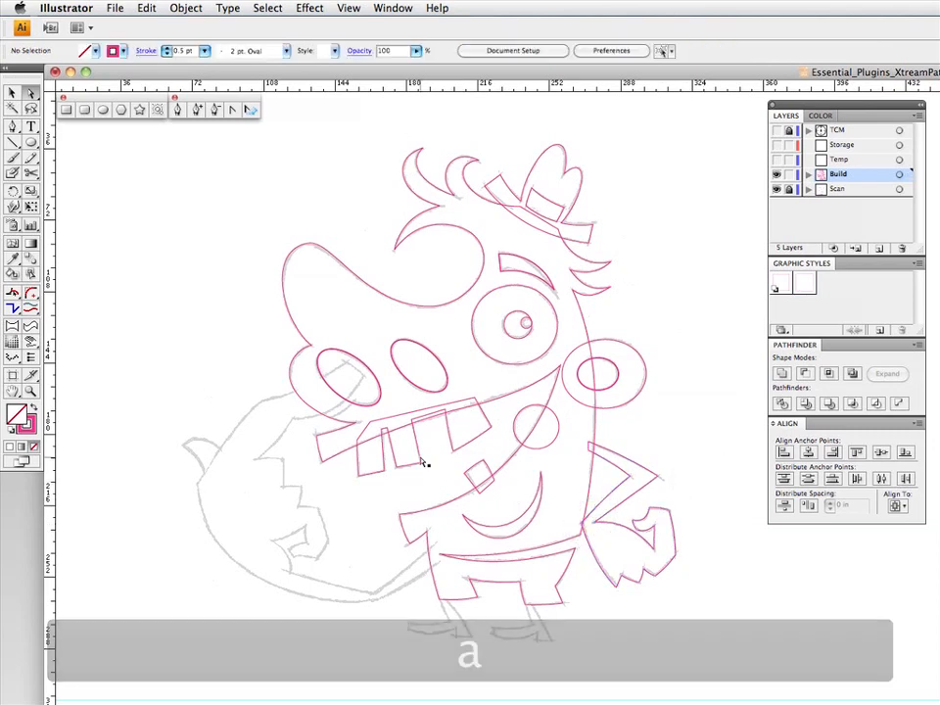
- Start a Pen path on the outer edge of the large hand and trace the finger reaching into the nostril down to its base
left_click(14, 127)
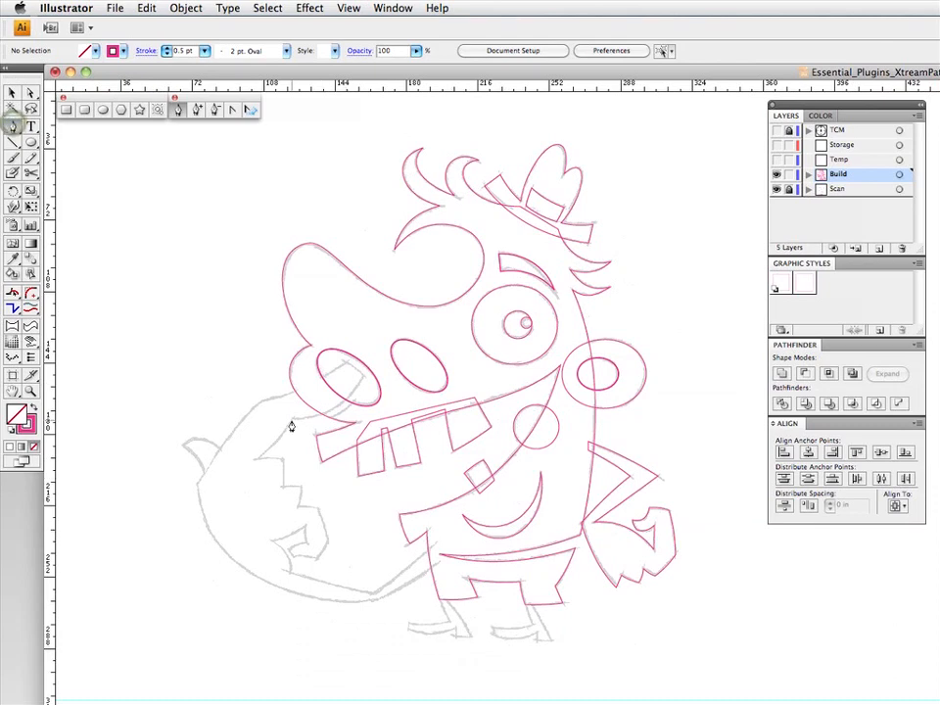
left_click(198, 480)
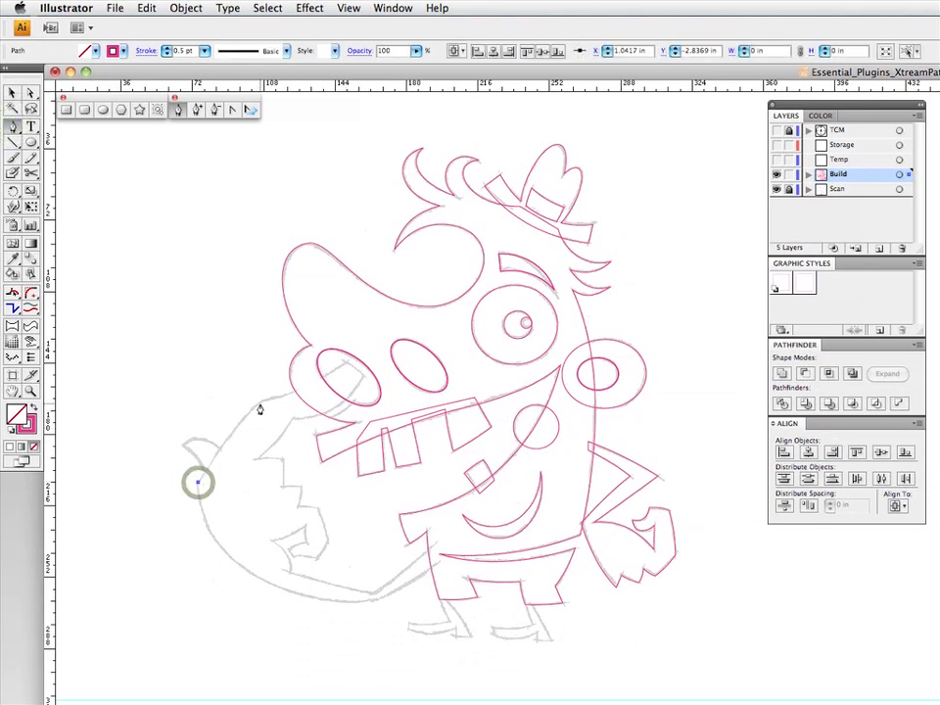
left_click_drag(261, 398, 269, 396)
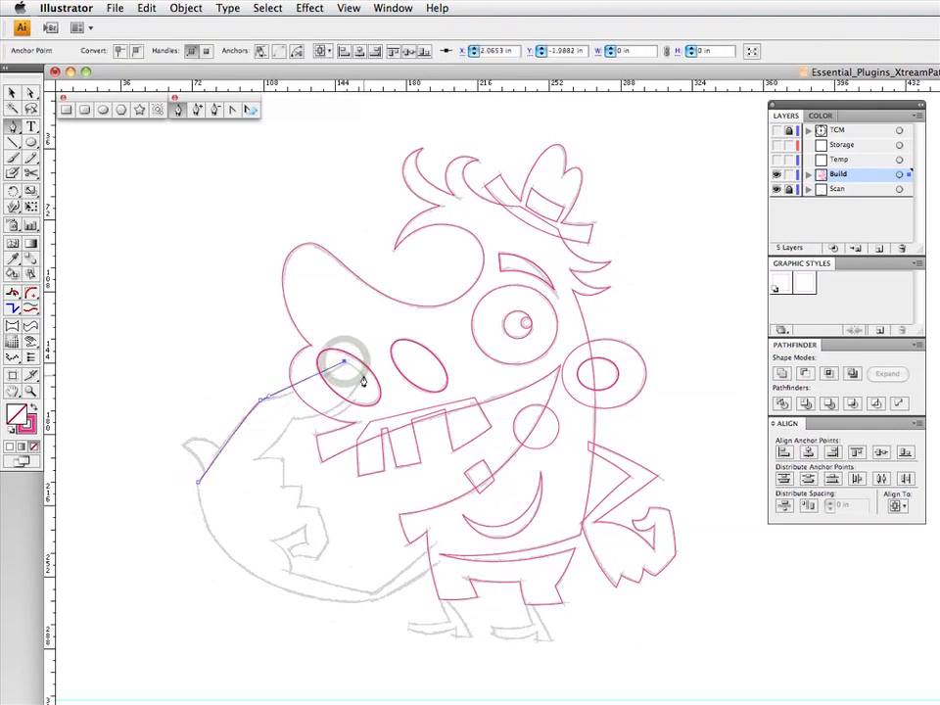
left_click(292, 419)
left_click(257, 458)
- Extend the large hand's Pen path down the stepped edges of the folded fingers and around the lowest finger
left_click_drag(282, 459, 282, 490)
left_click(282, 484)
left_click(301, 486)
left_click(298, 505)
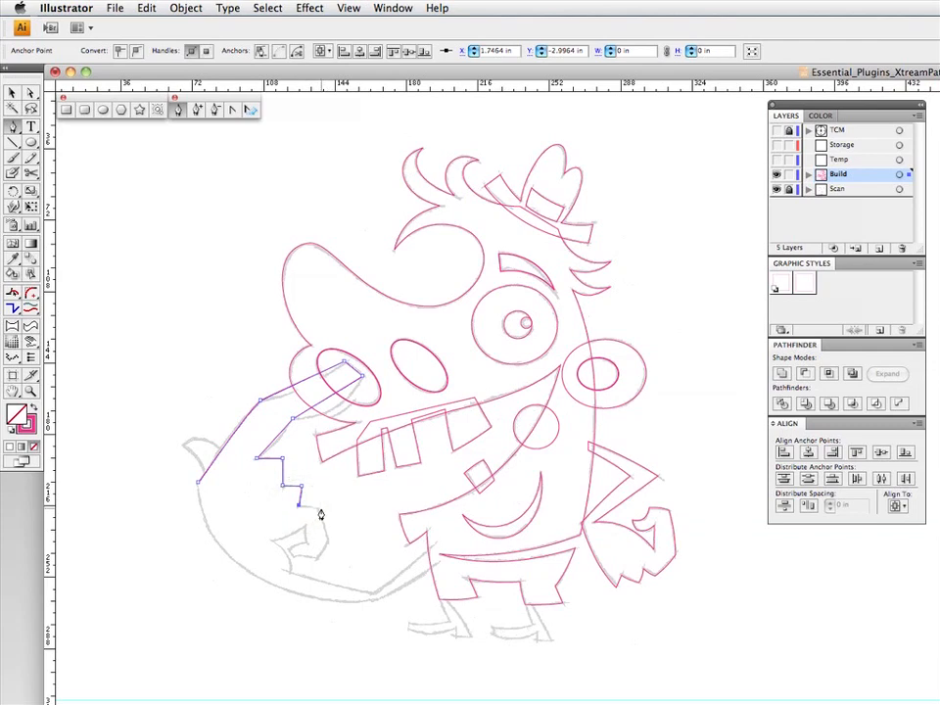
left_click(319, 507)
left_click(326, 538)
left_click(317, 557)
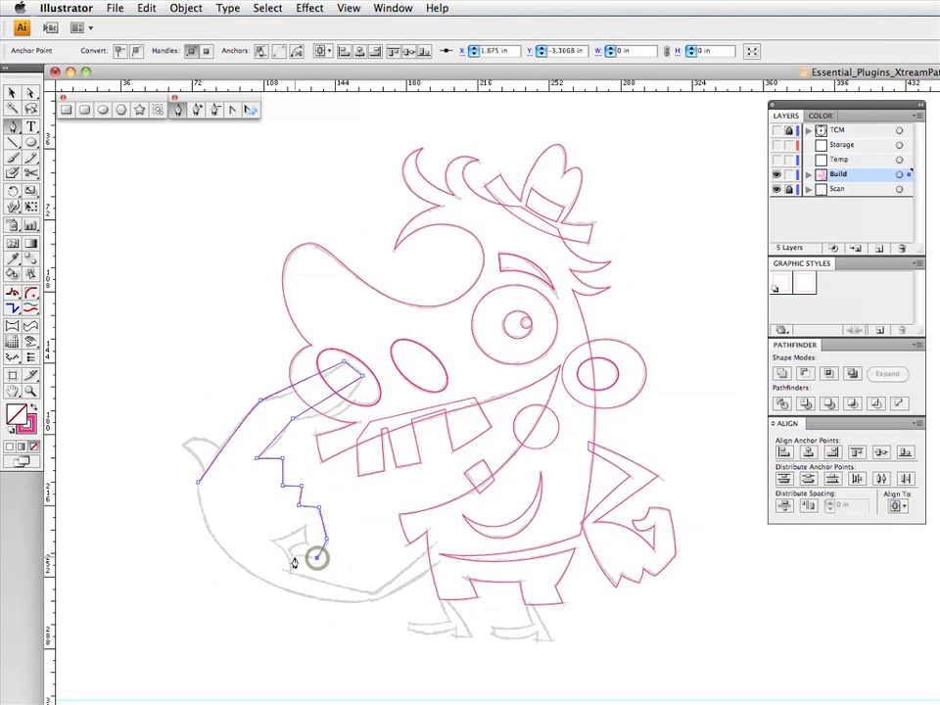
- Trace the curled tip of the lowest finger and the notch inside the large hand with corner points, ending at the wrist
left_click(292, 555)
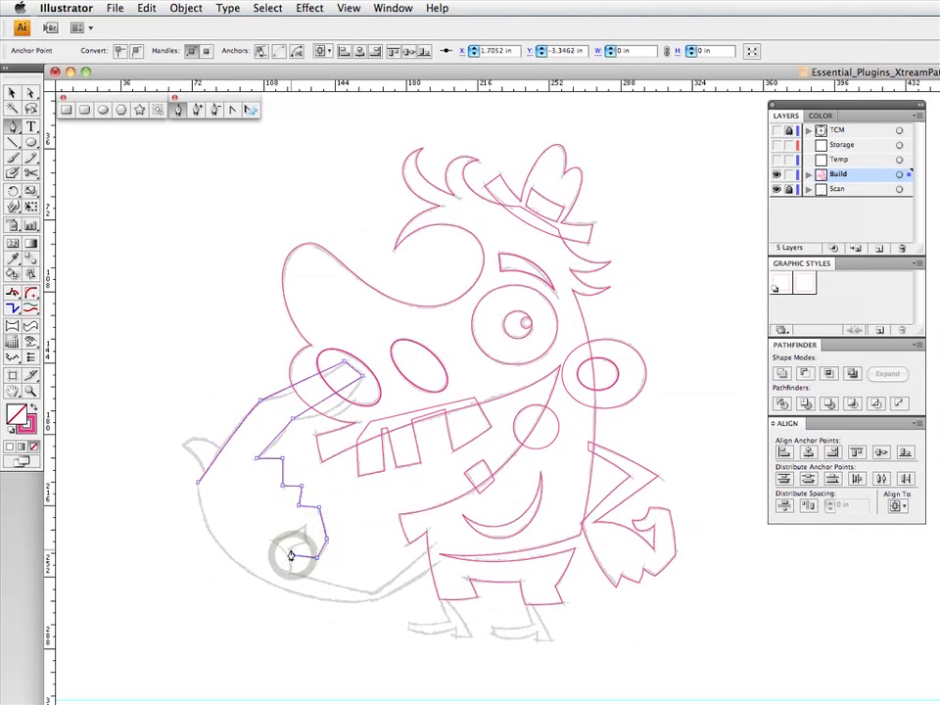
left_click(288, 550)
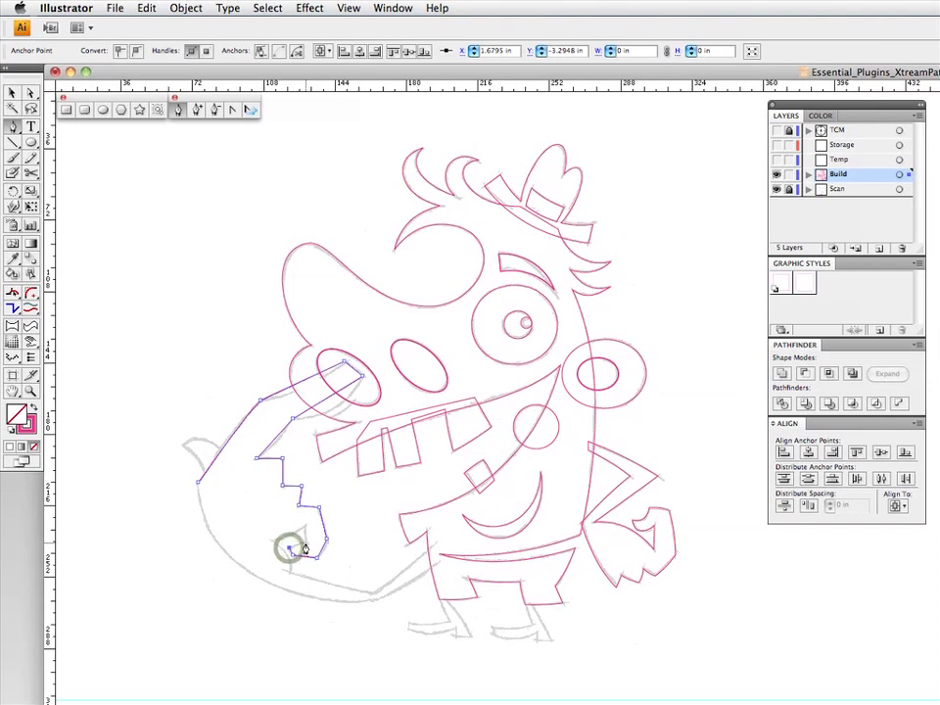
left_click(306, 541)
left_click(305, 524)
left_click(271, 539)
left_click(289, 572)
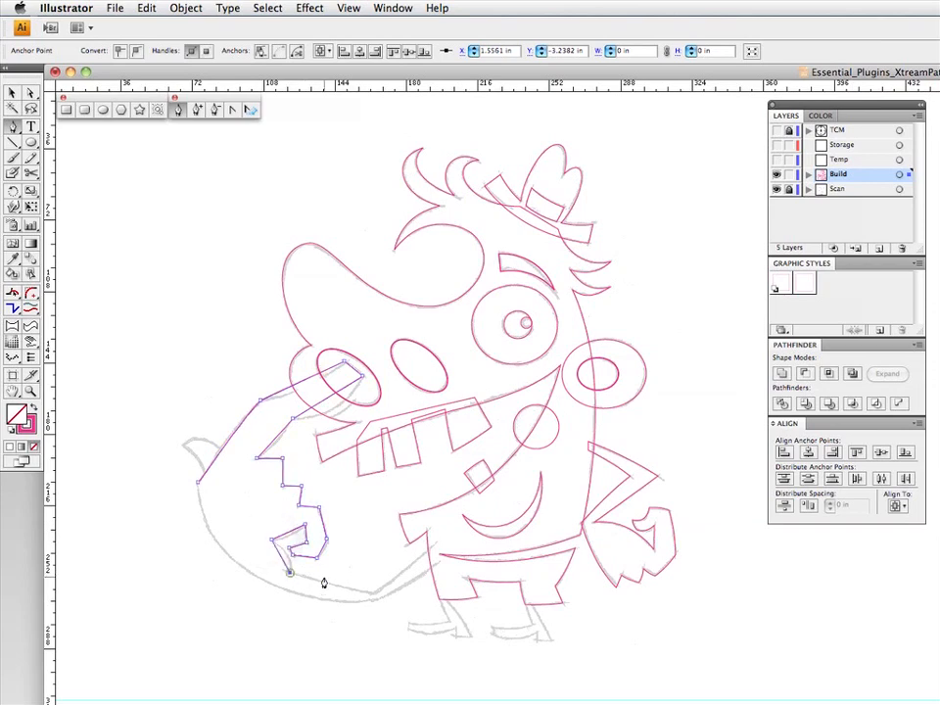
- Trace the forearm to the body and back along its underside, add a smooth point on the elbow curve, and close the path
left_click(374, 592)
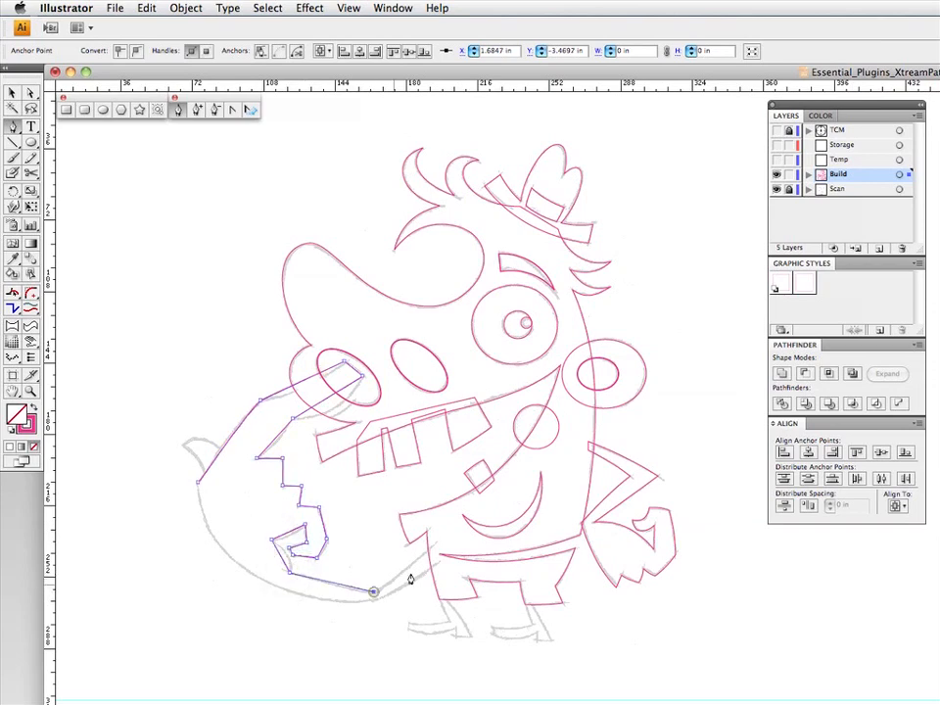
left_click(432, 544)
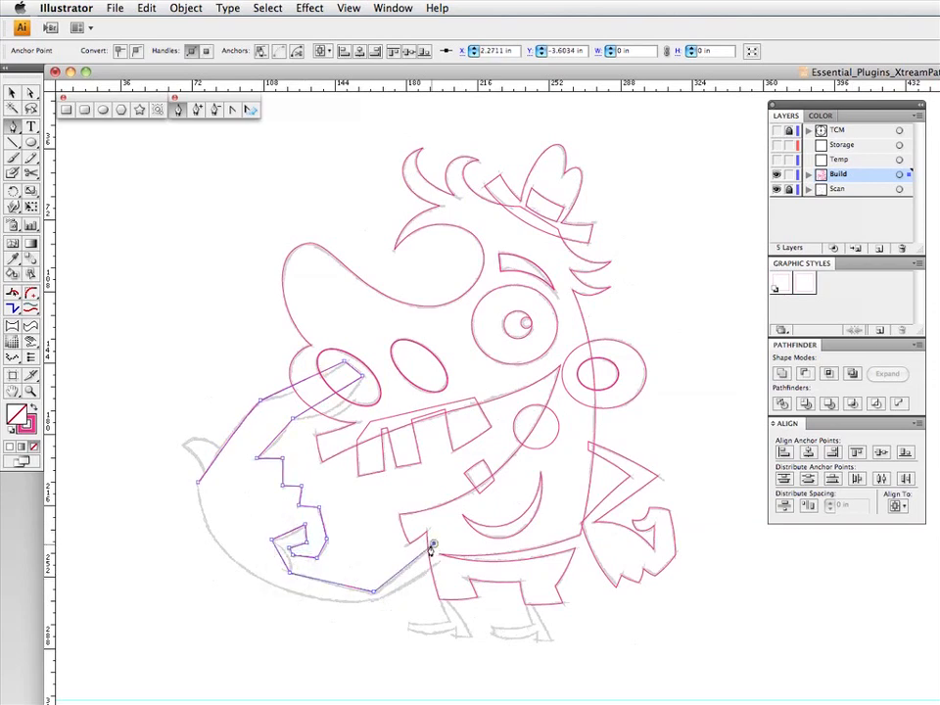
left_click(439, 563)
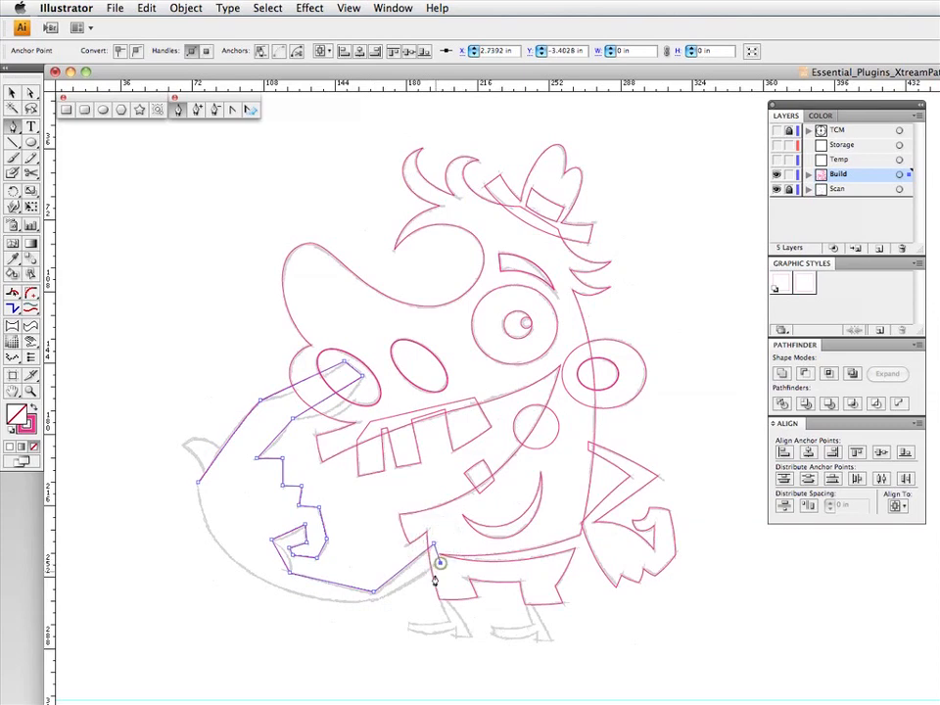
left_click(375, 593)
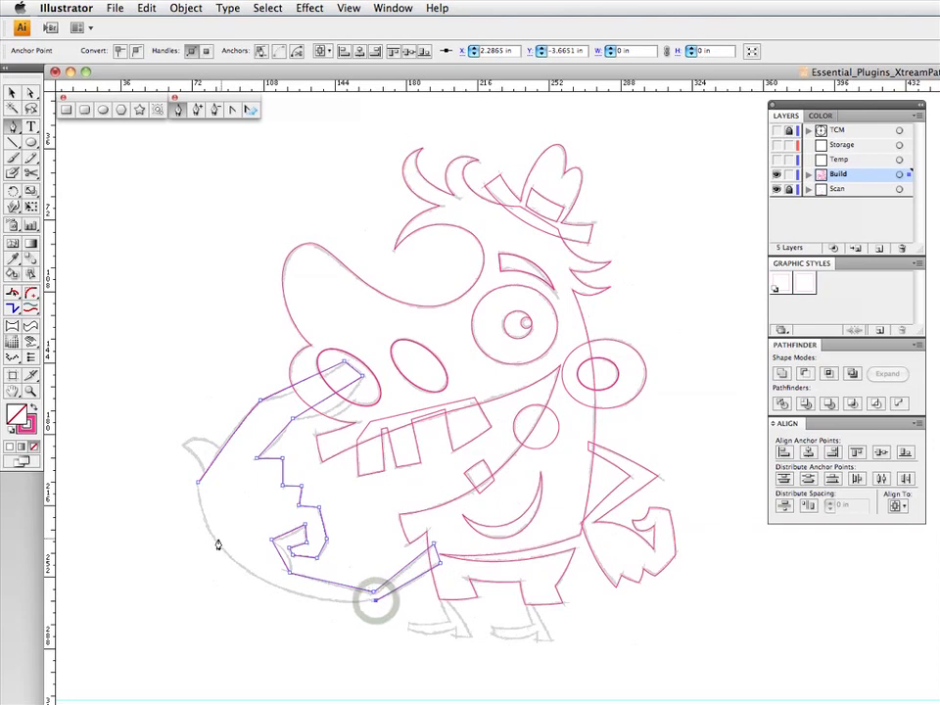
left_click_drag(209, 534, 197, 509)
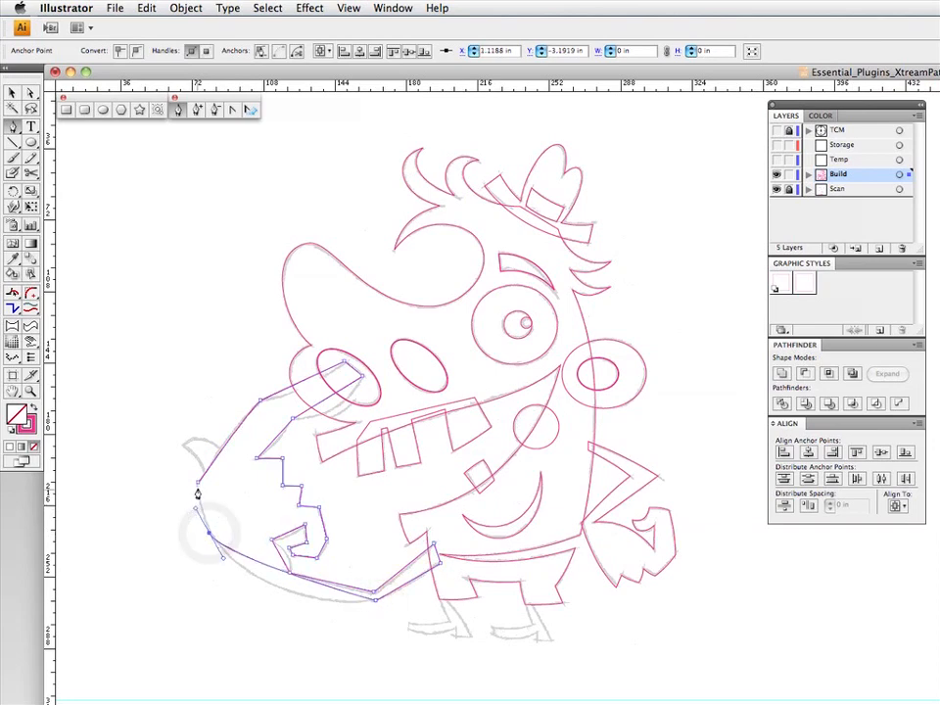
left_click(197, 482)
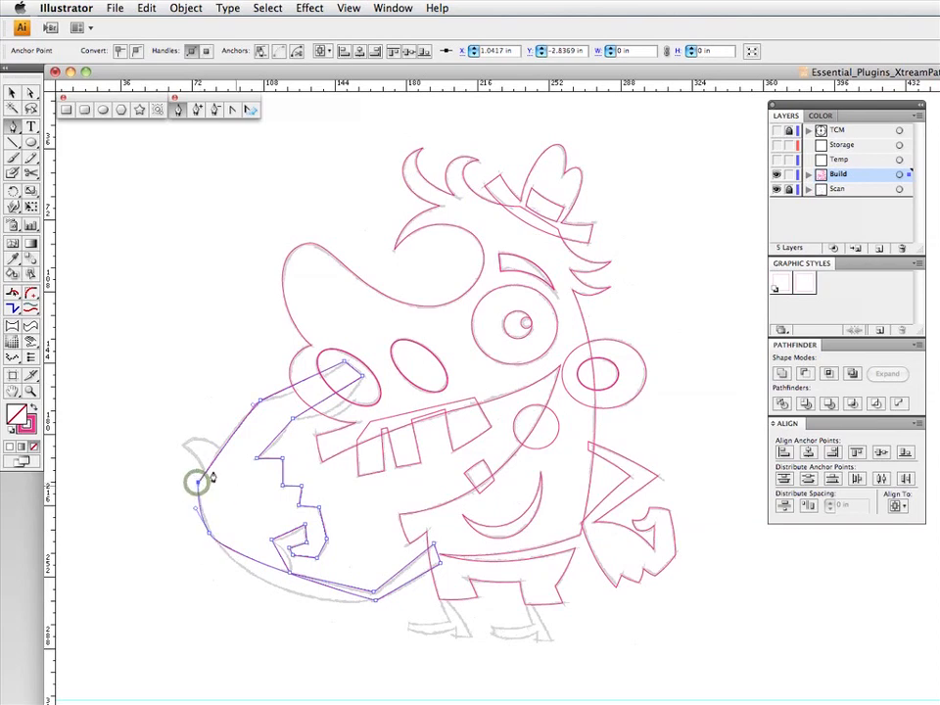
- Curve the large arm's underside, the forearm edge and the bottom of the wrist with Segment Direct Edit to match the sketch
double_click(14, 292)
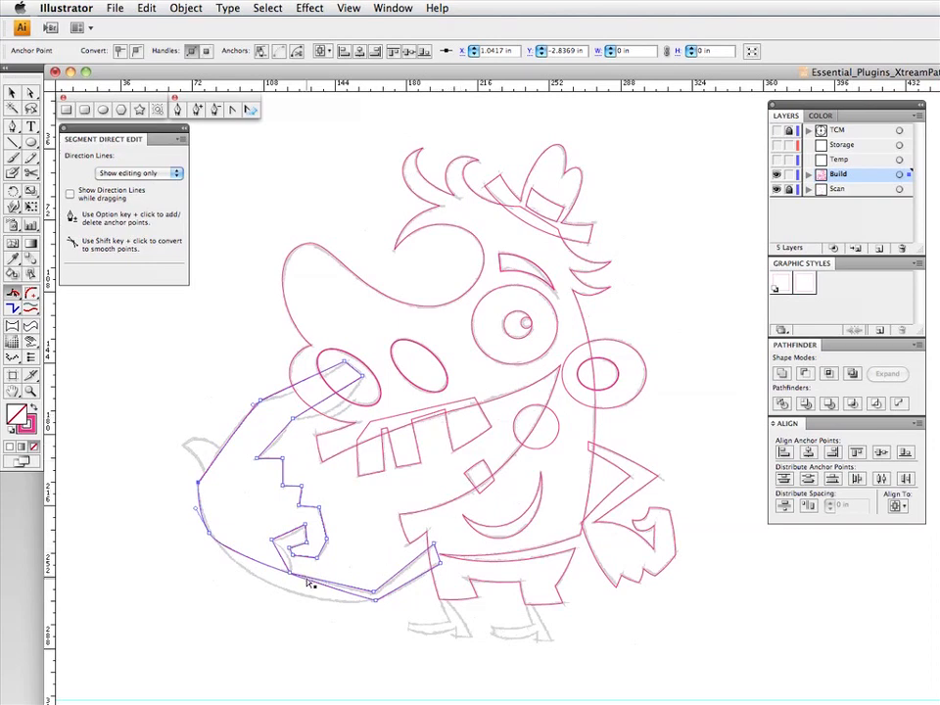
left_click_drag(309, 580, 315, 627)
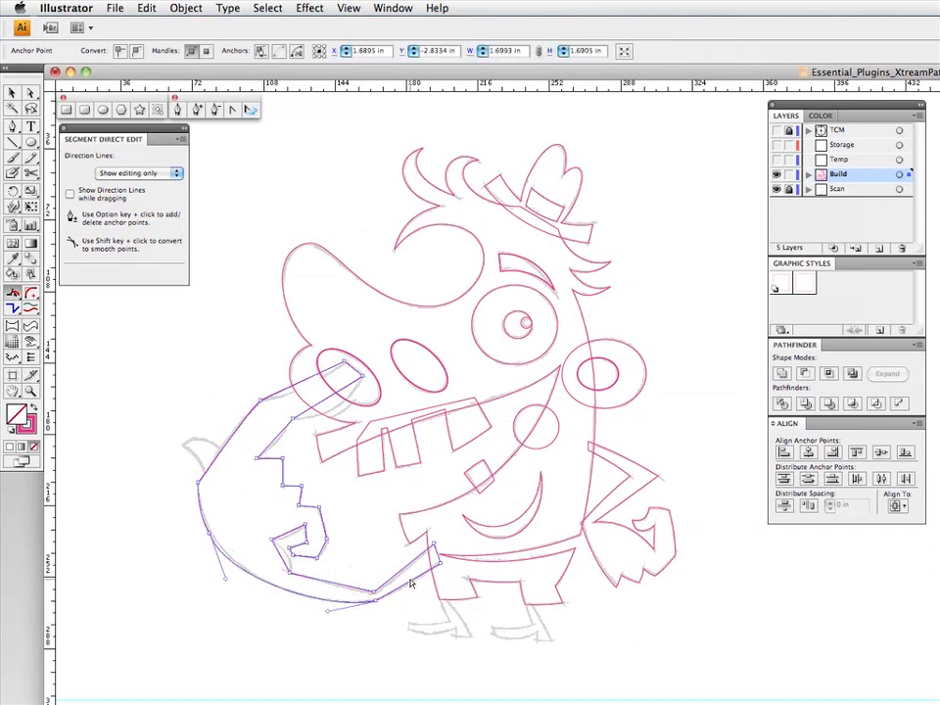
left_click_drag(413, 582, 399, 562)
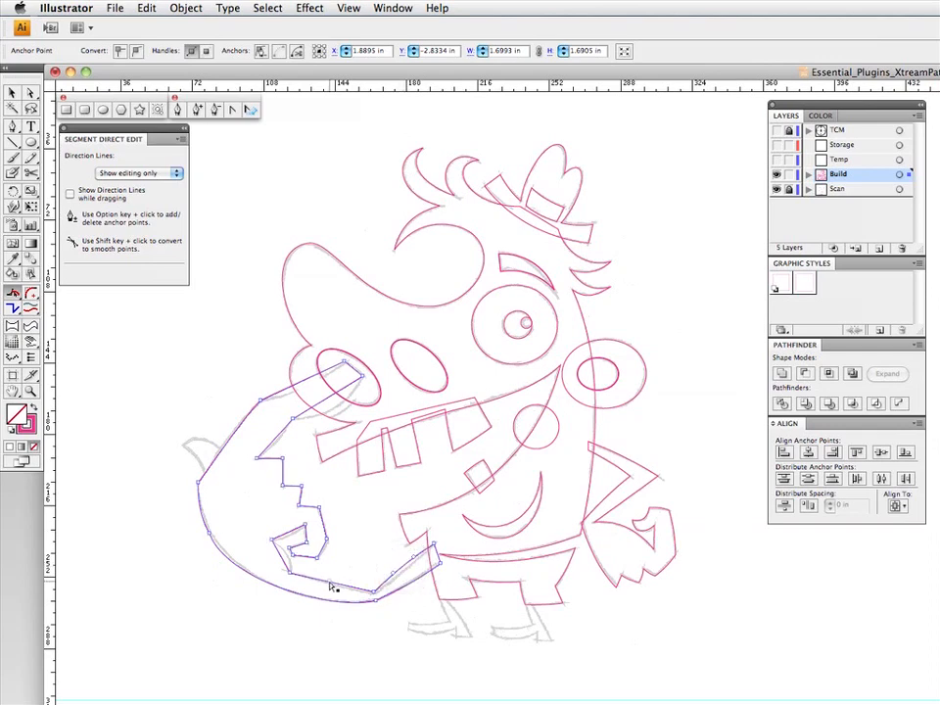
left_click_drag(328, 585, 329, 583)
- Bend the segments around the large hand's inner notch, lowest finger and folded fingers to follow the sketch
mouse_move(293, 541)
left_mouse_down()
mouse_move(286, 527)
mouse_move(290, 537)
left_mouse_up()
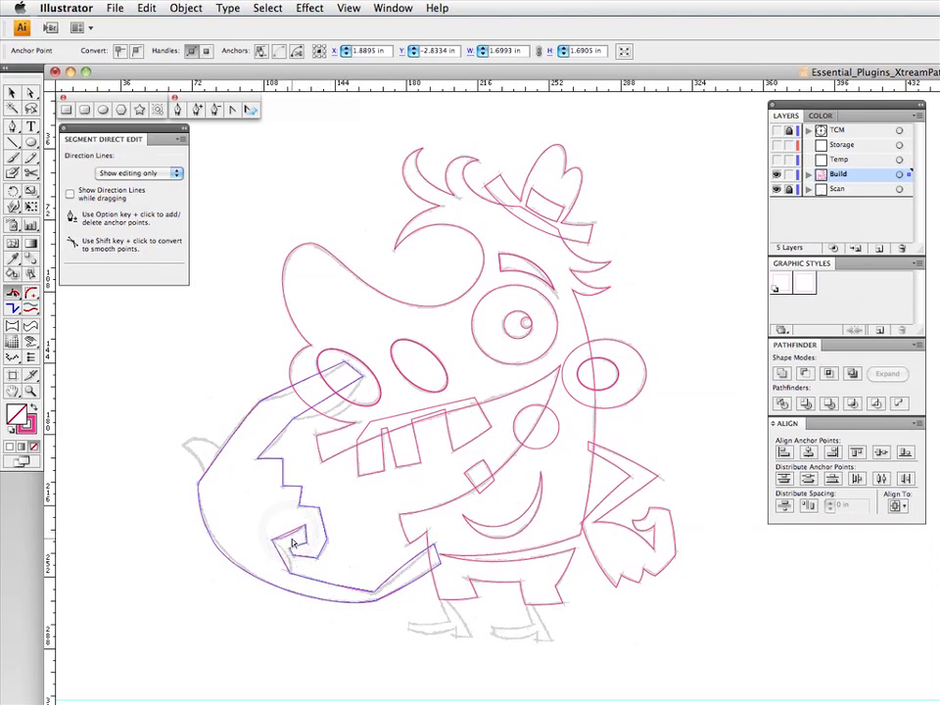
left_click_drag(290, 553, 290, 553)
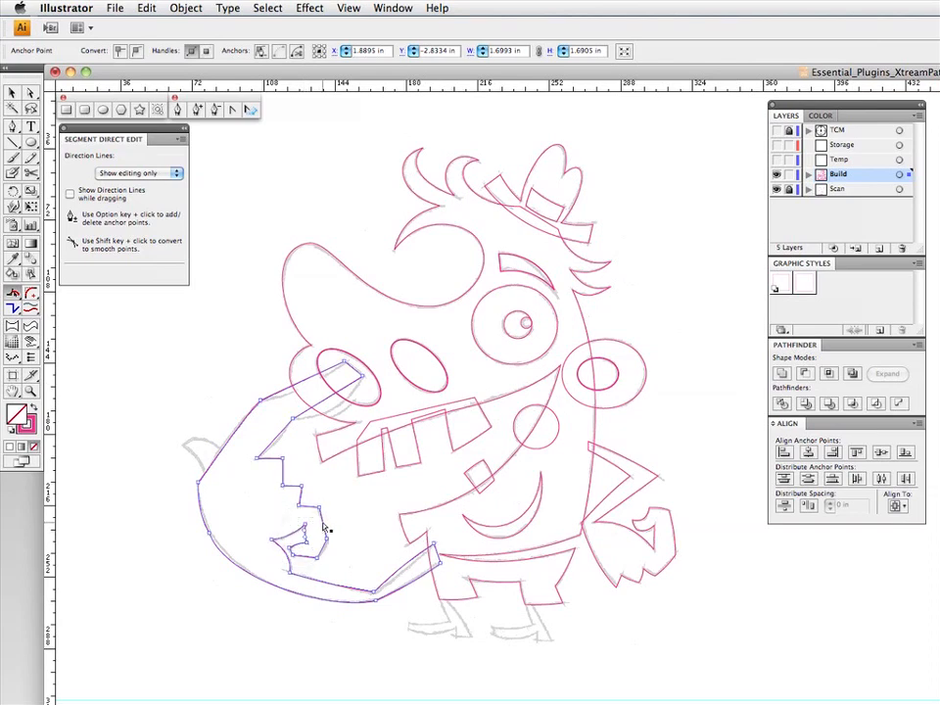
left_click_drag(326, 525, 327, 525)
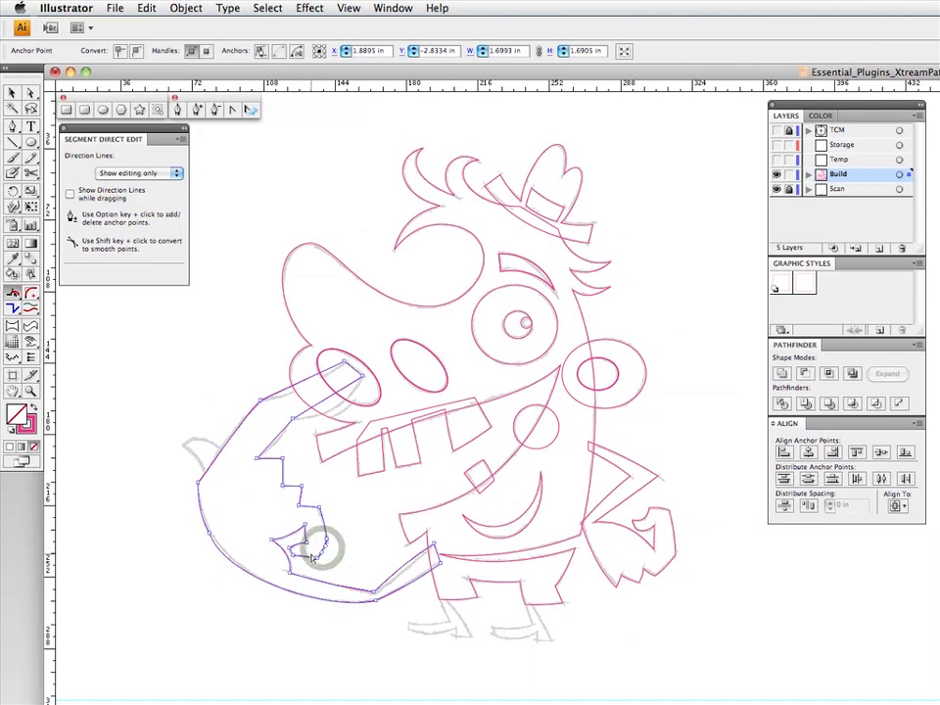
left_click_drag(308, 557, 307, 557)
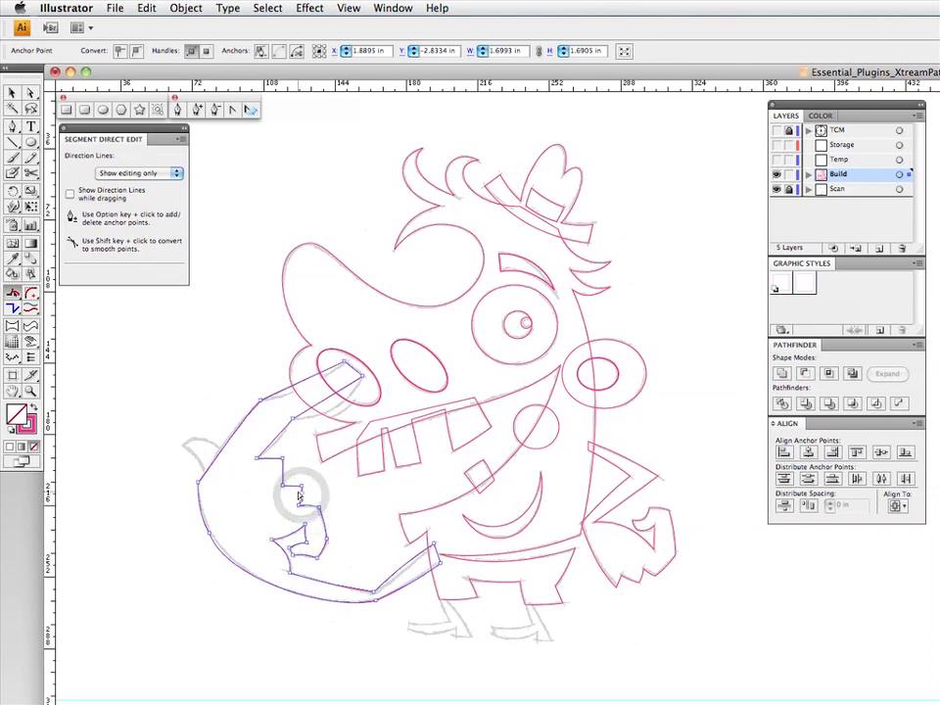
left_click_drag(292, 486, 291, 484)
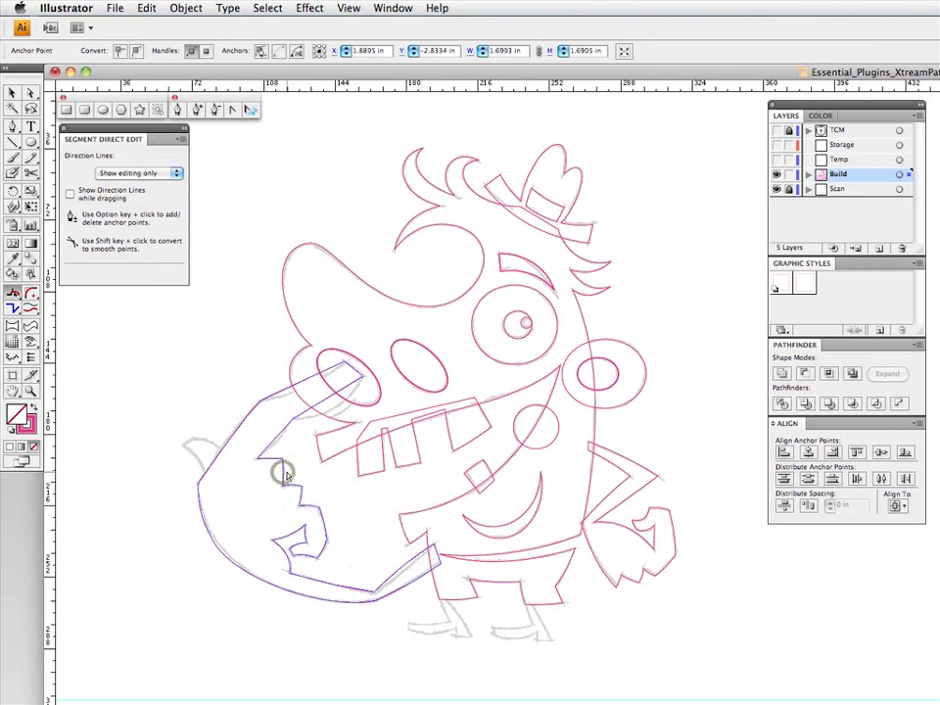
- Curve the segments of the finger reaching into the nostril, from its base around the tip to the back of the hand
left_click(276, 451)
left_click_drag(275, 451, 277, 449)
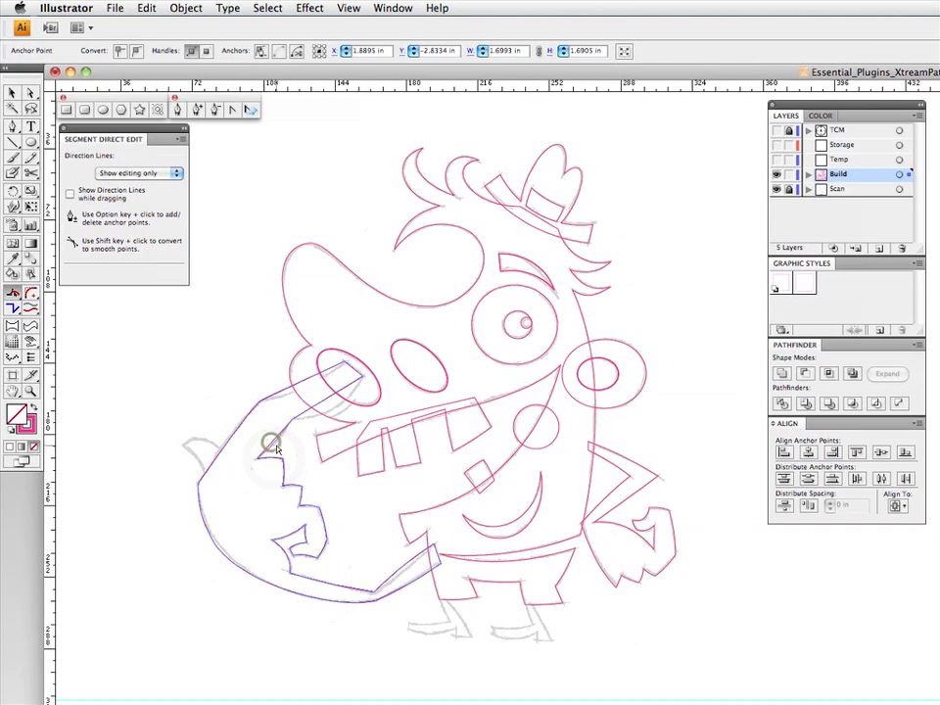
left_click(330, 395)
left_click_drag(330, 397, 351, 394)
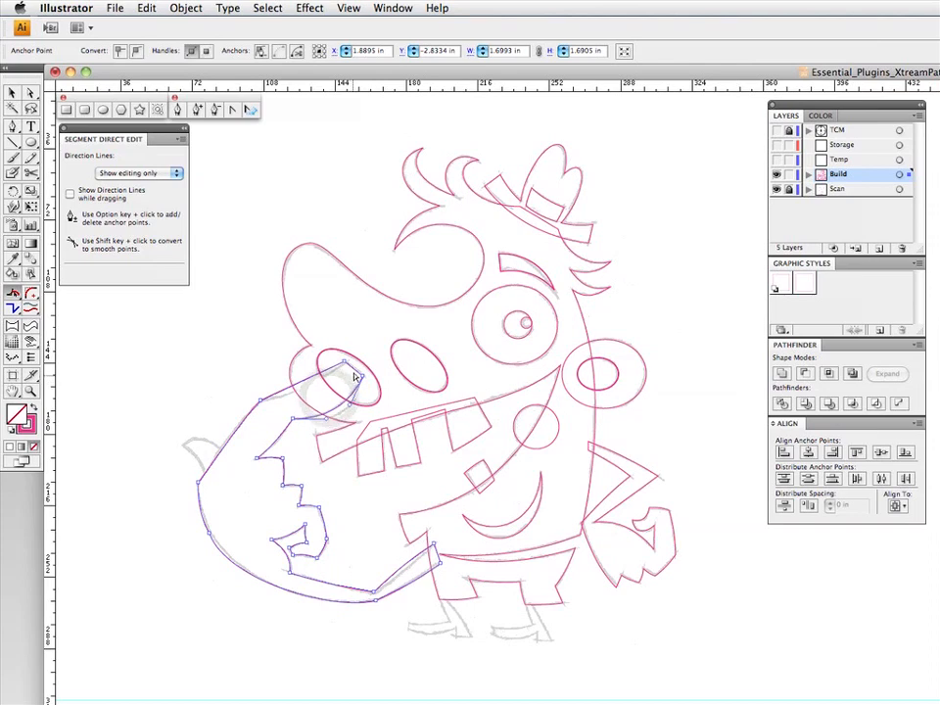
left_click(353, 373)
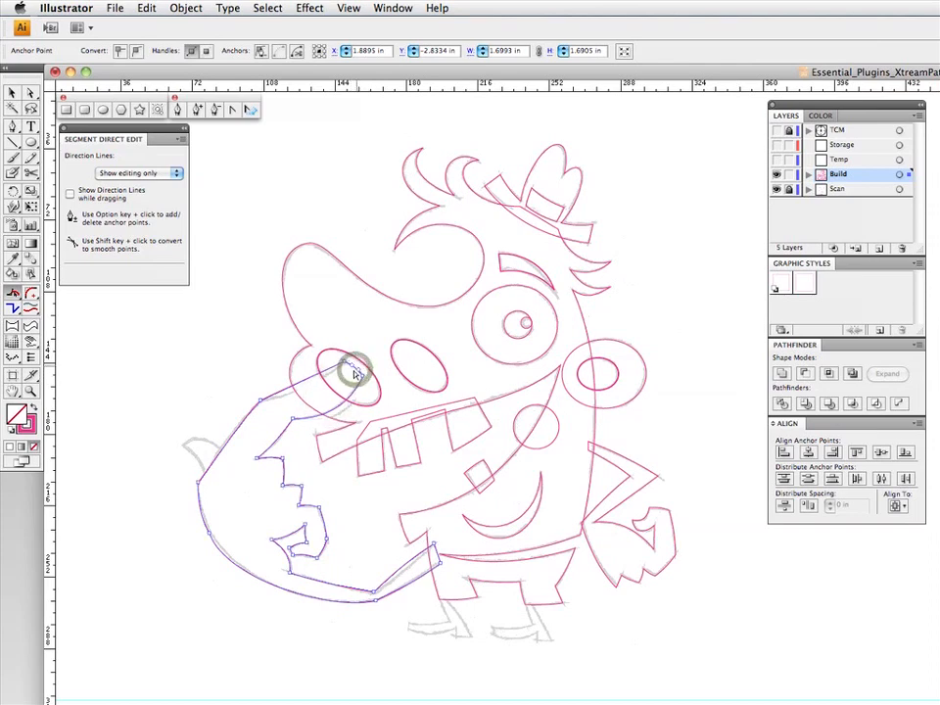
left_click_drag(330, 368, 280, 394)
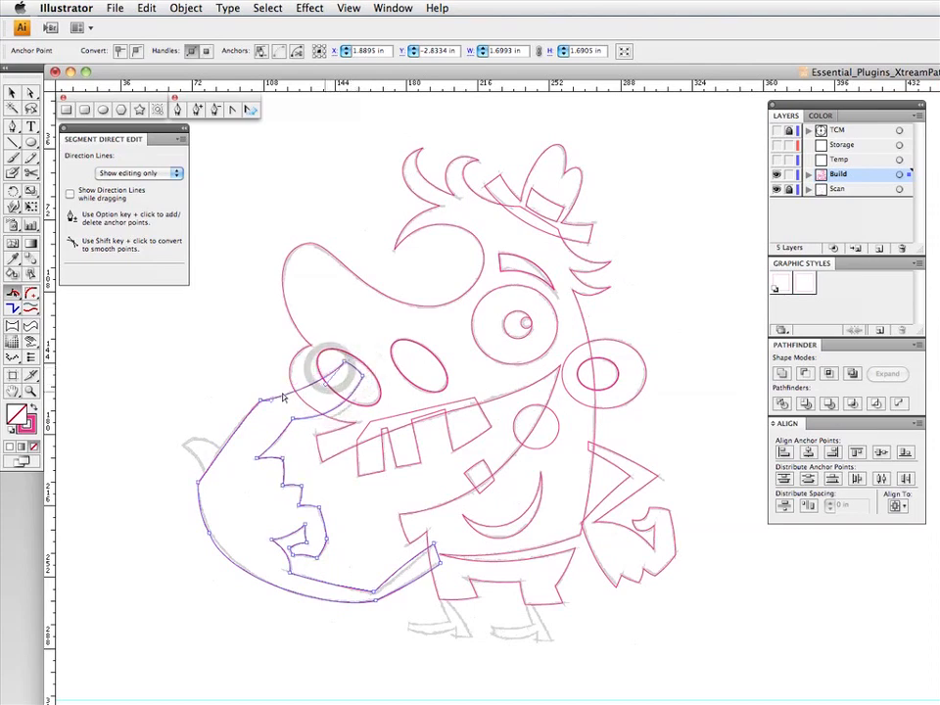
left_click(214, 452)
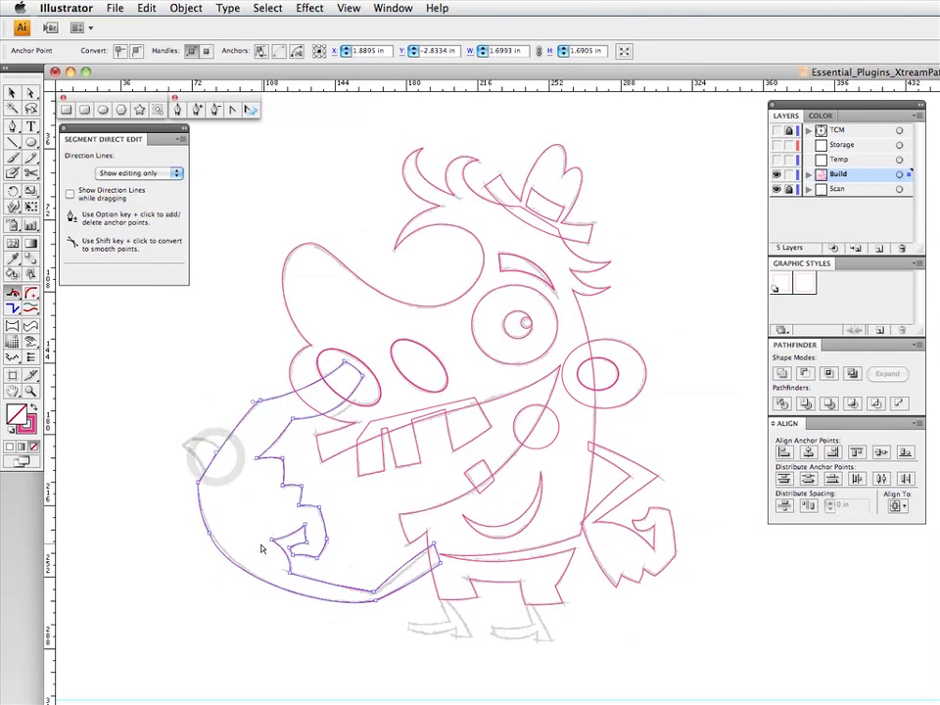
- Select the large arm's upper forearm segment with Direct Selection and adjust its handle
key("a")
left_click(404, 562)
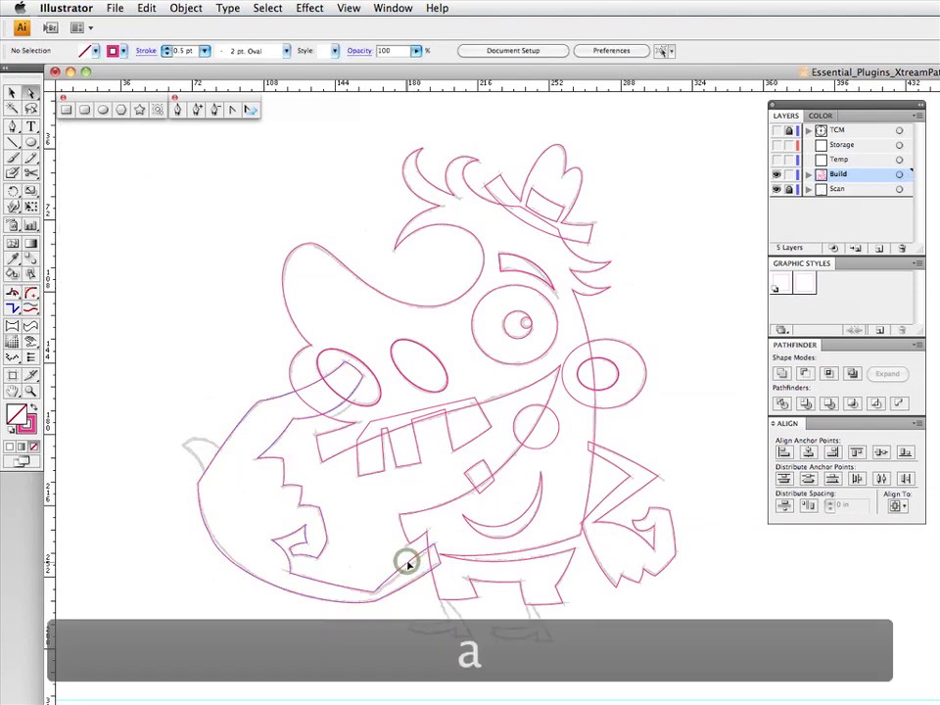
left_click_drag(393, 573, 414, 561)
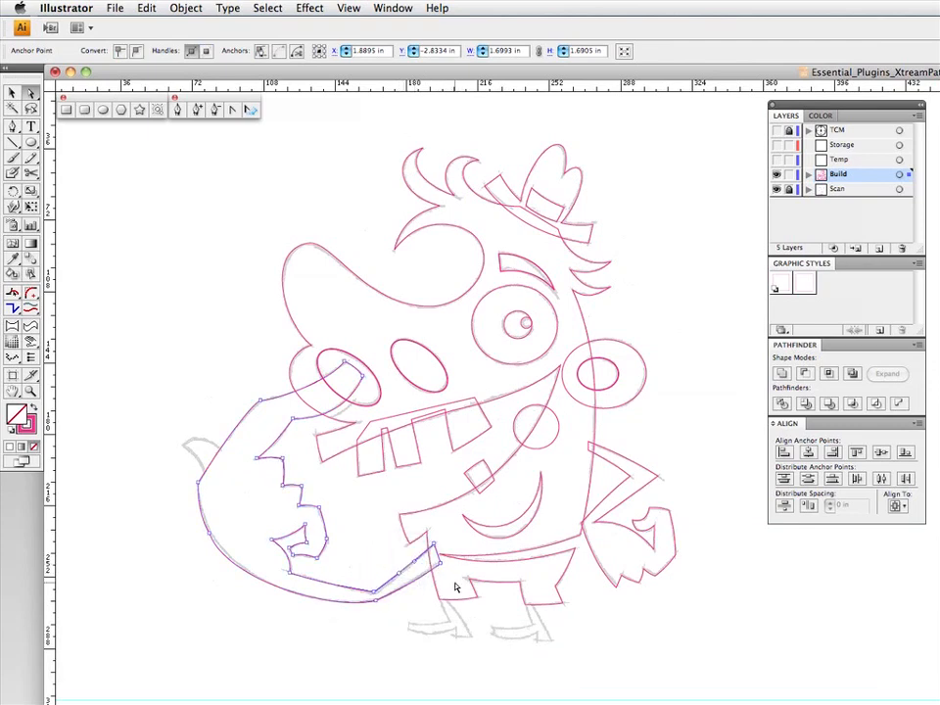
- Draw a closed three-point Pen path over the small pointed thumb on the large hand's outer edge
left_click(16, 128)
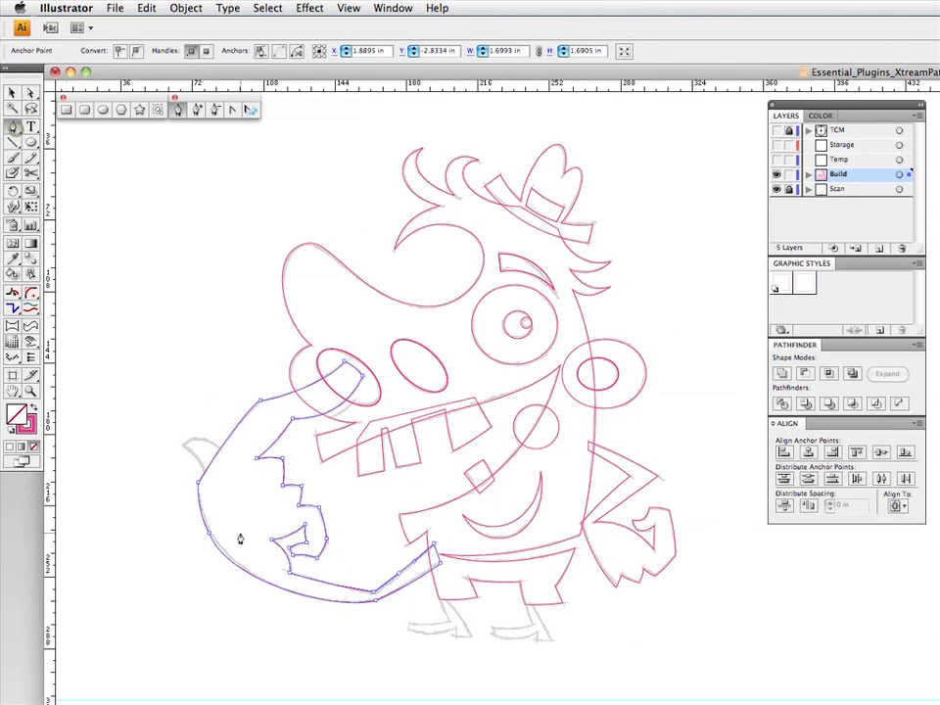
left_click(205, 474)
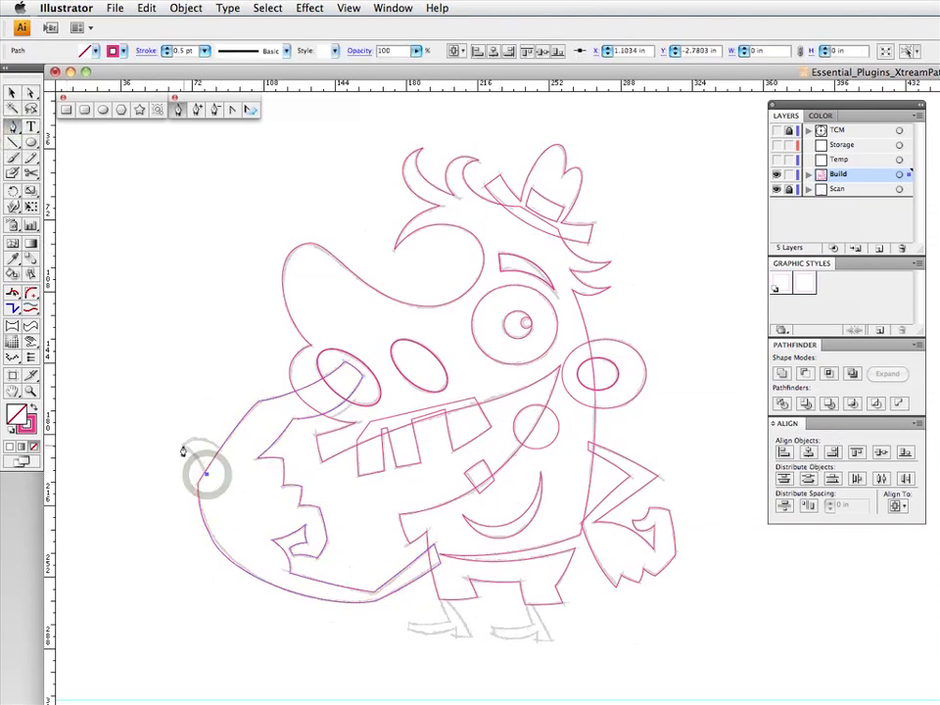
left_click(184, 446)
left_click(223, 451)
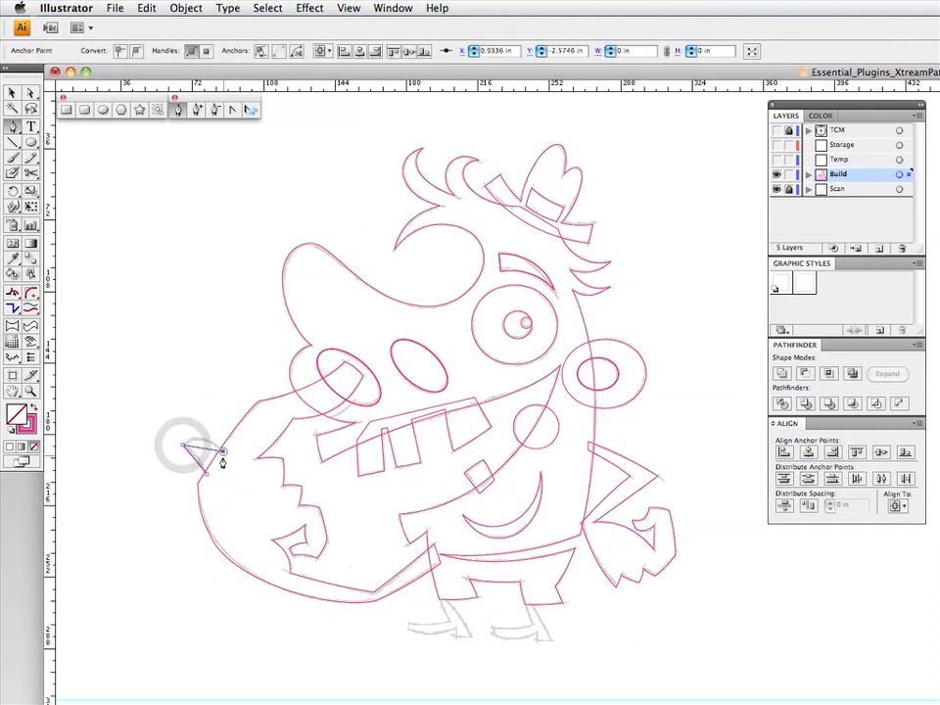
left_click(205, 472)
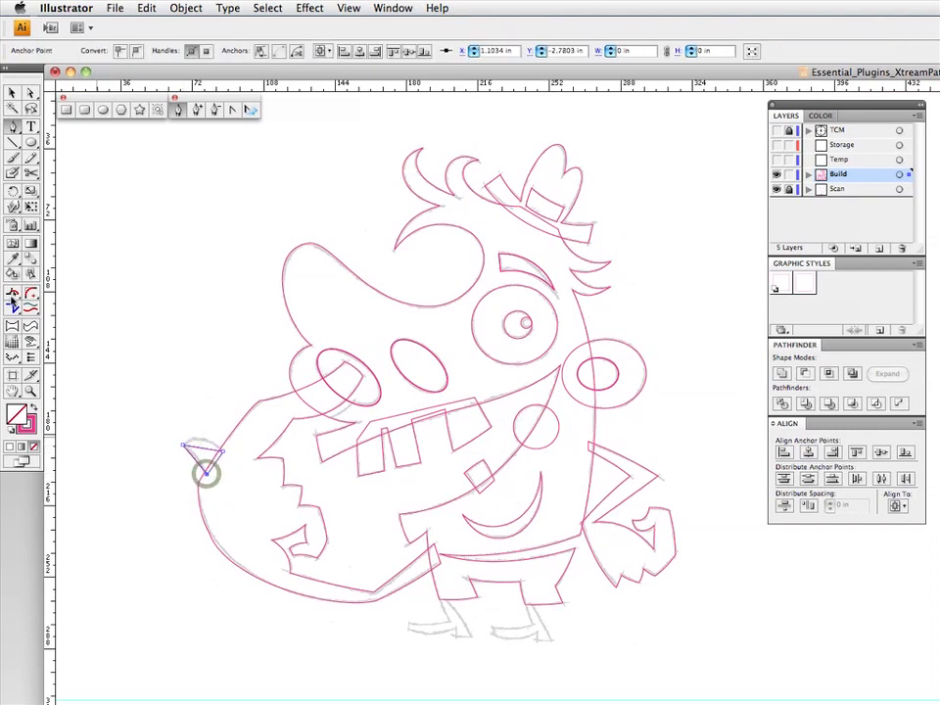
- Curve the thumb path's outer and upper sides with Segment Direct Edit to match the sketch, and deselect it
left_click(10, 294)
left_click_drag(196, 461, 202, 428)
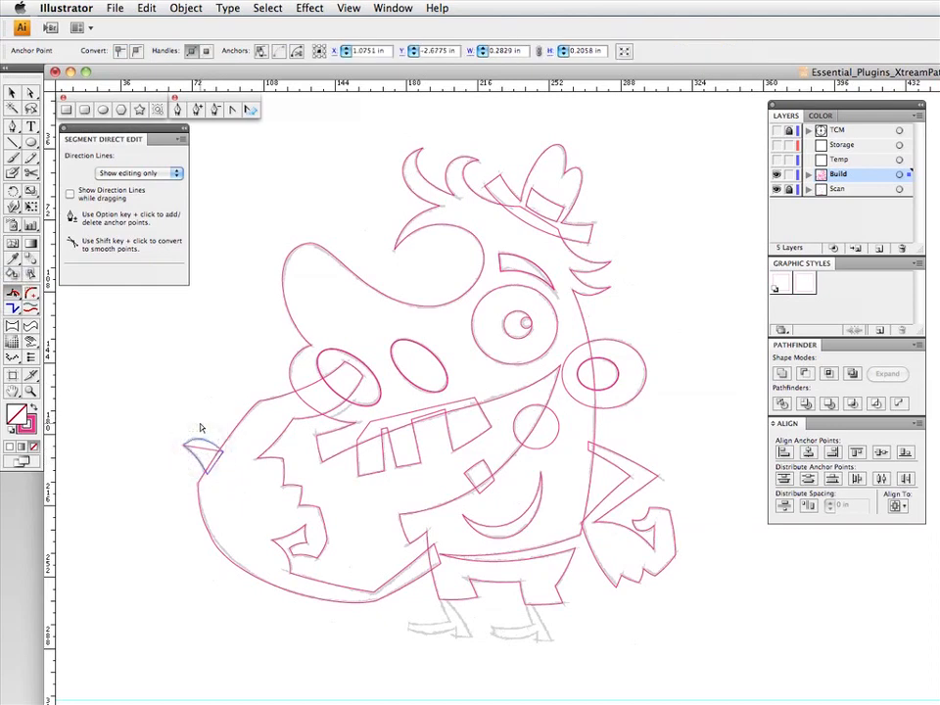
left_click_drag(207, 440, 214, 441)
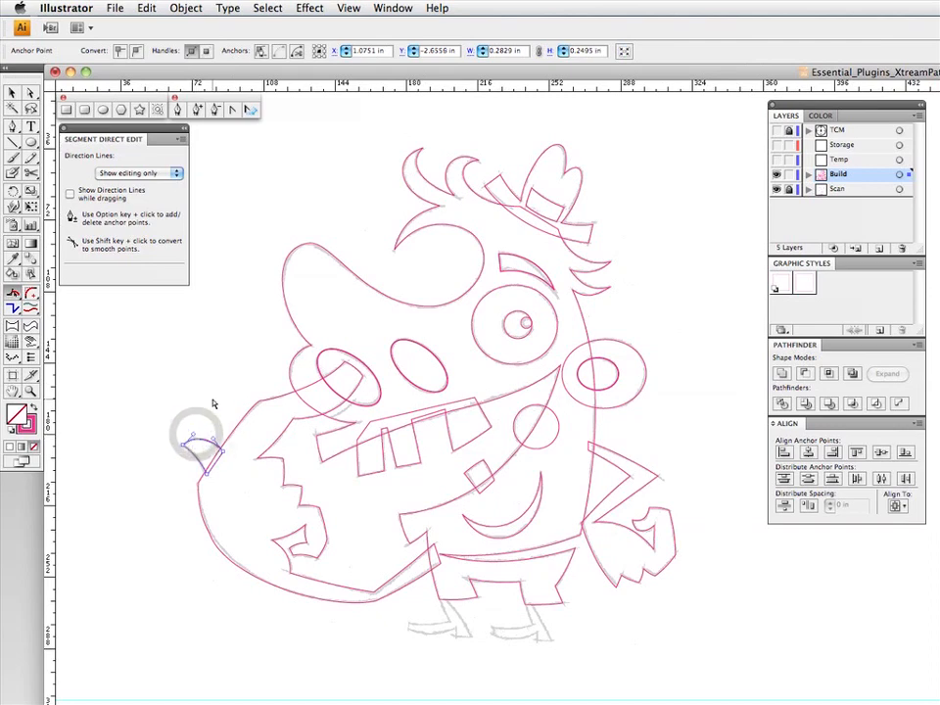
left_click(213, 400)
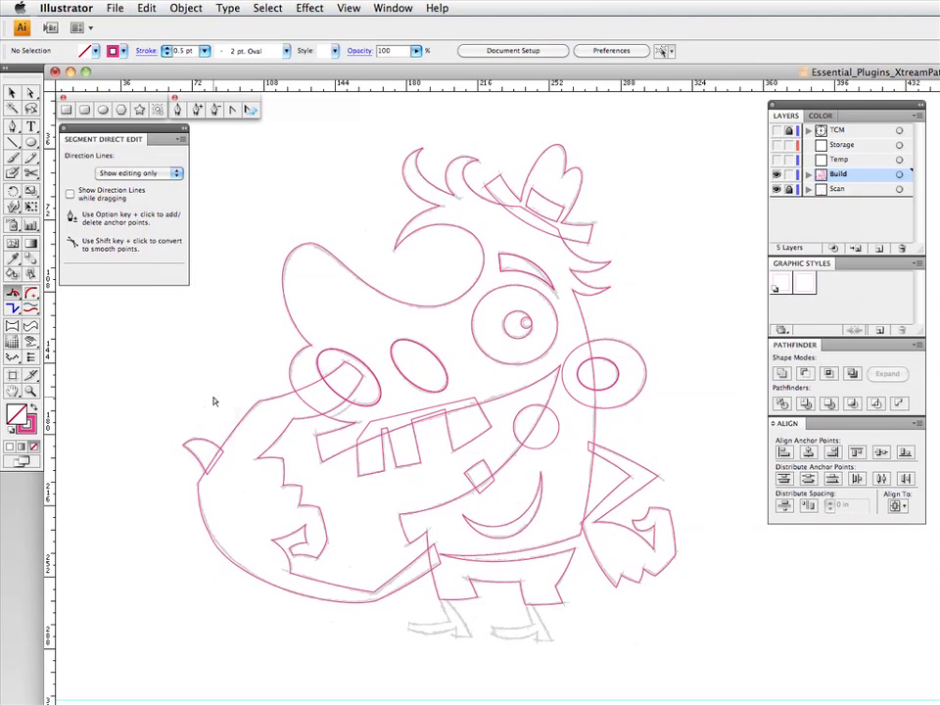
- Select the large arm path's knuckle, outer curve, underside and lowest-finger anchor points and convert them to smooth
key("a")
left_click_drag(244, 506, 181, 580)
left_click(251, 388)
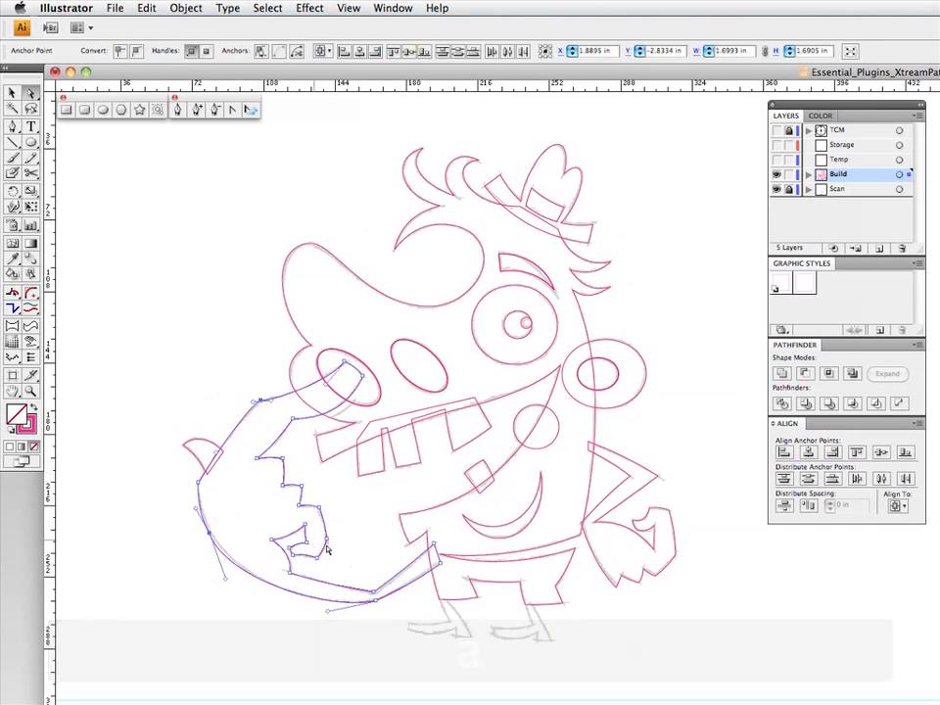
left_click(364, 594)
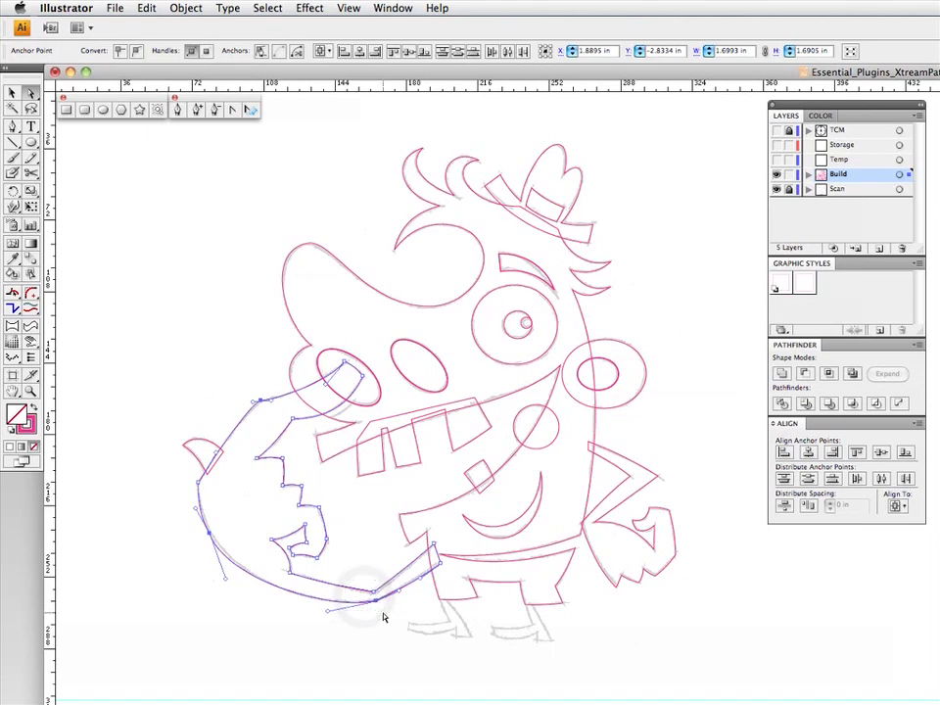
left_click(328, 537)
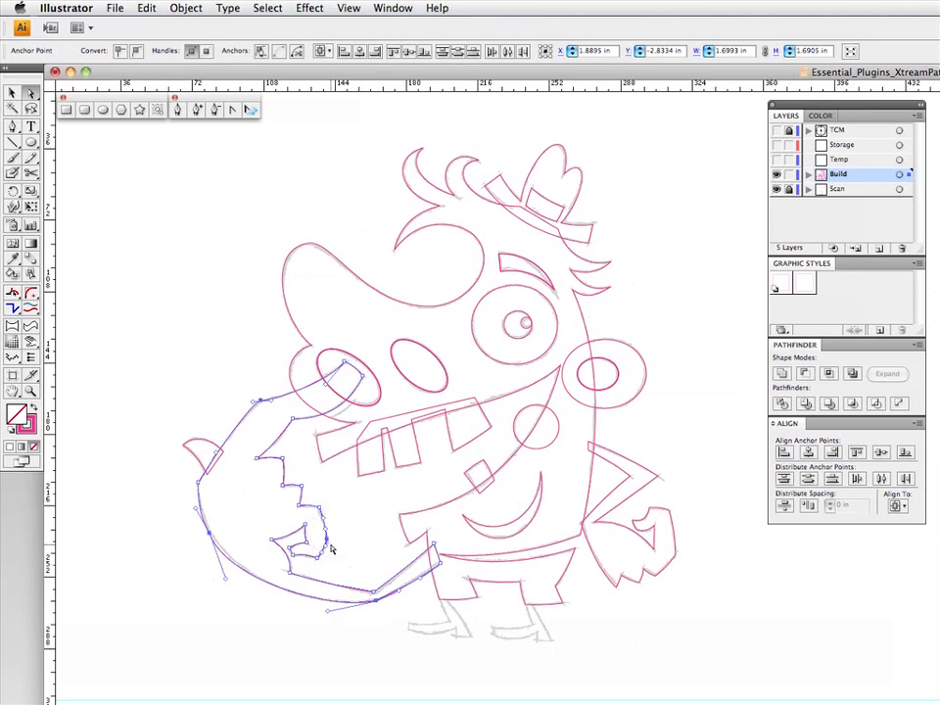
left_click(138, 52)
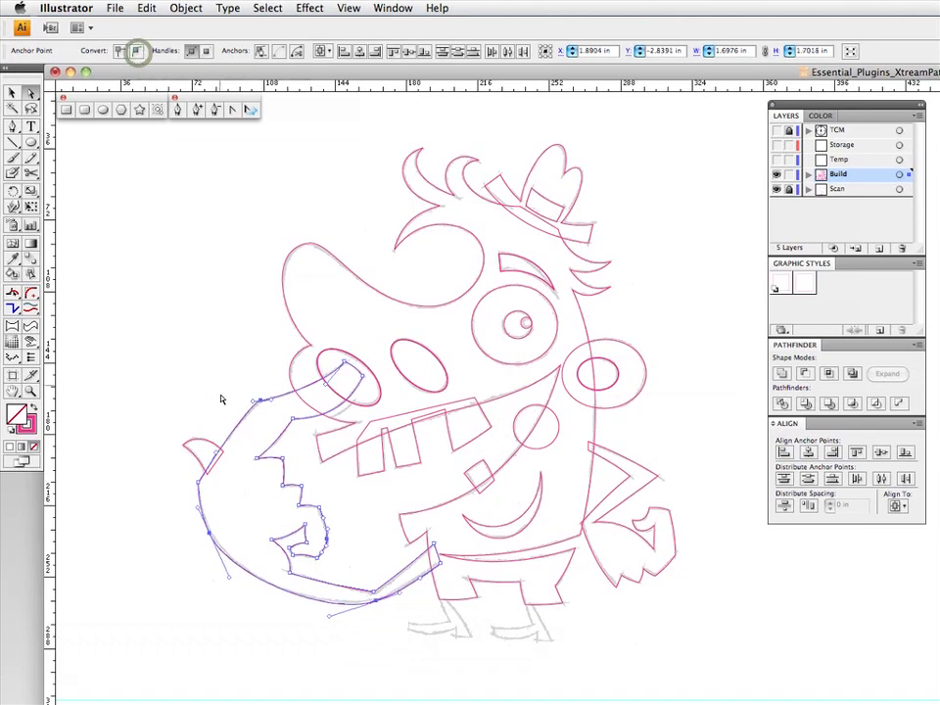
- Refine the outer-curve anchor's position and the handles along the large arm's underside to fit the sketch
left_click(261, 381)
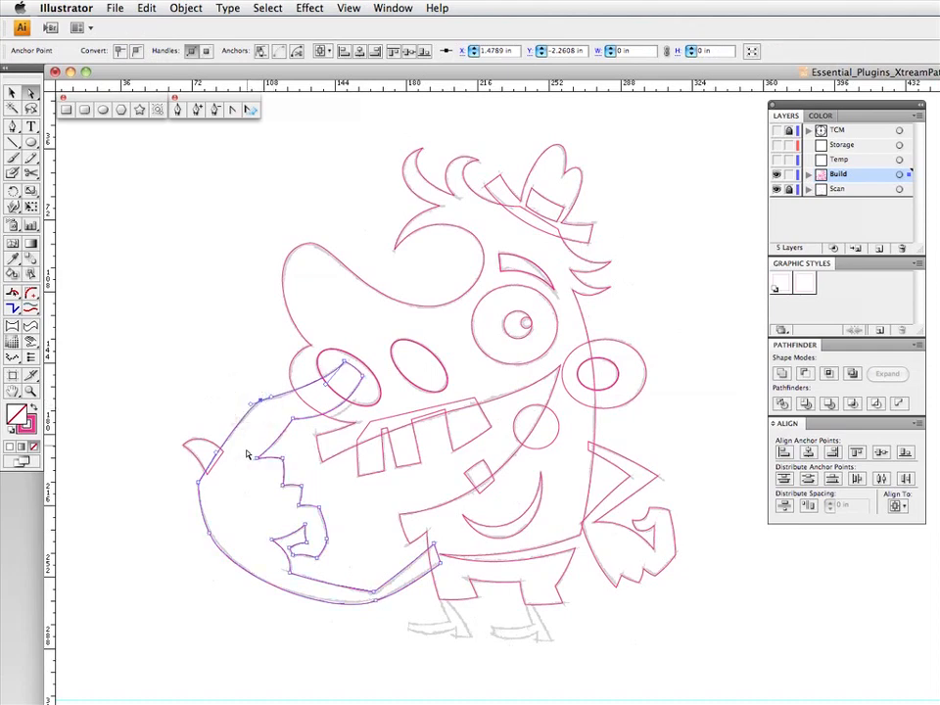
left_click_drag(208, 532, 242, 585)
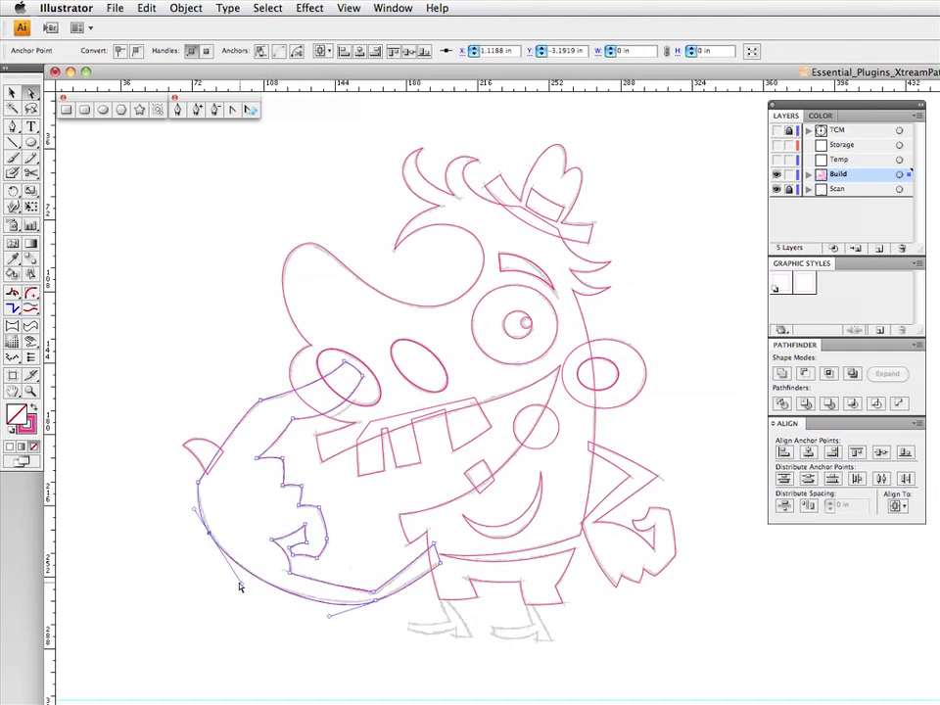
left_click_drag(210, 533, 214, 538)
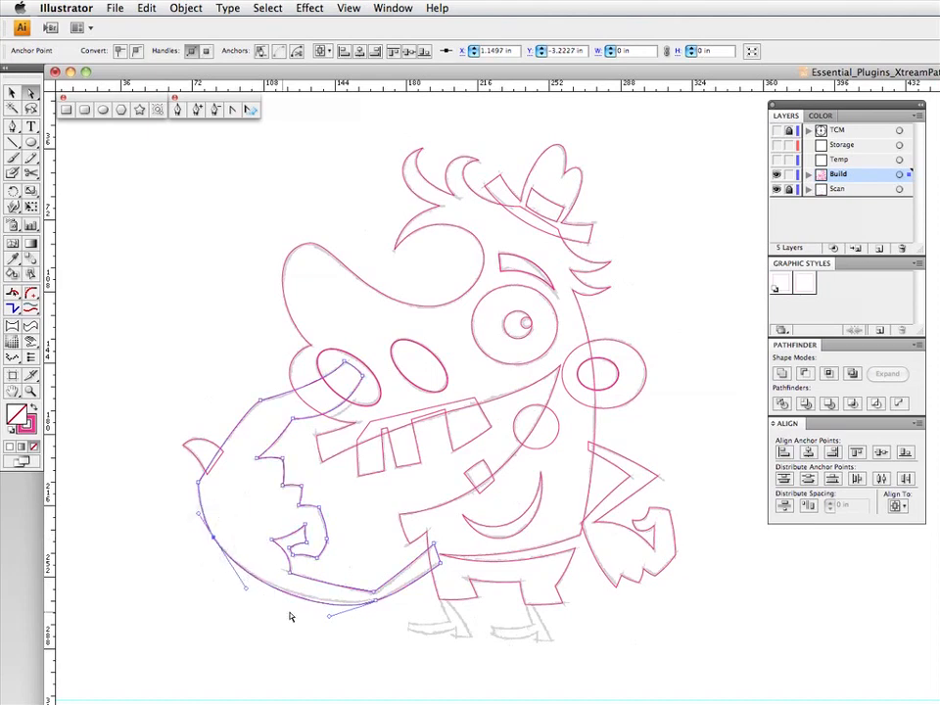
mouse_move(329, 616)
left_mouse_down()
mouse_move(361, 613)
mouse_move(335, 610)
left_mouse_up()
left_click(376, 602)
left_click_drag(400, 597, 390, 599)
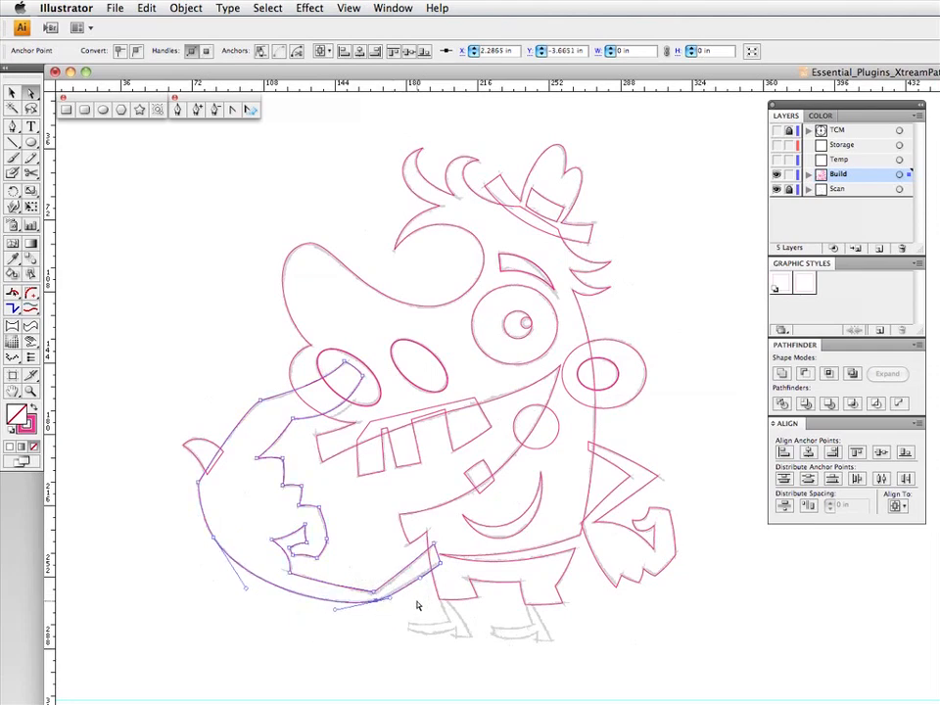
- Nudge the smooth anchor point on the lowest finger's outer edge onto the sketch line and deselect the path
left_click(365, 550)
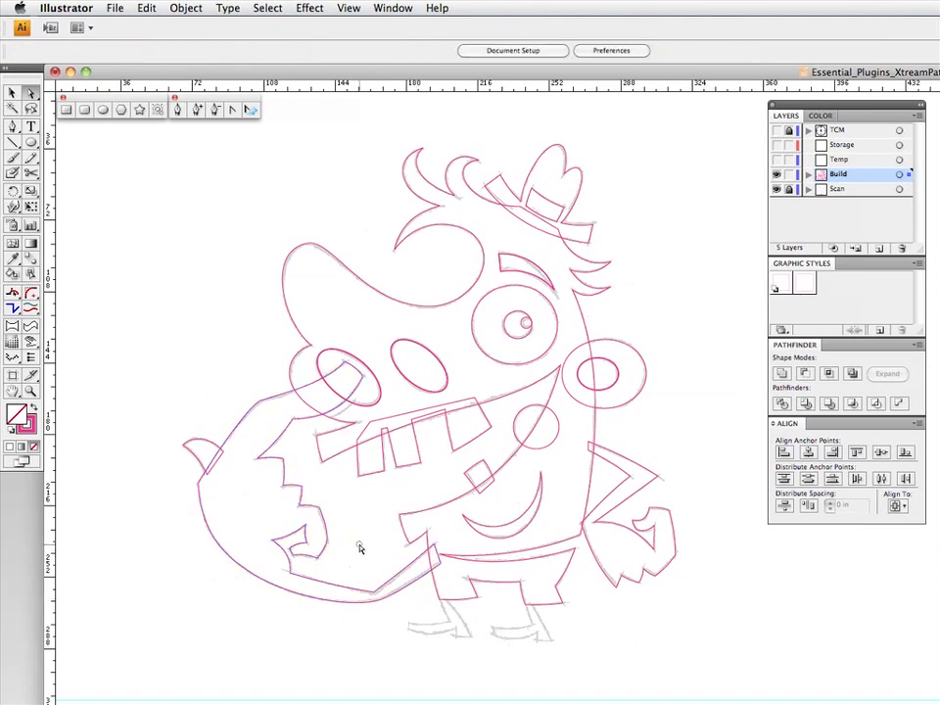
left_click(325, 551)
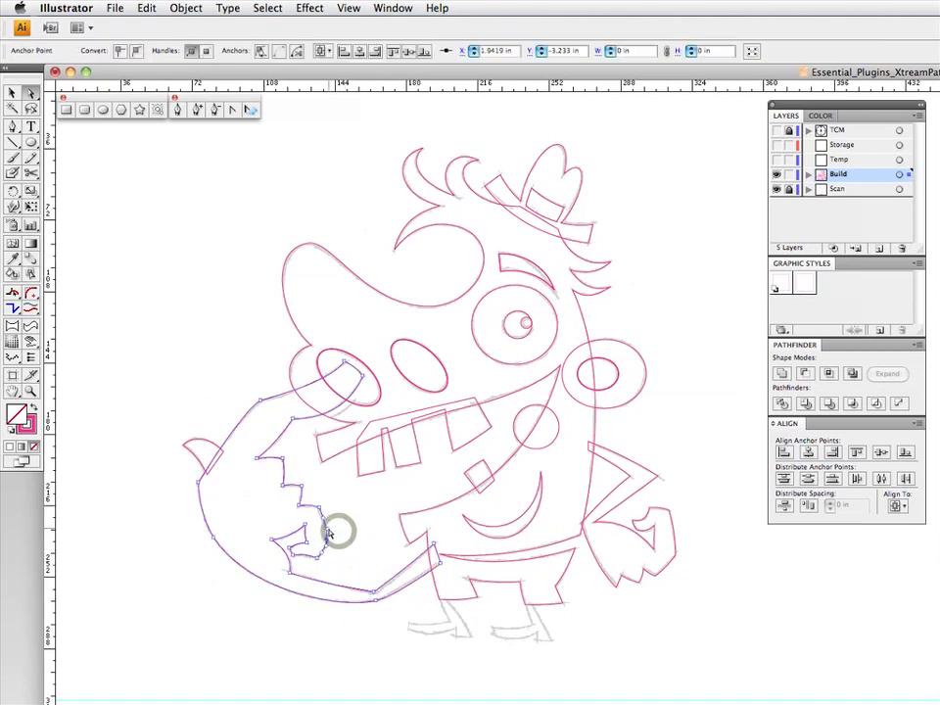
mouse_move(327, 537)
left_mouse_down()
mouse_move(321, 530)
mouse_move(325, 537)
left_mouse_up()
left_click(345, 529)
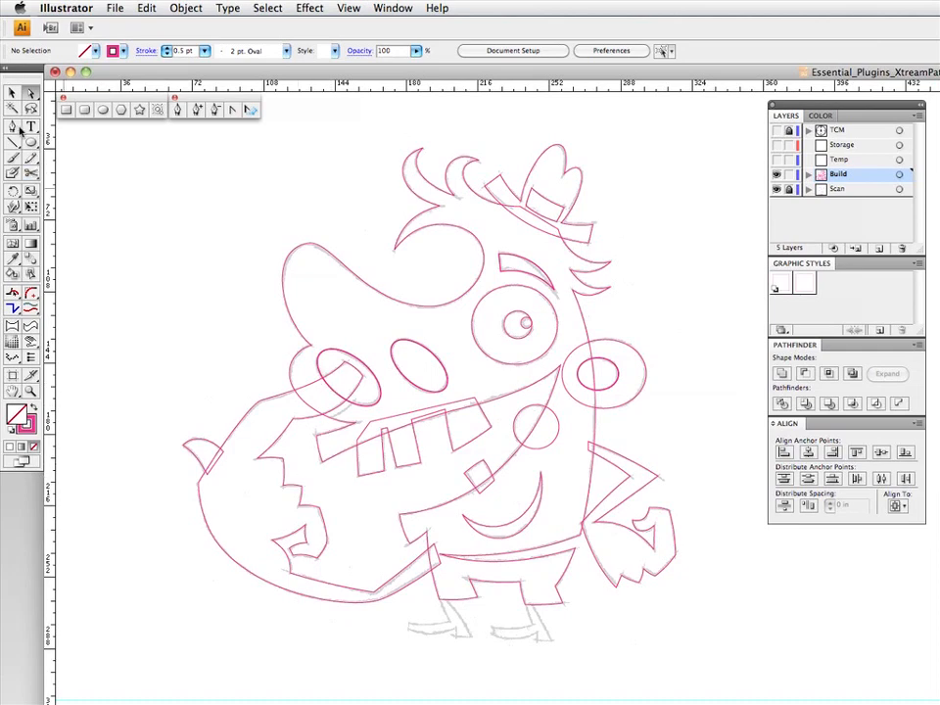
- Start a Pen tool path for the left leg from the trouser cuff to the ankle with Smart Guides, and switch Smart Guides off
key("p")
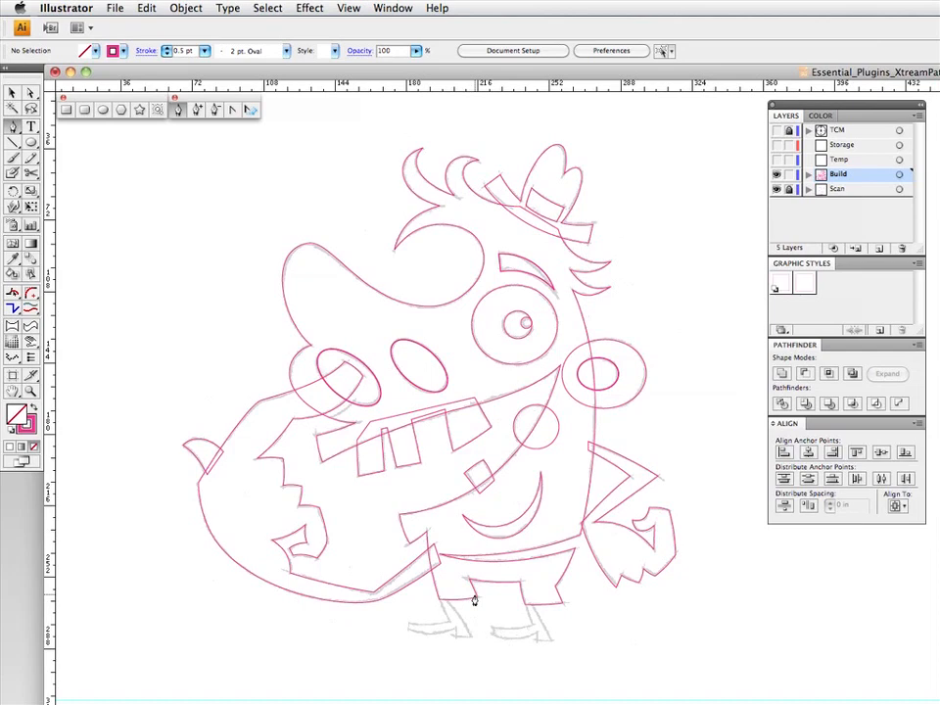
key("super+u")
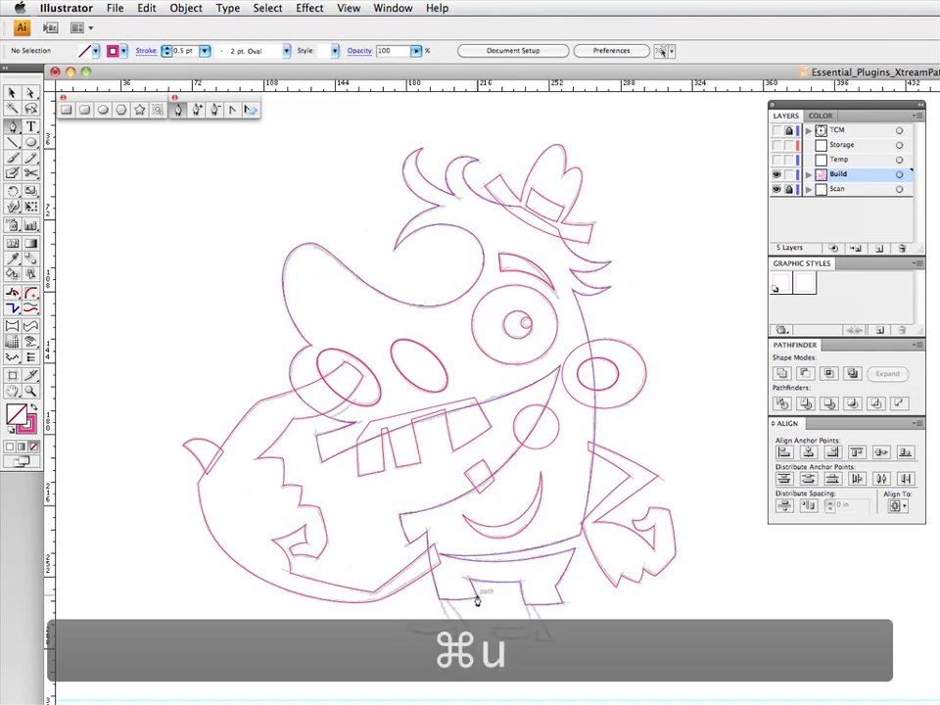
key("super+u")
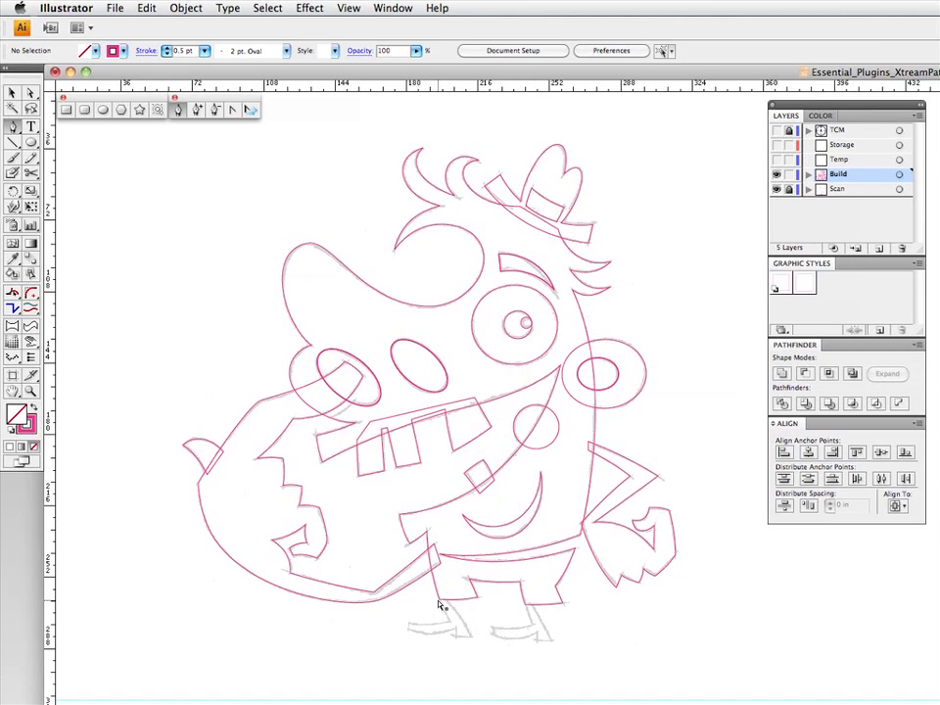
key("super+u")
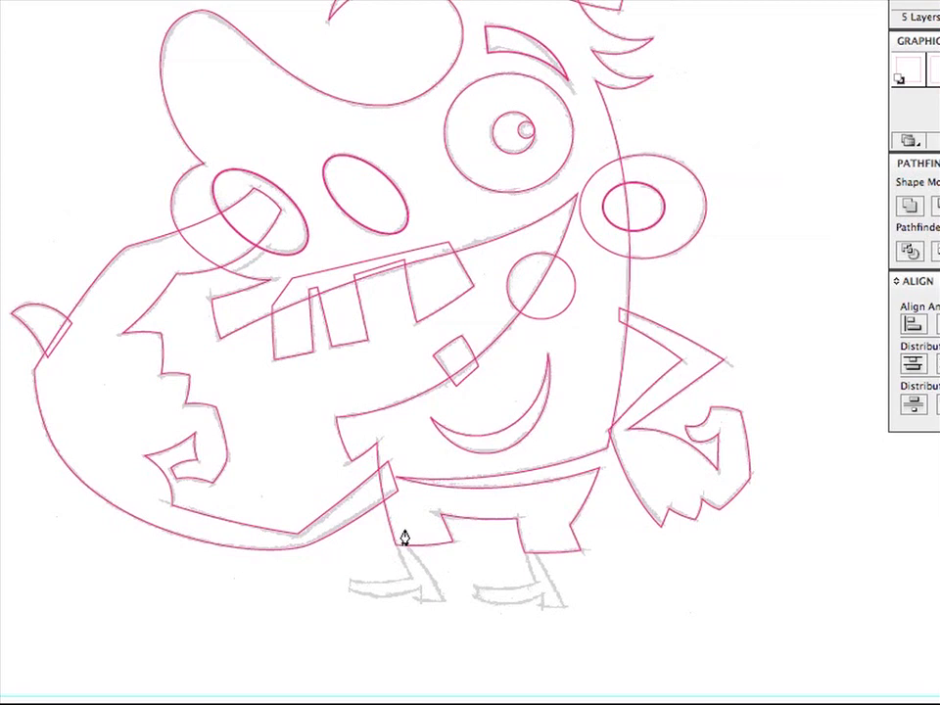
left_click_drag(402, 541, 412, 588)
left_click(411, 577)
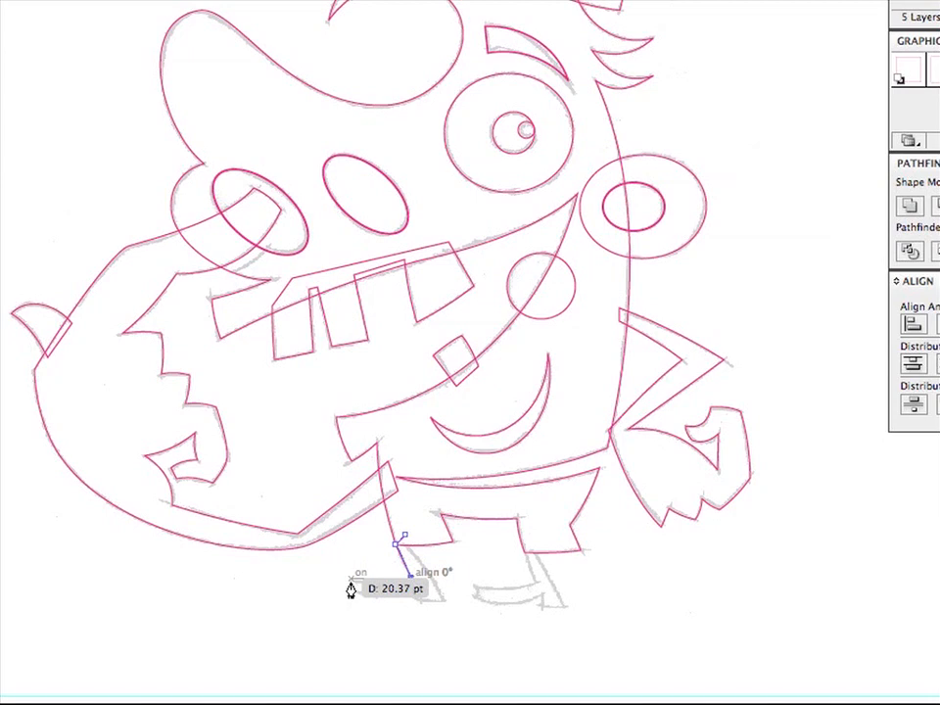
left_click_drag(350, 588, 413, 588)
key("super+u")
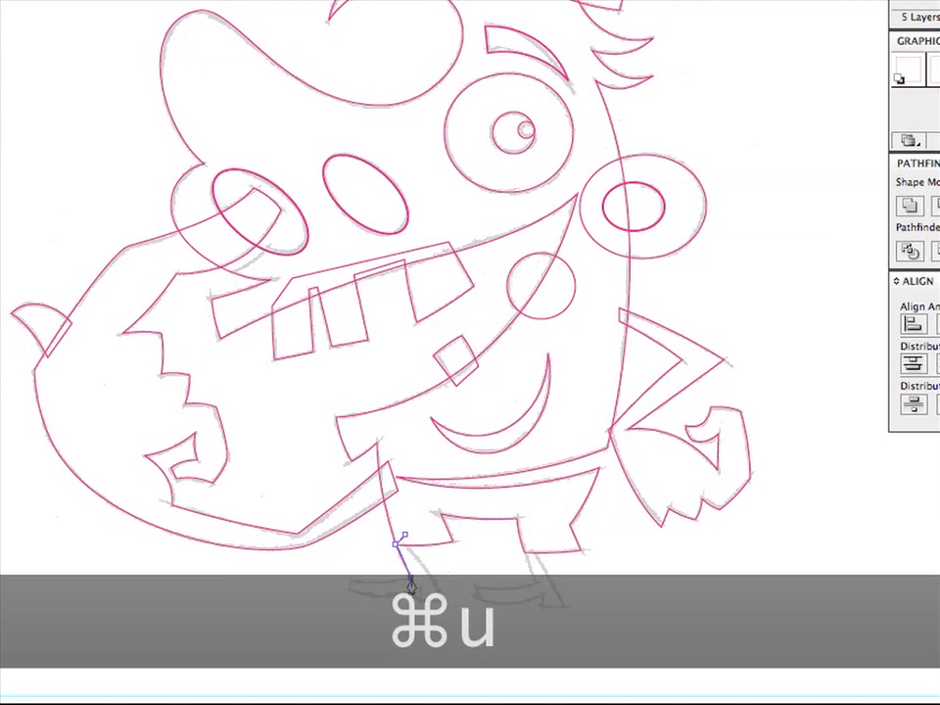
left_click(410, 577)
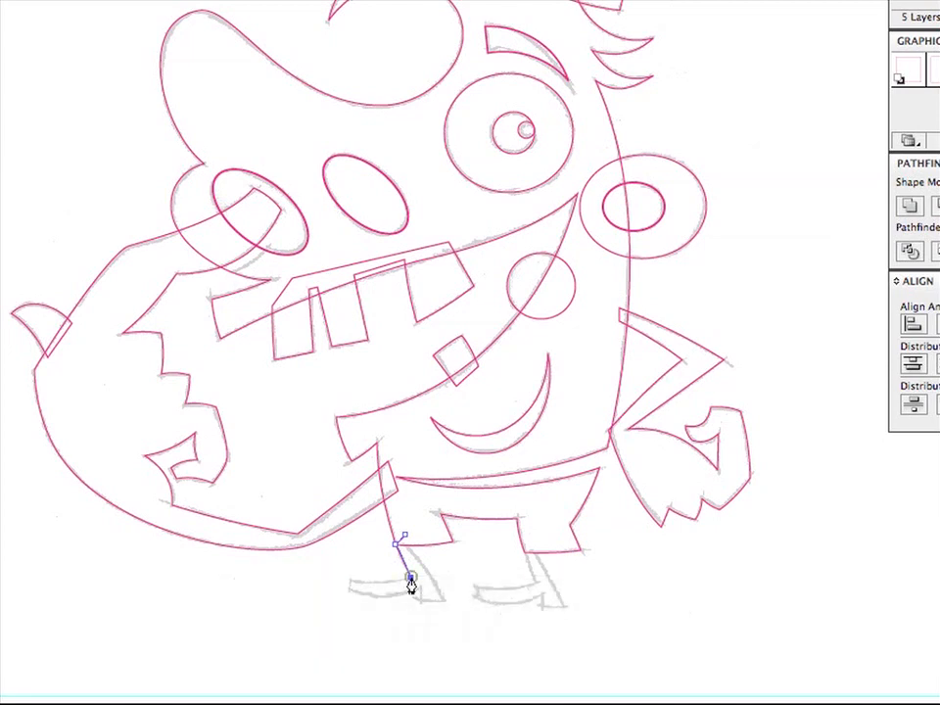
- Trace the left shoe's top, toe, sole and heel and the back of the leg with straight segments up into the trouser cuff
left_click(350, 581)
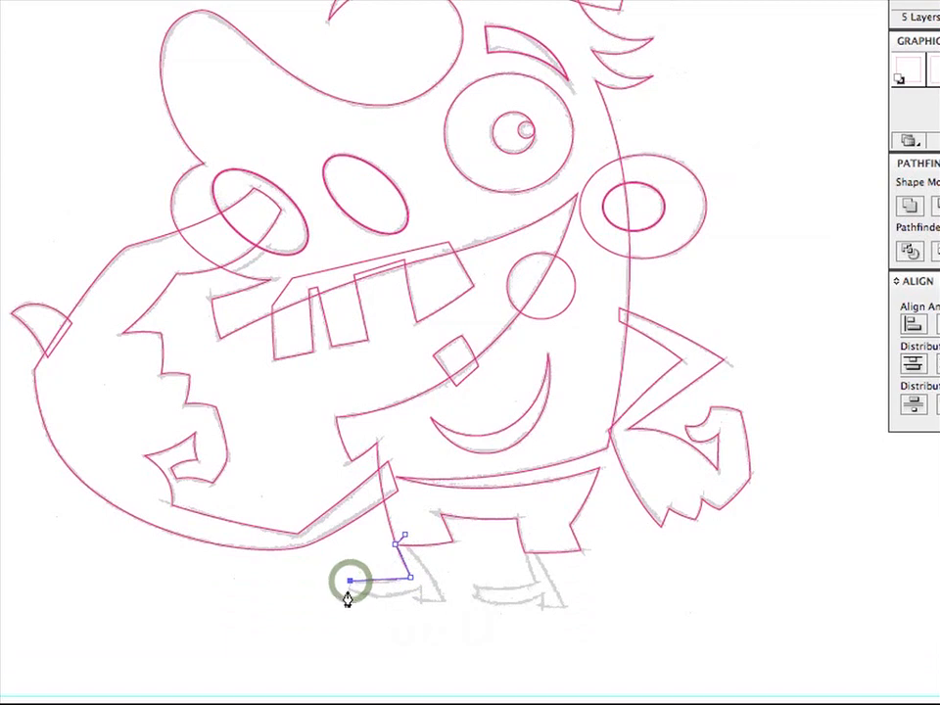
left_click(347, 589)
left_click(422, 588)
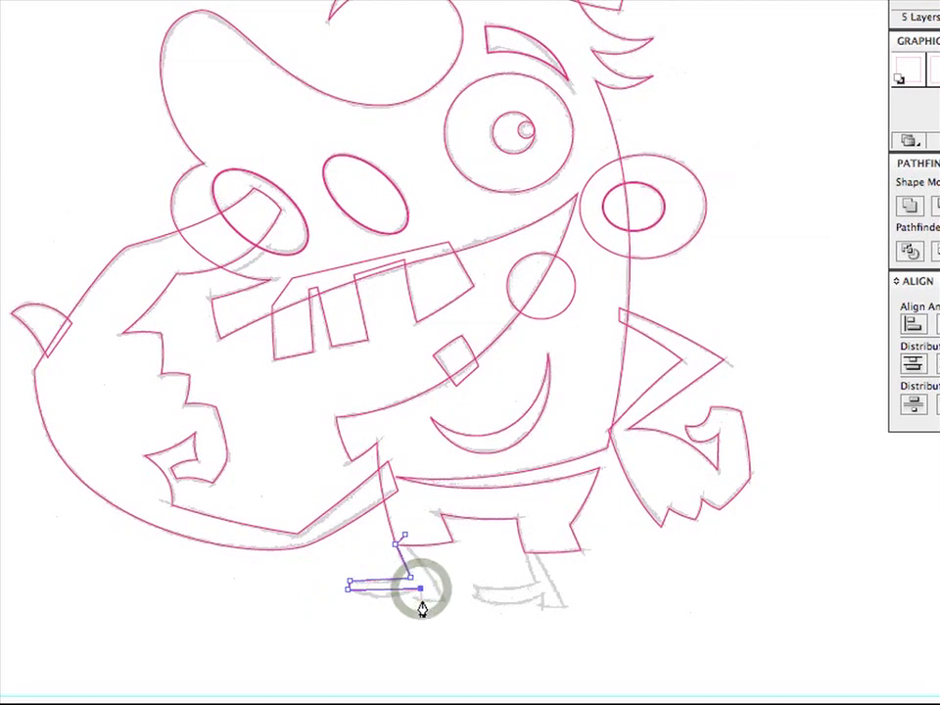
left_click(419, 599)
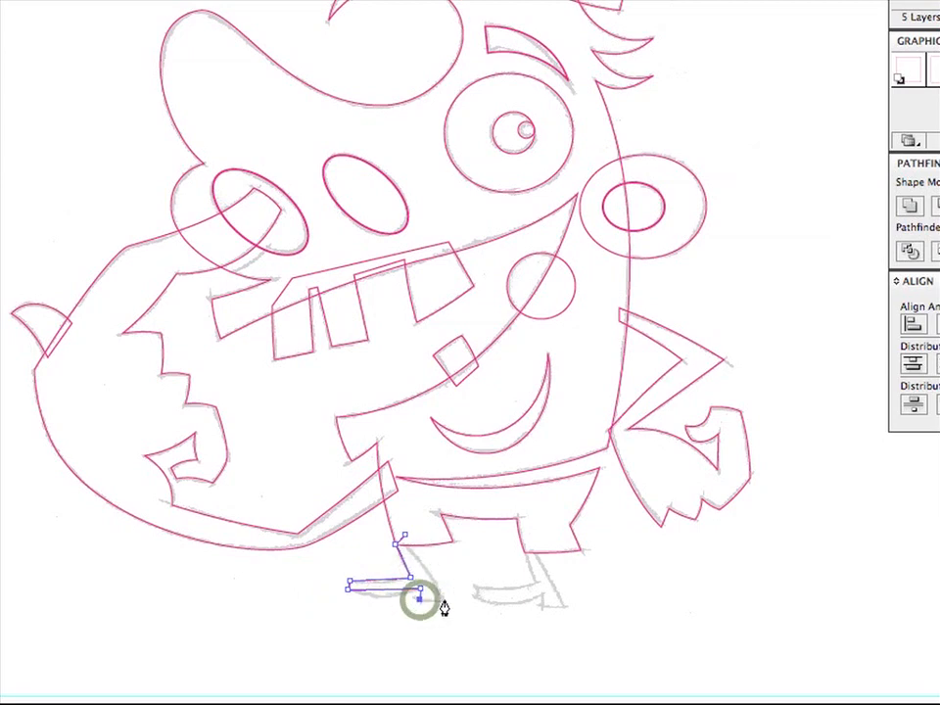
left_click(441, 598)
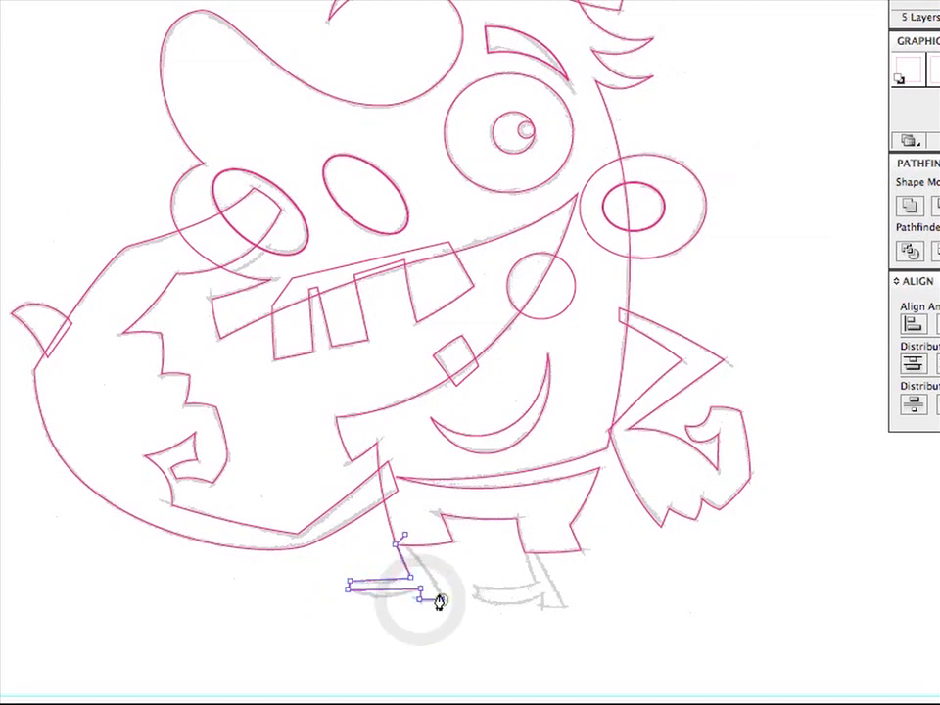
left_click(405, 541)
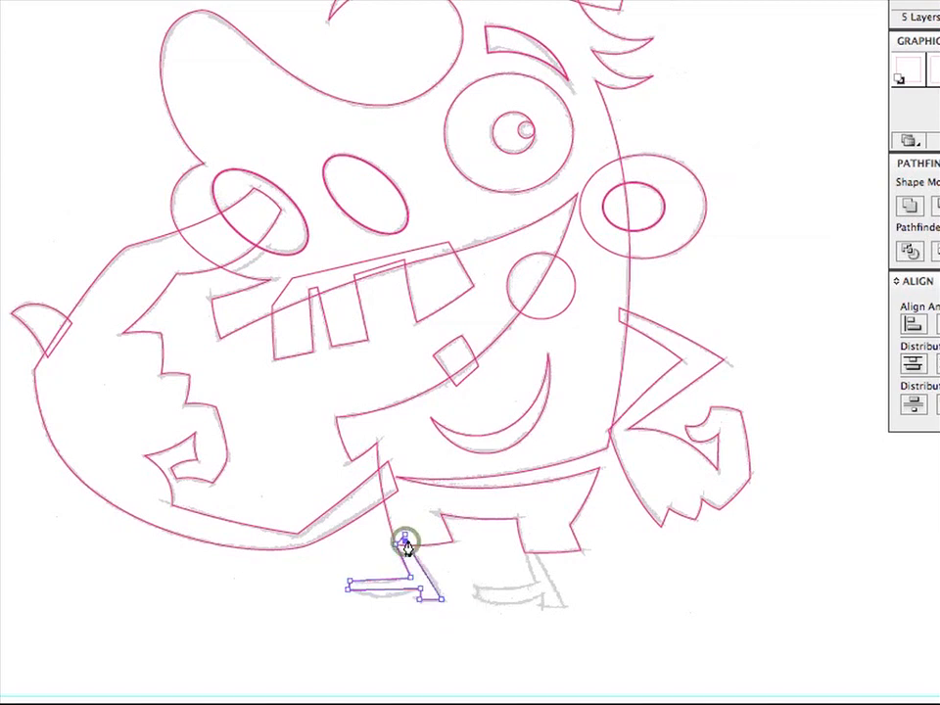
left_click(404, 538)
- Curve the left shoe's sole and top and the back of the leg with Segment Direct Edit to match the sketch, and deselect the path
key("a")
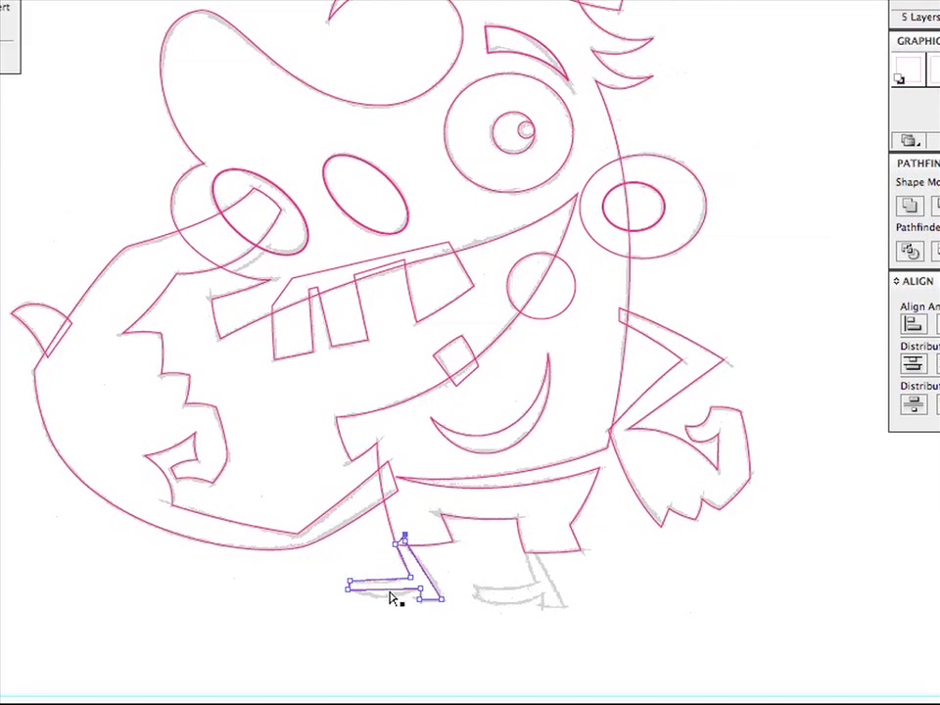
left_click(390, 600)
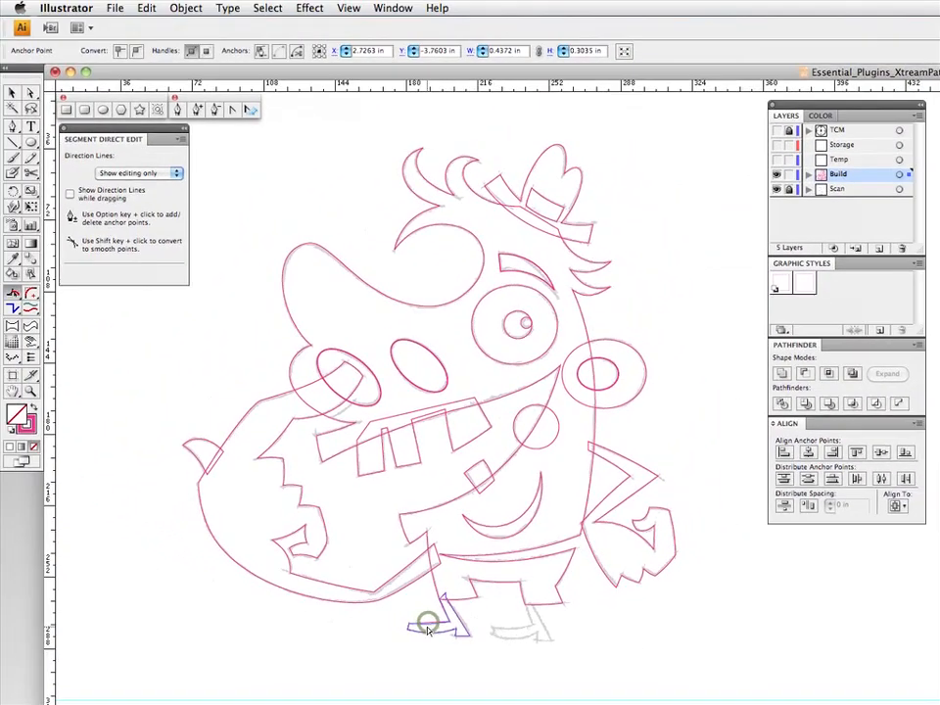
left_click(382, 589)
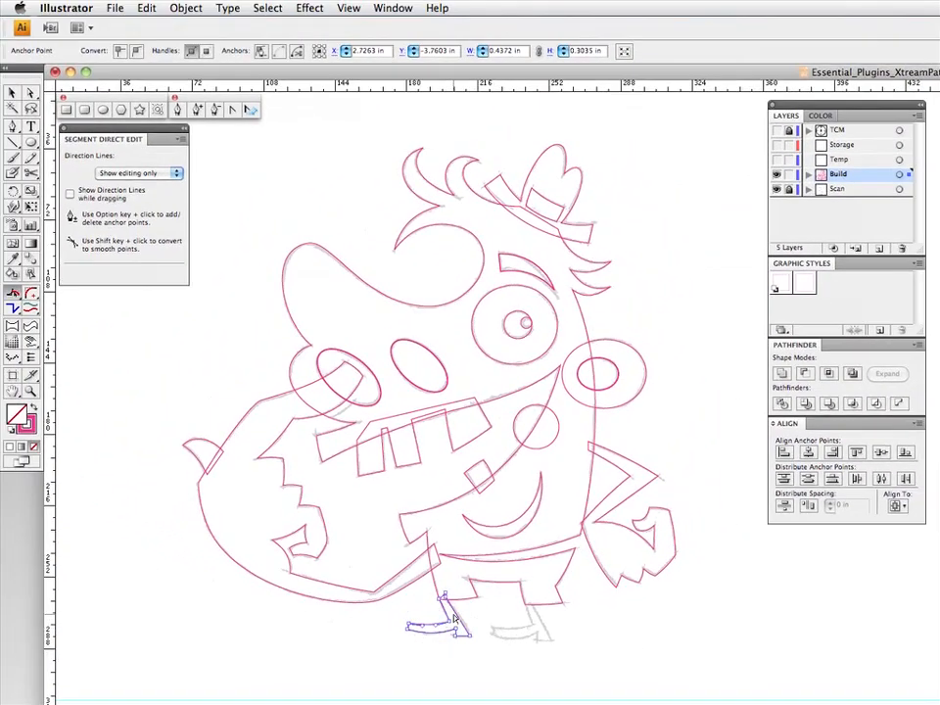
left_click(458, 619)
left_click(442, 661)
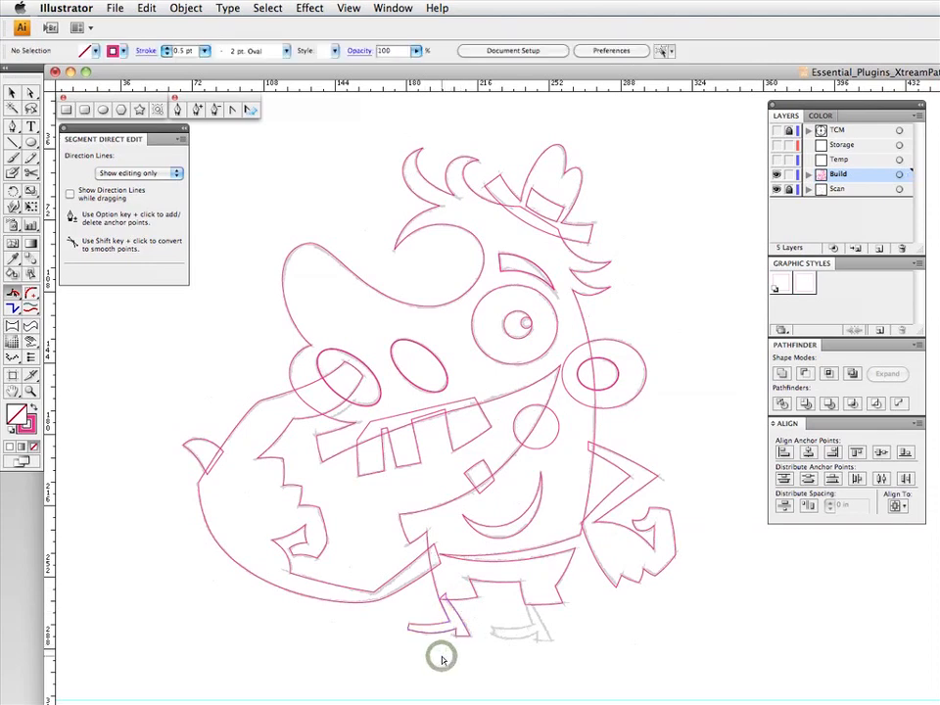
- Duplicate the finished leg path, position the copy over the sketch's right leg beneath the other trouser cuff, and clear the selection
key("v")
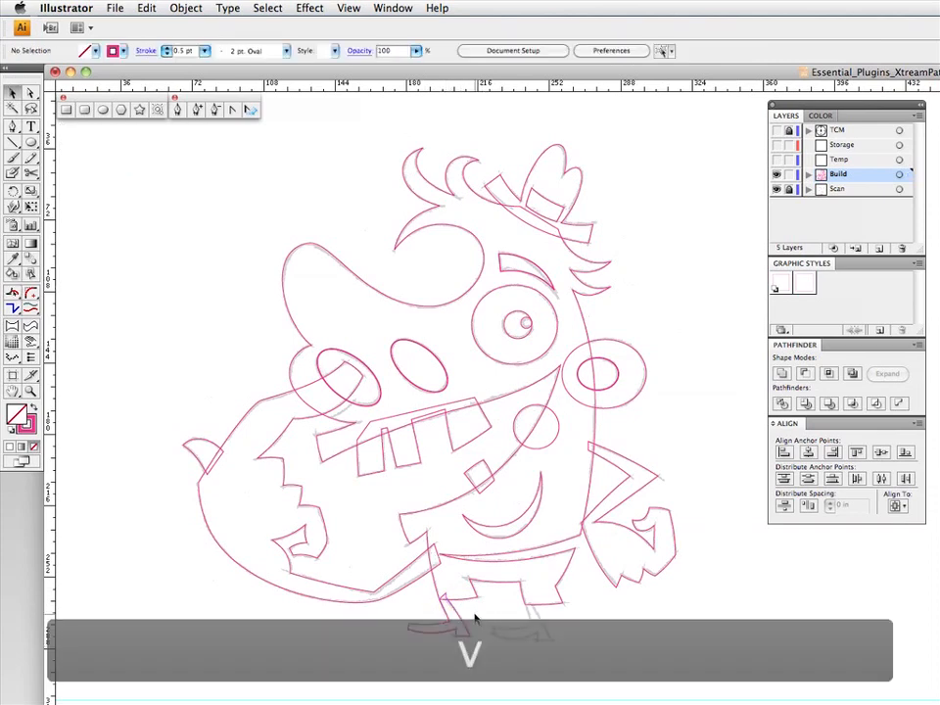
left_click(473, 617)
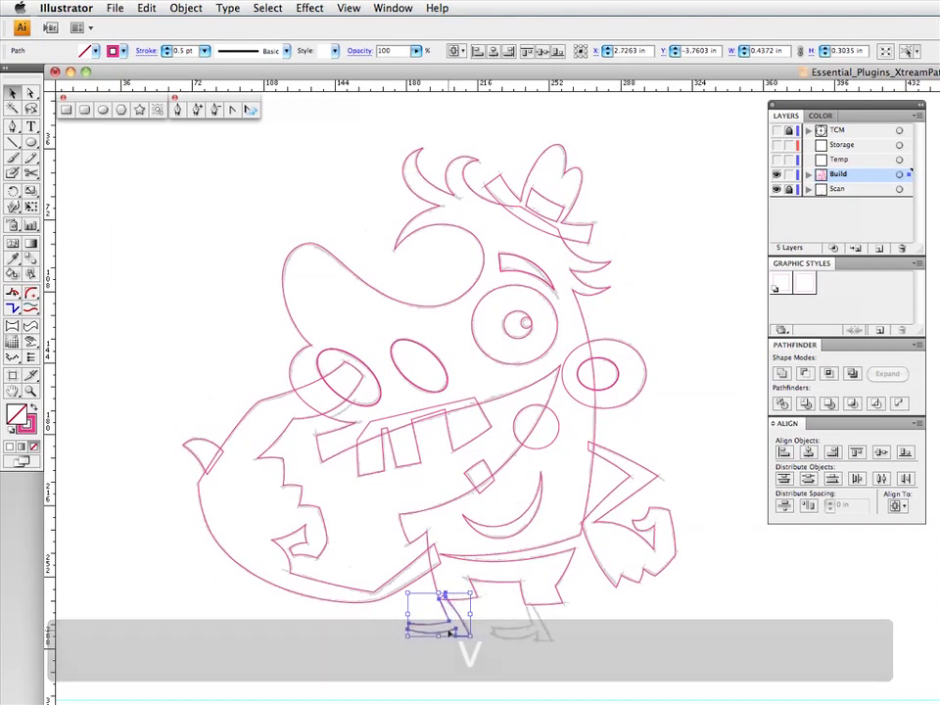
key("F3")
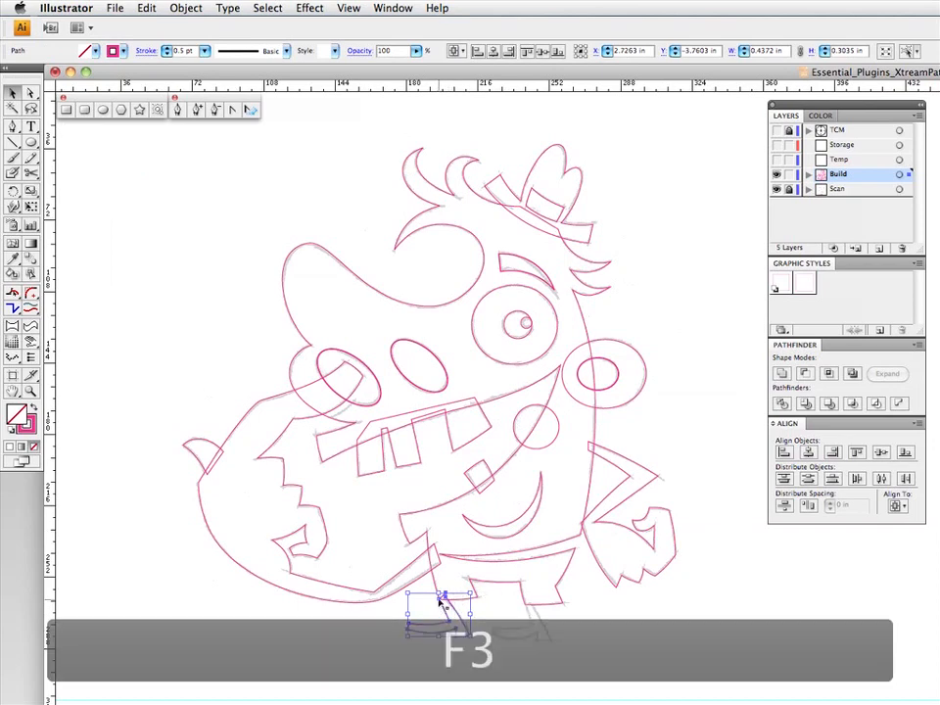
left_click_drag(441, 600, 530, 612)
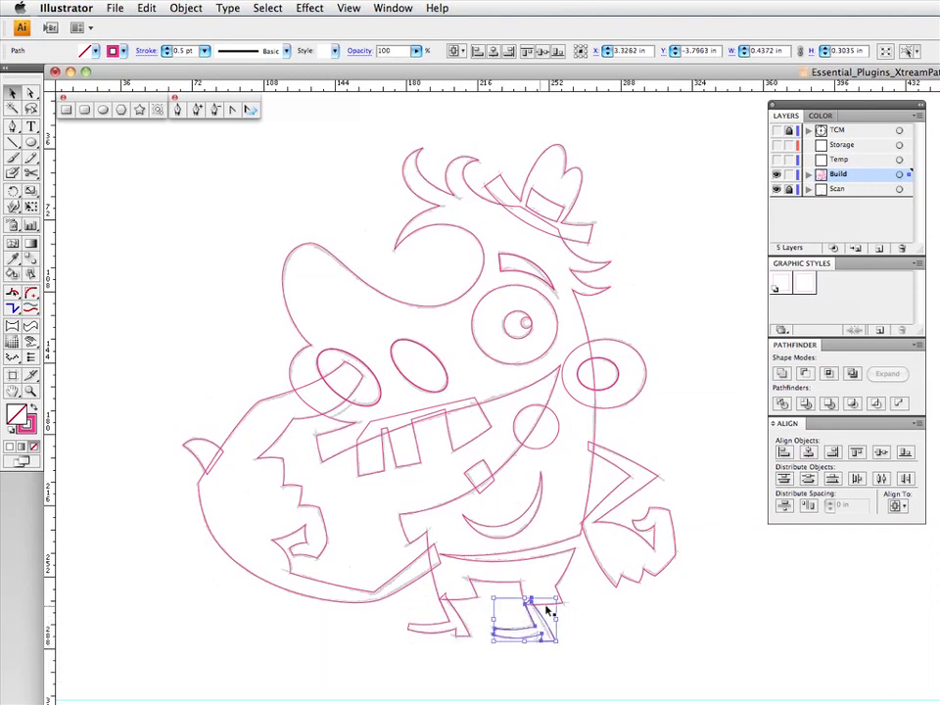
left_click(550, 608)
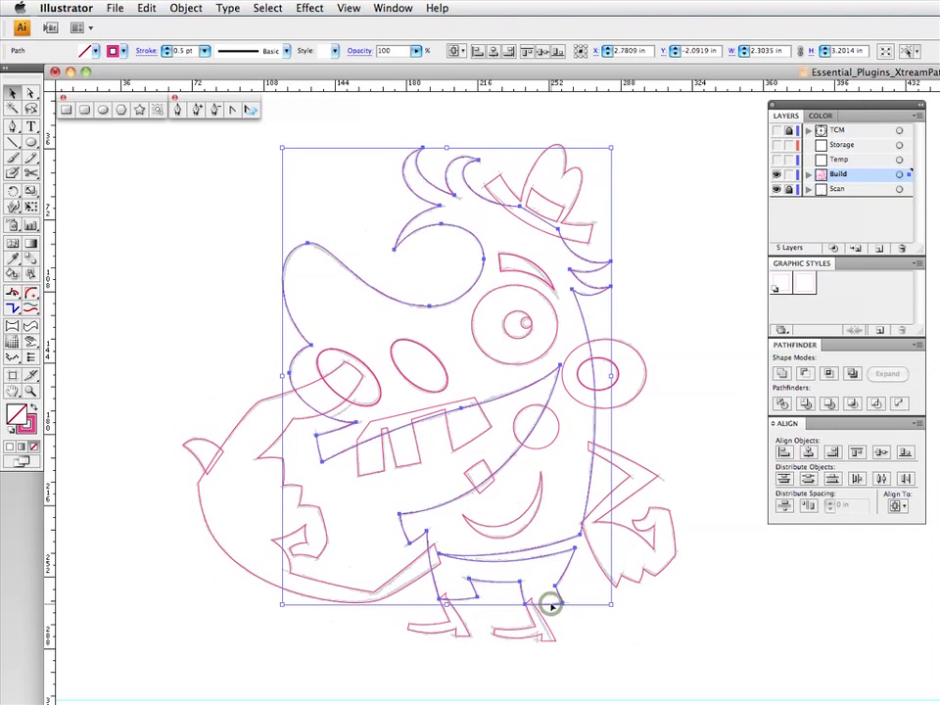
left_click(560, 617)
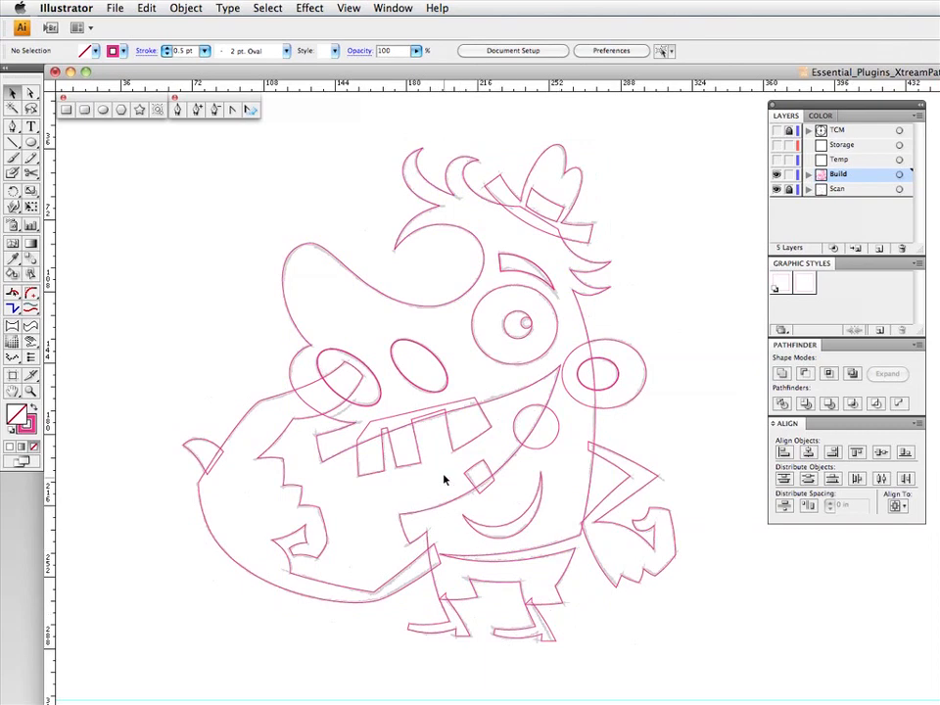
- Select the upper teeth, lower tooth, tongue circle, body, both legs, small arm and hand, and hat, and unite them into one shape
left_click(436, 439)
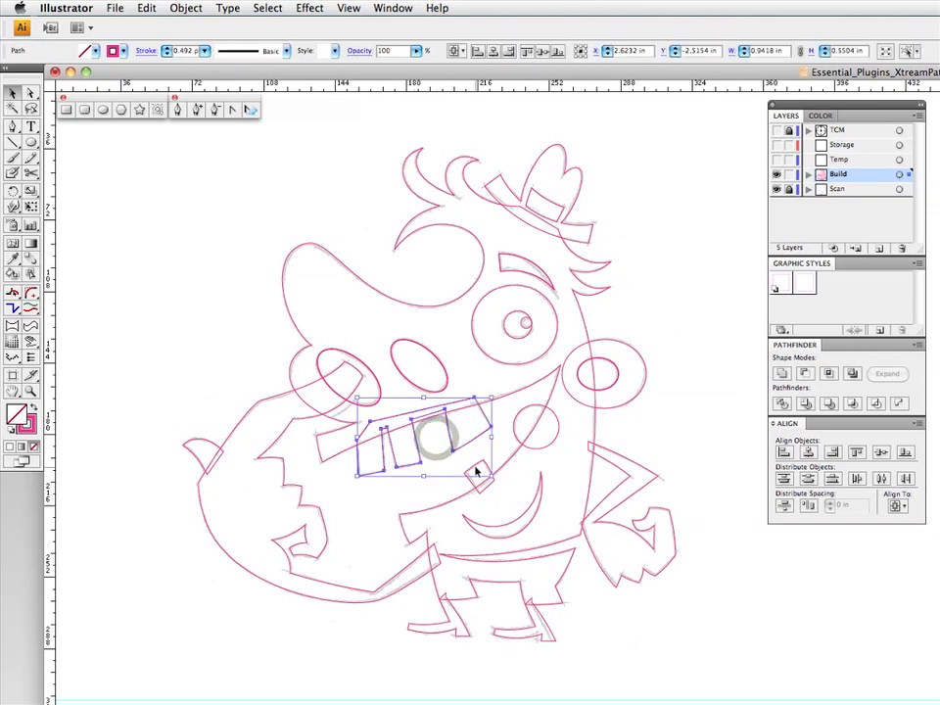
left_click(478, 472, "shift")
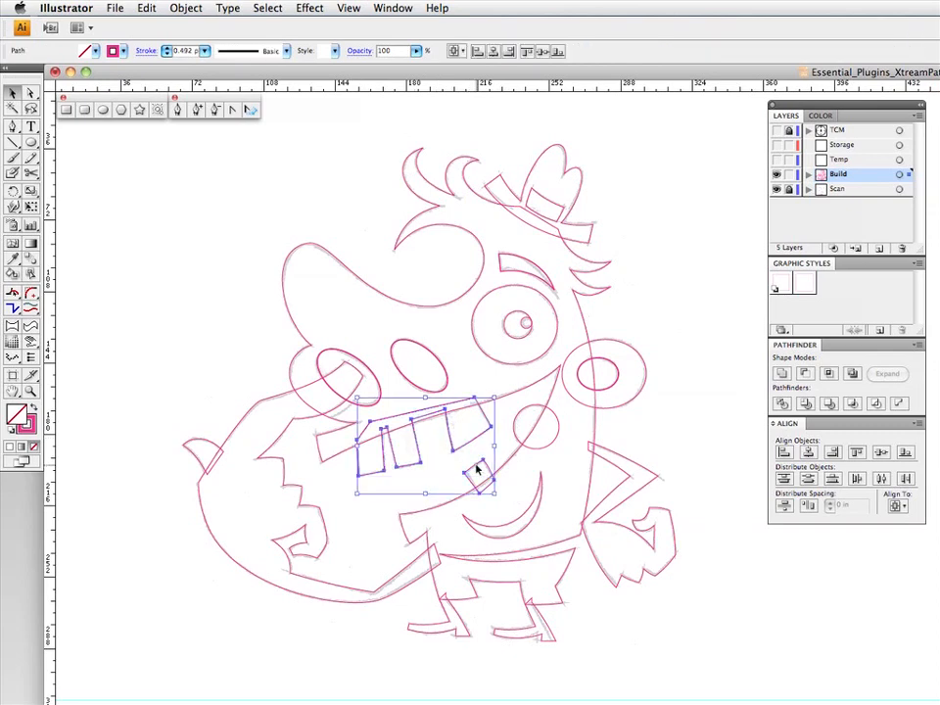
left_click(526, 417, "shift")
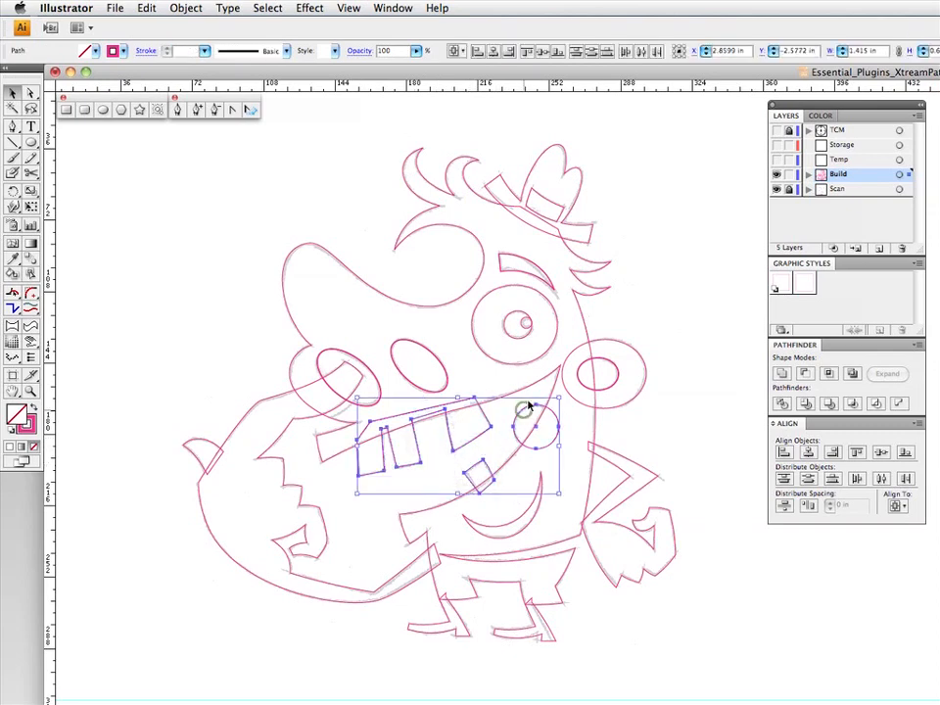
left_click(575, 293, "shift")
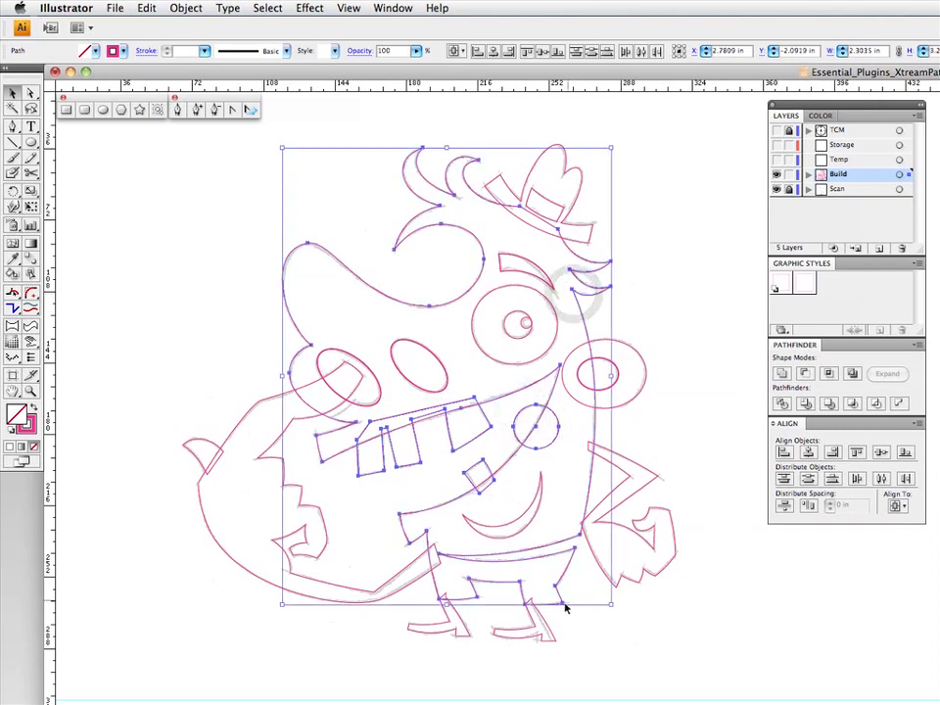
left_click_drag(562, 621, 421, 658)
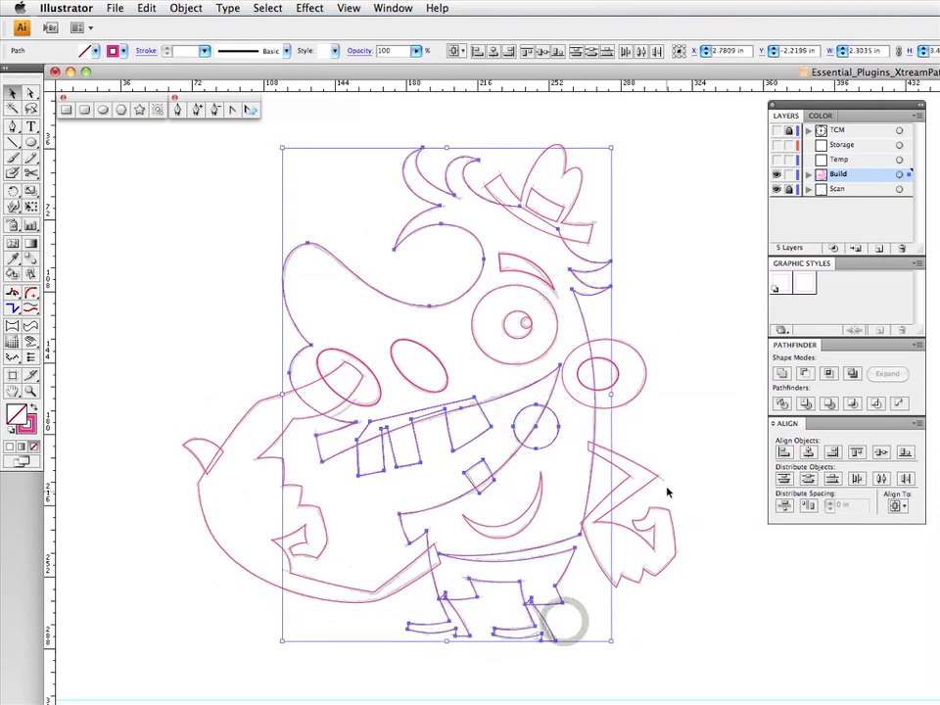
left_click(663, 452, "shift")
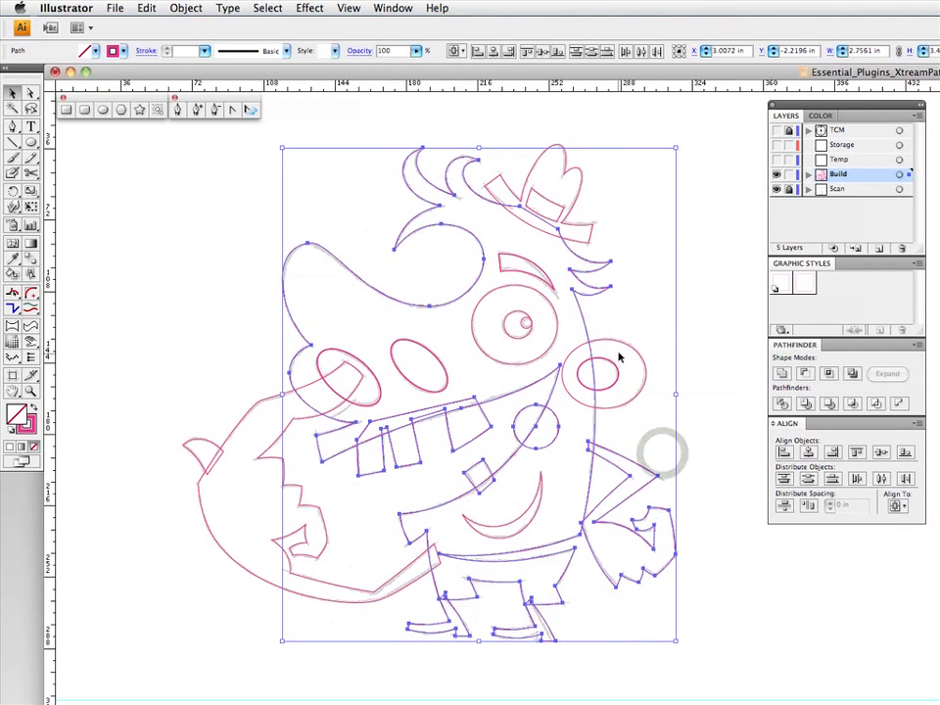
left_click(591, 226, "shift")
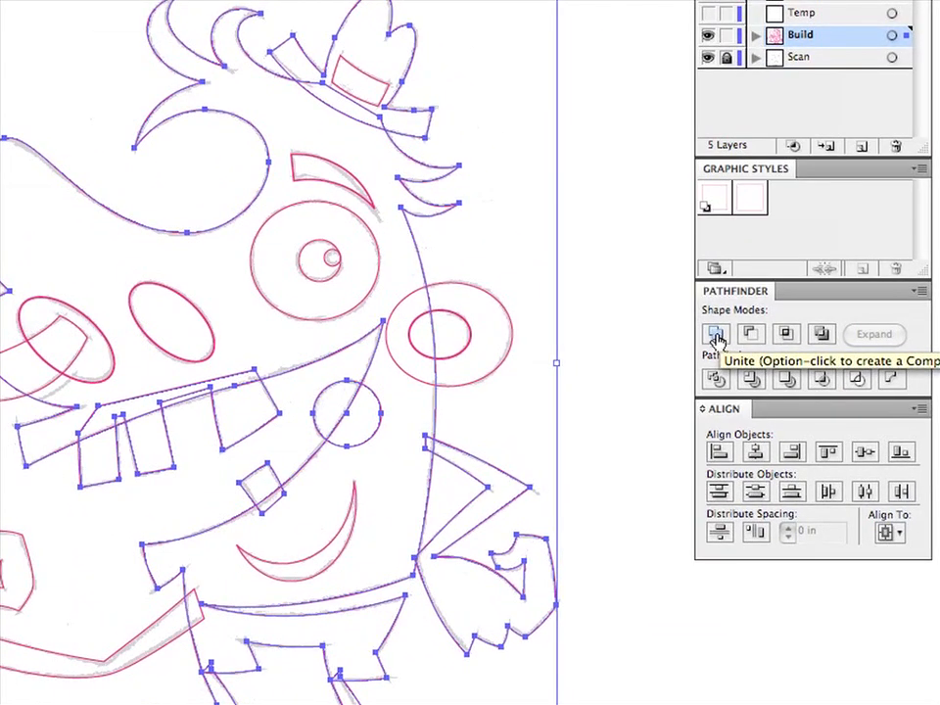
left_click(717, 336)
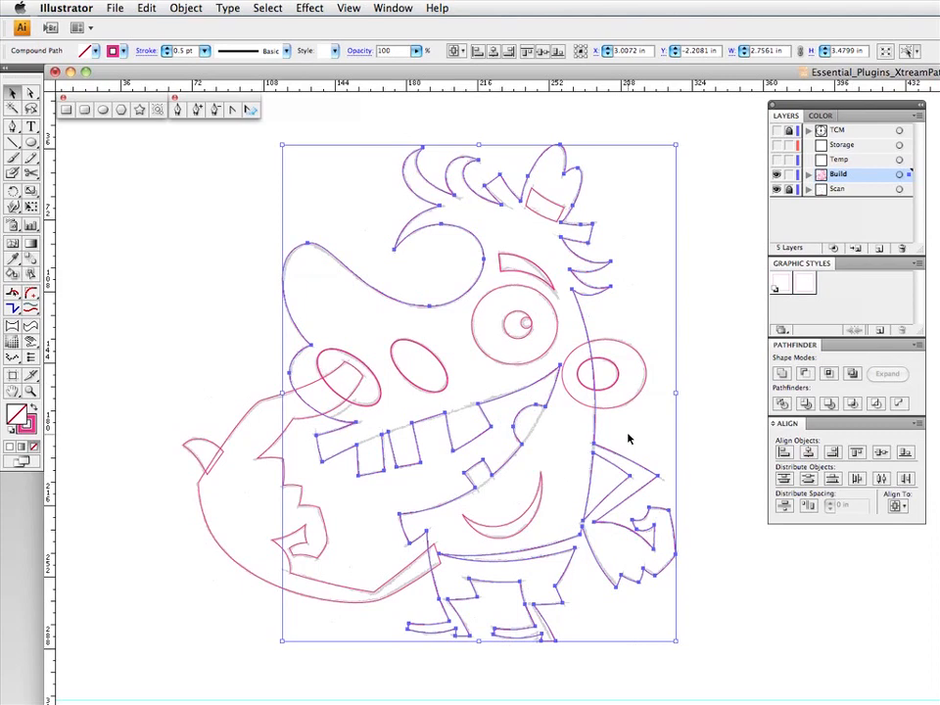
- Copy the united body shape and subtract it from the inner ear ellipse with Minus Front
left_click(628, 438)
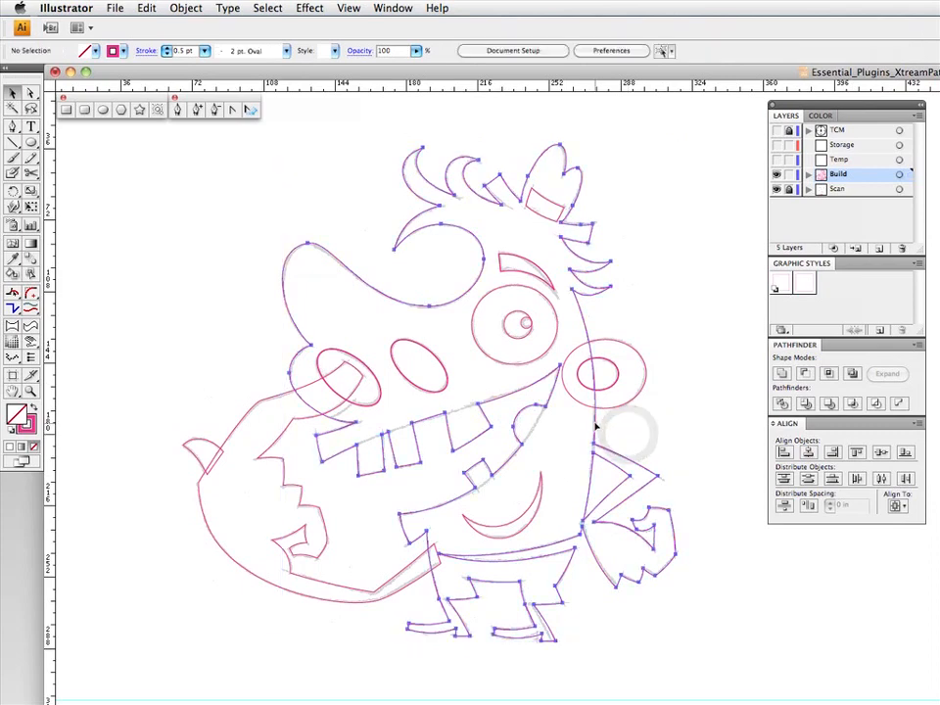
left_click(595, 425)
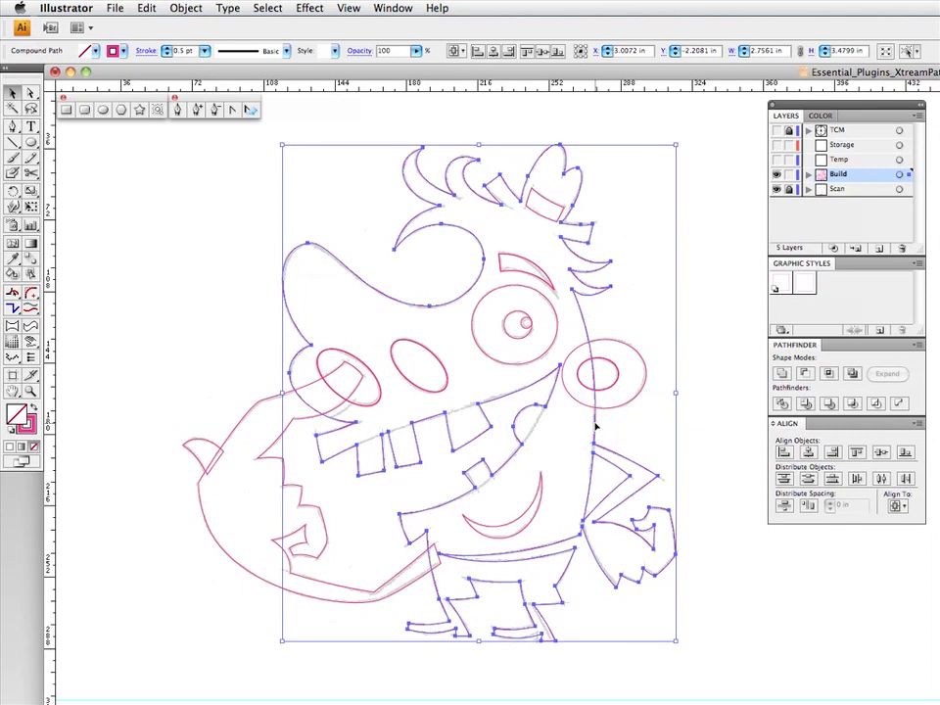
key("F3")
left_click(611, 386, "shift")
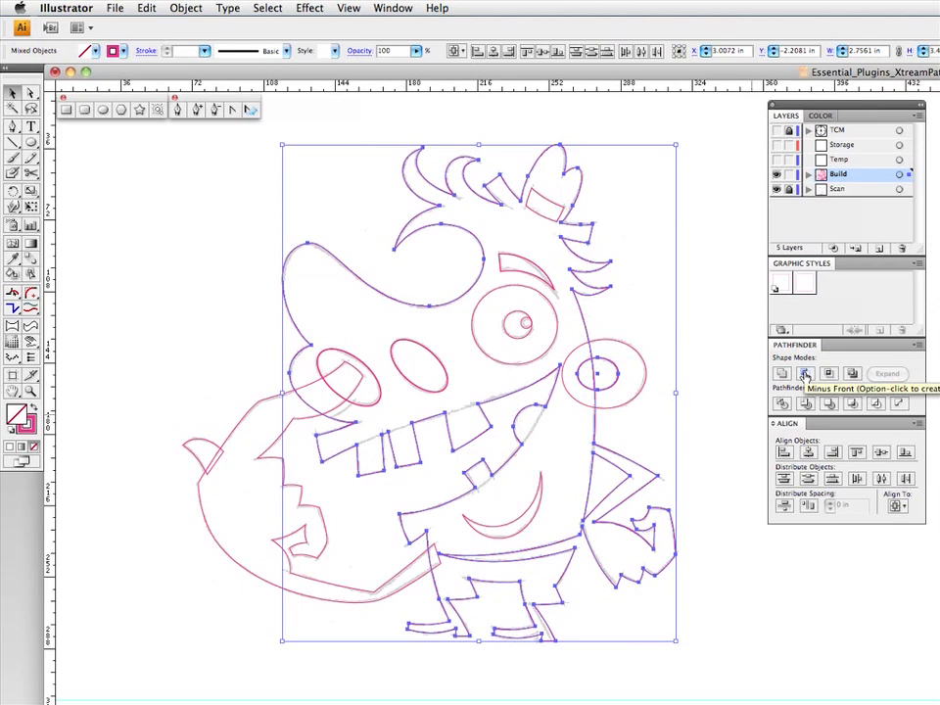
left_click(805, 374)
- Select the outer ear circle together with the body shape and unite them
left_click(670, 394)
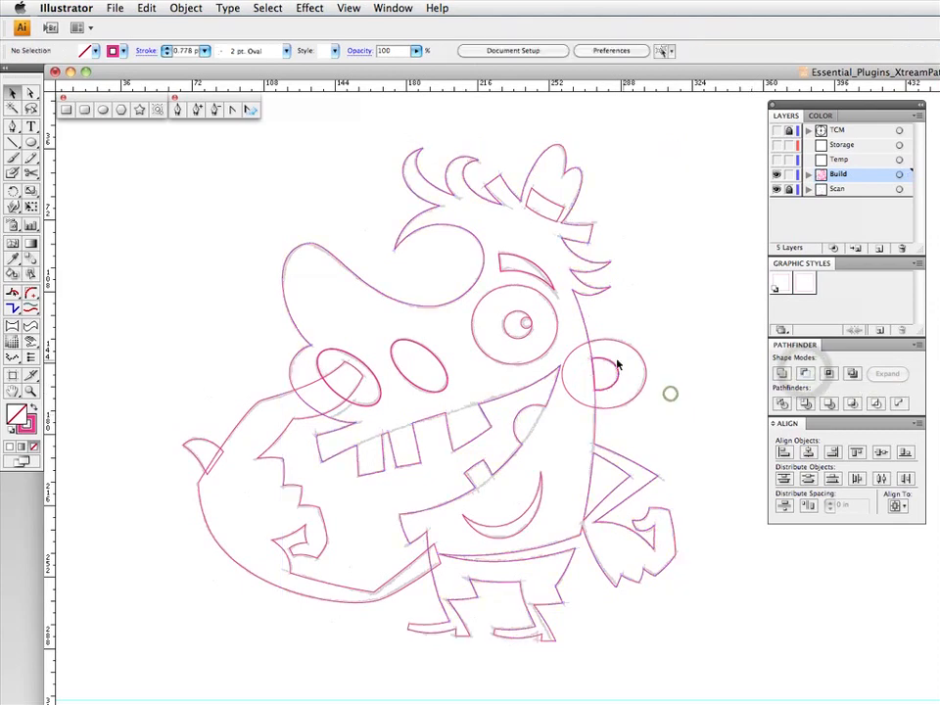
left_click(612, 328)
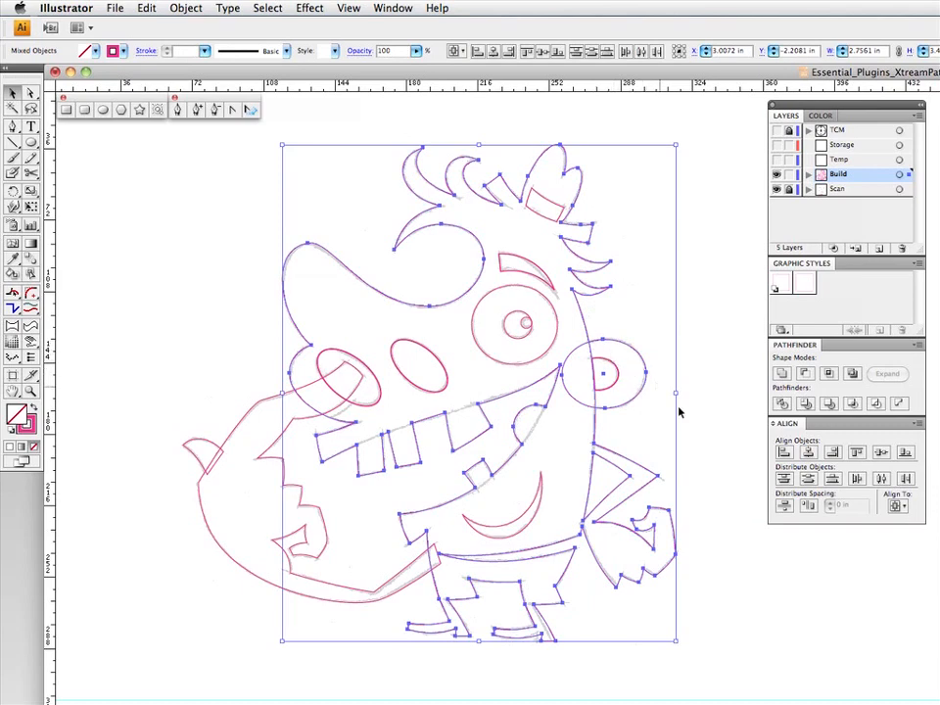
left_click(781, 376)
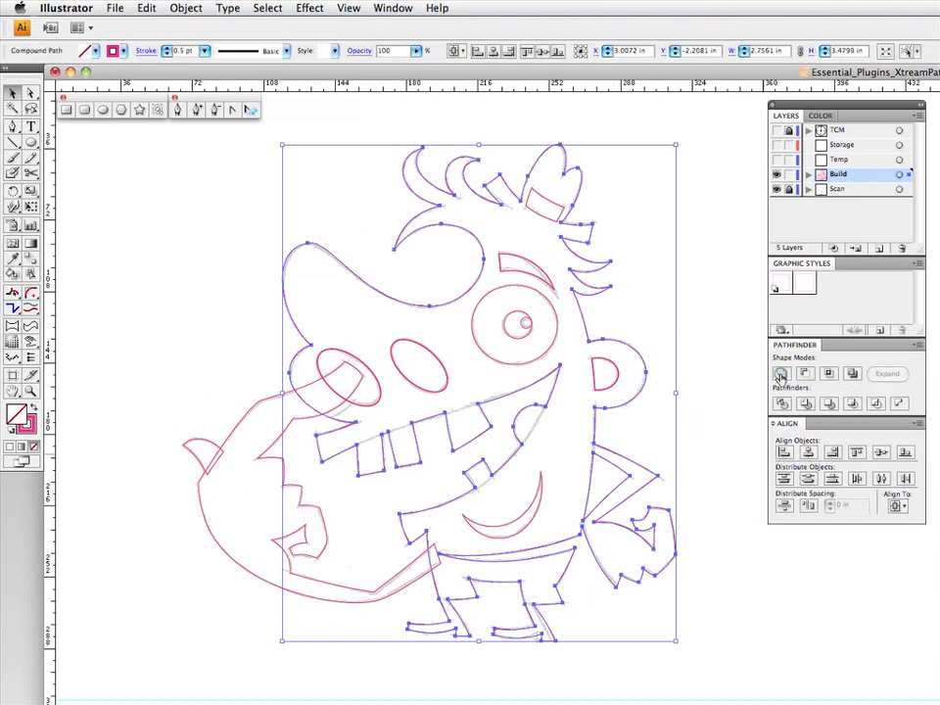
- Bring the ellipse overlapping the large arm's upper end to the front and subtract it from the body shape with Minus Front
left_click(698, 378)
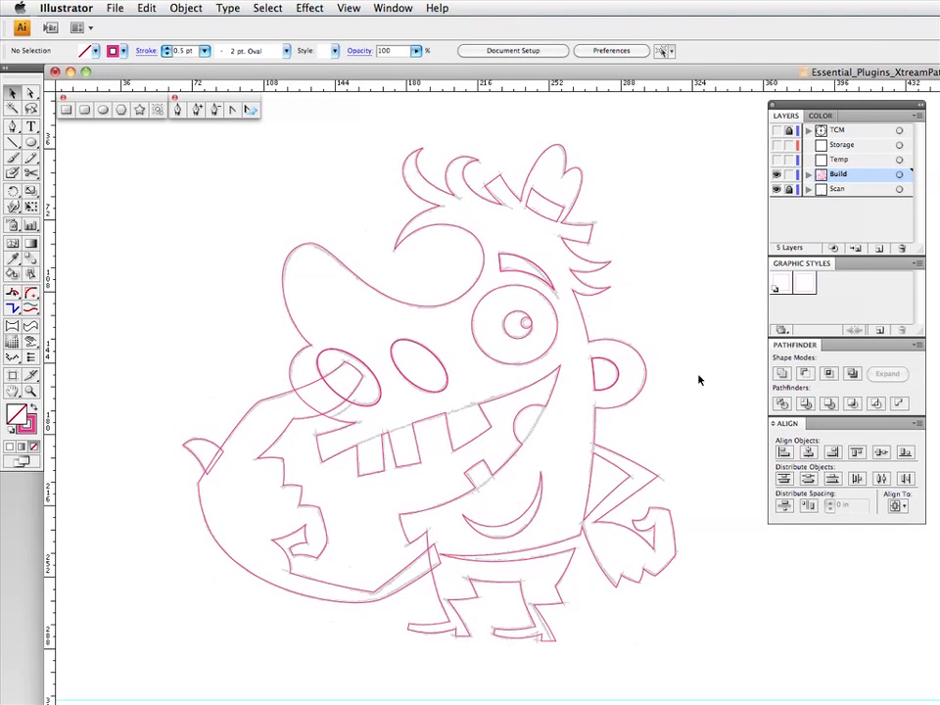
left_click_drag(370, 324, 431, 402)
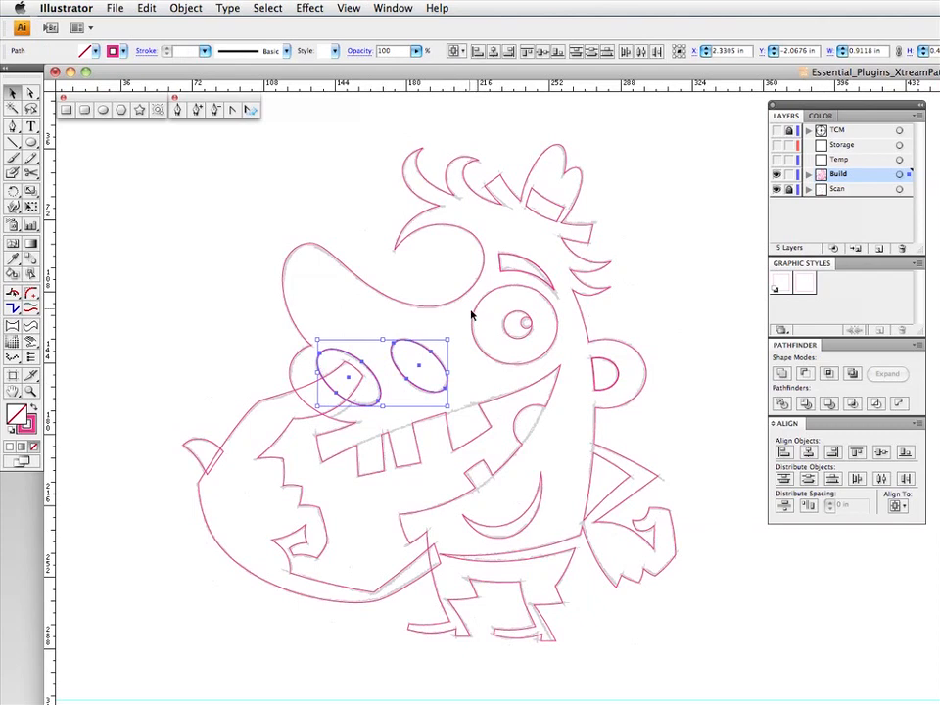
left_click(354, 319)
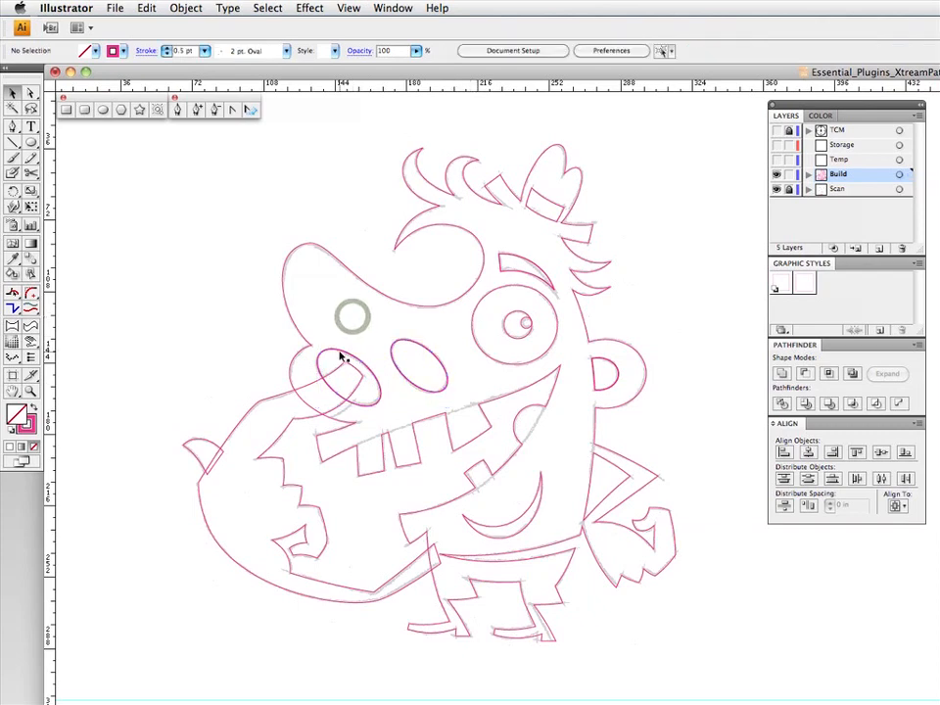
left_click(341, 354)
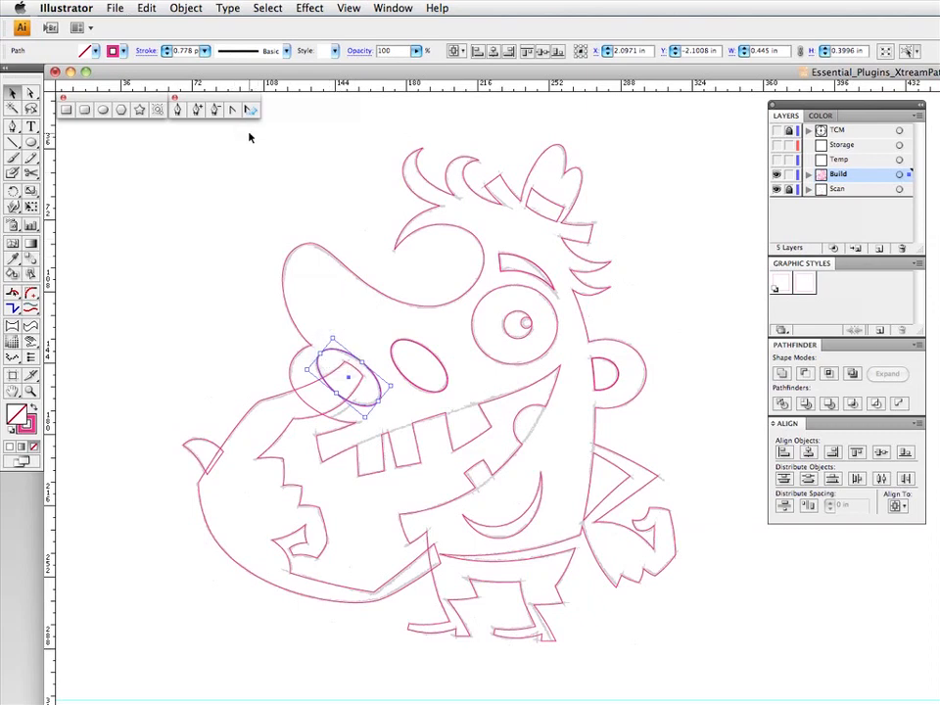
key("F5")
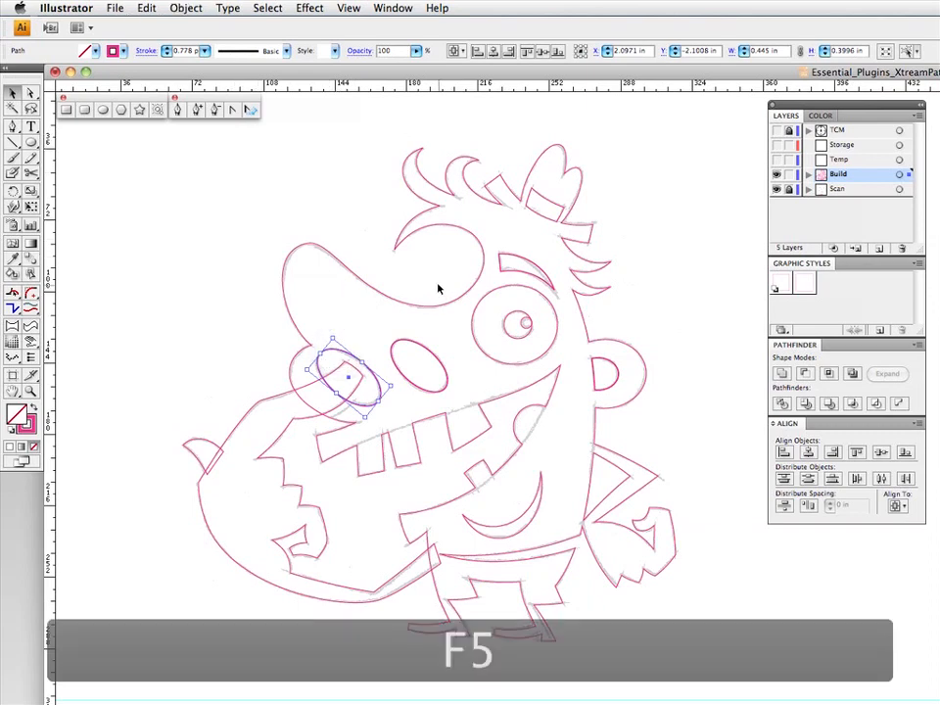
left_click(301, 352, "shift")
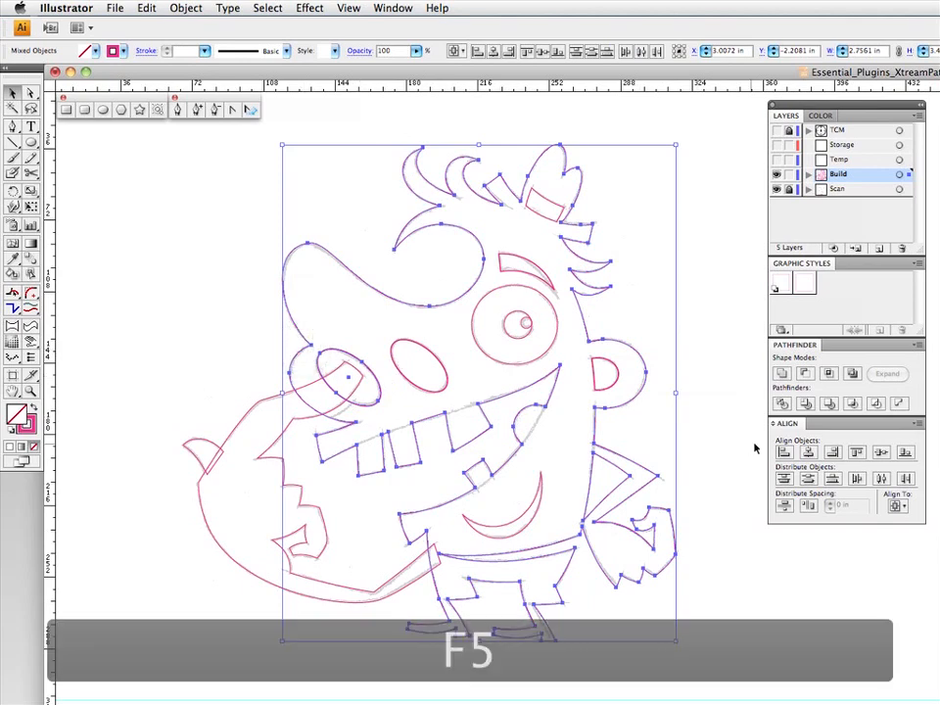
left_click(805, 375)
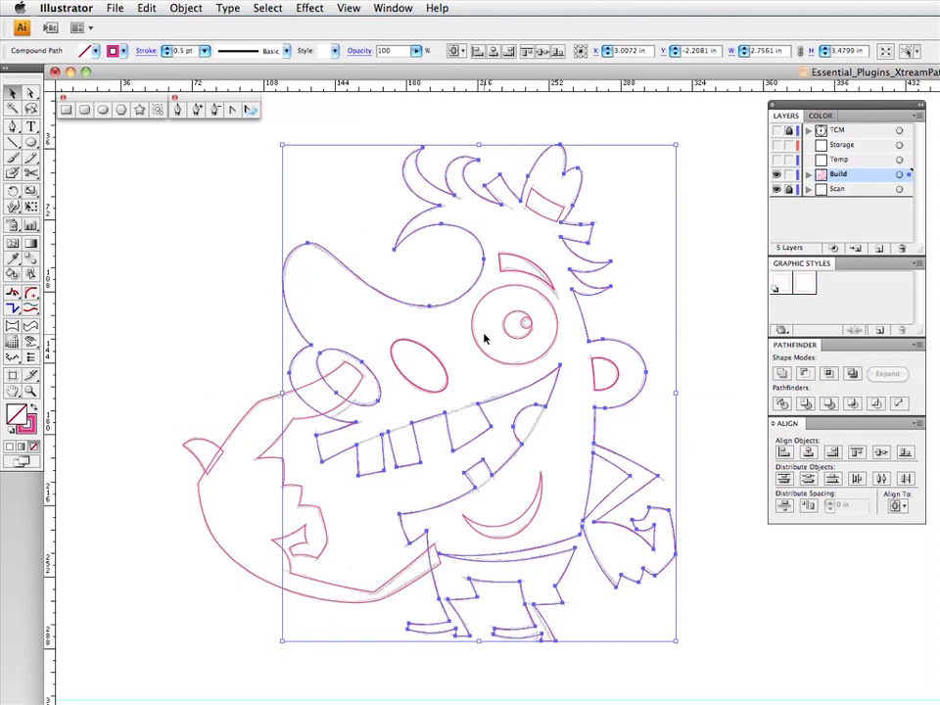
key("F7")
left_click(367, 340)
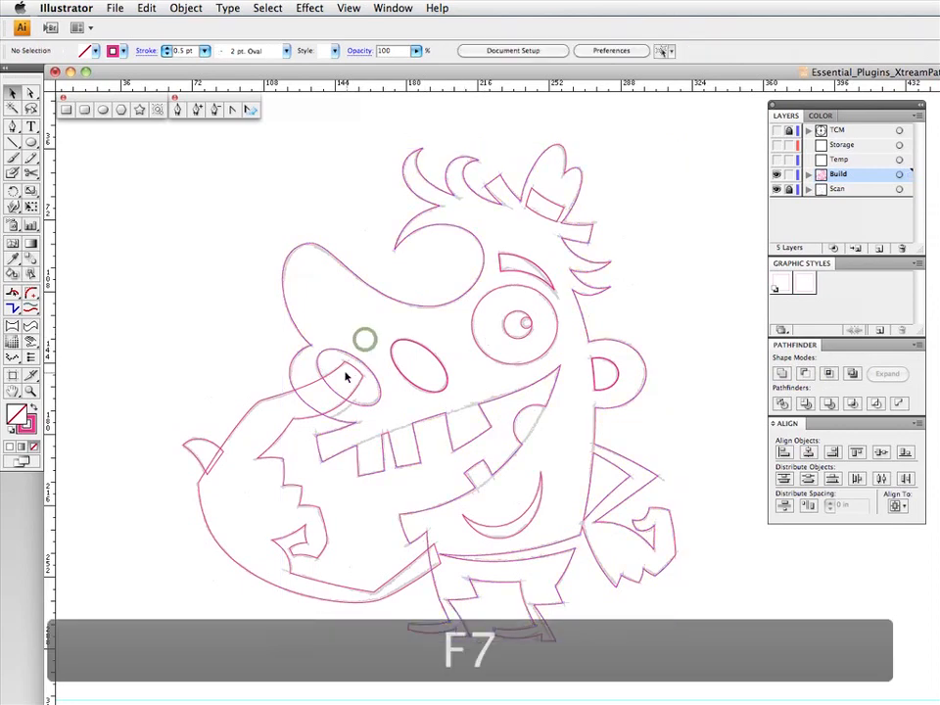
- Duplicate the large arm path in place and offset the copy diagonally down and right by about 0.036 in each way
left_click(338, 372)
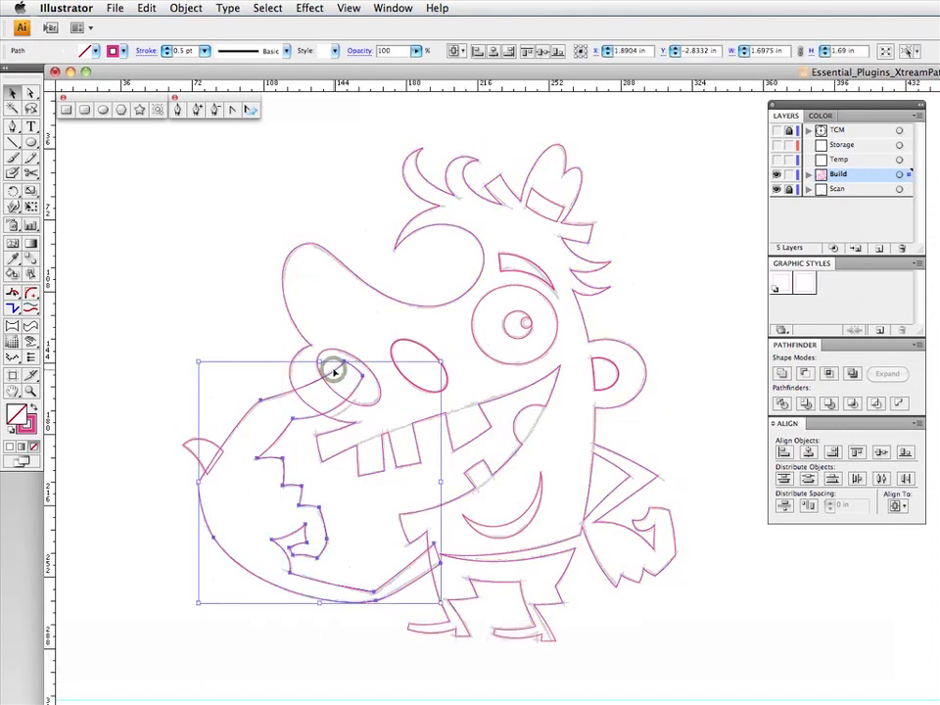
key("F3")
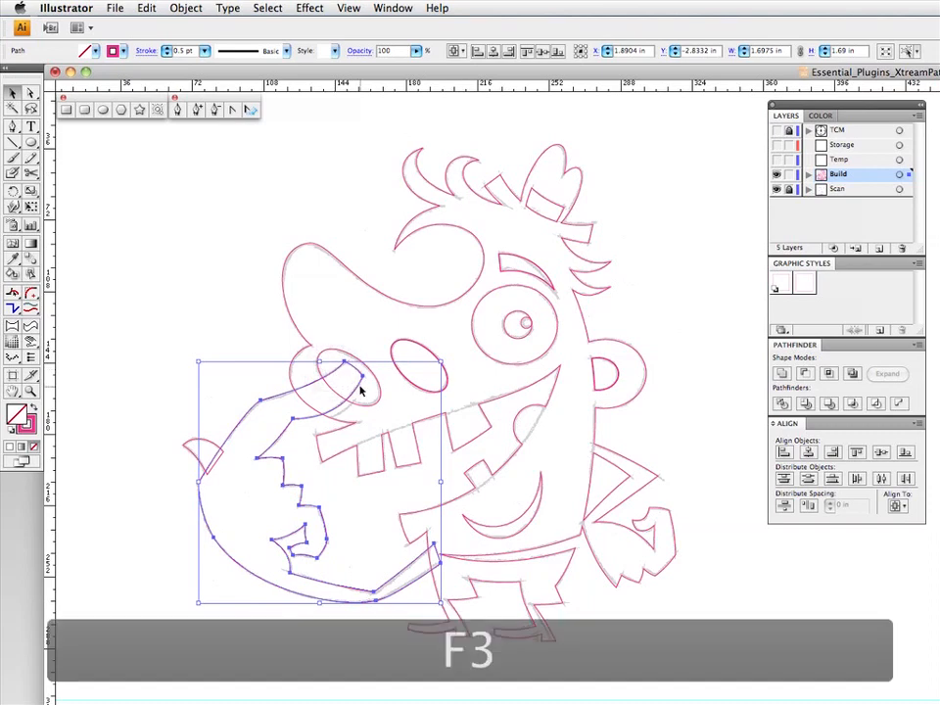
left_click_drag(358, 390, 363, 395)
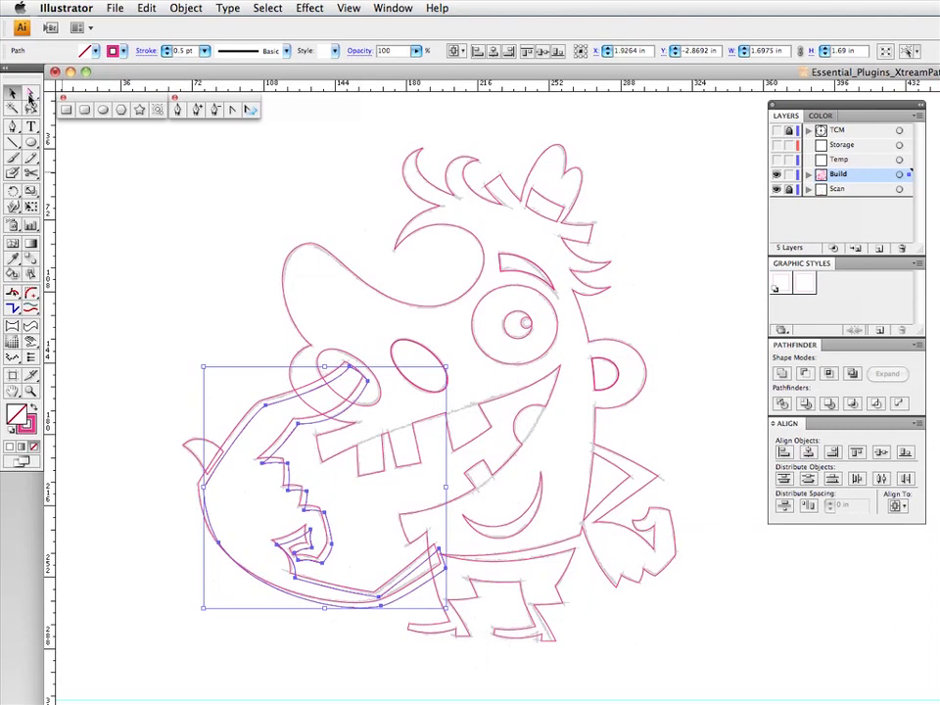
- Trim the arm copy's lower body end with a rectangle about 1.03 by 1.27 in, and subtract the remaining copy from the body using Minus Front
left_click(67, 110)
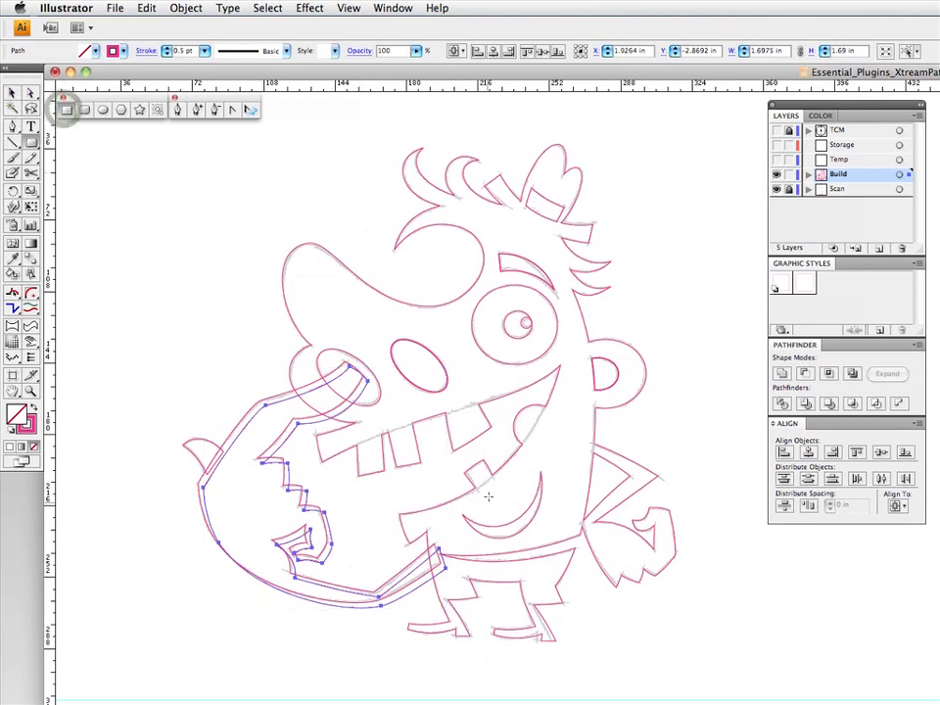
mouse_move(488, 486)
left_mouse_down()
mouse_move(362, 640)
mouse_move(314, 670)
mouse_move(340, 668)
left_mouse_up()
key("v")
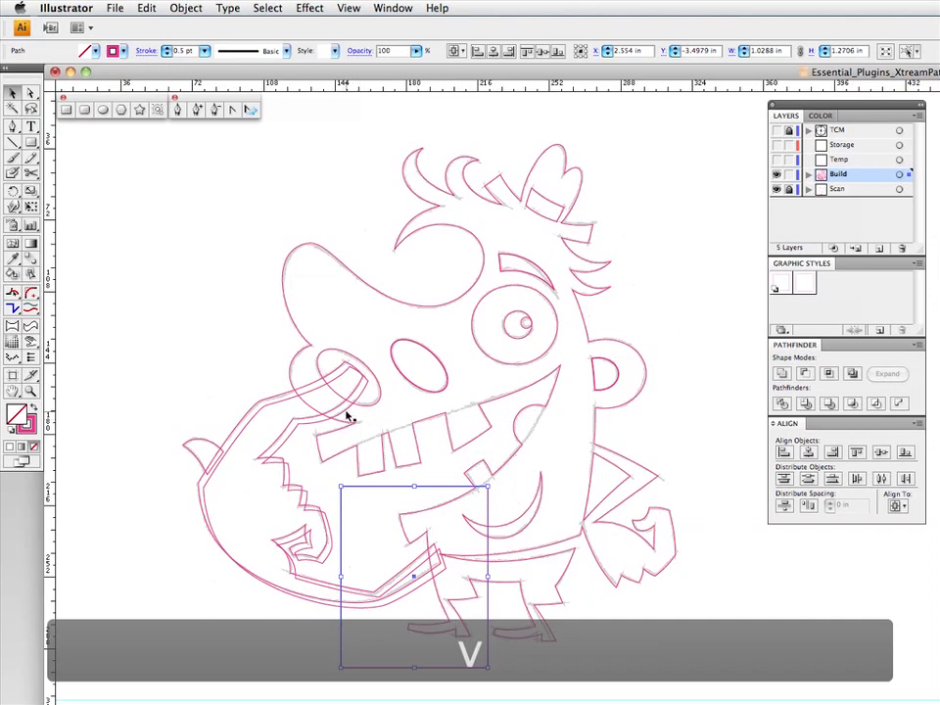
left_click(344, 416, "shift")
left_click(804, 373)
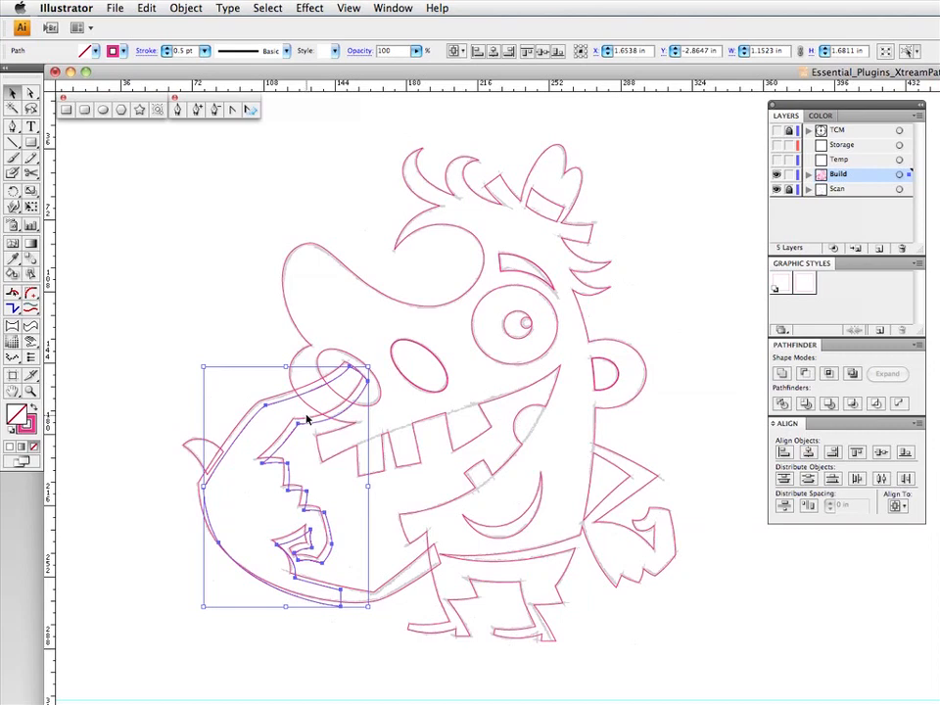
left_click(336, 354)
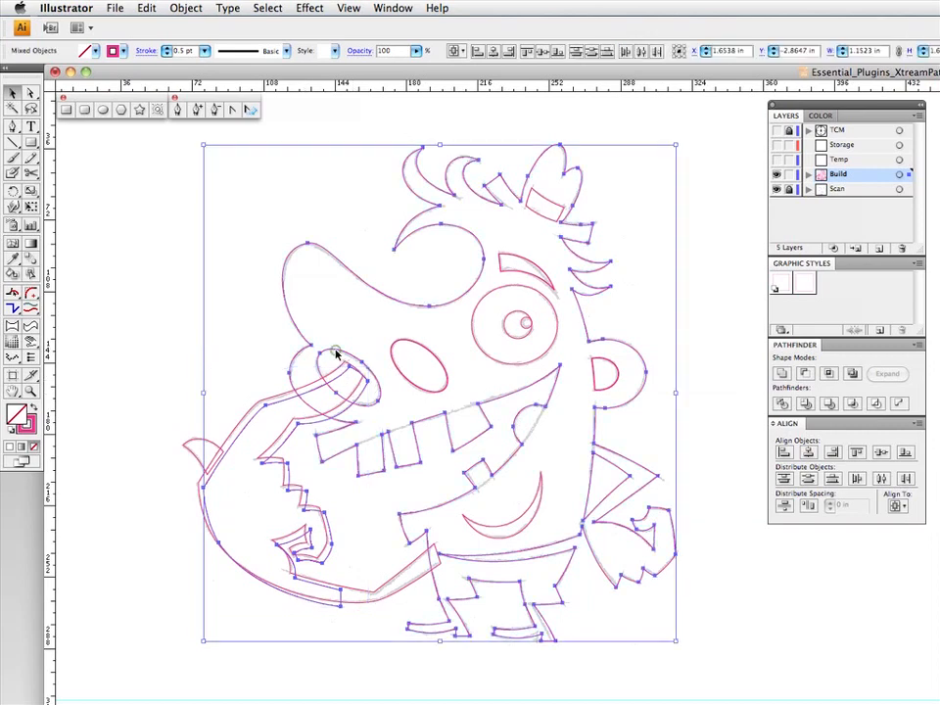
left_click(805, 374)
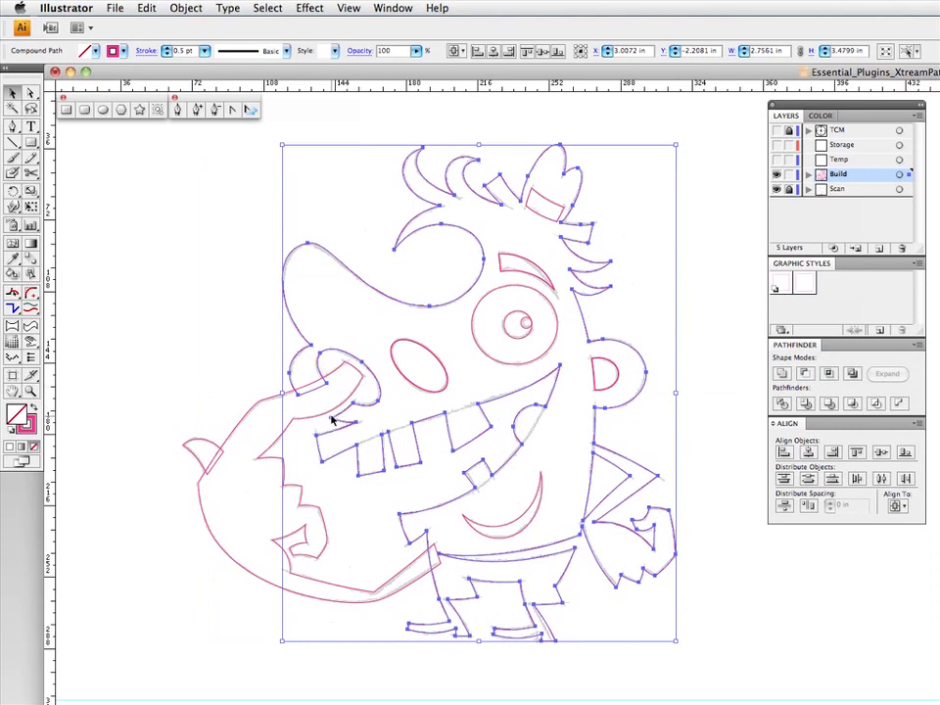
- Unite the body shape with the original large arm and with the small pointed shape at the arm's outer edge
left_click(327, 382, "shift")
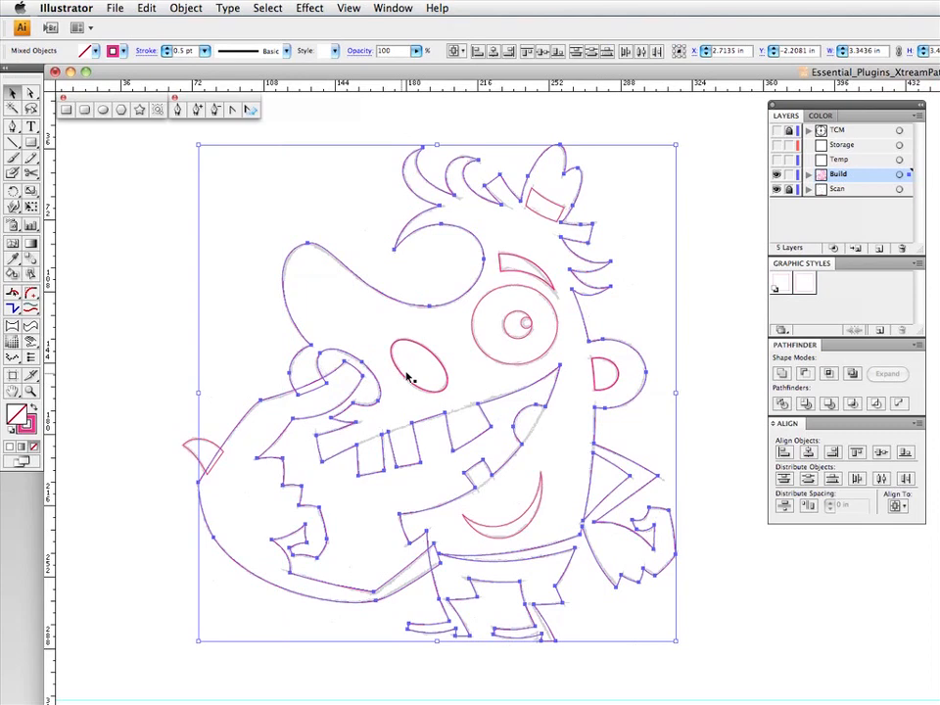
left_click(782, 375)
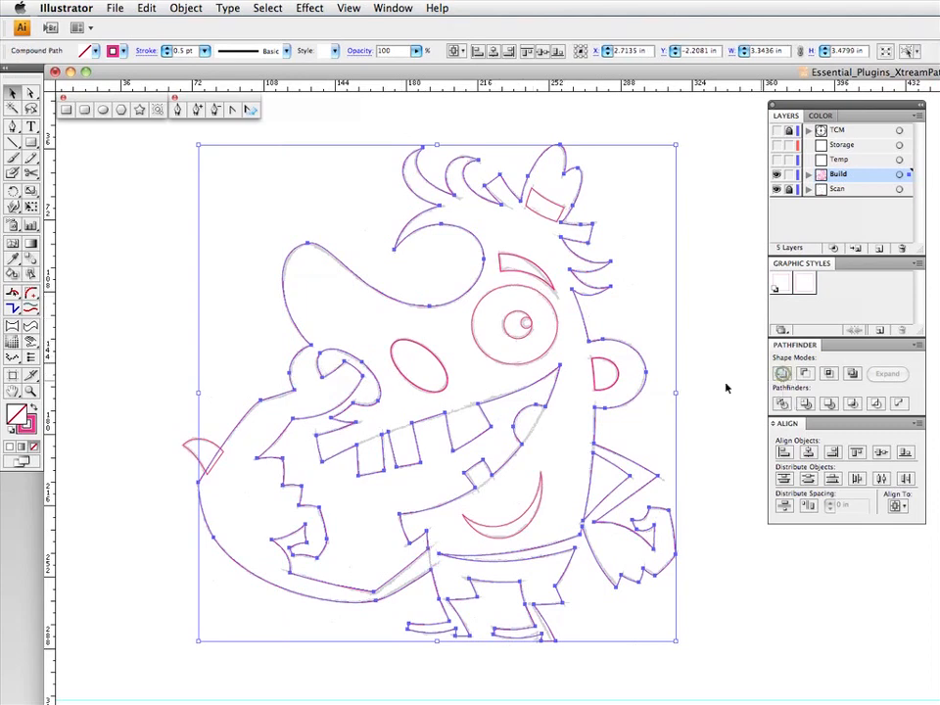
left_click(209, 442, "shift")
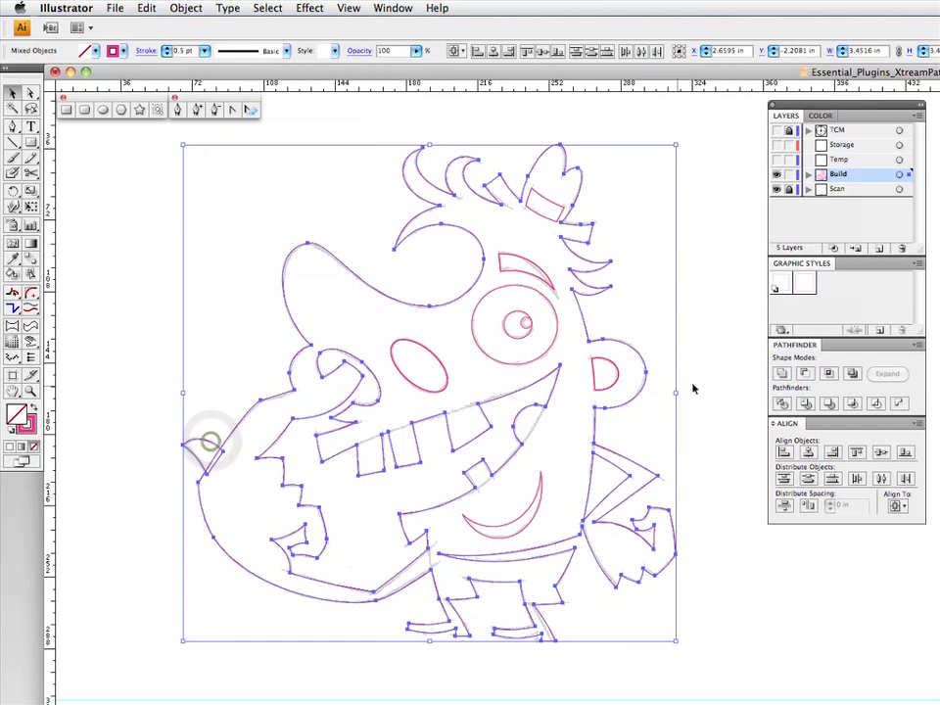
left_click(784, 374)
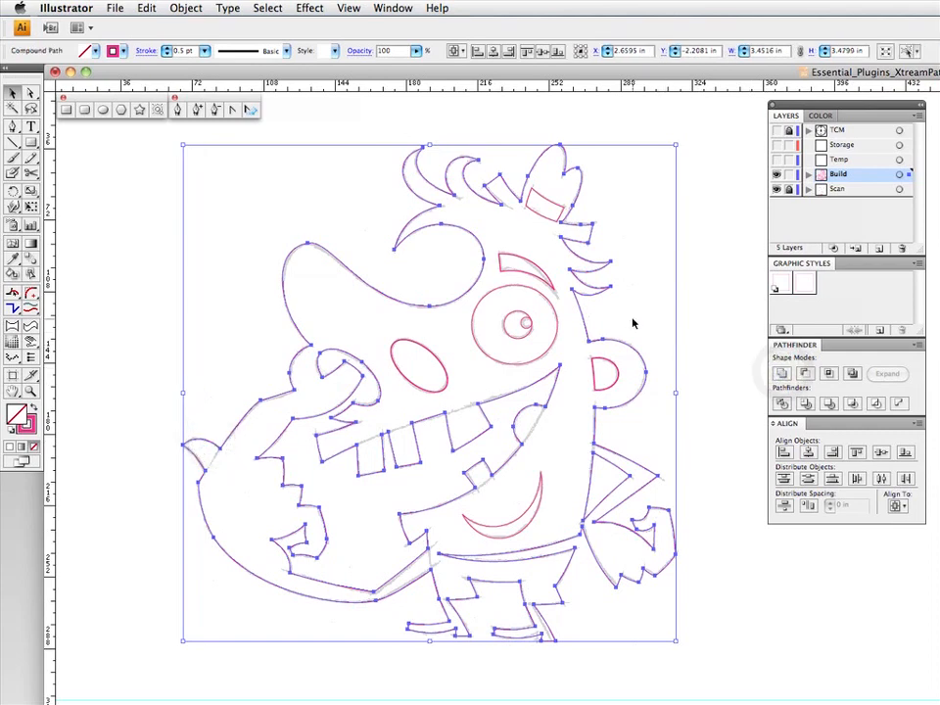
- Give the united body shape a black fill with no stroke, send it to the back, and deselect it
key("F7")
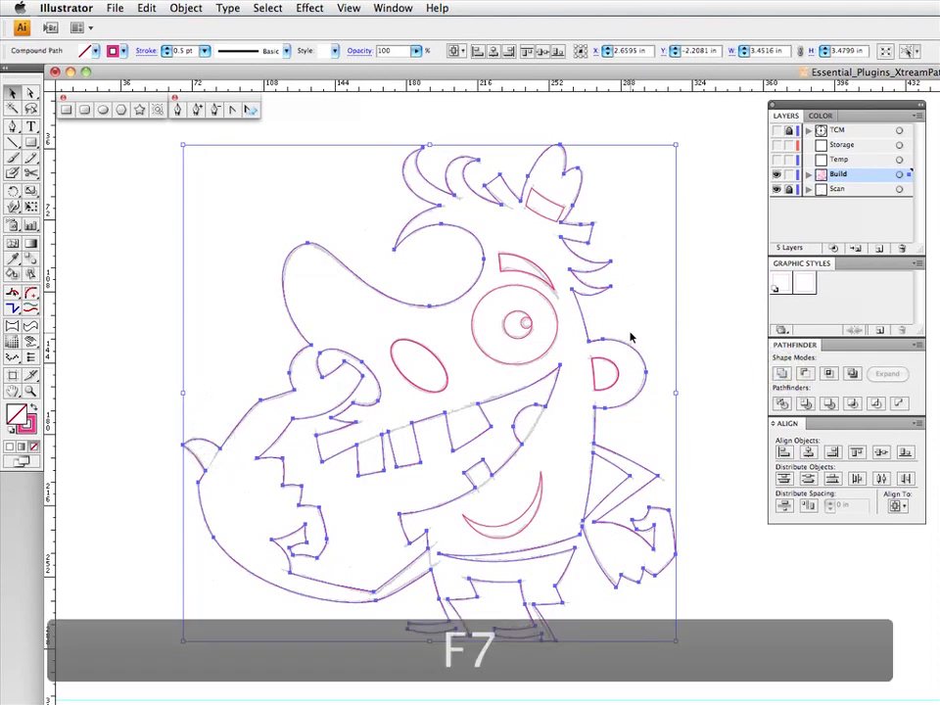
left_click(820, 116)
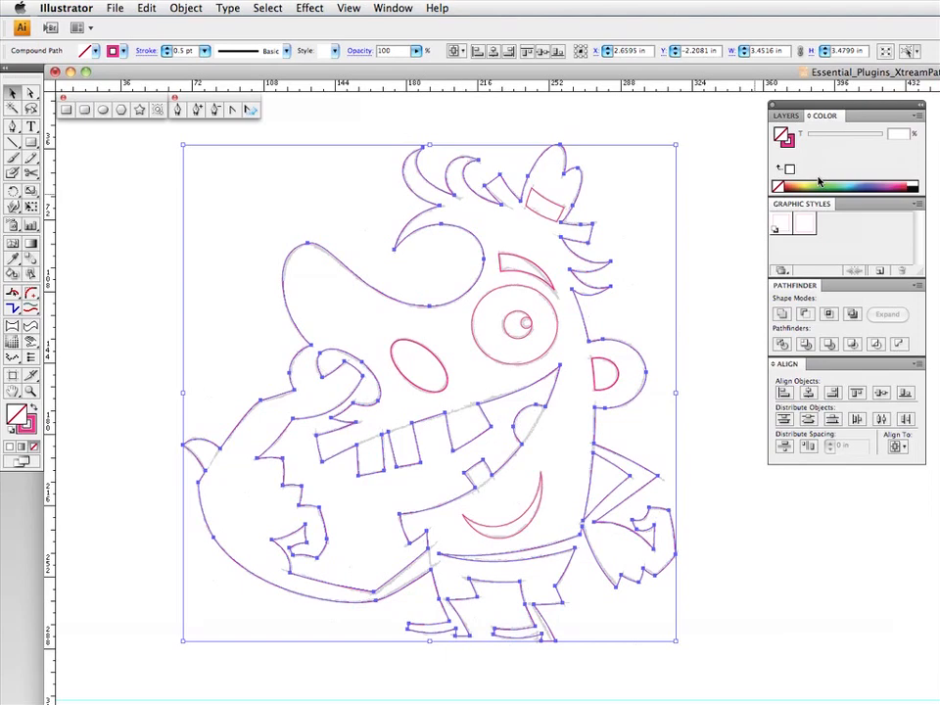
left_click(913, 190)
left_click(779, 186)
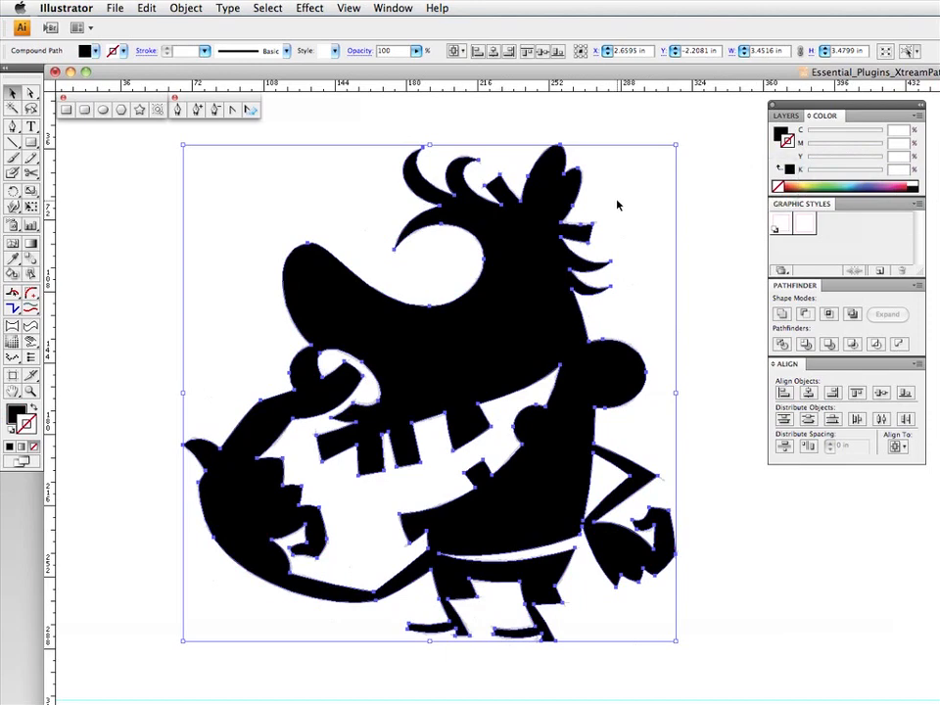
key("F4")
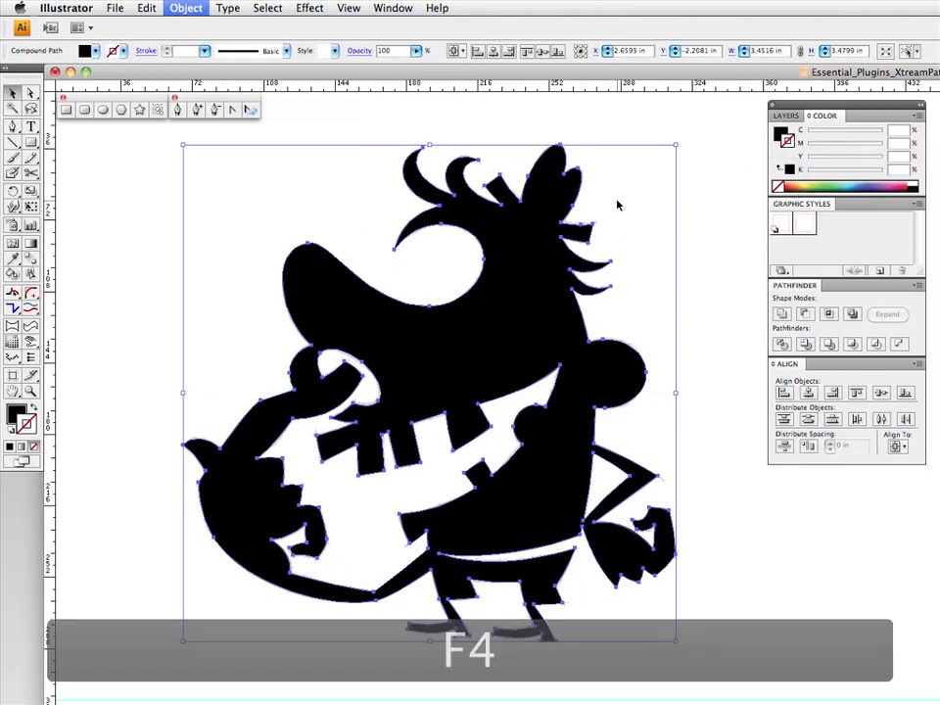
left_click(645, 250)
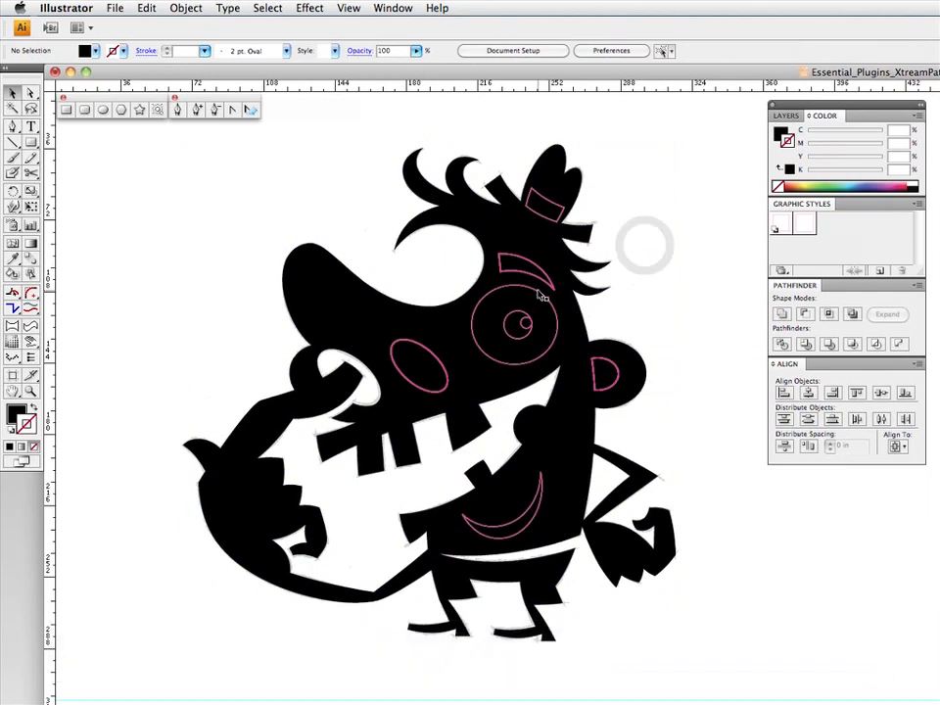
- Give the eyebrow shape, eye circle, ellipse under the nose, smile crescent, inner ear and hat band a white fill and no stroke
left_click(539, 280)
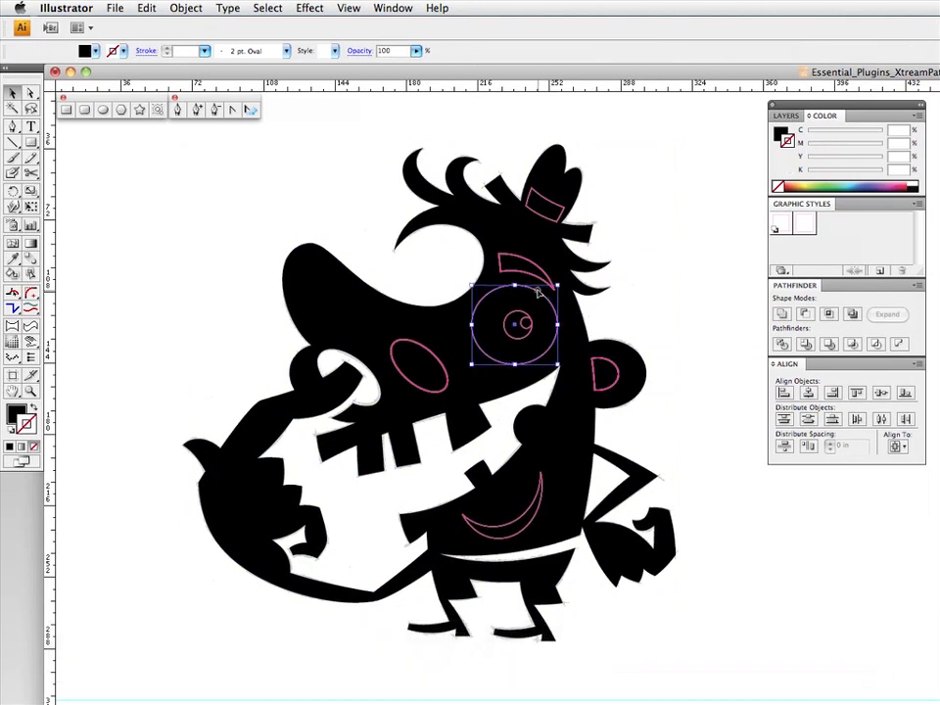
left_click(405, 340, "shift")
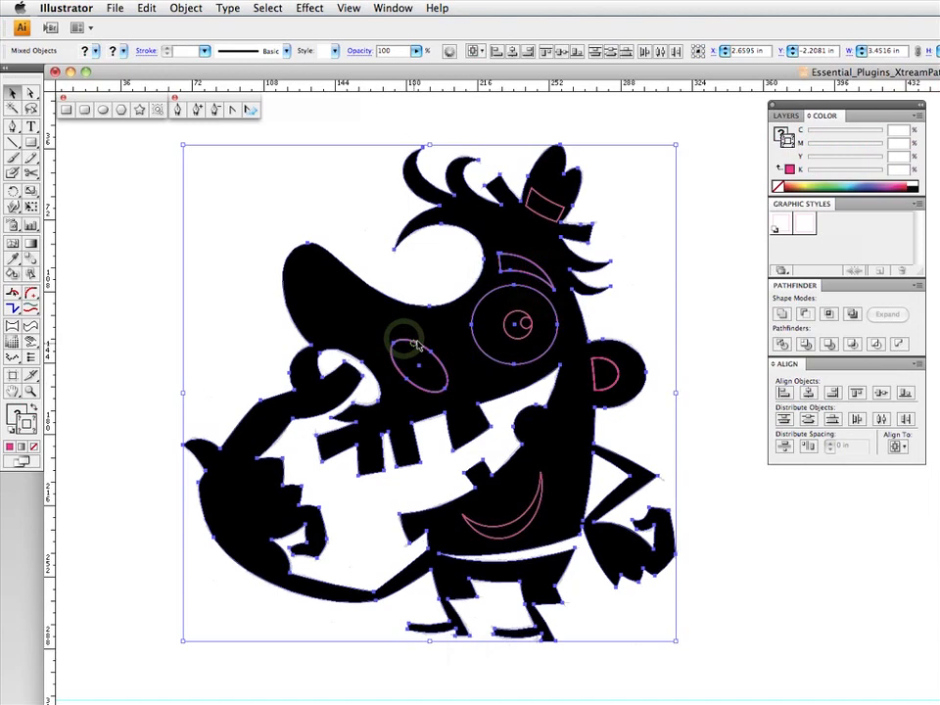
left_click(413, 344, "shift")
left_click(540, 478, "shift")
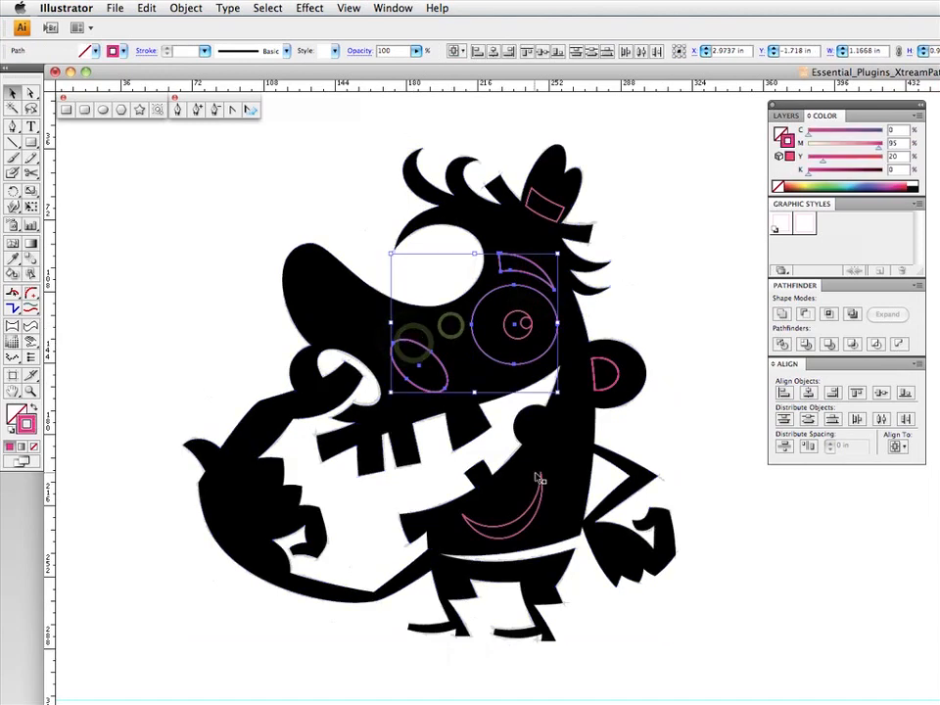
left_click(606, 376, "shift")
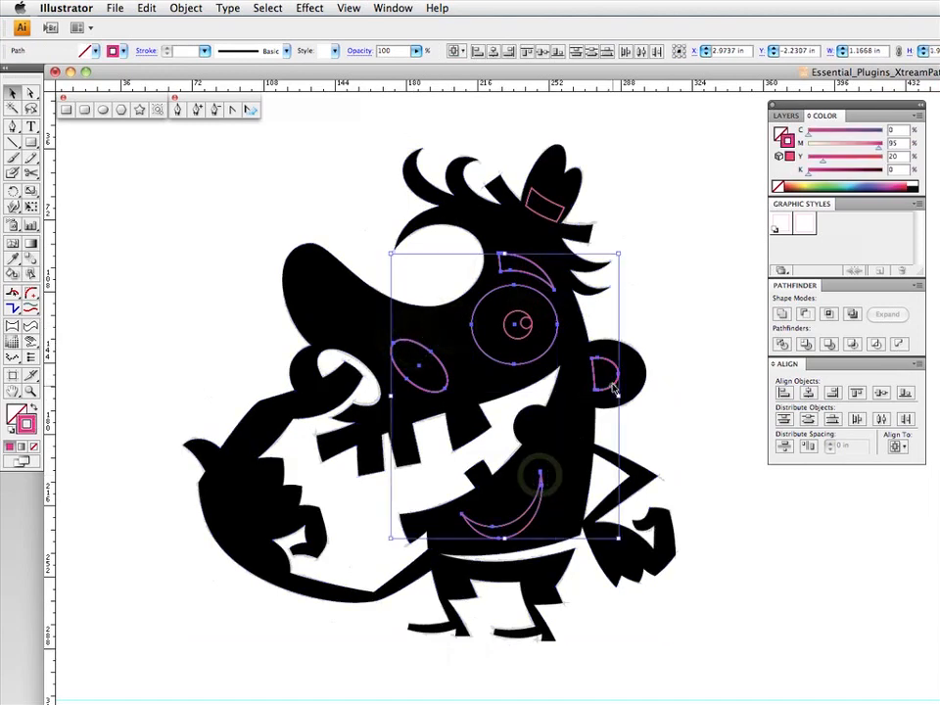
left_click(554, 220, "shift")
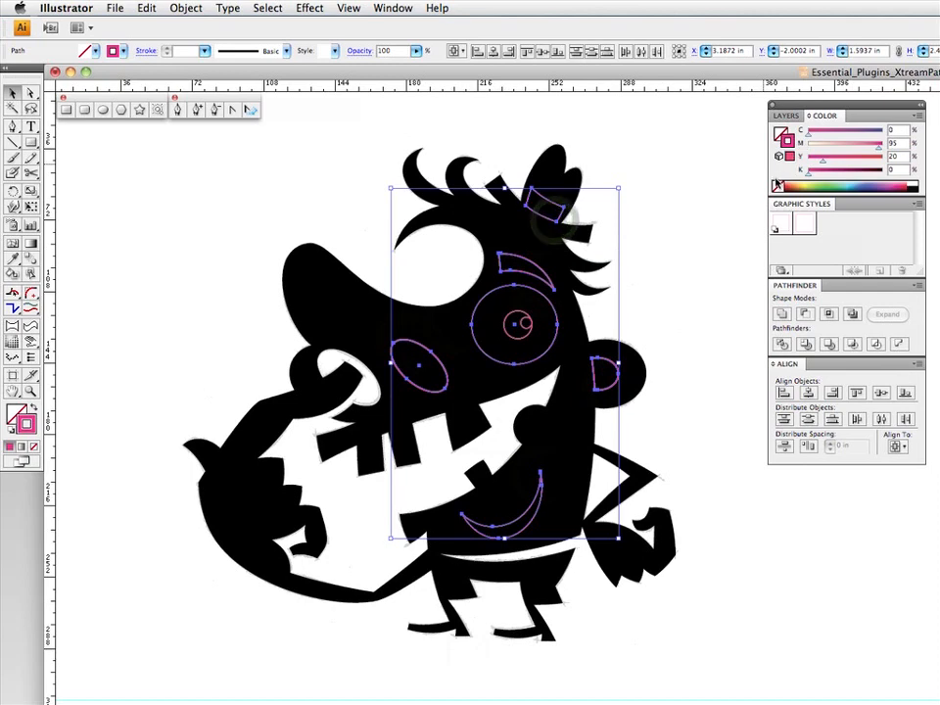
left_click(777, 185)
left_click(781, 135)
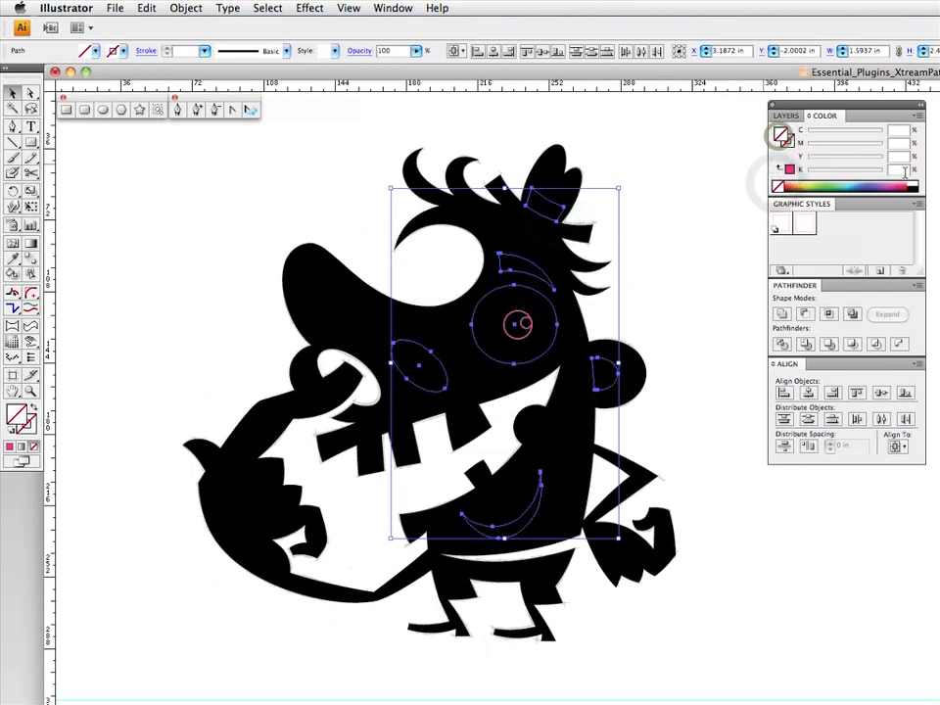
left_click(911, 184)
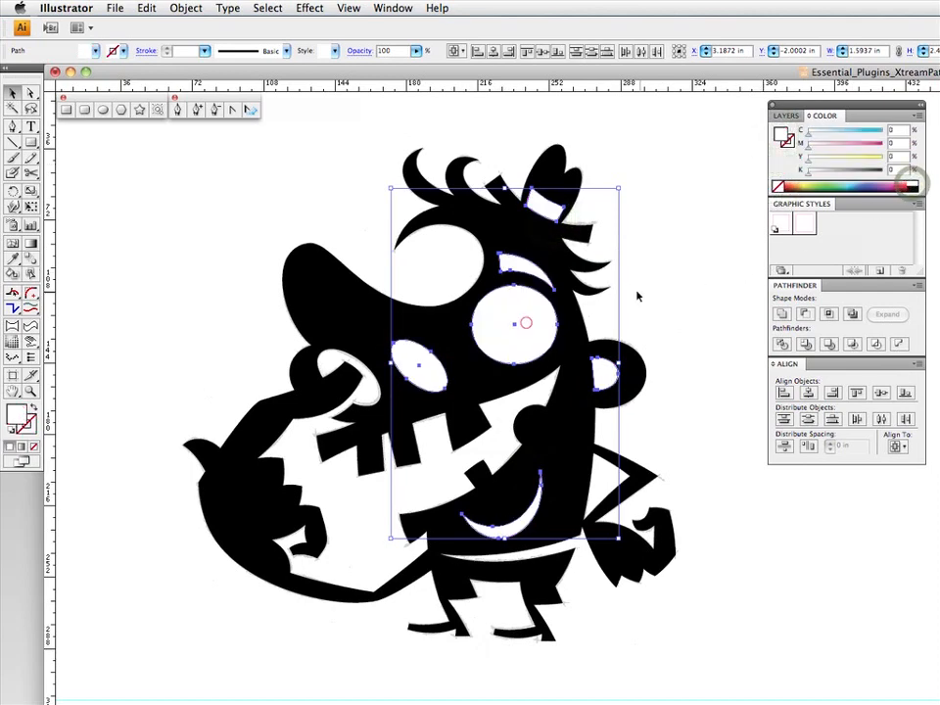
- Send the body and its white detail shapes to the back, and give the pupil circle a black fill with no stroke
left_click(566, 314, "shift")
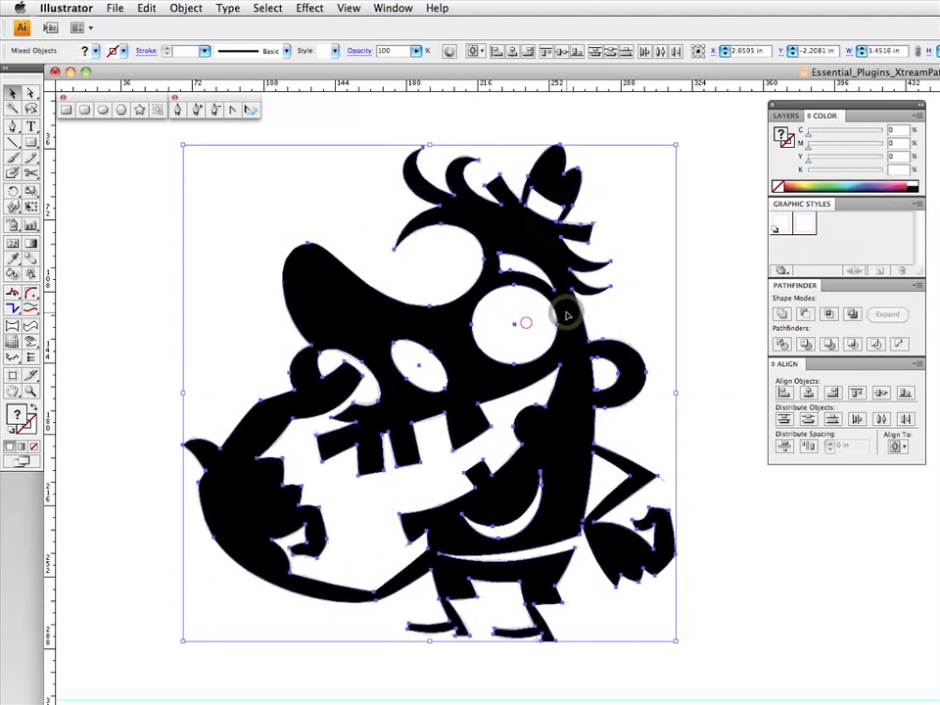
key("F4")
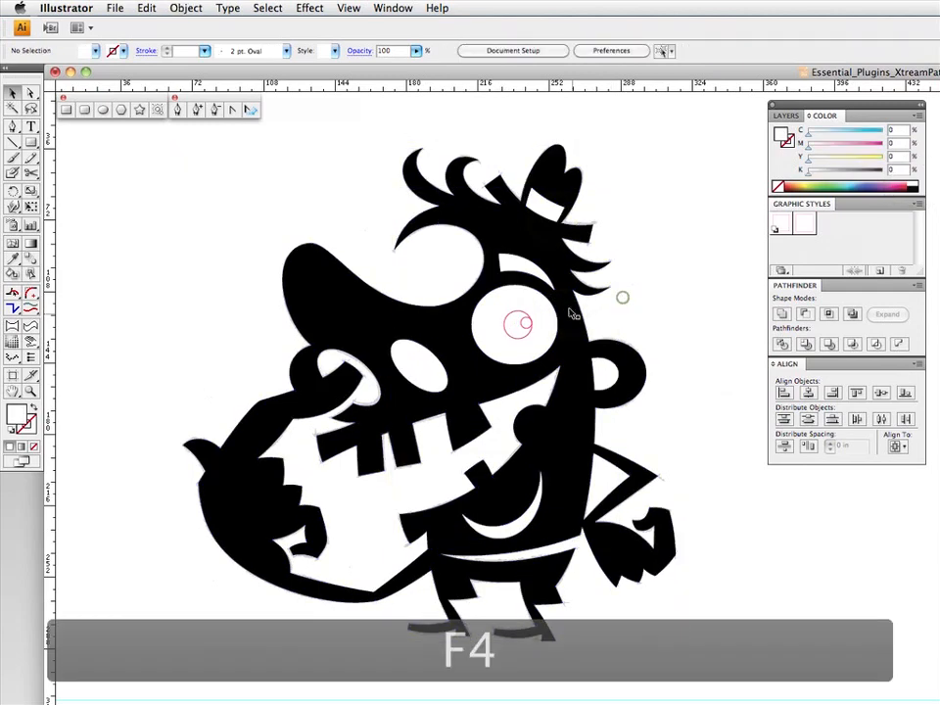
left_click(515, 320)
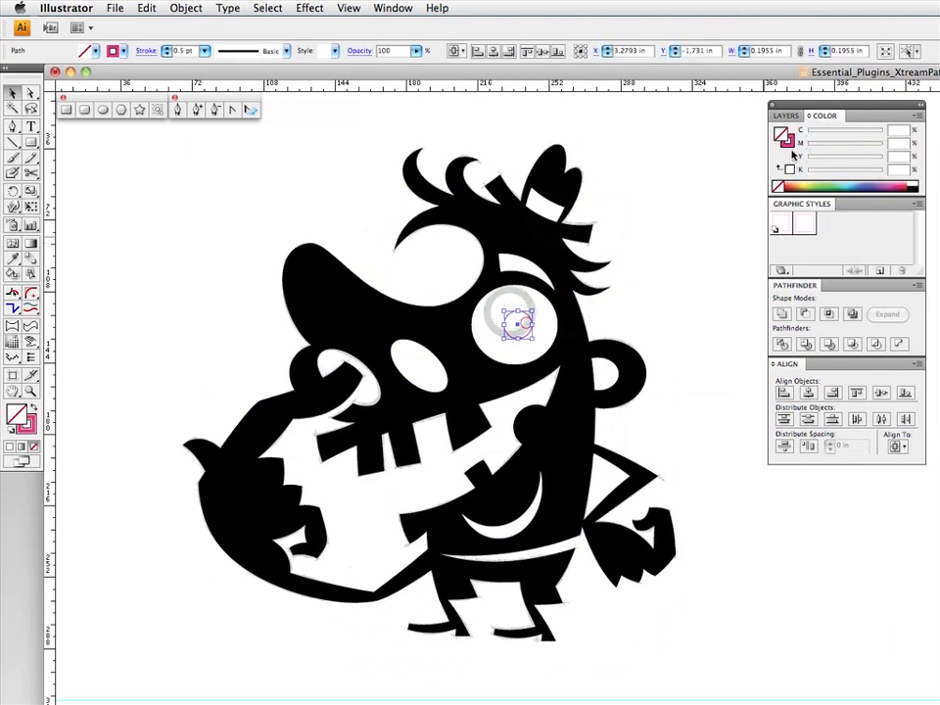
left_click(779, 186)
left_click(781, 131)
left_click(918, 187)
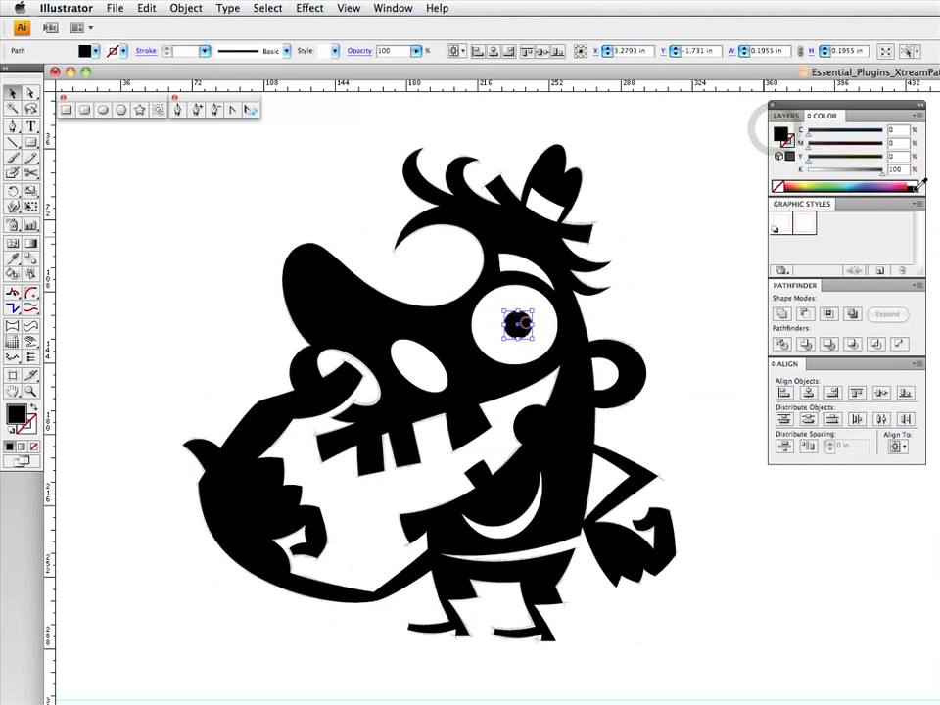
left_click(708, 275)
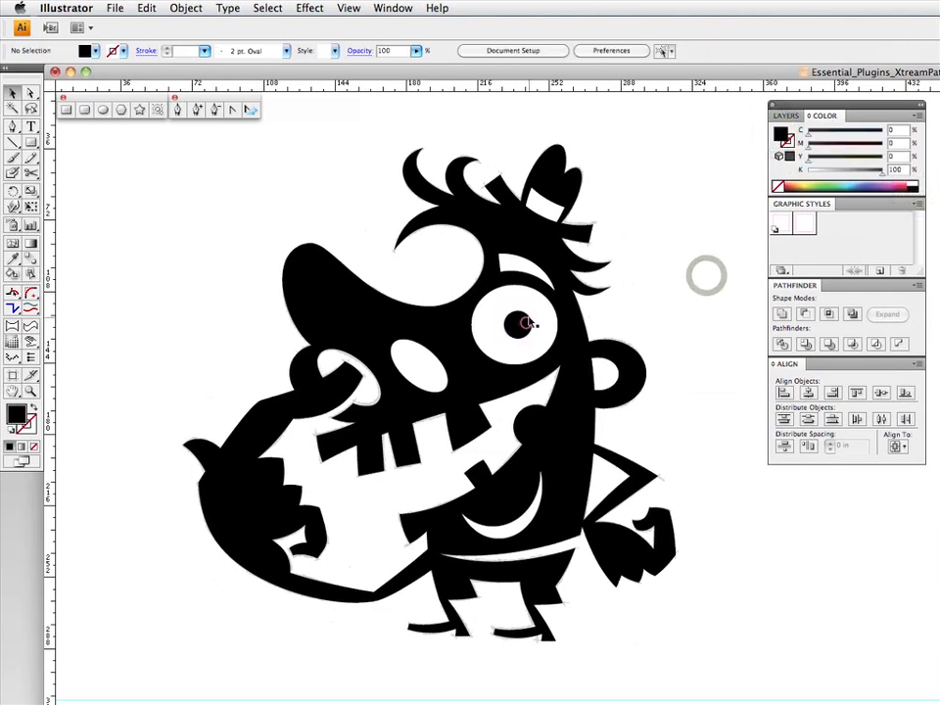
- Give the small highlight circle on the pupil a white fill with no stroke, and deselect it
left_click(524, 322)
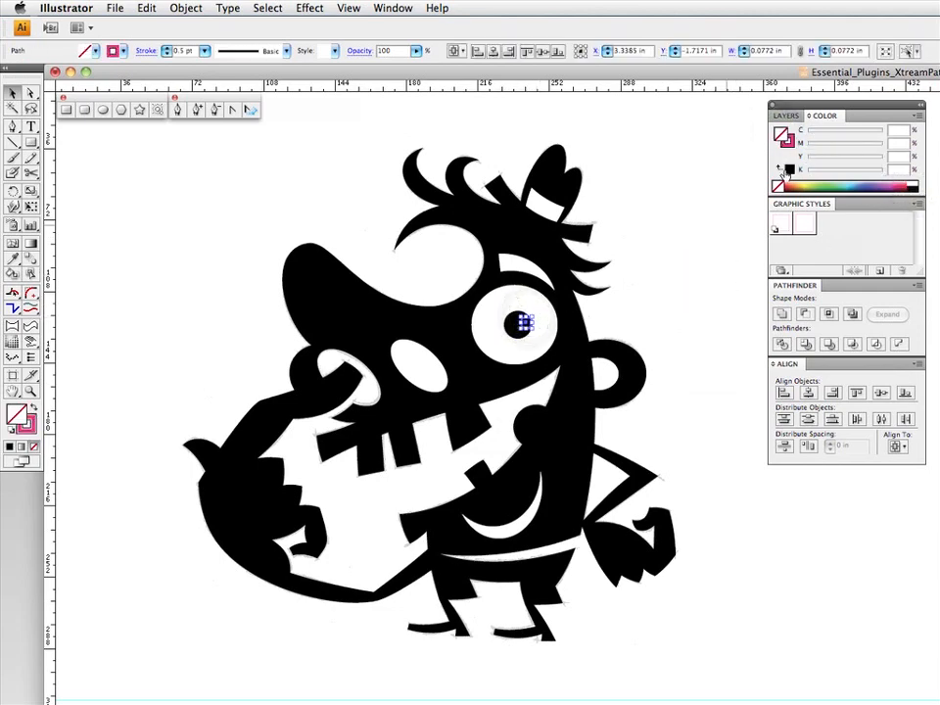
left_click(920, 179)
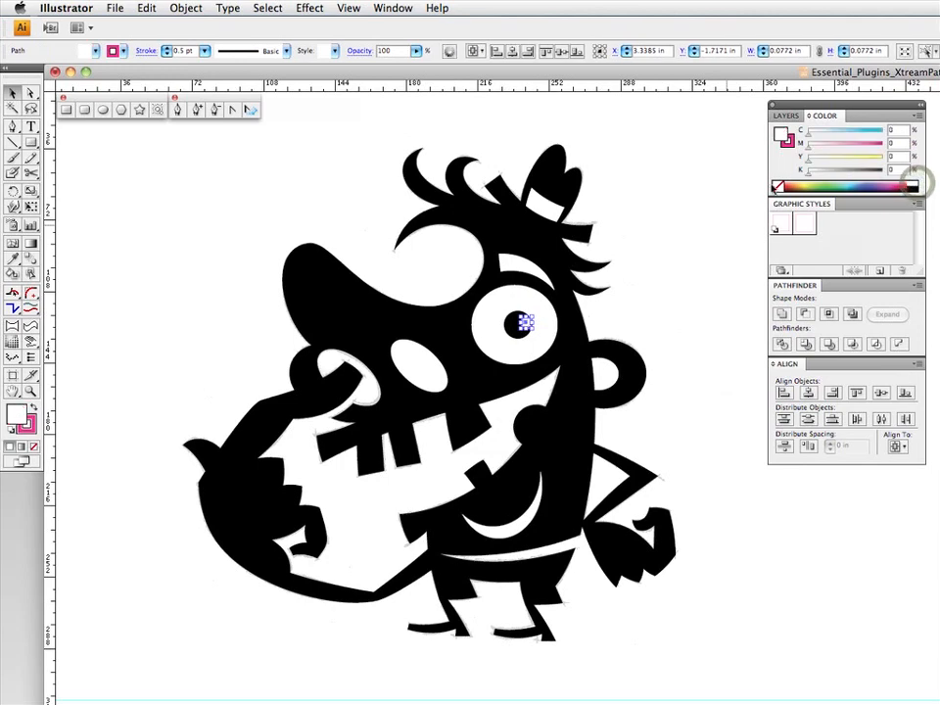
left_click(707, 247)
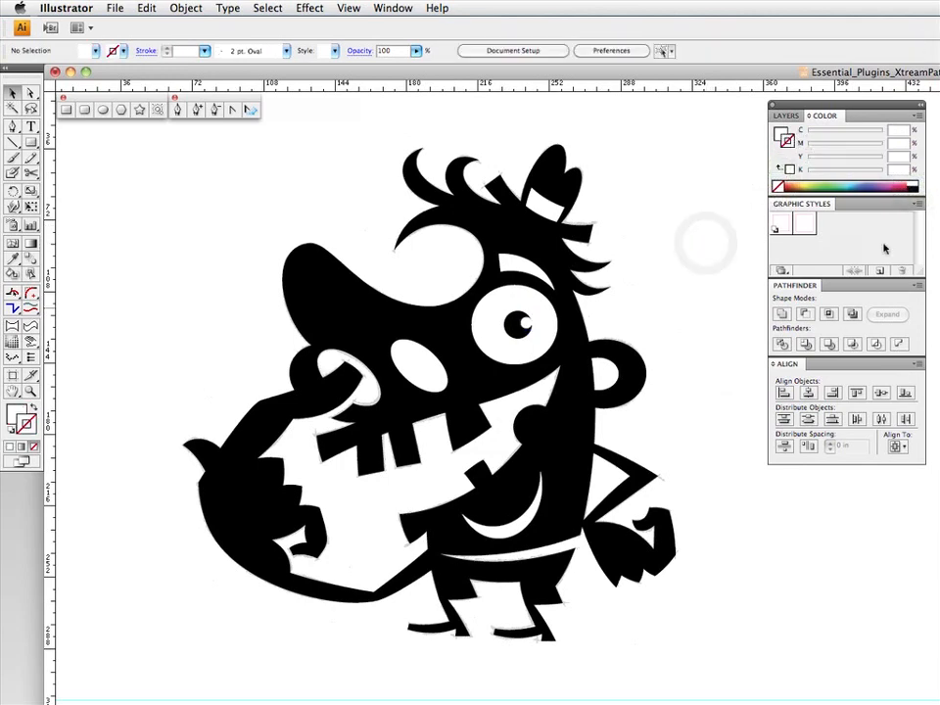
- Bring up the document's layer list
left_click(788, 116)
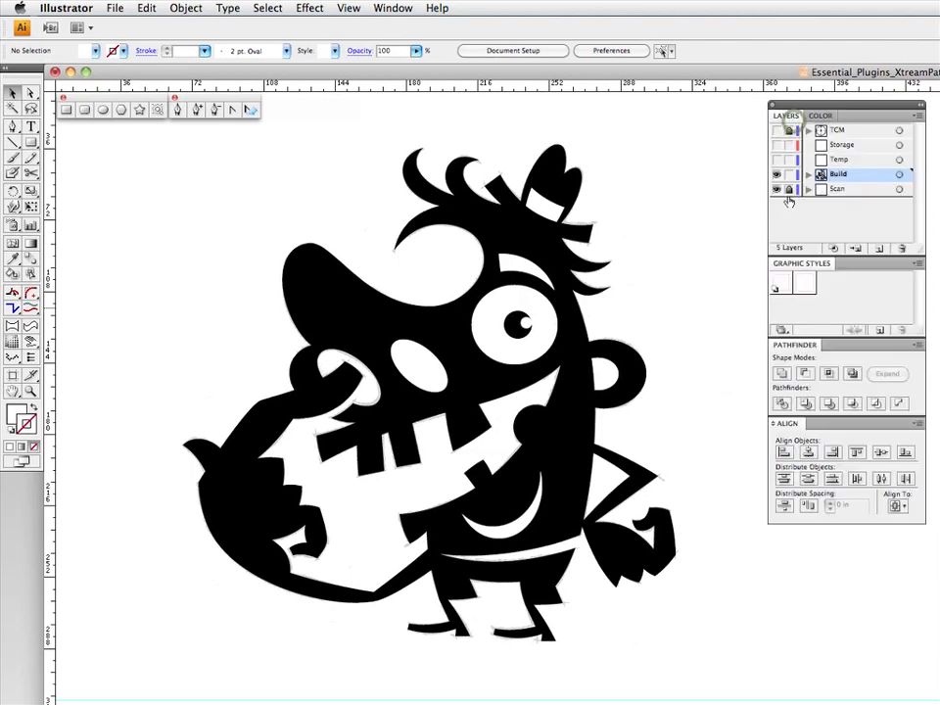